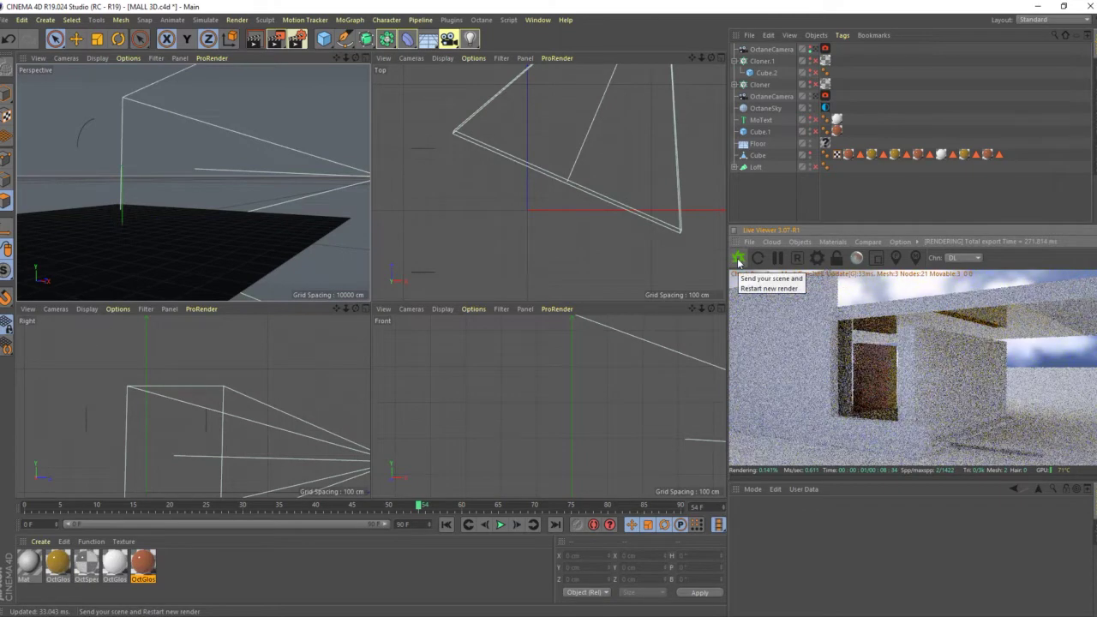
Step: Restart the Octane Live Viewer render and maximise the Perspective view, looking down on the floor grid
{"action": "left_click", "coordinate": [739, 260]}
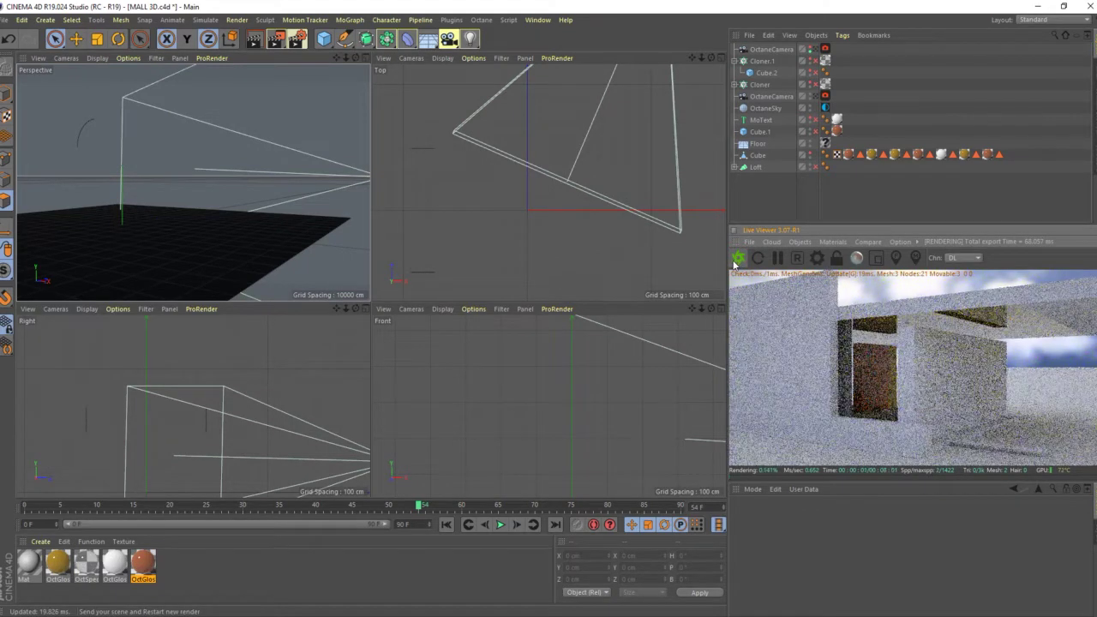
{"action": "left_click_drag", "start_coordinate": [214, 147], "coordinate": [360, 68], "text": "alt"}
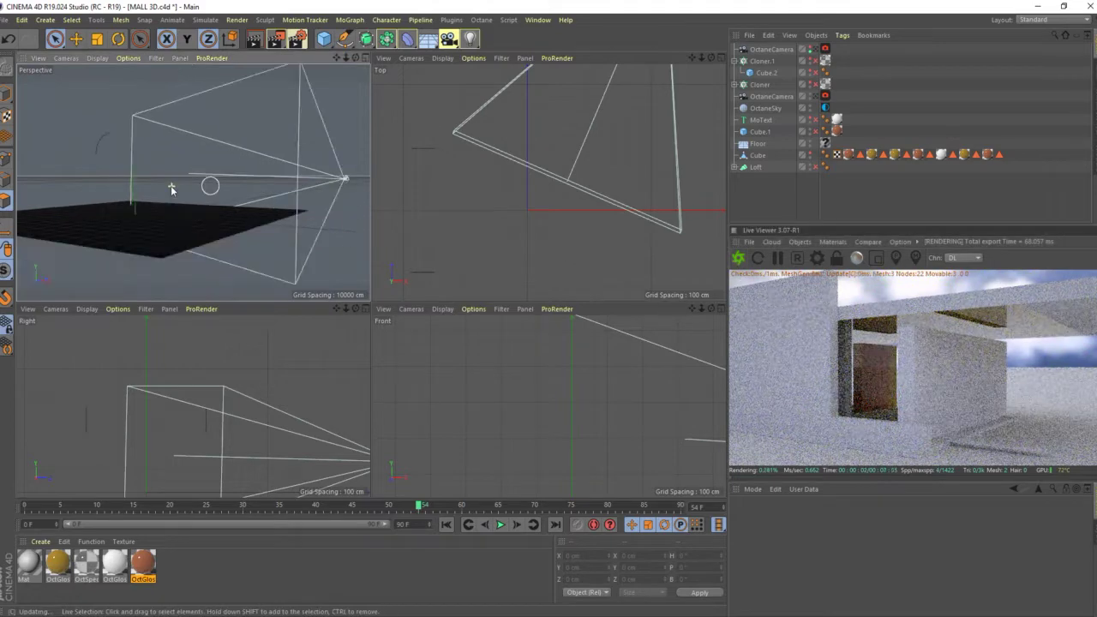
{"action": "left_click", "coordinate": [365, 57]}
{"action": "mouse_move", "coordinate": [350, 287]}
{"action": "left_mouse_down", "text": "alt"}
{"action": "mouse_move", "coordinate": [220, 282]}
{"action": "mouse_move", "coordinate": [191, 294]}
{"action": "mouse_move", "coordinate": [258, 321]}
{"action": "mouse_move", "coordinate": [161, 287]}
{"action": "mouse_move", "coordinate": [108, 337]}
{"action": "mouse_move", "coordinate": [115, 326]}
{"action": "mouse_move", "coordinate": [257, 355]}
{"action": "left_mouse_up", "text": "alt"}
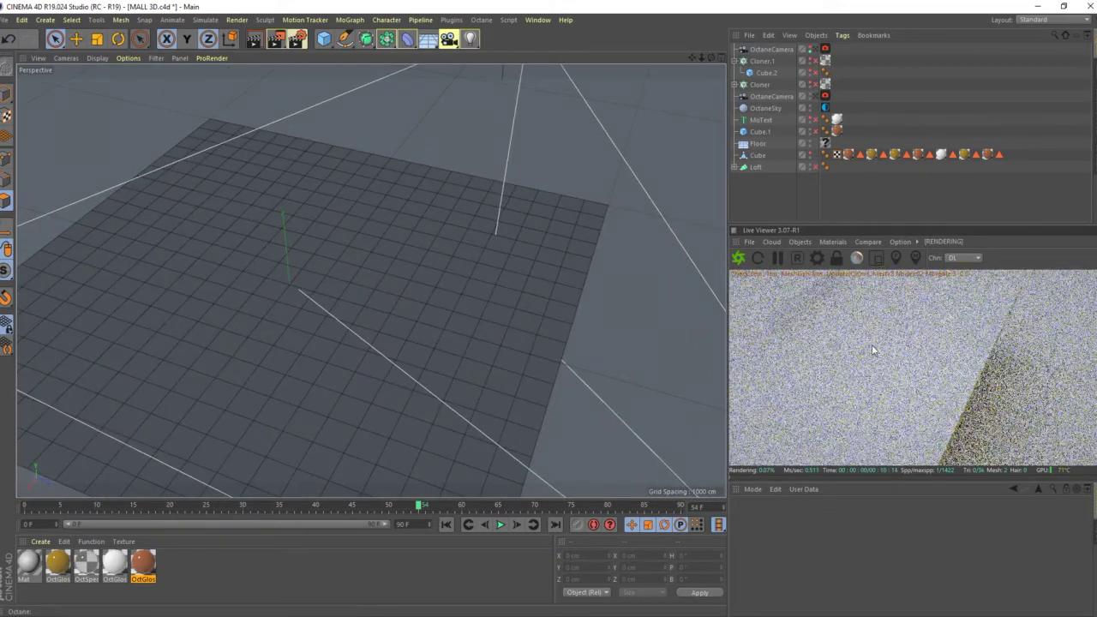
Step: Re-enable the Loft and Cube objects so the building platform and roof return
{"action": "mouse_move", "coordinate": [507, 350]}
{"action": "left_mouse_down", "text": "alt"}
{"action": "mouse_move", "coordinate": [416, 298]}
{"action": "mouse_move", "coordinate": [437, 299]}
{"action": "left_mouse_up", "text": "alt"}
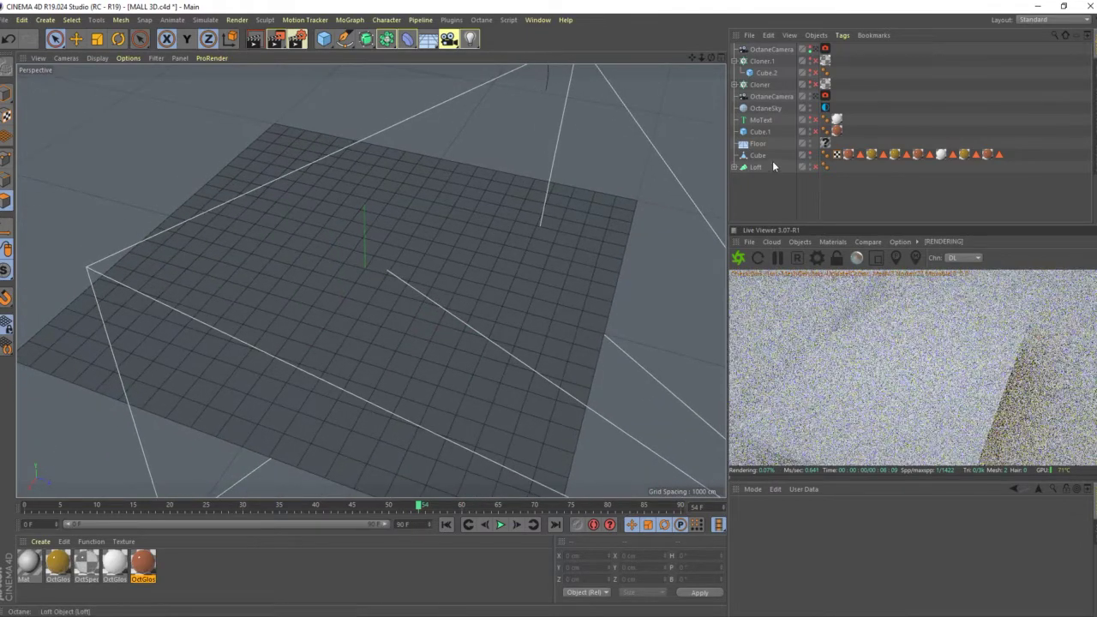
{"action": "left_click", "coordinate": [811, 167]}
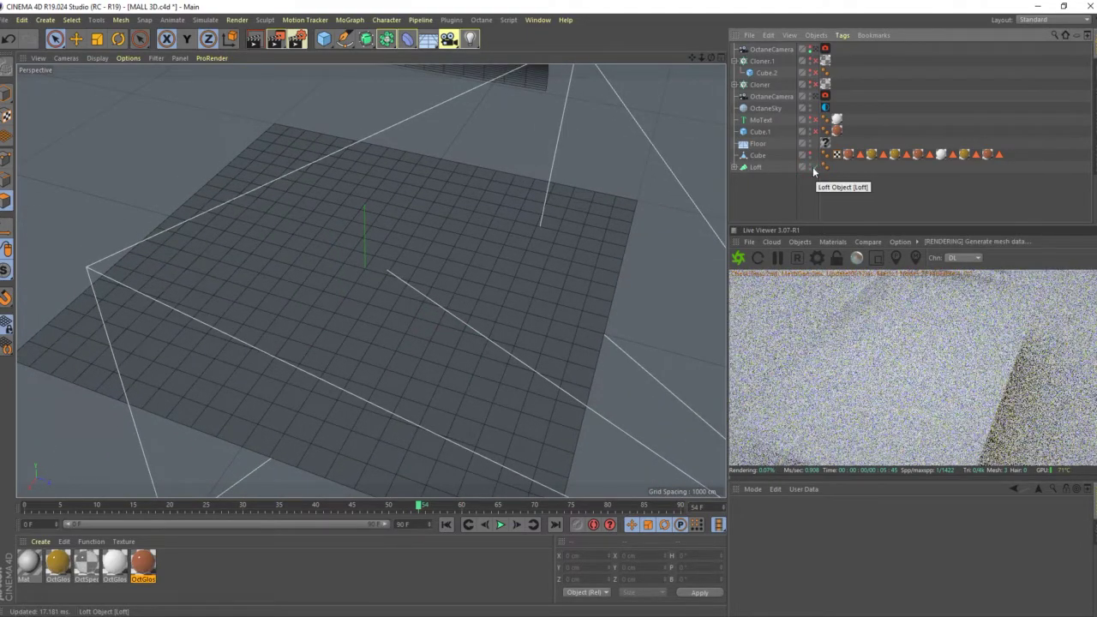
{"action": "left_click_drag", "start_coordinate": [634, 172], "coordinate": [539, 178], "text": "alt"}
{"action": "right_click_drag", "start_coordinate": [539, 179], "coordinate": [527, 230], "text": "alt"}
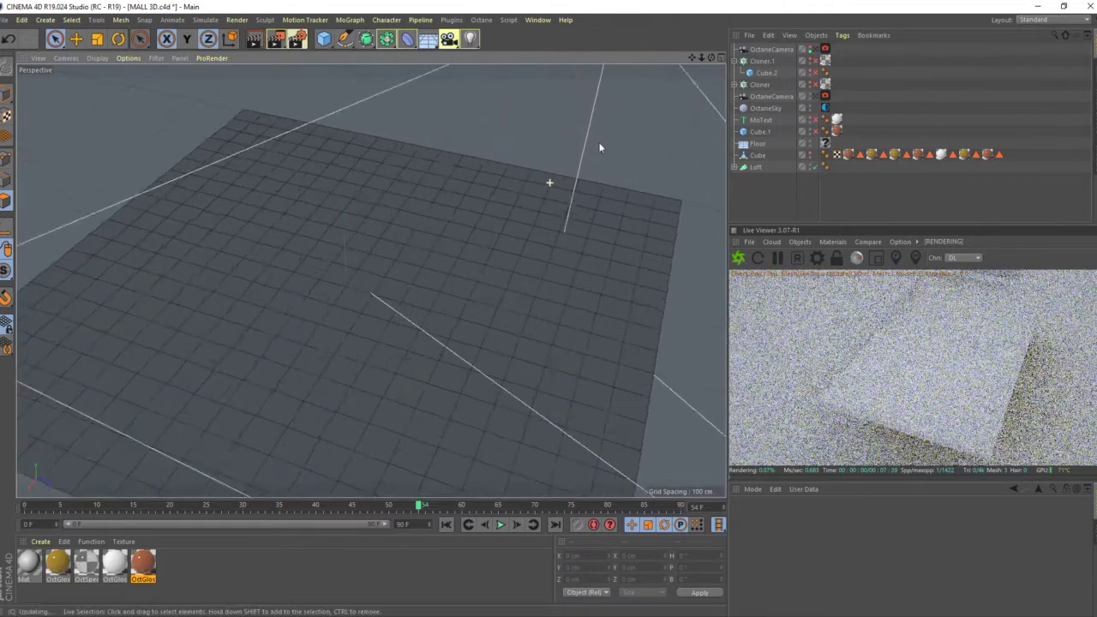
{"action": "left_click_drag", "start_coordinate": [527, 229], "coordinate": [532, 210], "text": "alt"}
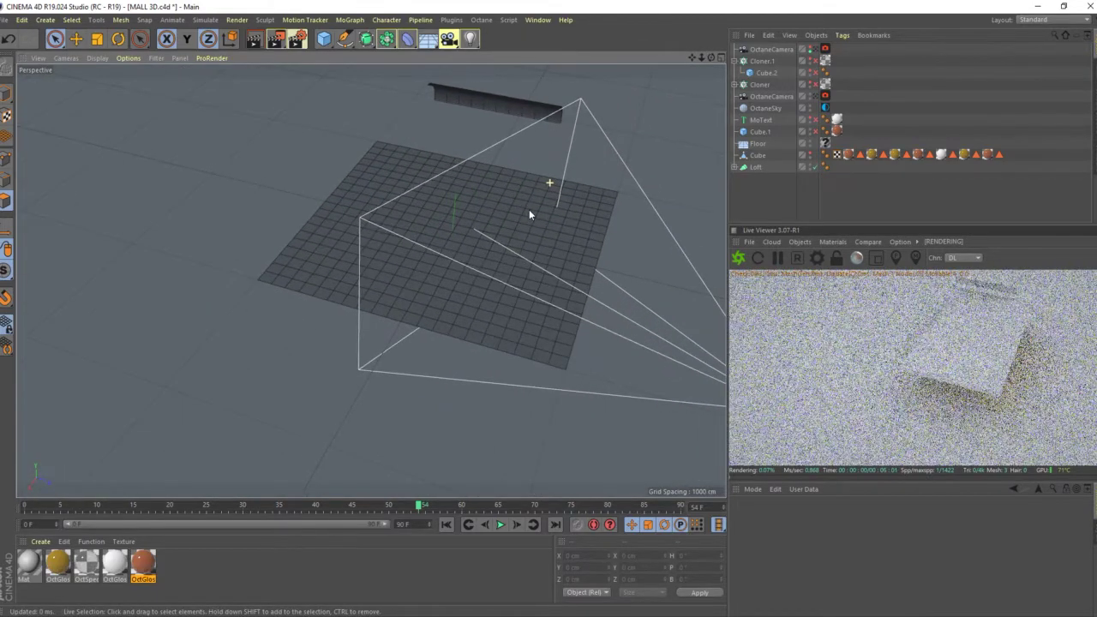
{"action": "left_click", "coordinate": [811, 156]}
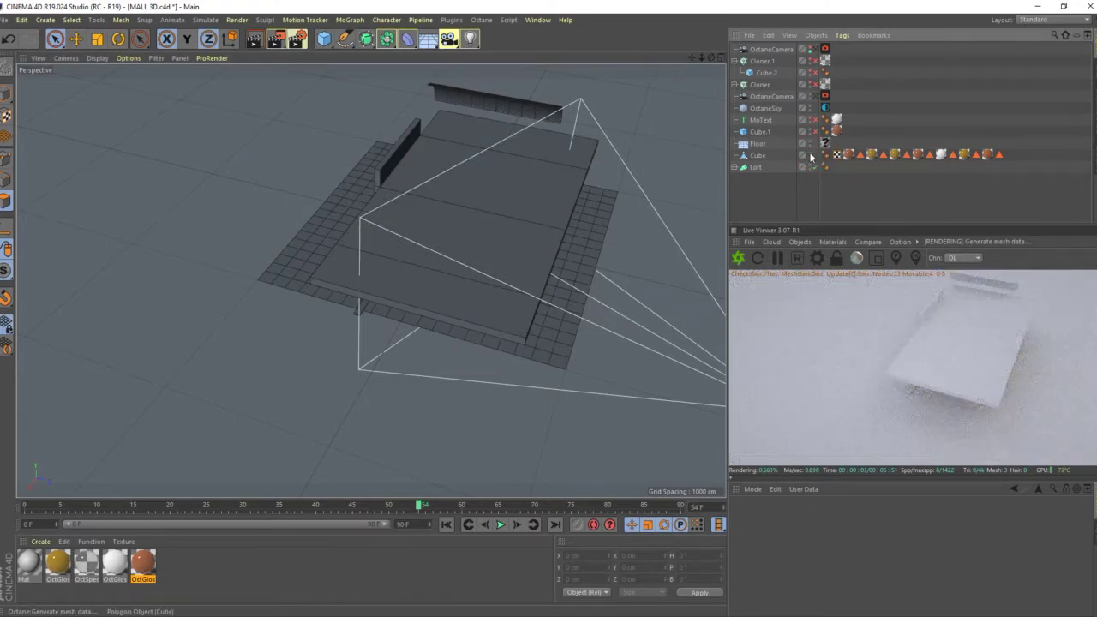
Step: Show the second camera, toggle Cloner.1 visibility, and view the whole building
{"action": "left_click", "coordinate": [813, 50]}
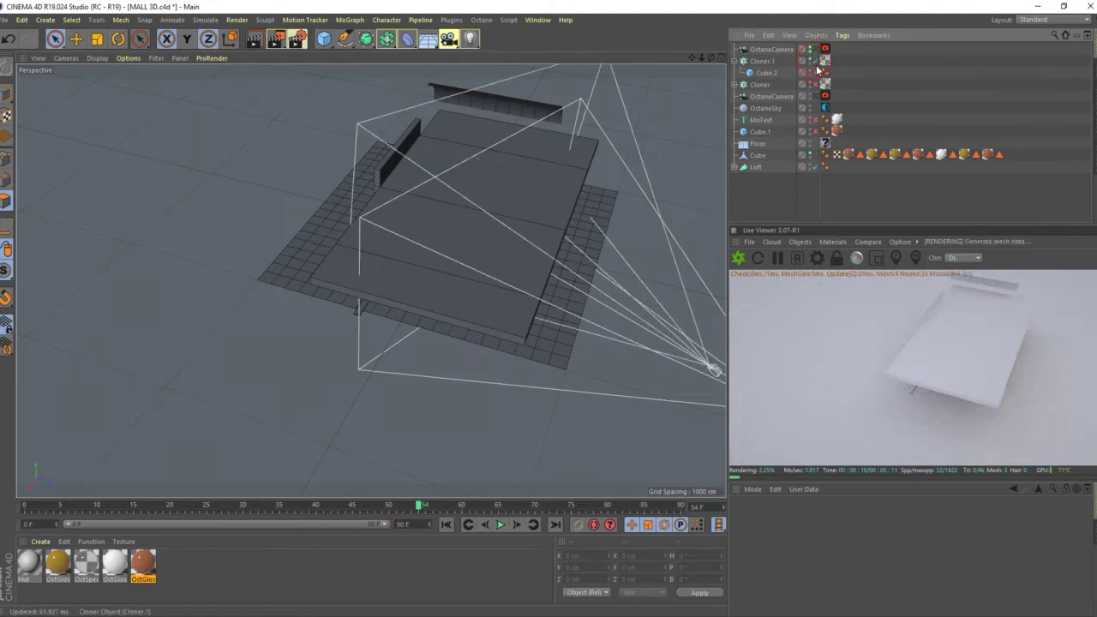
{"action": "left_click", "coordinate": [813, 64]}
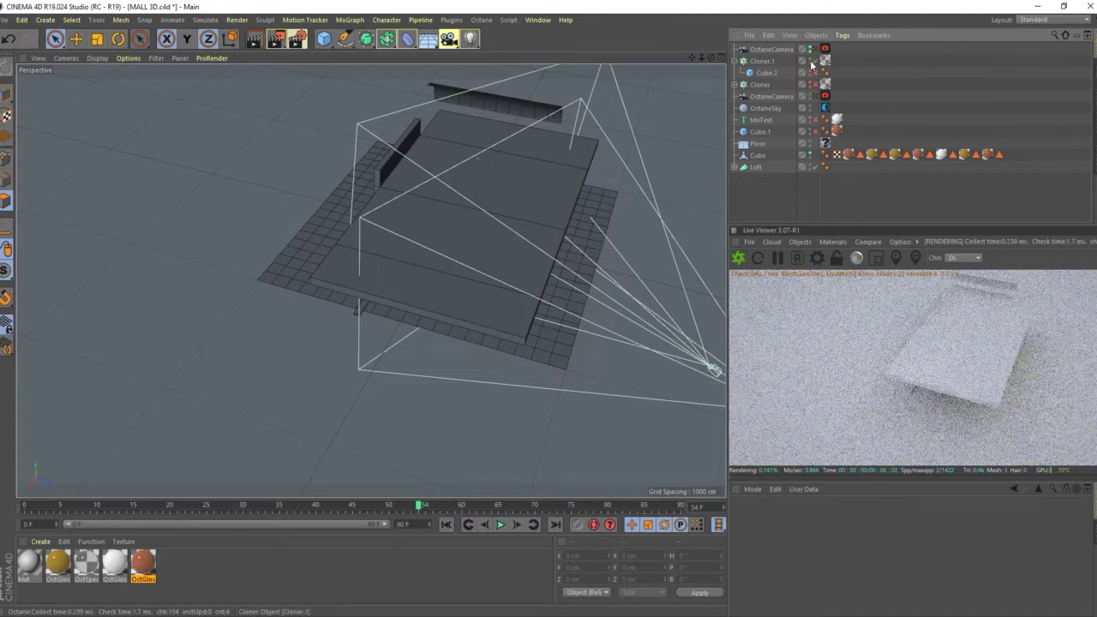
{"action": "left_click", "coordinate": [810, 155]}
{"action": "left_click", "coordinate": [810, 155]}
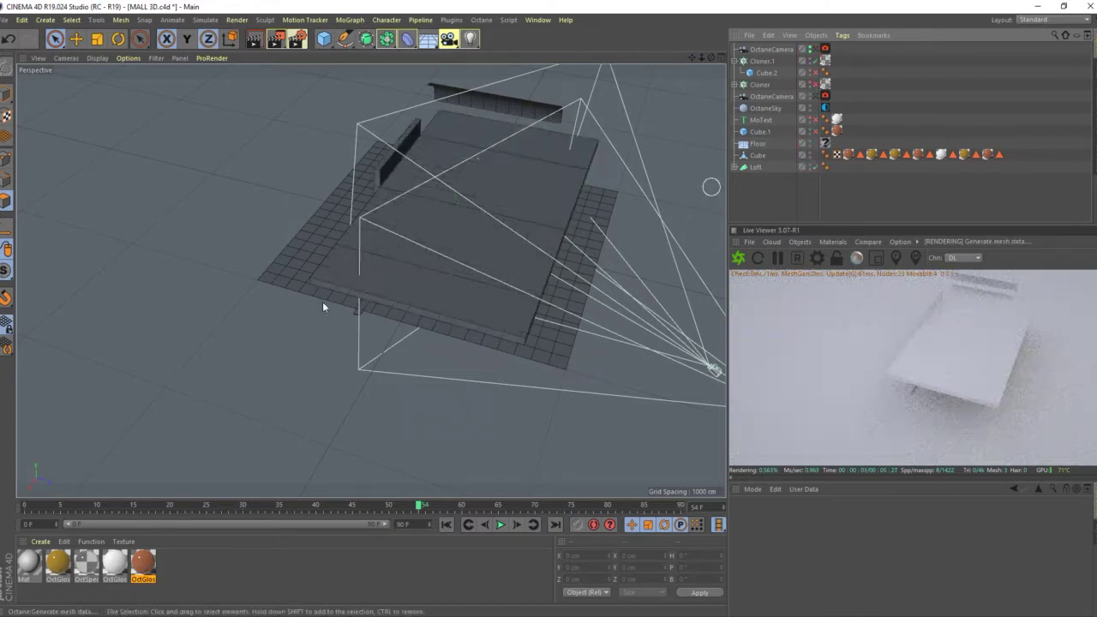
{"action": "mouse_move", "coordinate": [337, 338]}
{"action": "left_mouse_down", "text": "alt"}
{"action": "mouse_move", "coordinate": [351, 326]}
{"action": "mouse_move", "coordinate": [428, 318]}
{"action": "mouse_move", "coordinate": [363, 329]}
{"action": "mouse_move", "coordinate": [588, 230]}
{"action": "mouse_move", "coordinate": [657, 250]}
{"action": "mouse_move", "coordinate": [654, 238]}
{"action": "mouse_move", "coordinate": [593, 251]}
{"action": "mouse_move", "coordinate": [500, 240]}
{"action": "mouse_move", "coordinate": [497, 212]}
{"action": "mouse_move", "coordinate": [517, 202]}
{"action": "mouse_move", "coordinate": [517, 234]}
{"action": "mouse_move", "coordinate": [324, 229]}
{"action": "mouse_move", "coordinate": [285, 246]}
{"action": "mouse_move", "coordinate": [343, 260]}
{"action": "left_mouse_up", "text": "alt"}
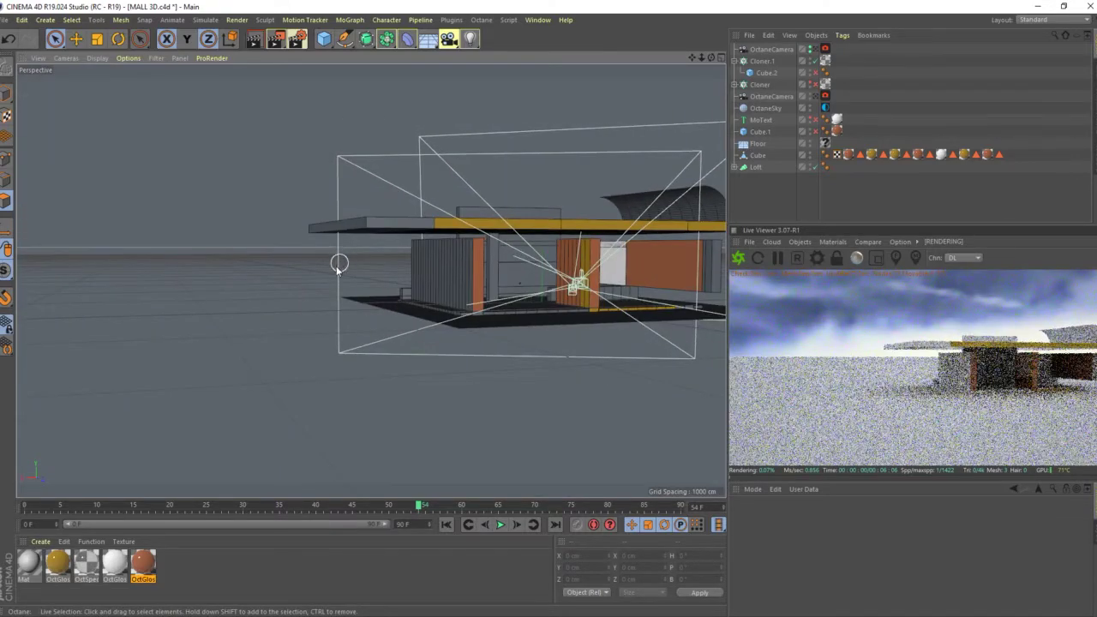
Step: Swing toward the building front and make the white Cube.2 panels visible
{"action": "mouse_move", "coordinate": [441, 337]}
{"action": "left_mouse_down", "text": "alt"}
{"action": "mouse_move", "coordinate": [272, 322]}
{"action": "mouse_move", "coordinate": [211, 346]}
{"action": "mouse_move", "coordinate": [314, 378]}
{"action": "mouse_move", "coordinate": [360, 375]}
{"action": "mouse_move", "coordinate": [305, 370]}
{"action": "mouse_move", "coordinate": [323, 372]}
{"action": "left_mouse_up", "text": "alt"}
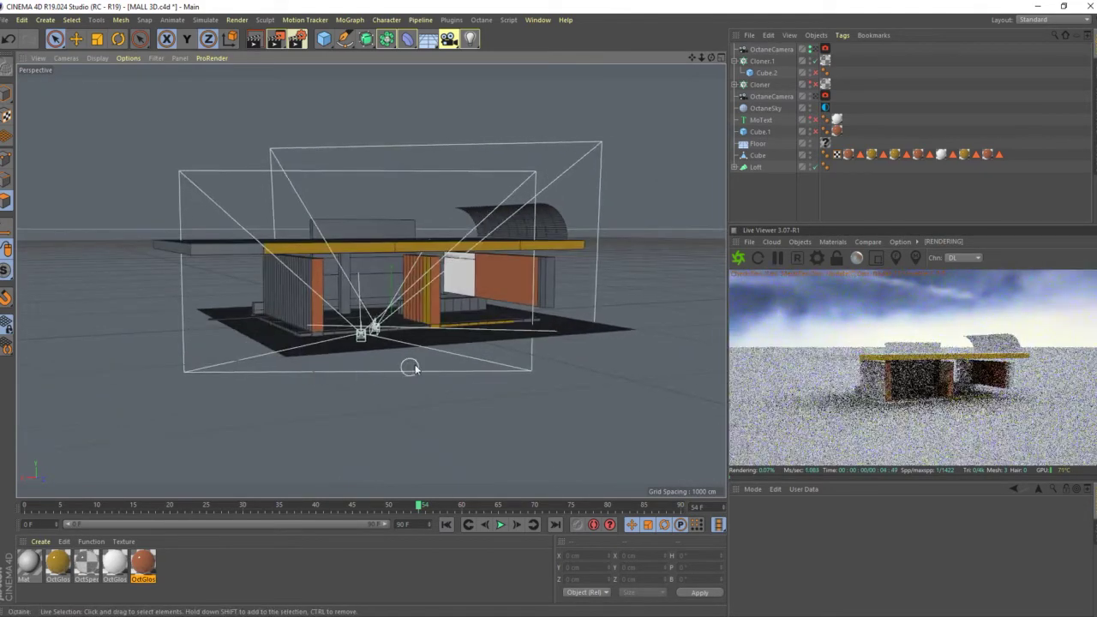
{"action": "mouse_move", "coordinate": [421, 368]}
{"action": "left_mouse_down", "text": "alt"}
{"action": "mouse_move", "coordinate": [442, 347]}
{"action": "mouse_move", "coordinate": [436, 358]}
{"action": "mouse_move", "coordinate": [429, 343]}
{"action": "mouse_move", "coordinate": [449, 267]}
{"action": "mouse_move", "coordinate": [438, 289]}
{"action": "mouse_move", "coordinate": [457, 309]}
{"action": "mouse_move", "coordinate": [447, 307]}
{"action": "left_mouse_up", "text": "alt"}
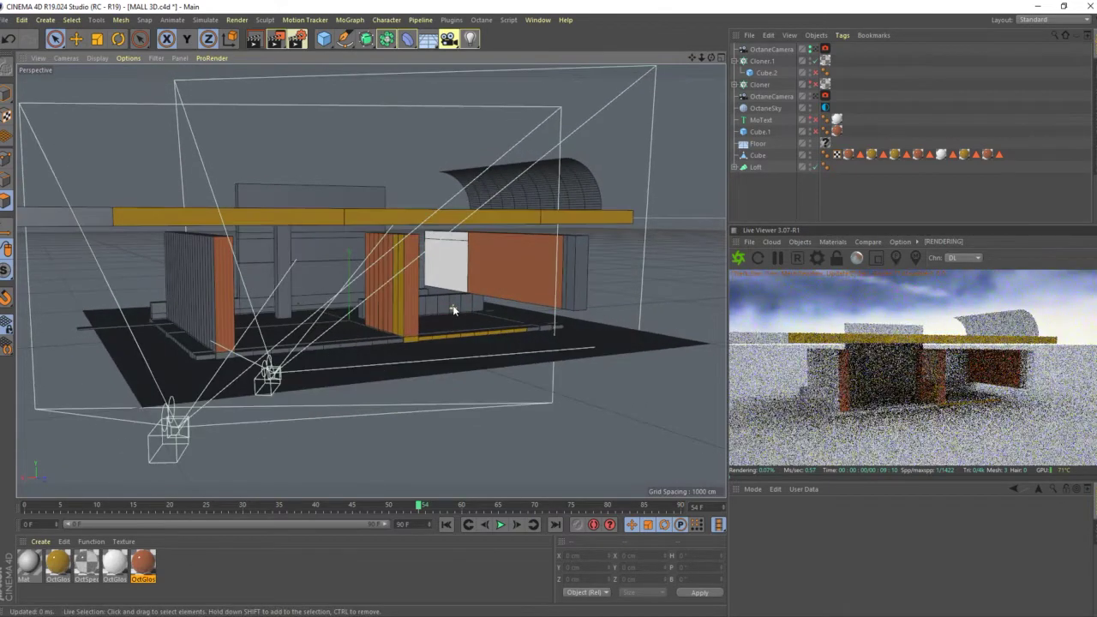
{"action": "left_click", "coordinate": [817, 75]}
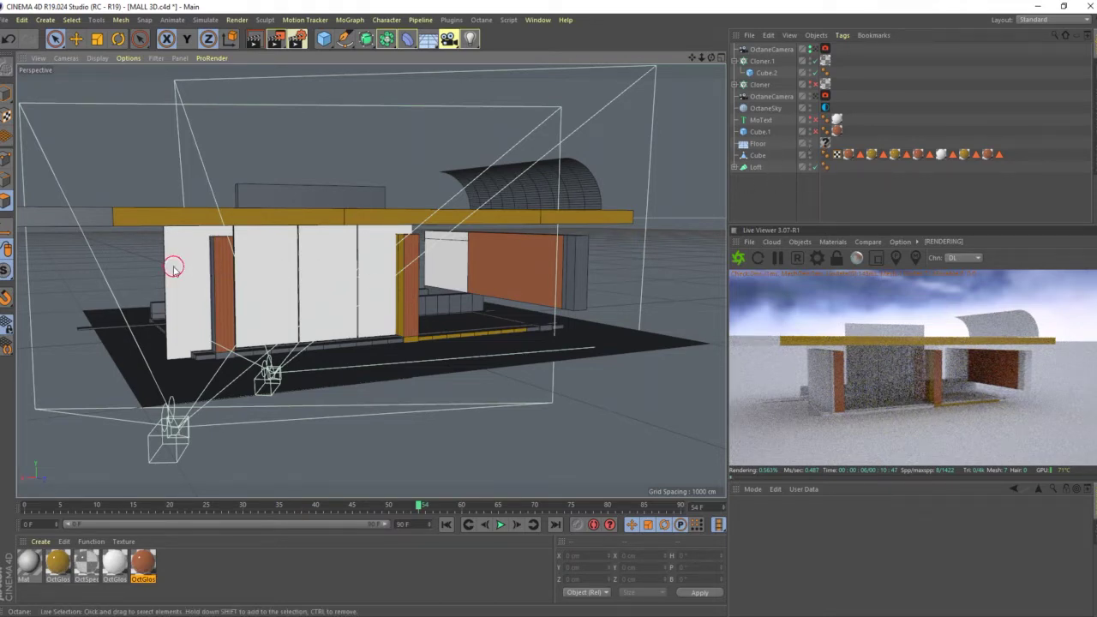
Step: Lower Cube.2's height to 608.288 cm and return to the four-view layout
{"action": "left_click", "coordinate": [755, 76]}
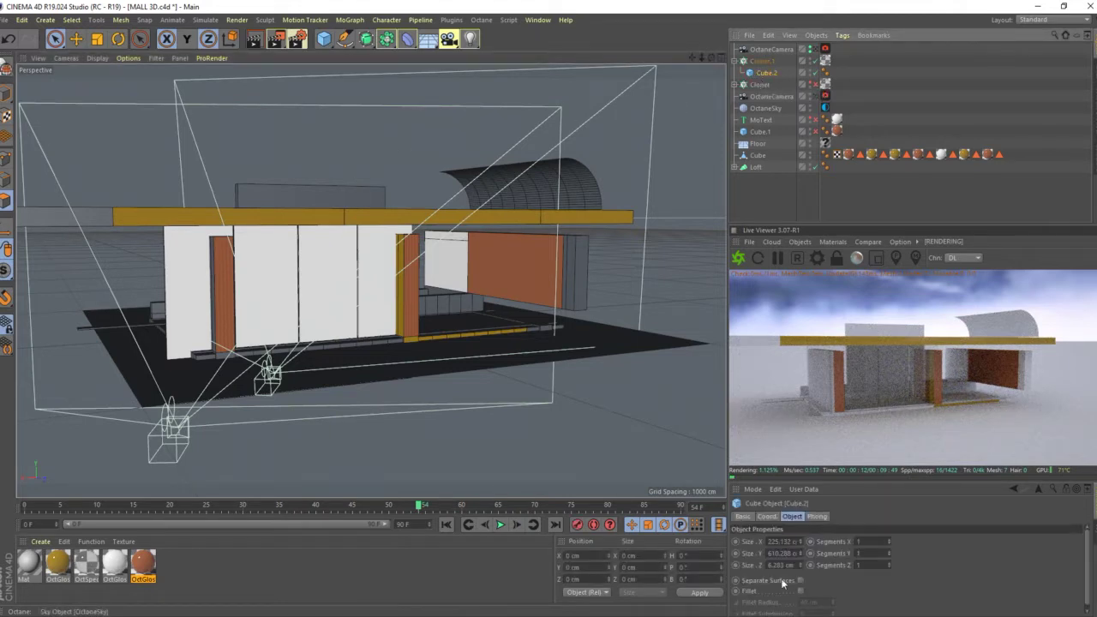
{"action": "left_click_drag", "start_coordinate": [800, 552], "coordinate": [801, 554]}
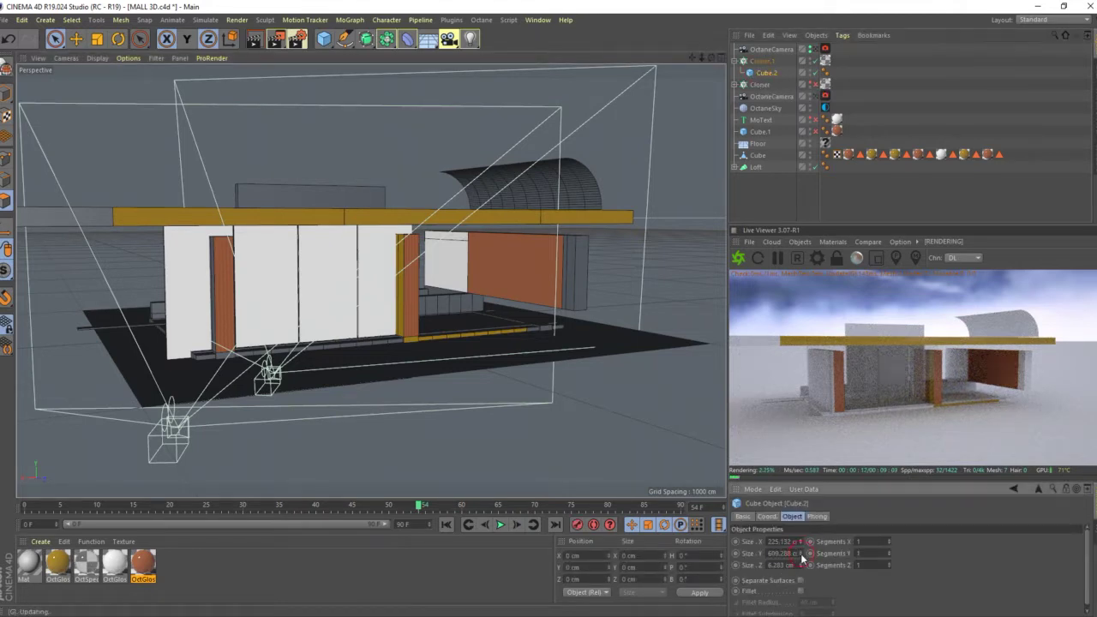
{"action": "left_click", "coordinate": [8, 94]}
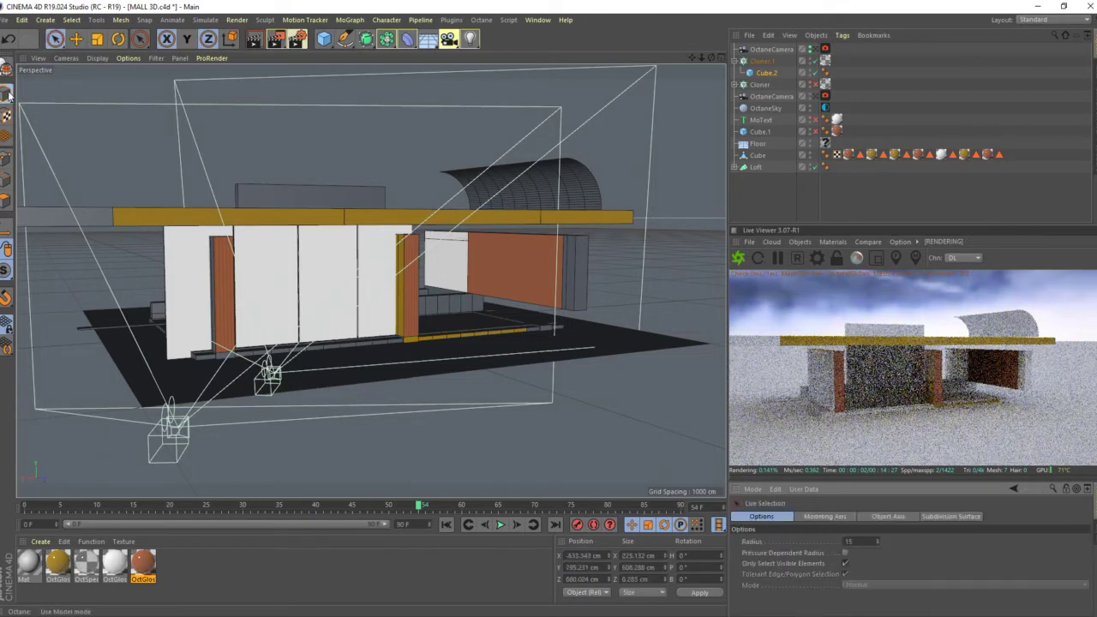
{"action": "left_click", "coordinate": [764, 73]}
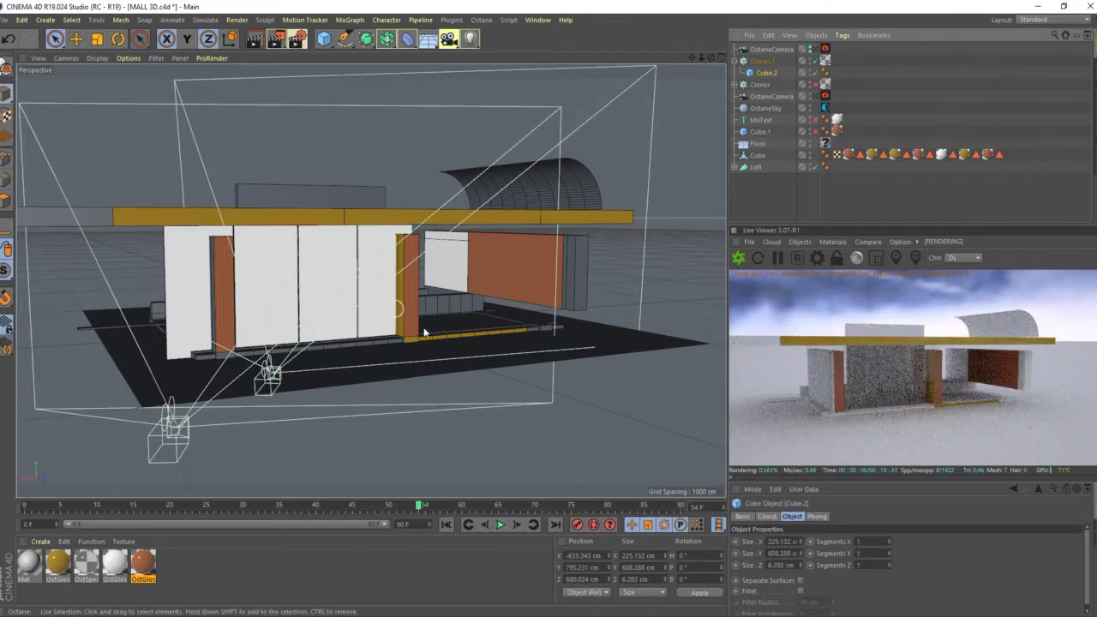
{"action": "left_click", "coordinate": [719, 57]}
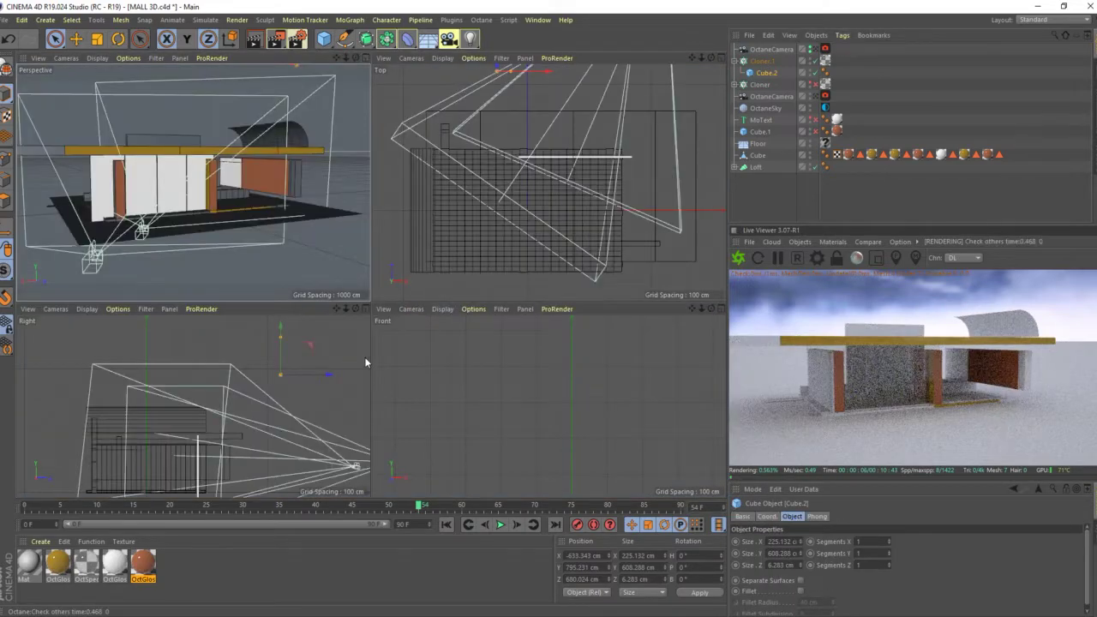
Step: Resize the Cube.2 panels into slim columns 82.255 cm wide and 352.473 cm tall
{"action": "left_click_drag", "start_coordinate": [281, 341], "coordinate": [281, 361]}
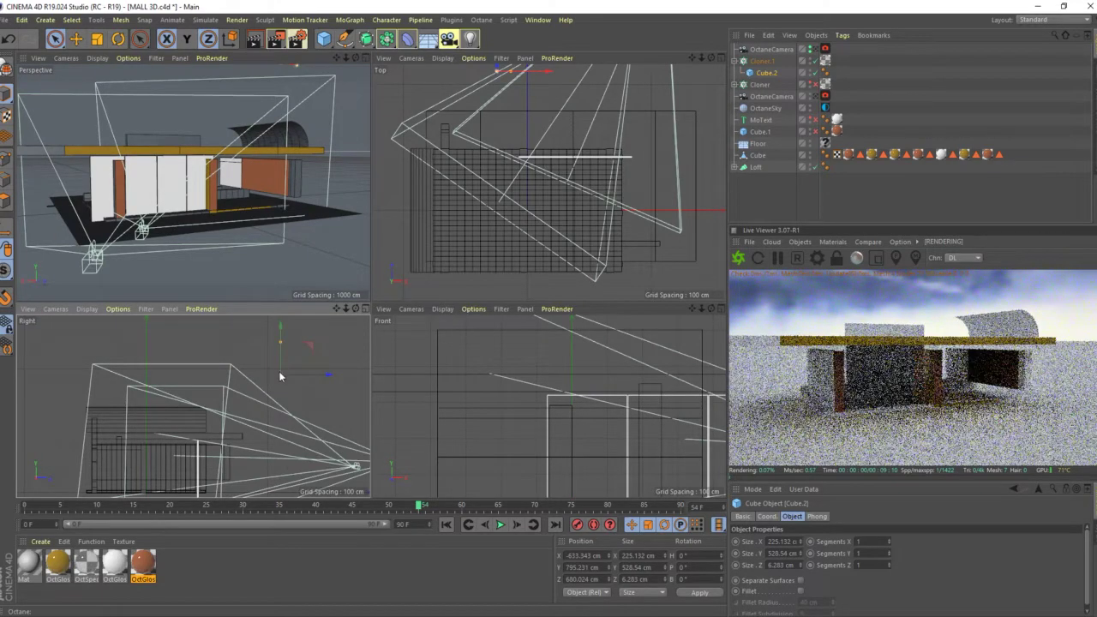
{"action": "scroll", "coordinate": [279, 376], "scroll_direction": "down", "scroll_amount": 2}
{"action": "scroll", "coordinate": [306, 364], "scroll_direction": "up", "scroll_amount": 2}
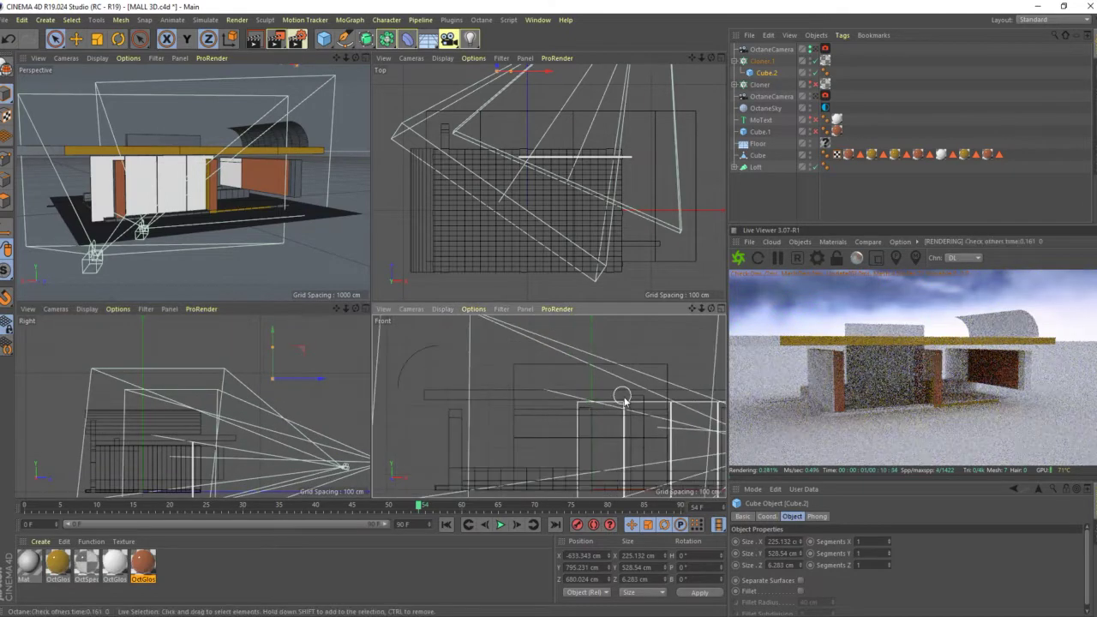
{"action": "scroll", "coordinate": [614, 390], "scroll_direction": "down", "scroll_amount": 3}
{"action": "scroll", "coordinate": [578, 329], "scroll_direction": "up", "scroll_amount": 1}
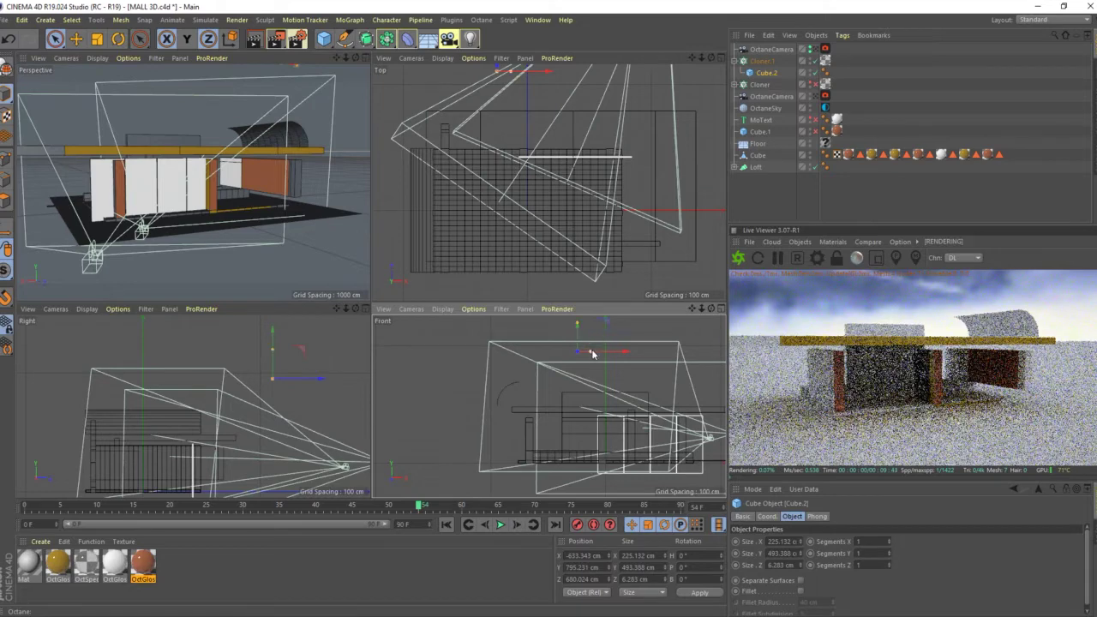
{"action": "left_click_drag", "start_coordinate": [589, 354], "coordinate": [582, 355]}
{"action": "scroll", "coordinate": [326, 265], "scroll_direction": "up", "scroll_amount": 3}
{"action": "scroll", "coordinate": [196, 193], "scroll_direction": "up", "scroll_amount": 2}
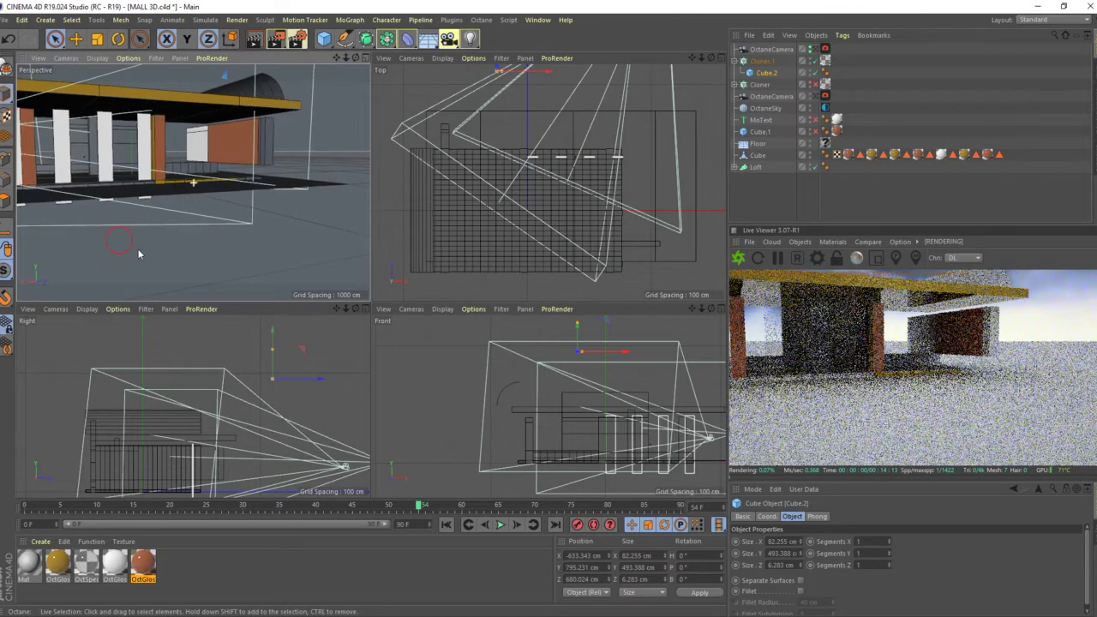
{"action": "scroll", "coordinate": [197, 277], "scroll_direction": "down", "scroll_amount": 4}
{"action": "scroll", "coordinate": [196, 276], "scroll_direction": "down", "scroll_amount": 2}
{"action": "left_click_drag", "start_coordinate": [581, 350], "coordinate": [577, 324]}
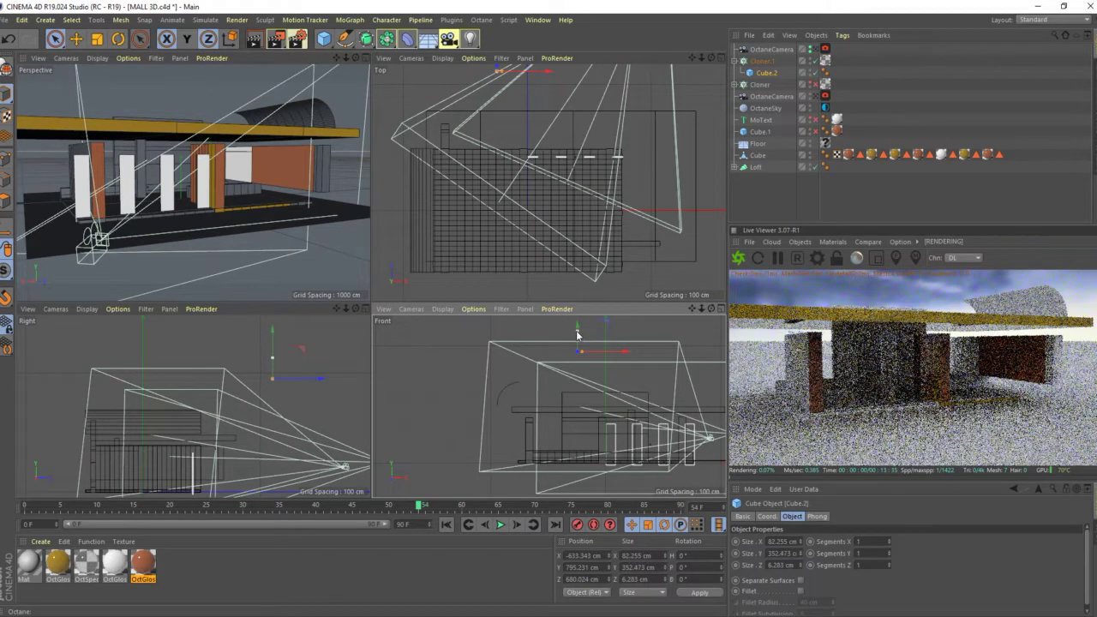
{"action": "left_click_drag", "start_coordinate": [577, 332], "coordinate": [577, 326]}
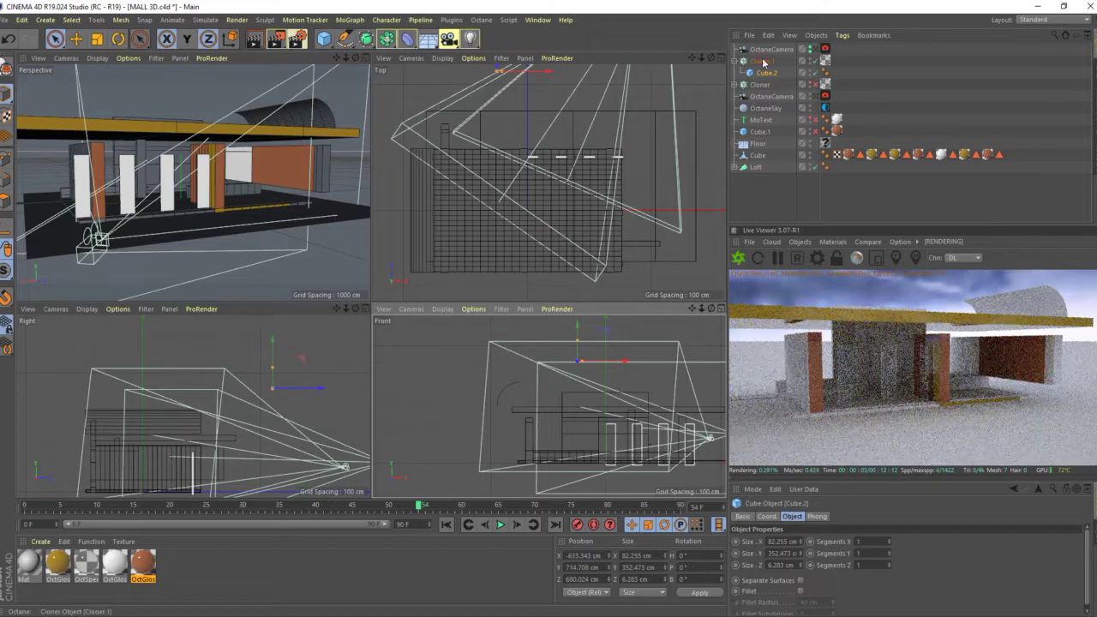
Step: Shrink Cloner.1's column spread to 507.708 cm wide, positioned at X 253.359 cm
{"action": "left_click", "coordinate": [174, 148]}
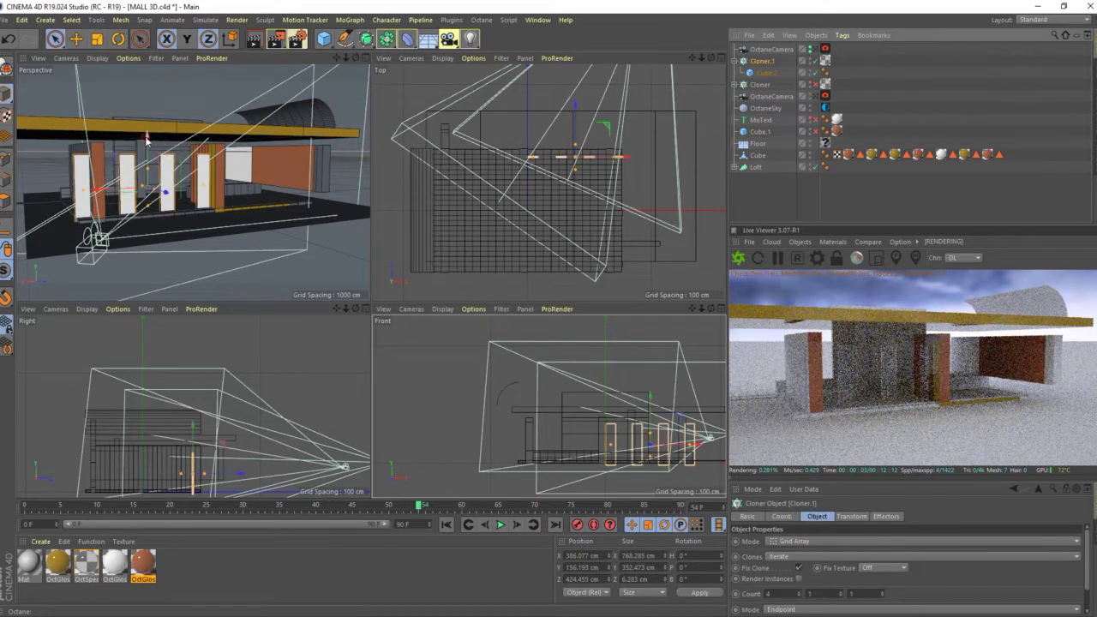
{"action": "left_click_drag", "start_coordinate": [154, 142], "coordinate": [149, 128]}
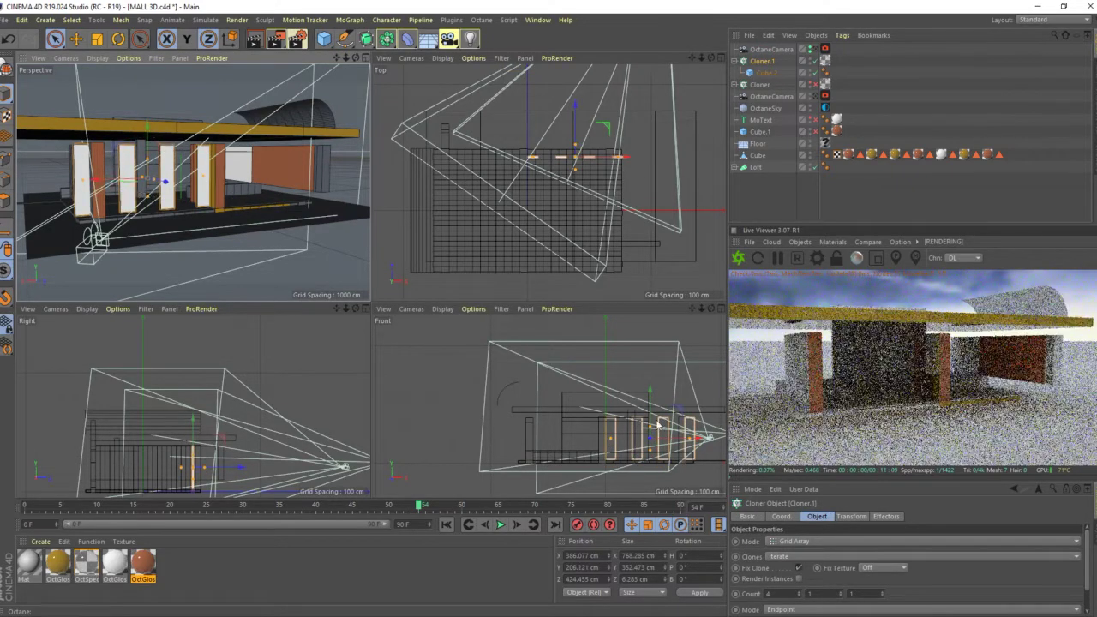
{"action": "left_click", "coordinate": [771, 73]}
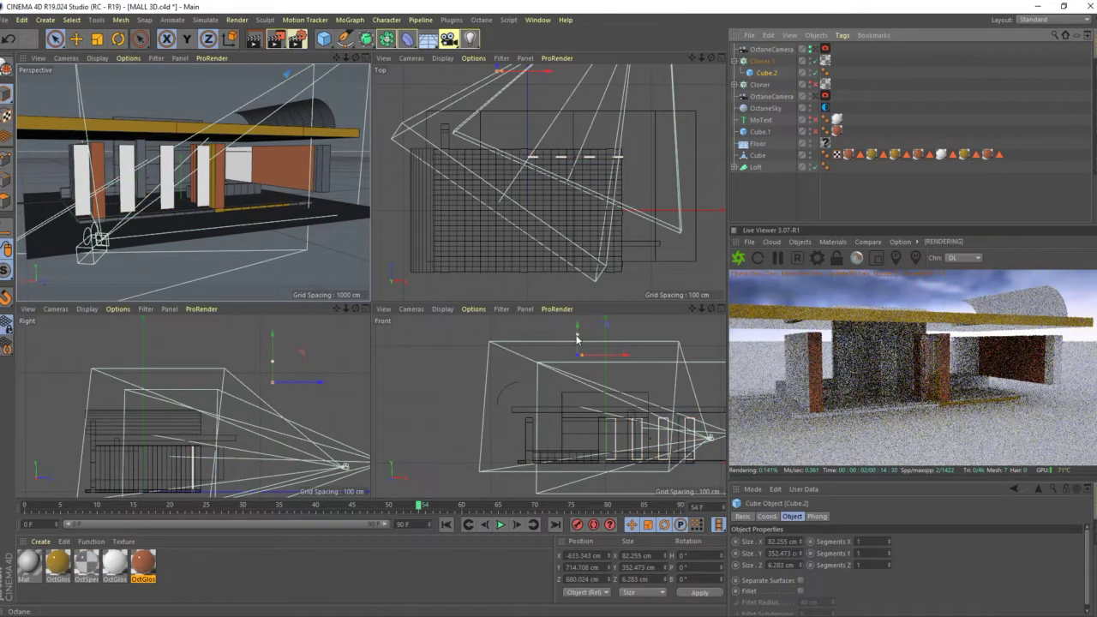
{"action": "left_click", "coordinate": [577, 340]}
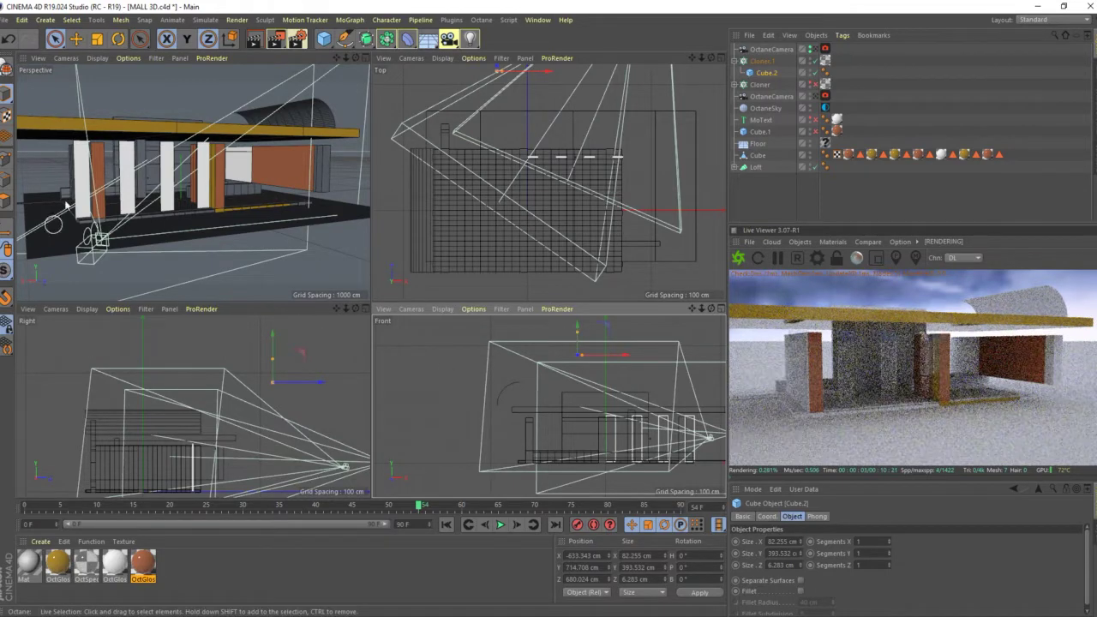
{"action": "left_click_drag", "start_coordinate": [54, 223], "coordinate": [74, 192]}
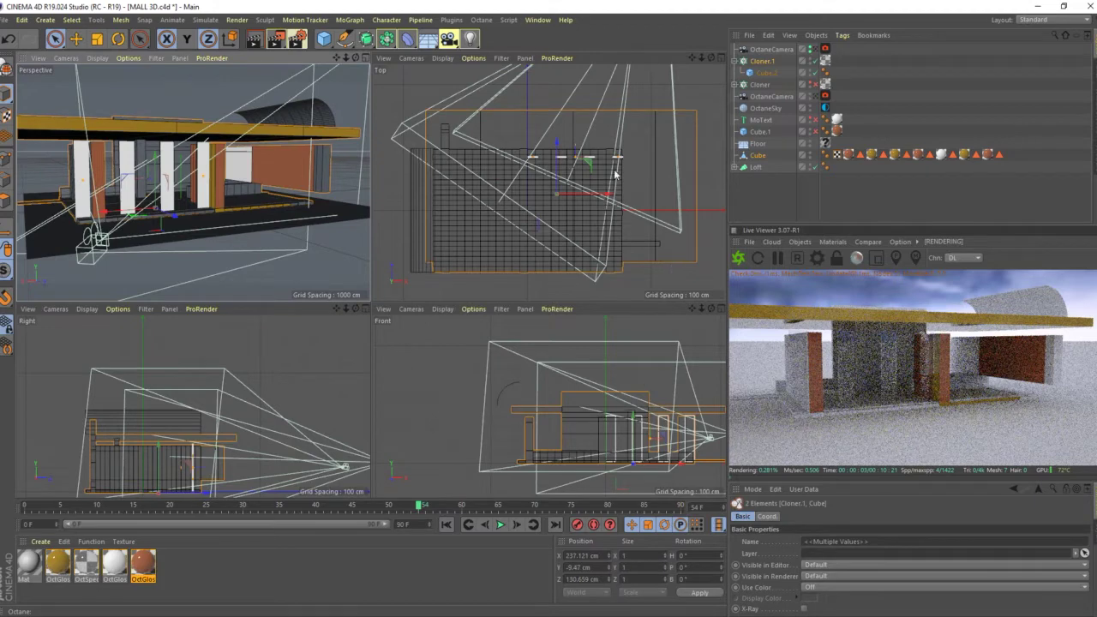
{"action": "left_click", "coordinate": [765, 73]}
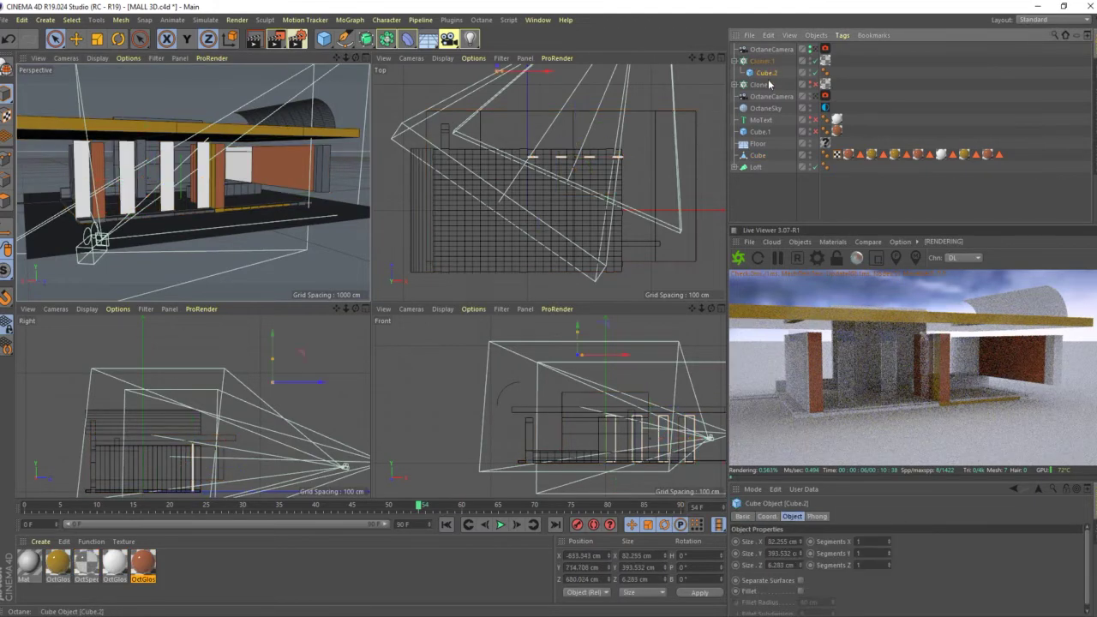
{"action": "left_click", "coordinate": [762, 60]}
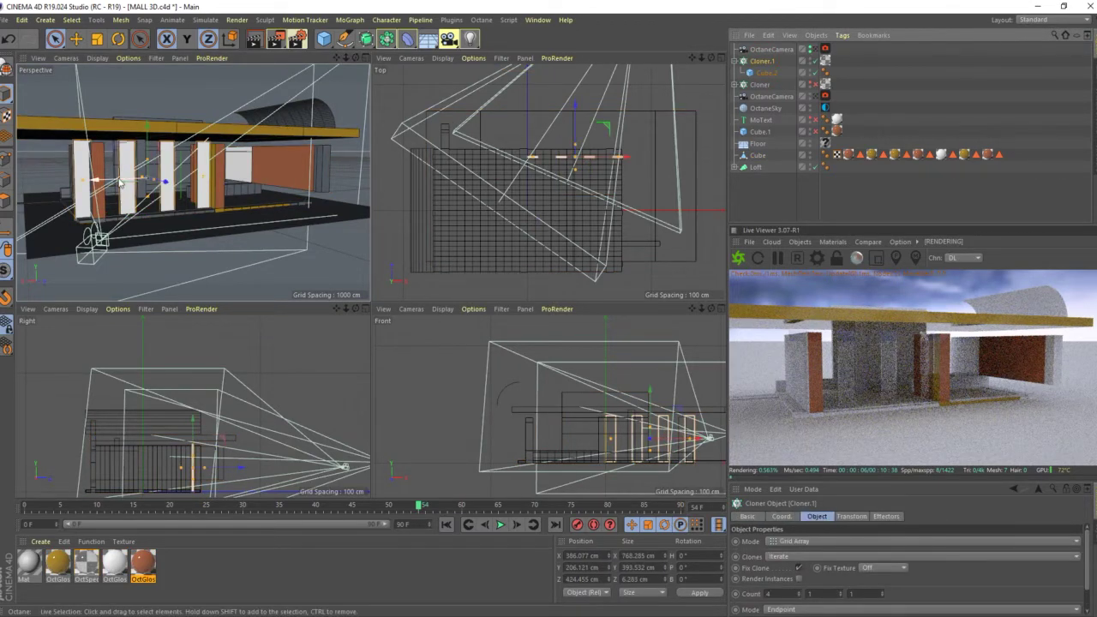
{"action": "mouse_move", "coordinate": [83, 183]}
{"action": "left_mouse_down"}
{"action": "mouse_move", "coordinate": [150, 188]}
{"action": "mouse_move", "coordinate": [84, 188]}
{"action": "left_mouse_up"}
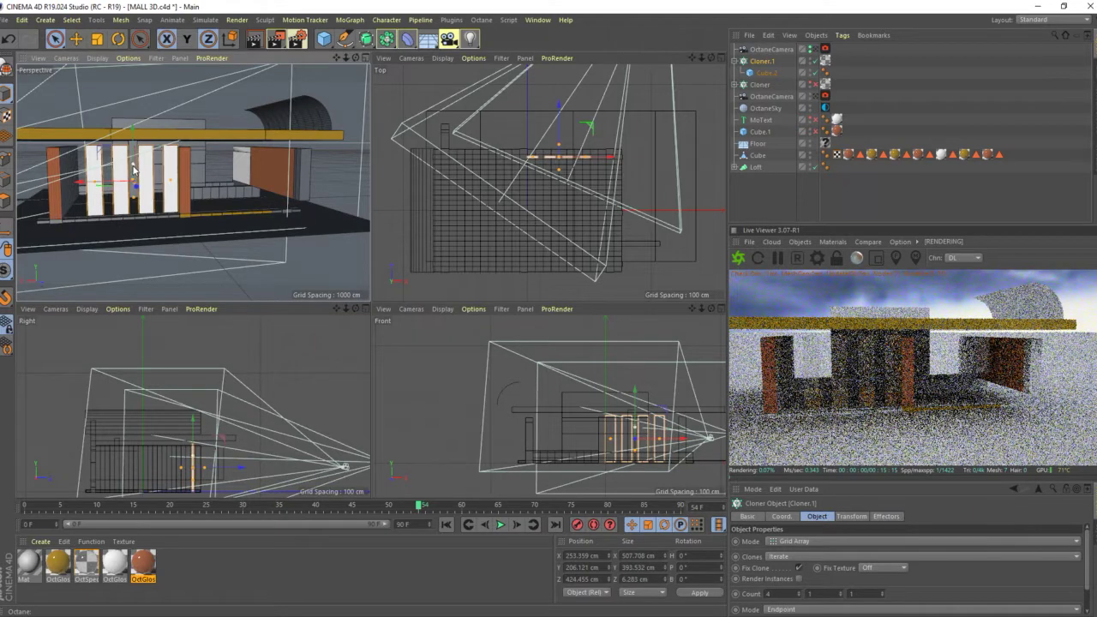
Step: Make the cloned Cube.2 panels slightly taller and pull the columns closer together
{"action": "left_click", "coordinate": [766, 72]}
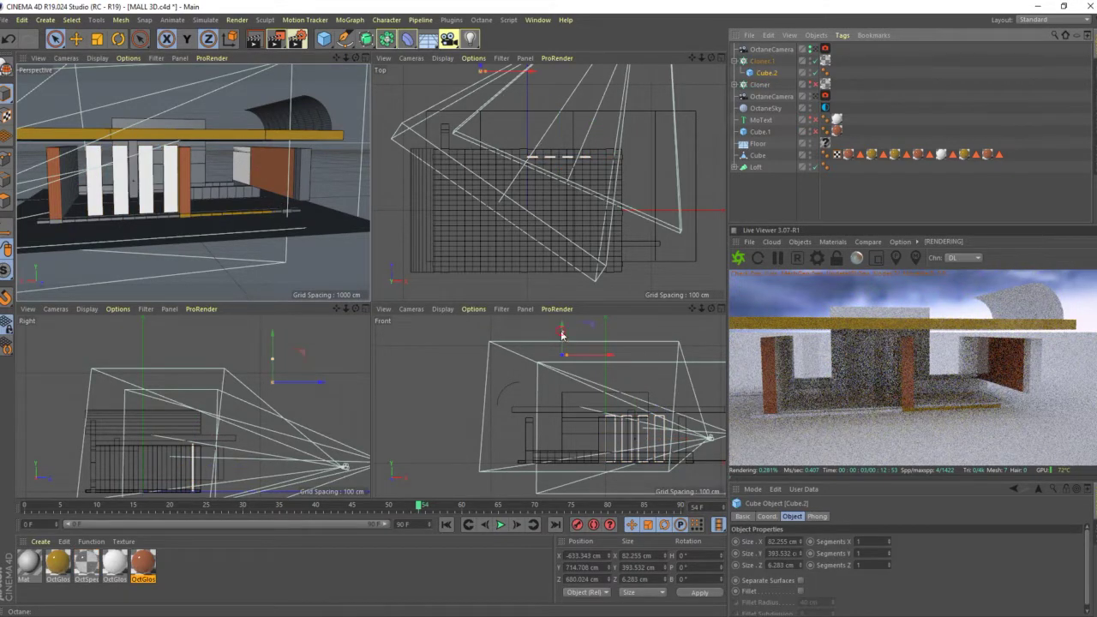
{"action": "left_click_drag", "start_coordinate": [561, 334], "coordinate": [559, 332]}
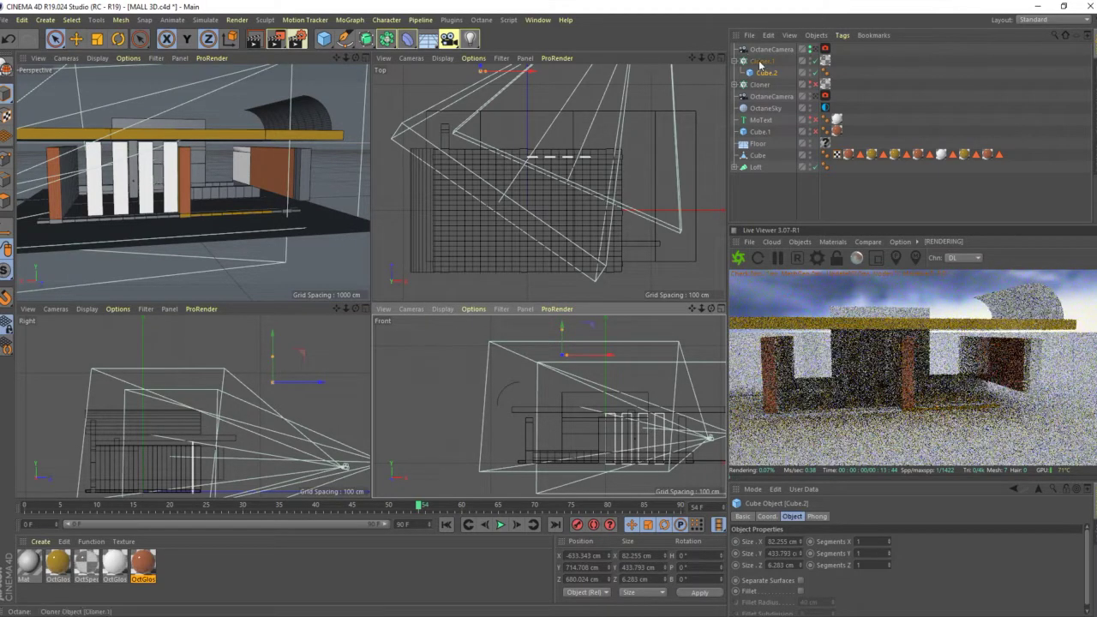
{"action": "left_click", "coordinate": [268, 125]}
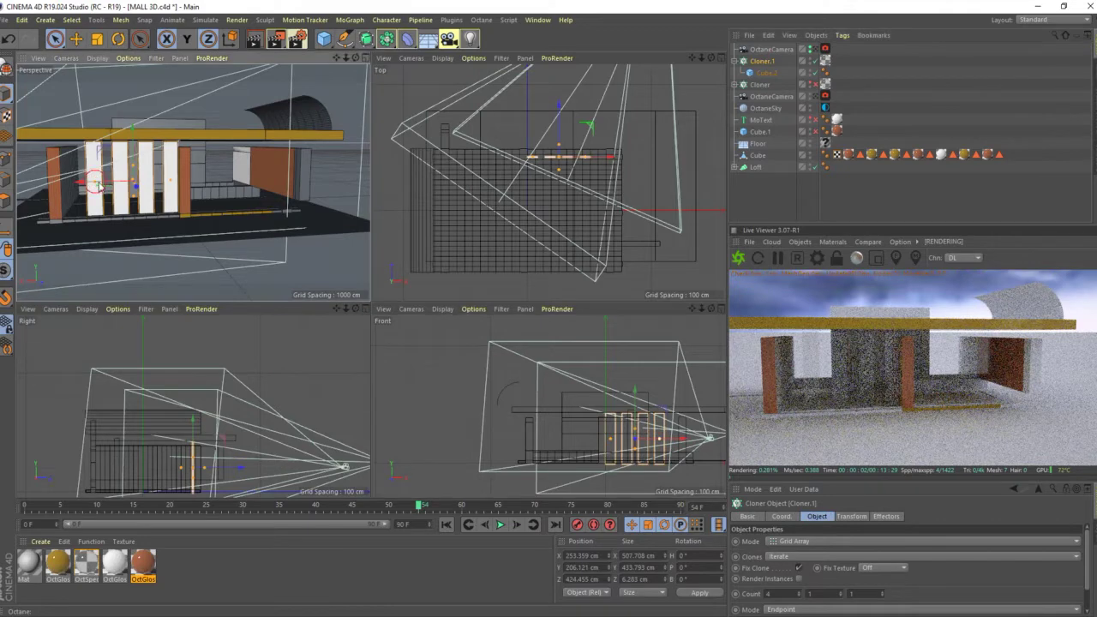
{"action": "left_click_drag", "start_coordinate": [94, 185], "coordinate": [109, 192]}
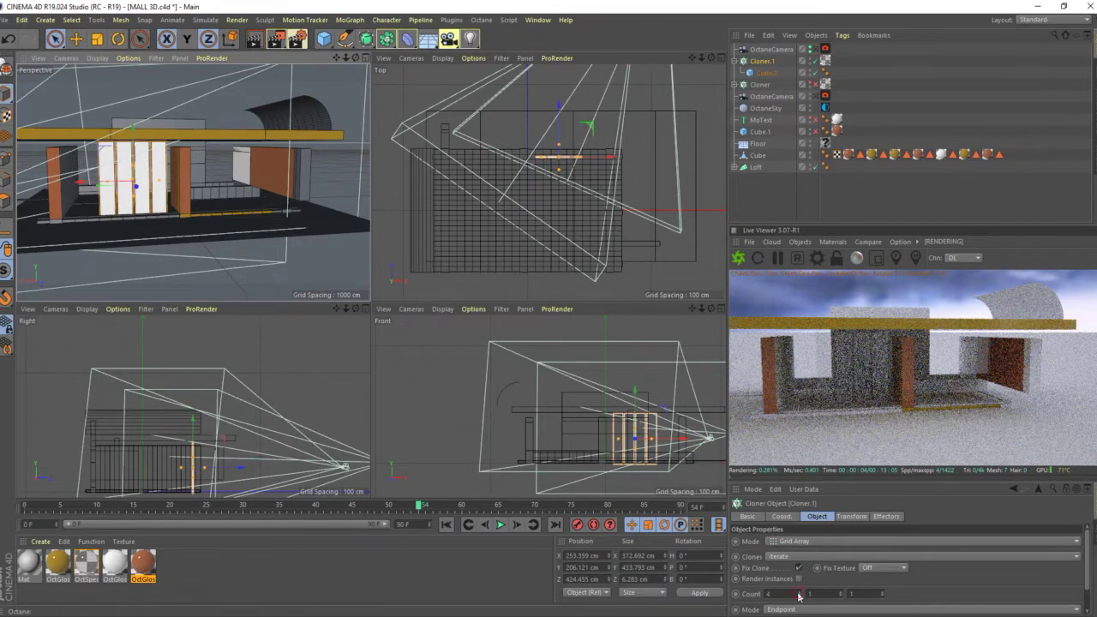
Step: Increase Cloner.1's count to 6, then 7, and widen the panel spread
{"action": "left_click_drag", "start_coordinate": [799, 596], "coordinate": [801, 588]}
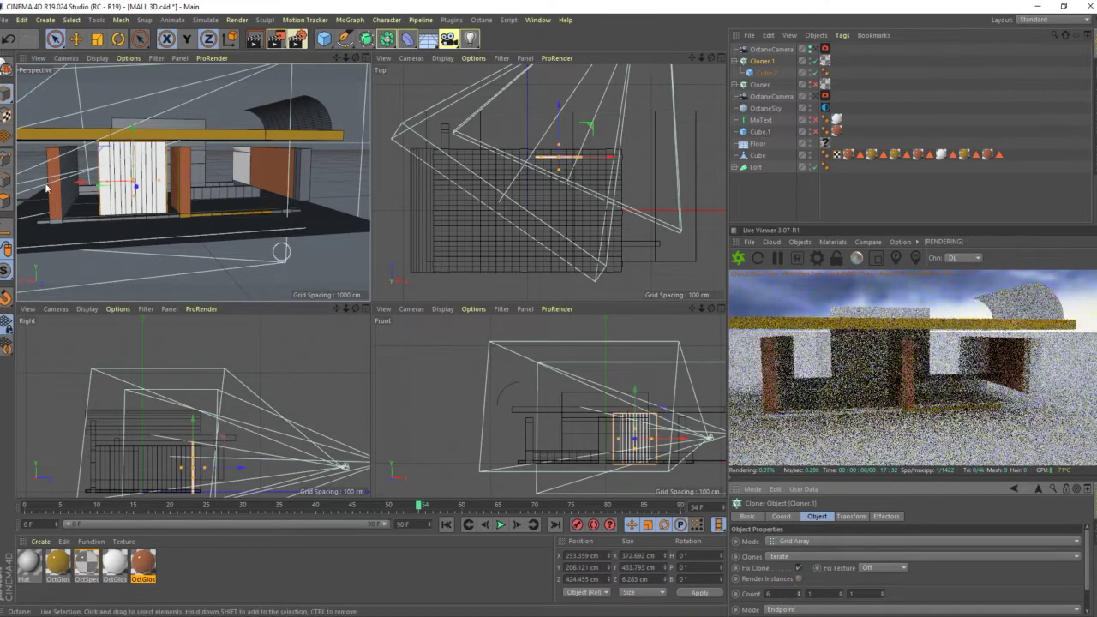
{"action": "mouse_move", "coordinate": [103, 183]}
{"action": "left_mouse_down"}
{"action": "mouse_move", "coordinate": [75, 192]}
{"action": "mouse_move", "coordinate": [88, 208]}
{"action": "left_mouse_up"}
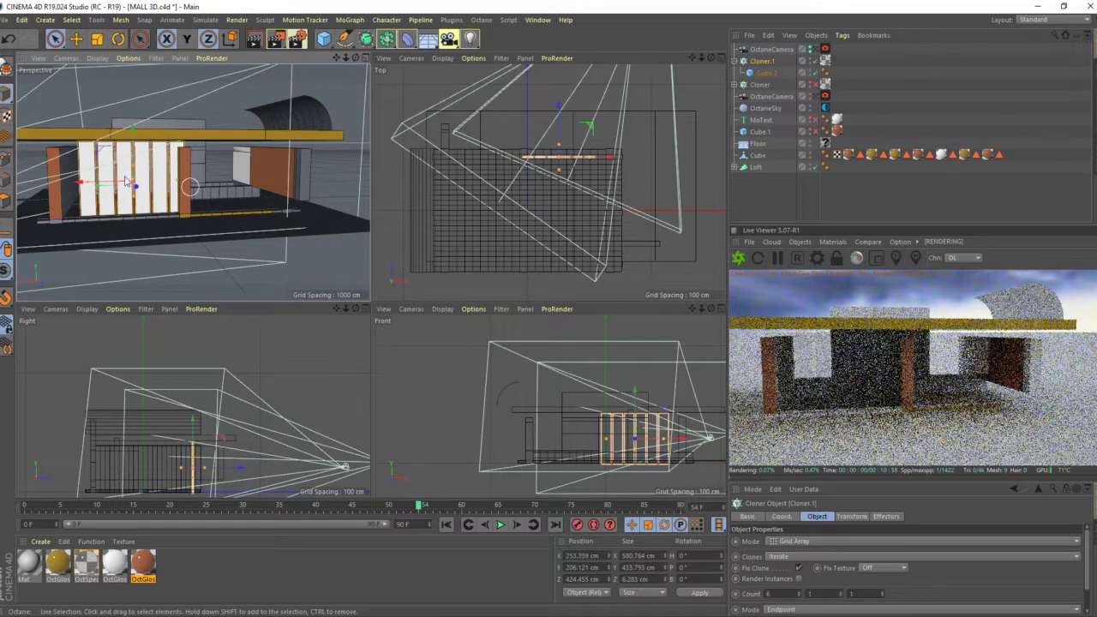
{"action": "left_click_drag", "start_coordinate": [91, 188], "coordinate": [65, 190]}
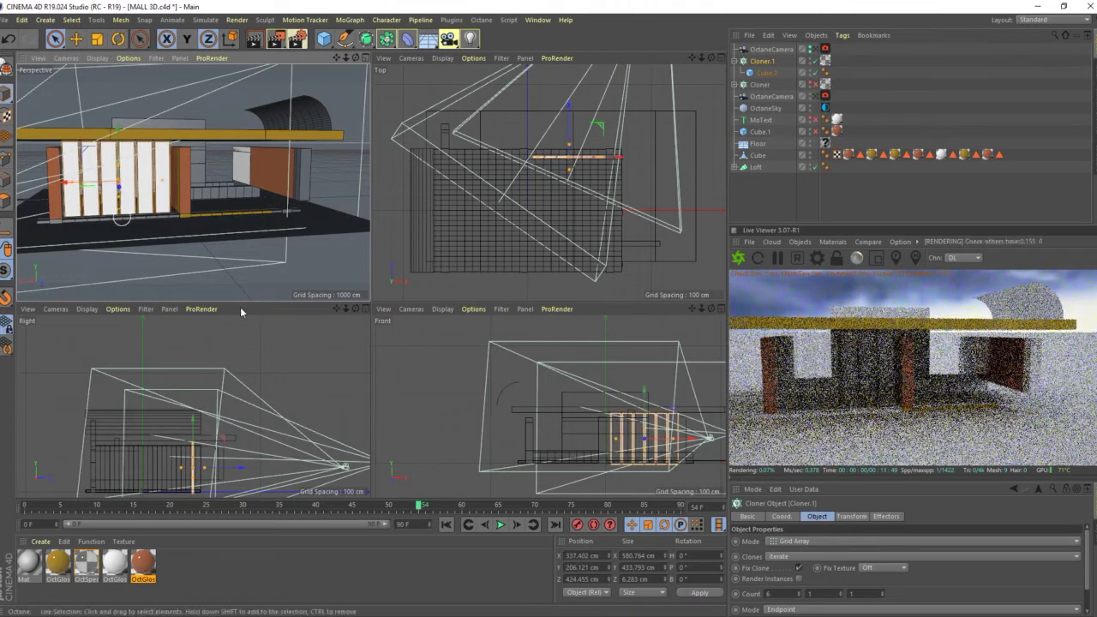
{"action": "left_click_drag", "start_coordinate": [798, 594], "coordinate": [782, 583]}
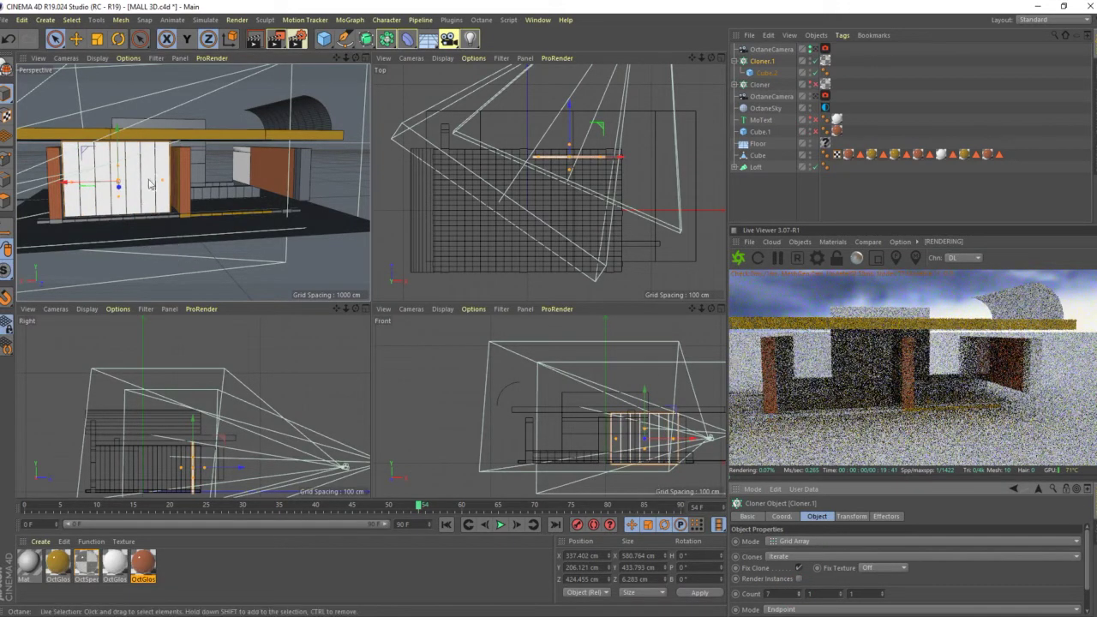
{"action": "left_click_drag", "start_coordinate": [67, 182], "coordinate": [63, 187]}
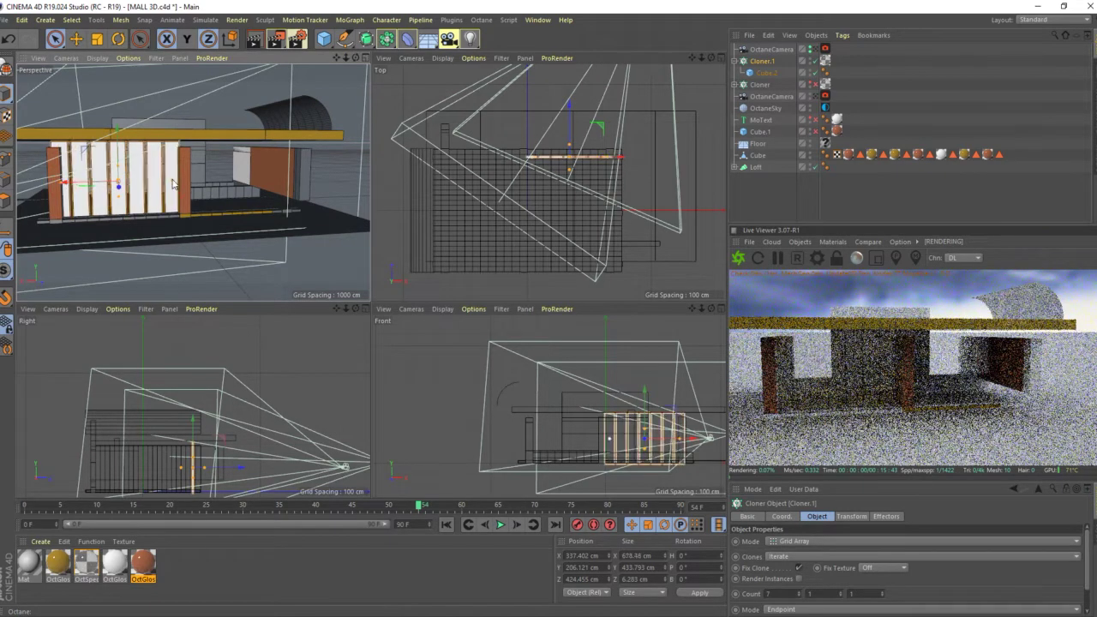
{"action": "left_click_drag", "start_coordinate": [168, 183], "coordinate": [175, 183]}
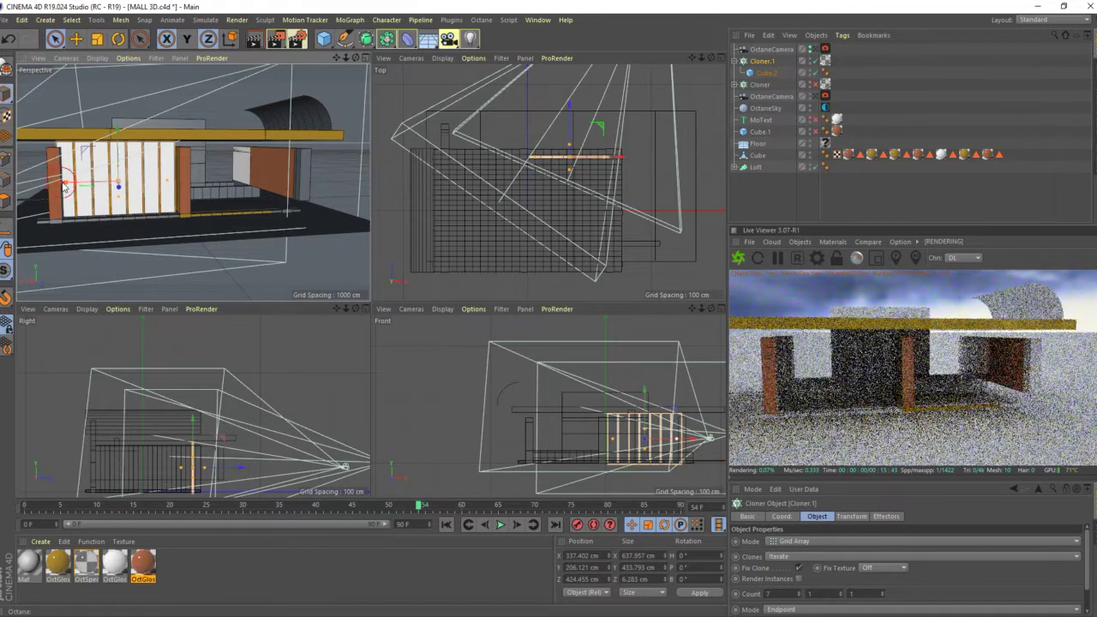
{"action": "left_click_drag", "start_coordinate": [62, 186], "coordinate": [63, 185]}
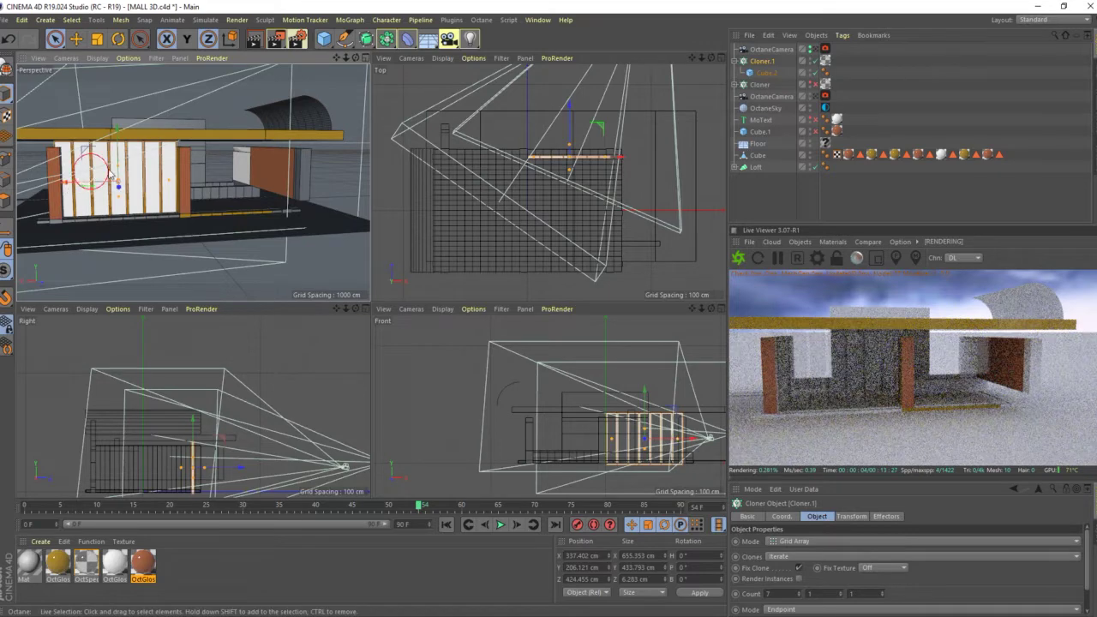
Step: Tighten the panel wall to a 592.854 cm span and shift it left
{"action": "mouse_move", "coordinate": [110, 174]}
{"action": "left_mouse_down", "text": "alt"}
{"action": "mouse_move", "coordinate": [97, 159]}
{"action": "mouse_move", "coordinate": [103, 171]}
{"action": "left_mouse_up", "text": "alt"}
{"action": "scroll", "coordinate": [106, 183], "scroll_direction": "up", "scroll_amount": 5}
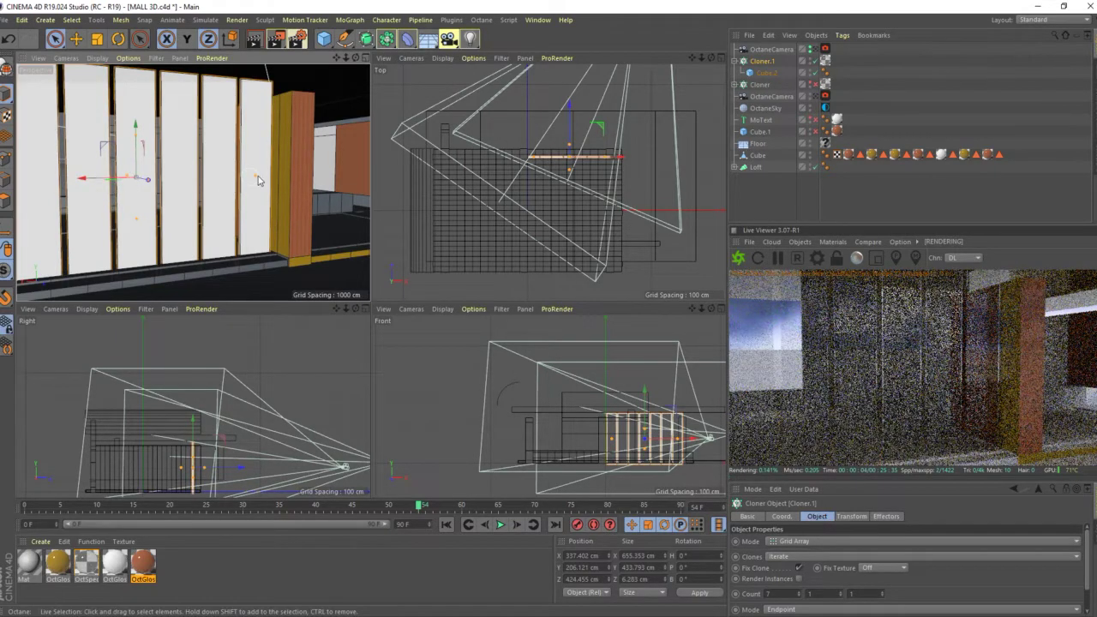
{"action": "left_click_drag", "start_coordinate": [257, 177], "coordinate": [246, 180]}
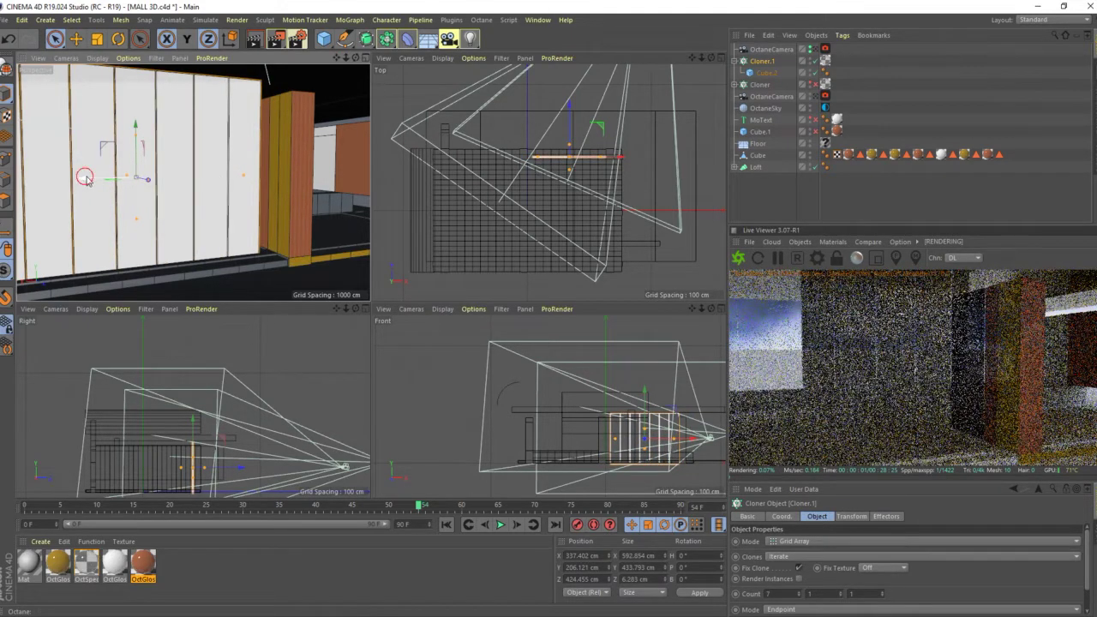
{"action": "left_click_drag", "start_coordinate": [85, 177], "coordinate": [102, 179]}
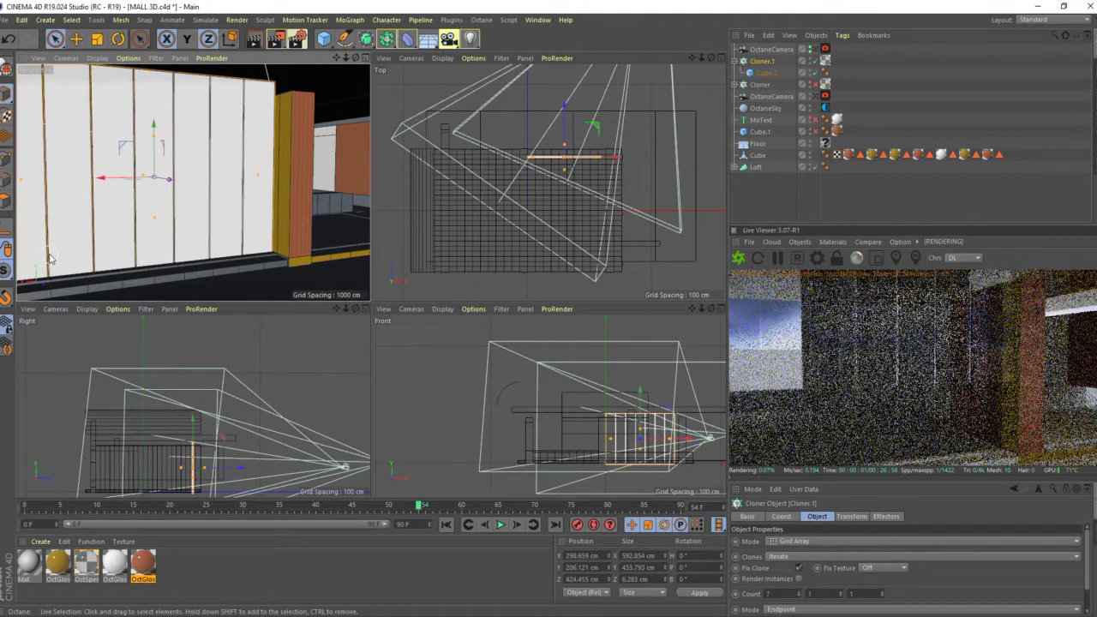
{"action": "mouse_move", "coordinate": [82, 240]}
{"action": "left_mouse_down", "text": "alt"}
{"action": "mouse_move", "coordinate": [190, 207]}
{"action": "mouse_move", "coordinate": [207, 217]}
{"action": "mouse_move", "coordinate": [64, 193]}
{"action": "left_mouse_up", "text": "alt"}
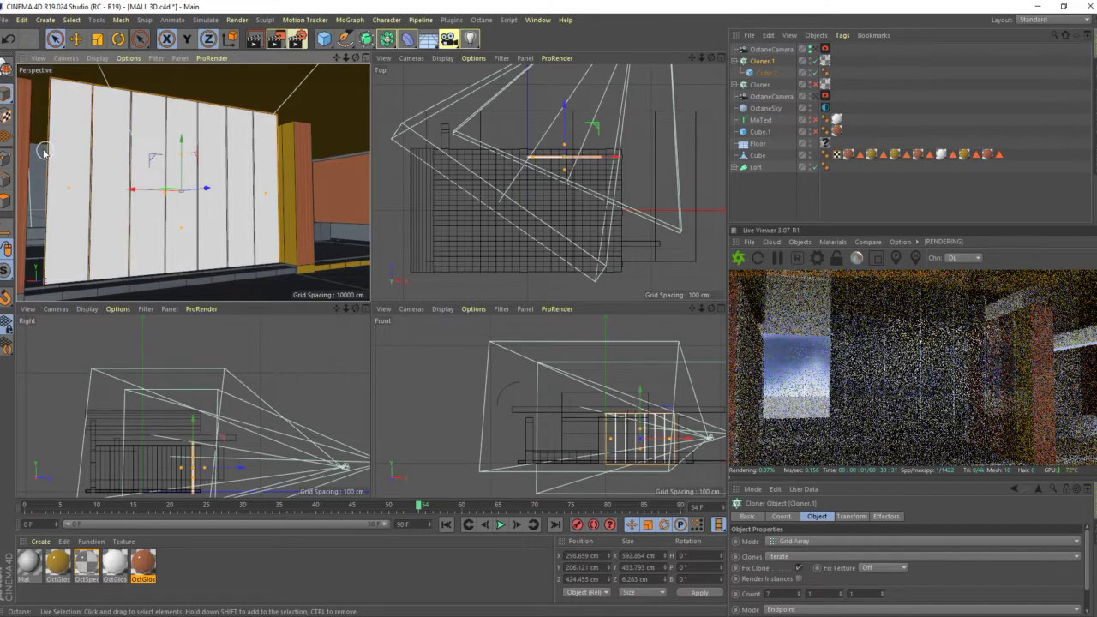
{"action": "left_click", "coordinate": [755, 63]}
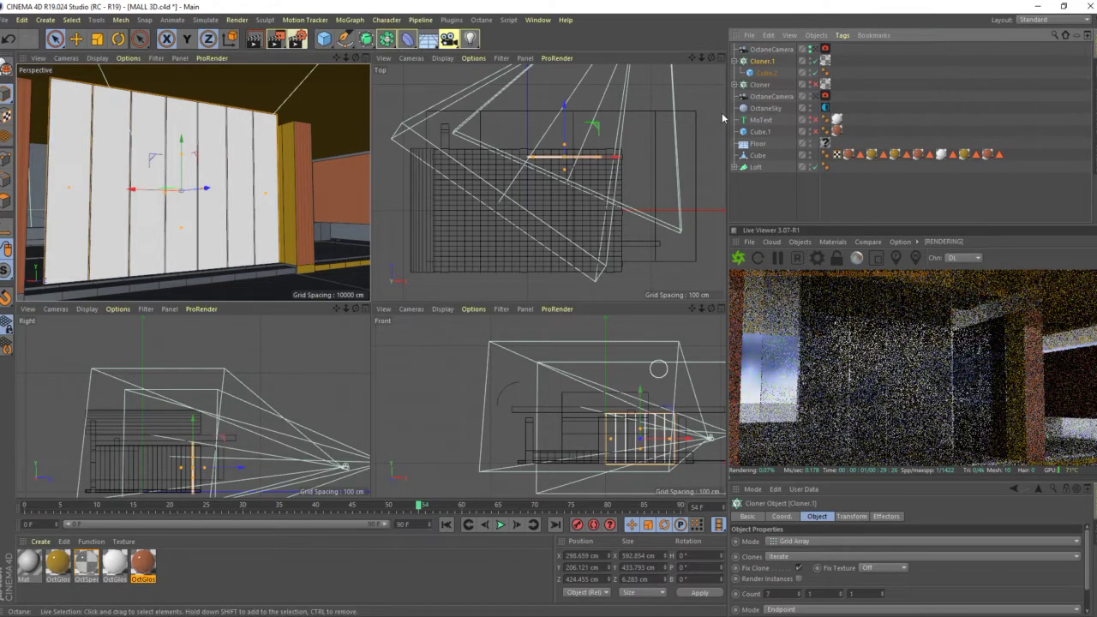
{"action": "left_click", "coordinate": [765, 73]}
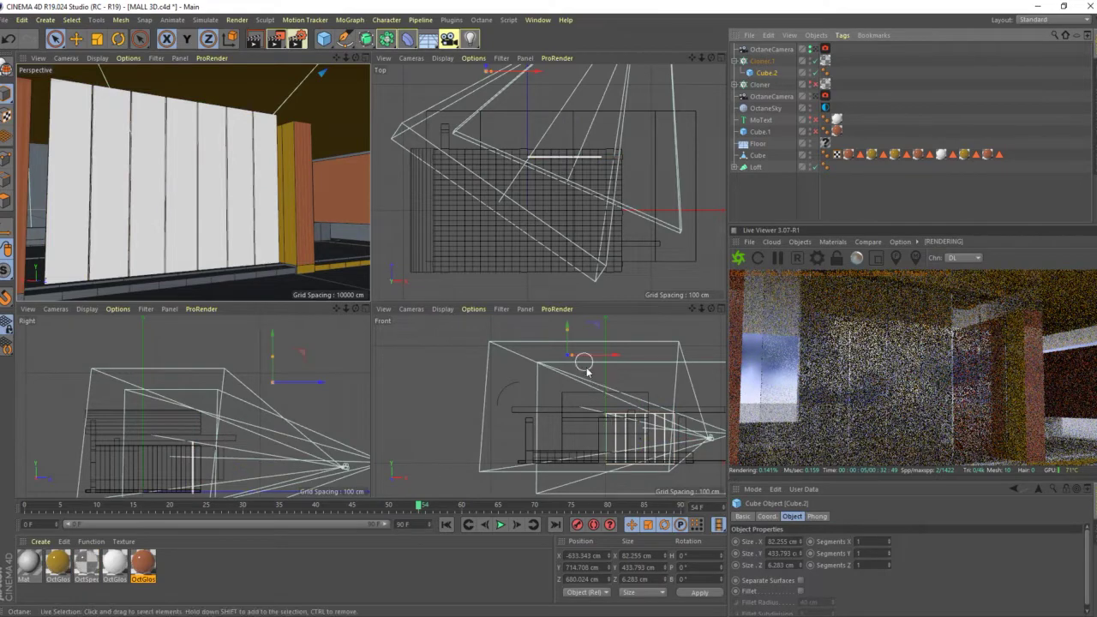
Step: Widen each individual Cube.2 wall panel in the front view
{"action": "left_click", "coordinate": [575, 359]}
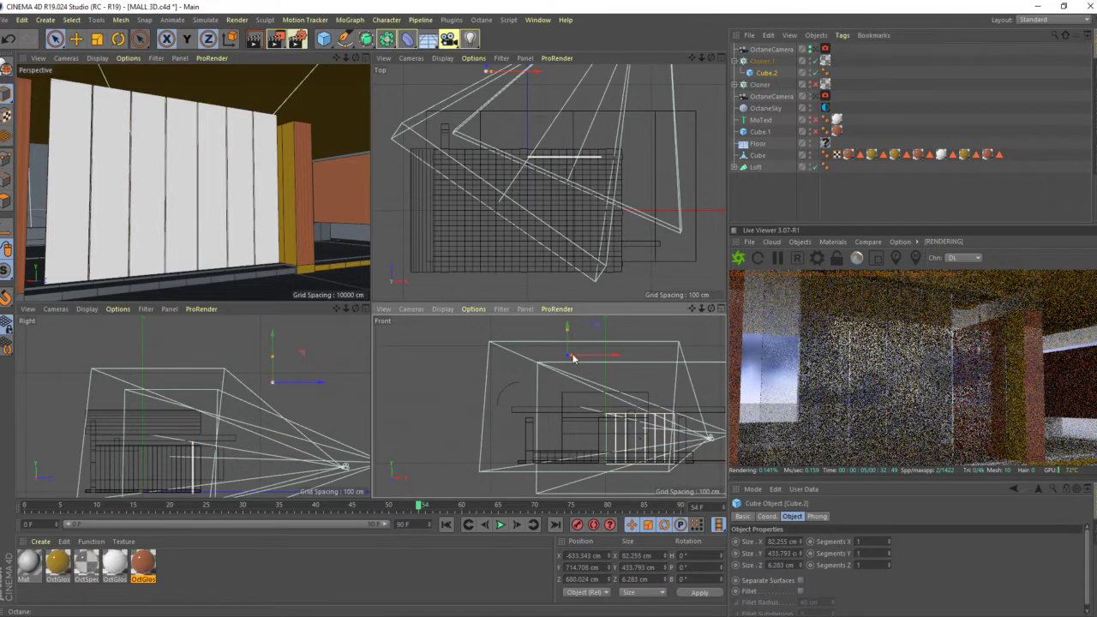
{"action": "left_click", "coordinate": [574, 360]}
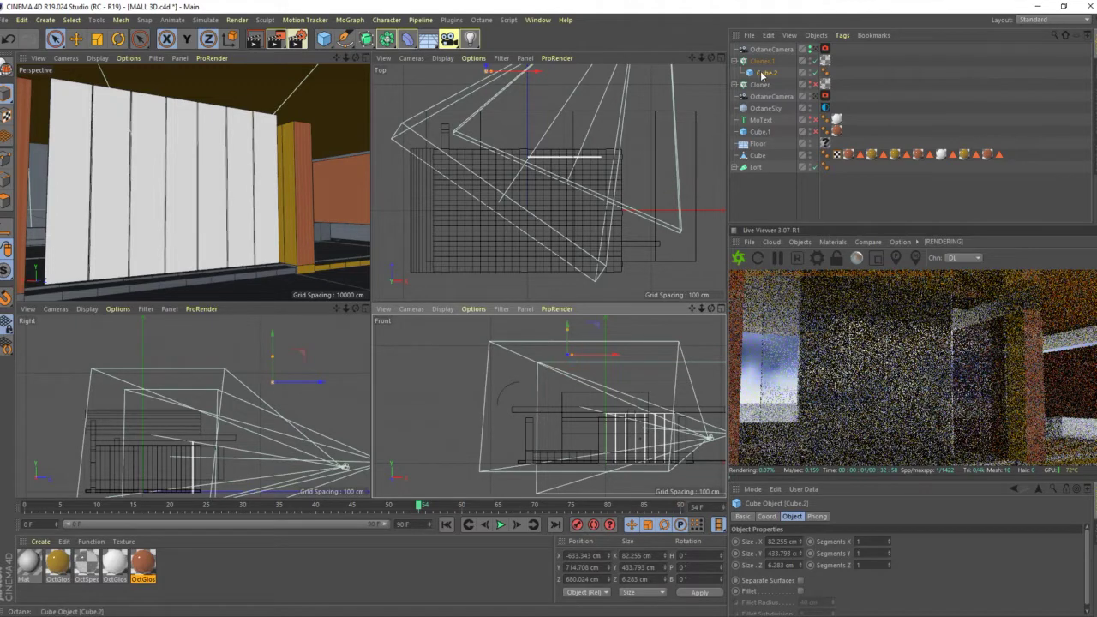
{"action": "scroll", "coordinate": [514, 96], "scroll_direction": "up", "scroll_amount": 3}
{"action": "scroll", "coordinate": [502, 86], "scroll_direction": "up", "scroll_amount": 2}
{"action": "scroll", "coordinate": [485, 83], "scroll_direction": "up", "scroll_amount": 2}
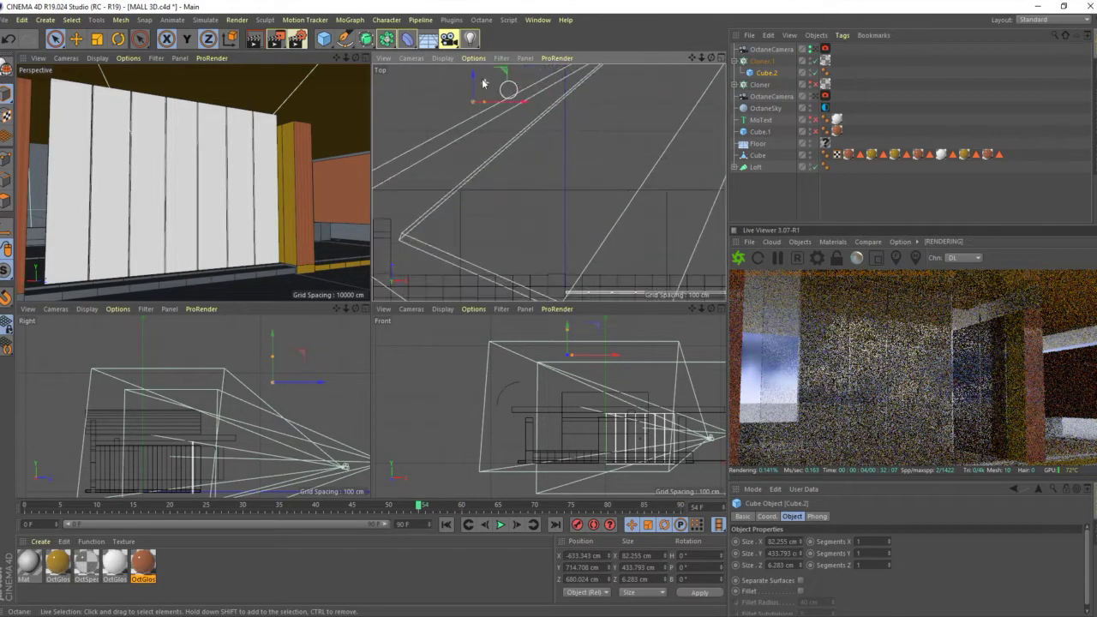
{"action": "scroll", "coordinate": [483, 83], "scroll_direction": "up", "scroll_amount": 2}
{"action": "left_click_drag", "start_coordinate": [482, 106], "coordinate": [494, 110]}
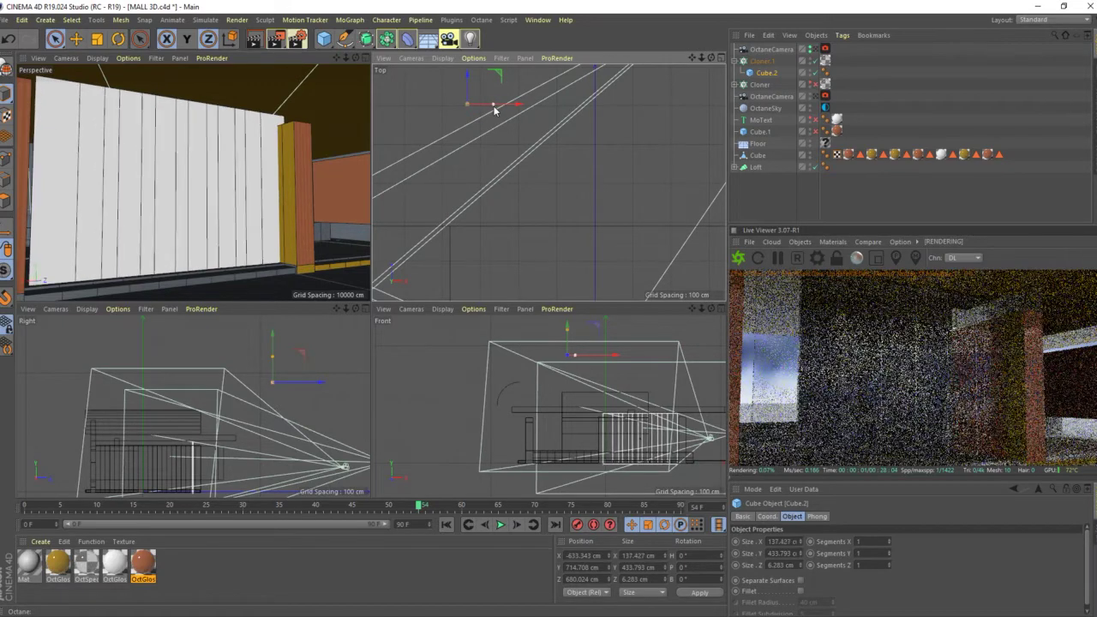
Step: Set Cloner.1's count to 6 and widen the spread of the wall panels
{"action": "left_click", "coordinate": [485, 203]}
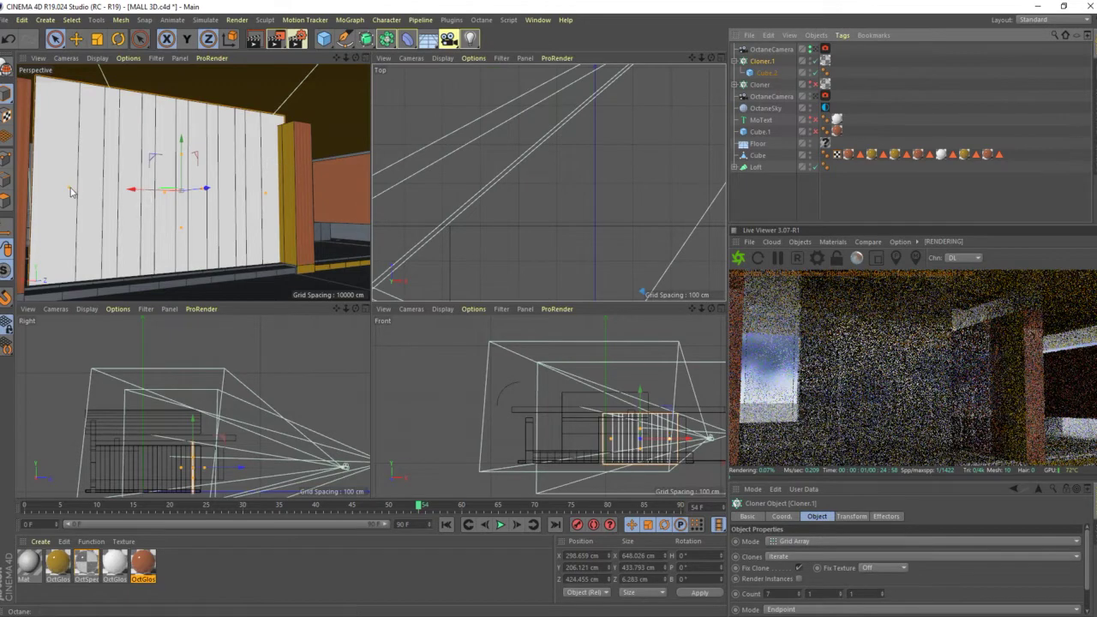
{"action": "left_click_drag", "start_coordinate": [71, 191], "coordinate": [62, 194]}
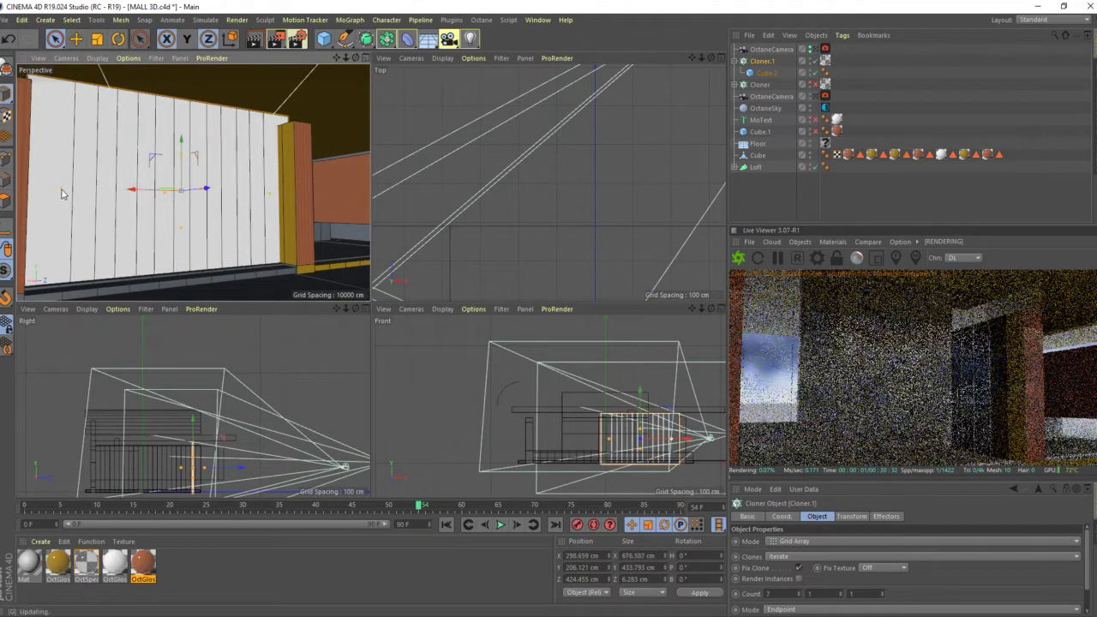
{"action": "left_click", "coordinate": [266, 195]}
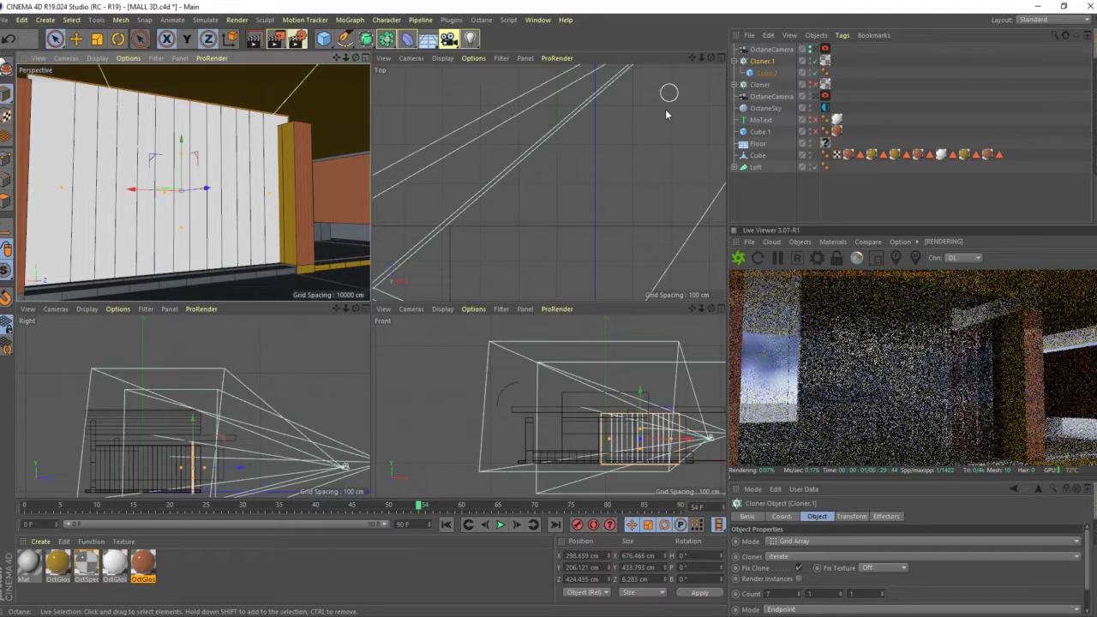
{"action": "left_click", "coordinate": [761, 63]}
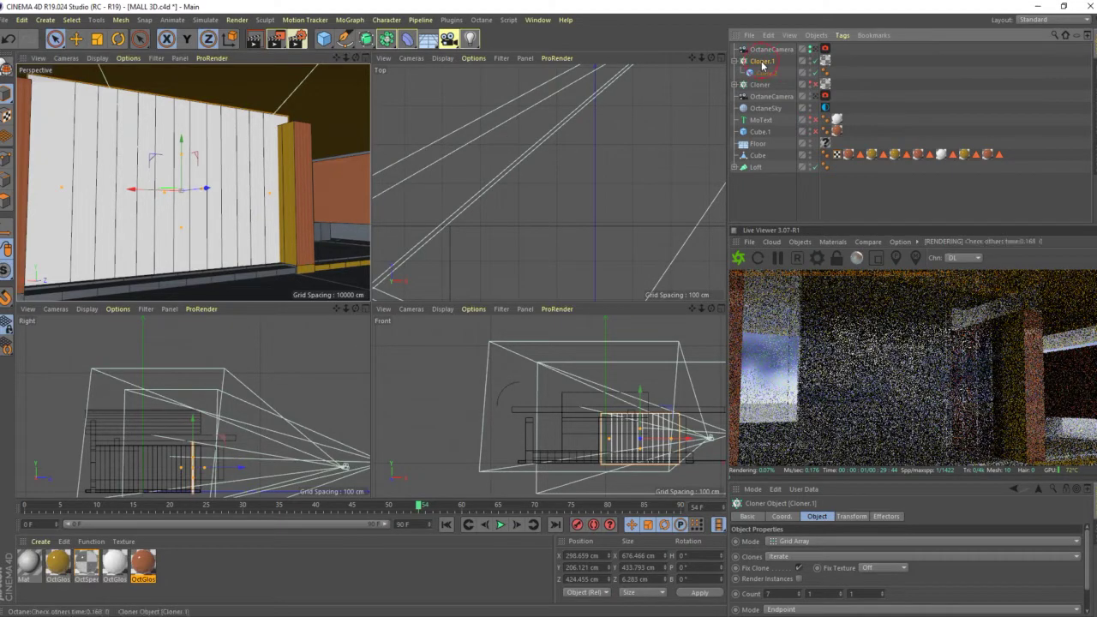
{"action": "left_click", "coordinate": [798, 592]}
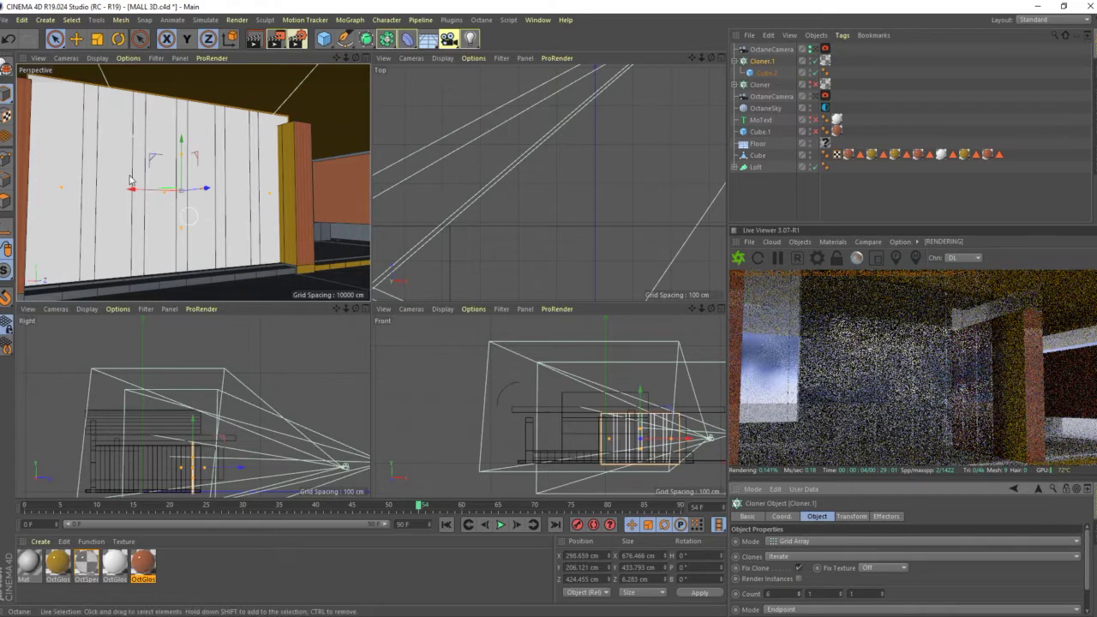
{"action": "left_click_drag", "start_coordinate": [66, 203], "coordinate": [141, 200], "text": "alt"}
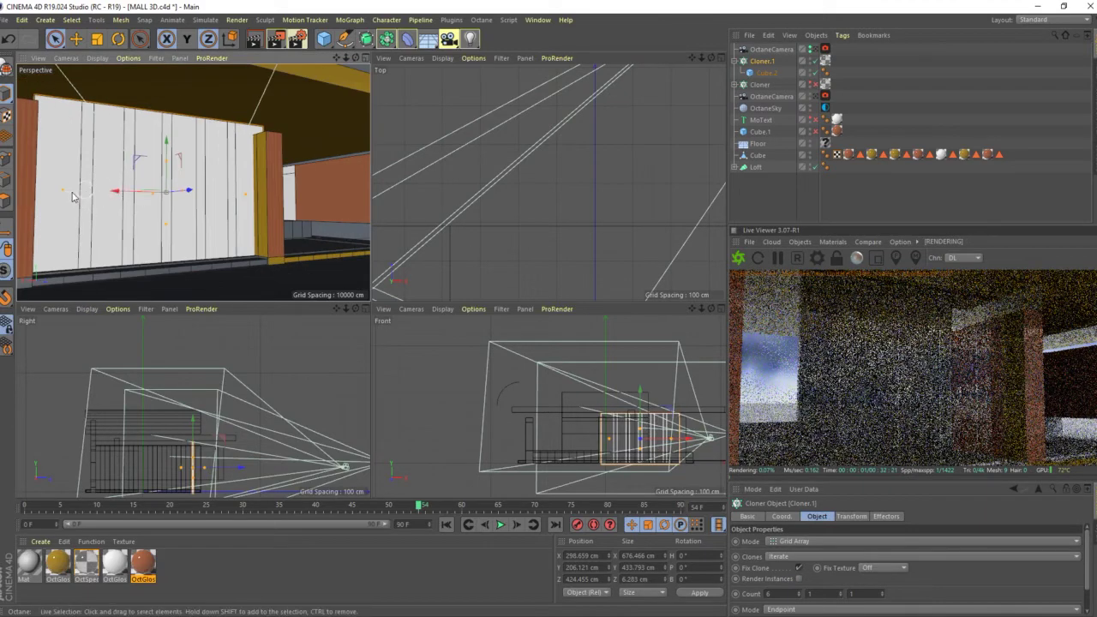
{"action": "left_click_drag", "start_coordinate": [63, 189], "coordinate": [25, 196]}
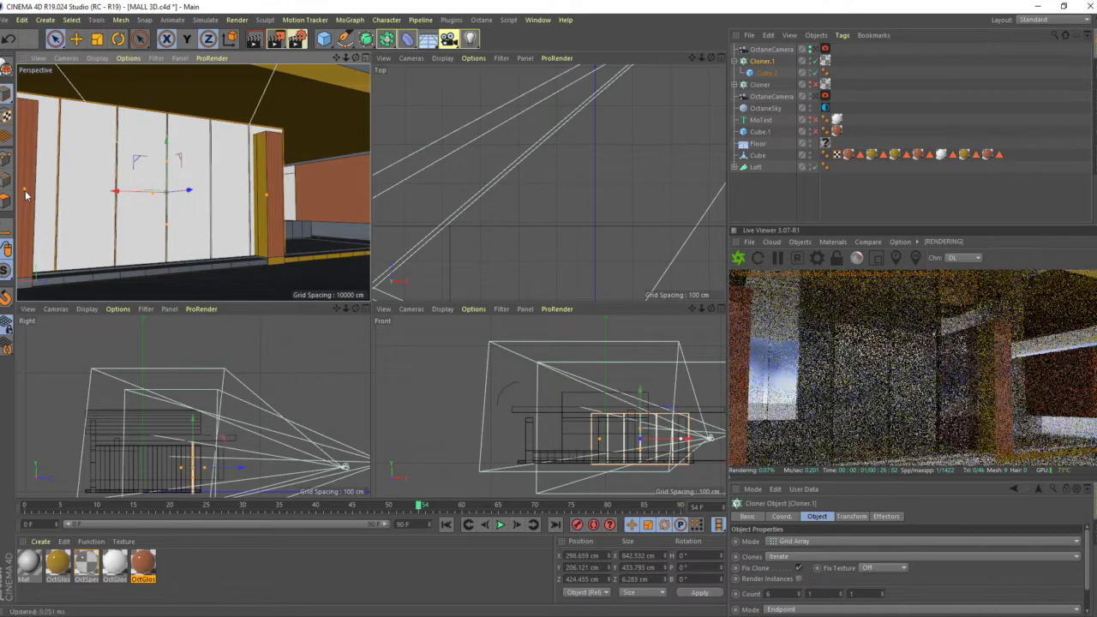
{"action": "mouse_move", "coordinate": [64, 148]}
{"action": "left_mouse_down", "text": "alt"}
{"action": "mouse_move", "coordinate": [249, 166]}
{"action": "mouse_move", "coordinate": [46, 151]}
{"action": "left_mouse_up", "text": "alt"}
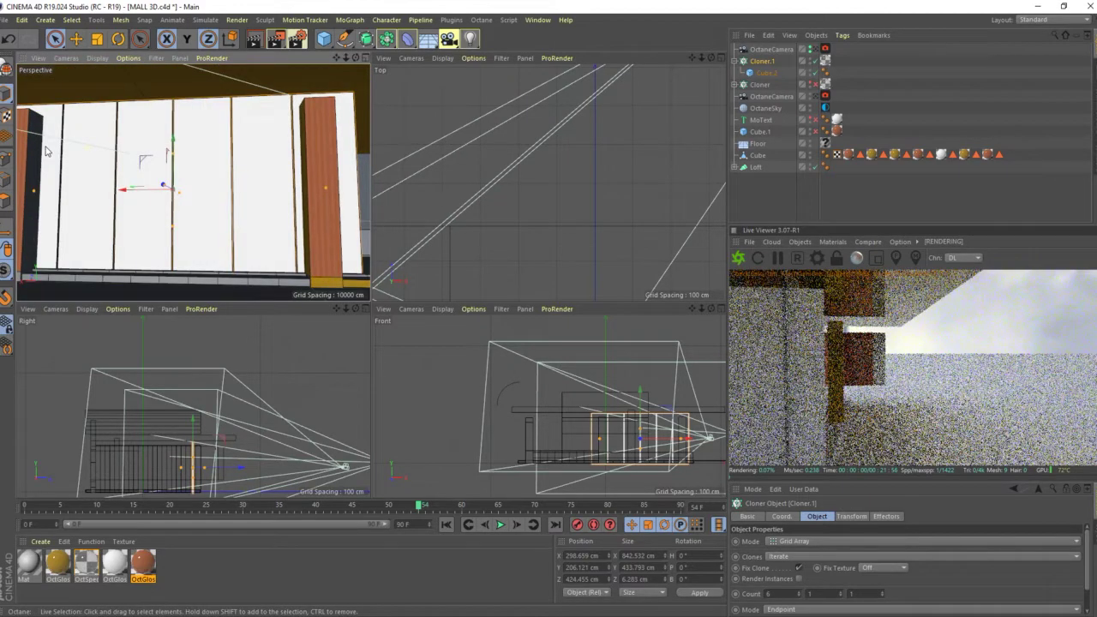
Step: Set each panel to 119.446 cm wide and shrink the cloner span to 735.636 cm
{"action": "left_click", "coordinate": [766, 73]}
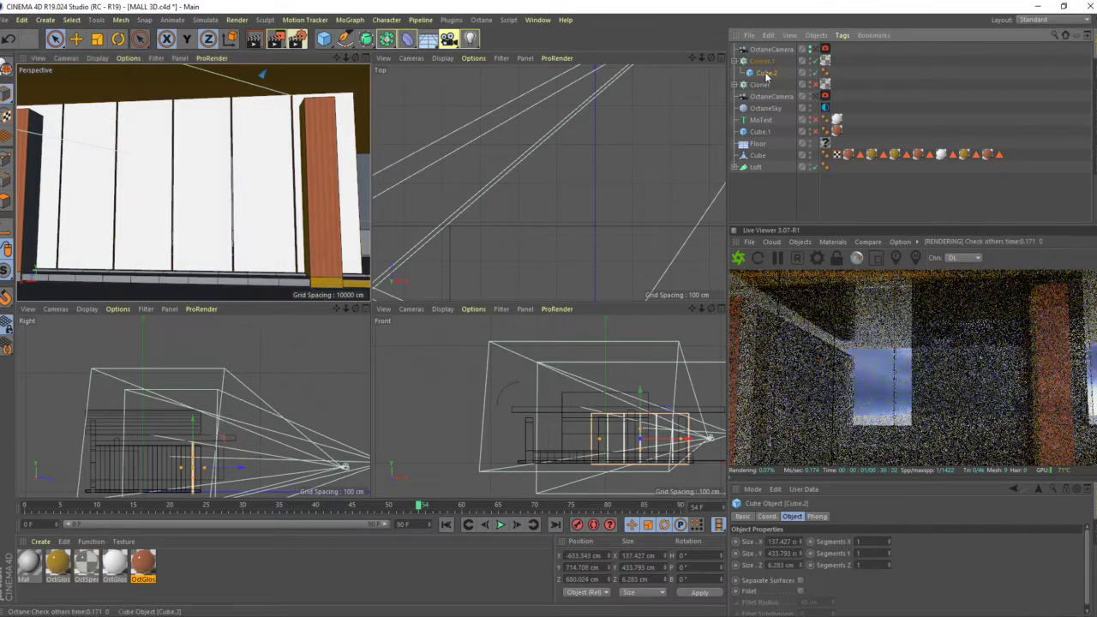
{"action": "scroll", "coordinate": [491, 117], "scroll_direction": "up", "scroll_amount": 1}
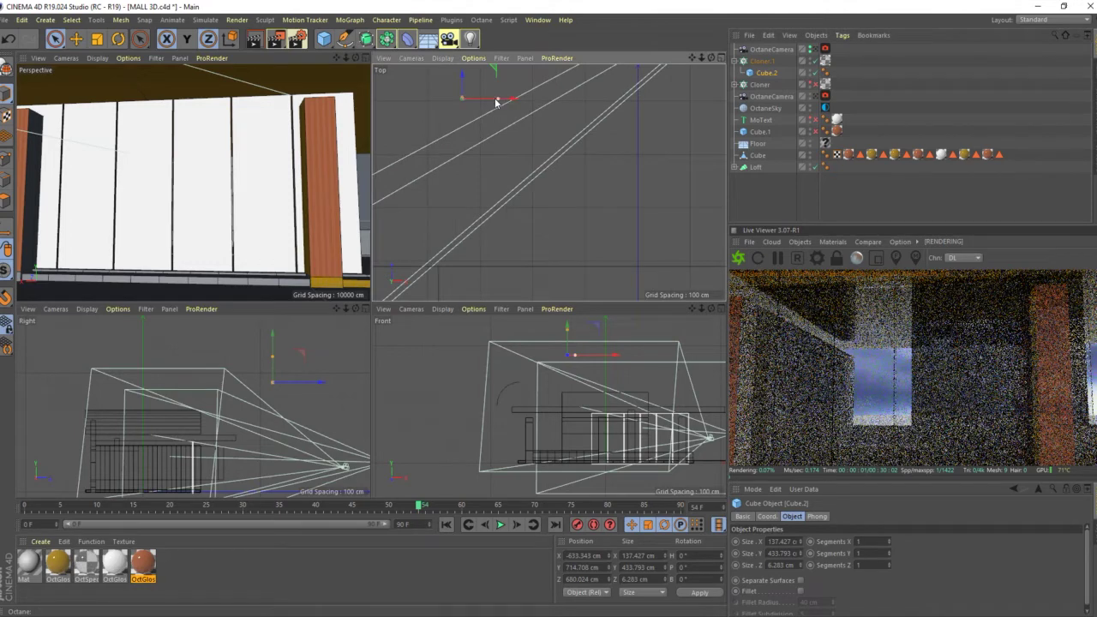
{"action": "left_click_drag", "start_coordinate": [497, 101], "coordinate": [493, 103]}
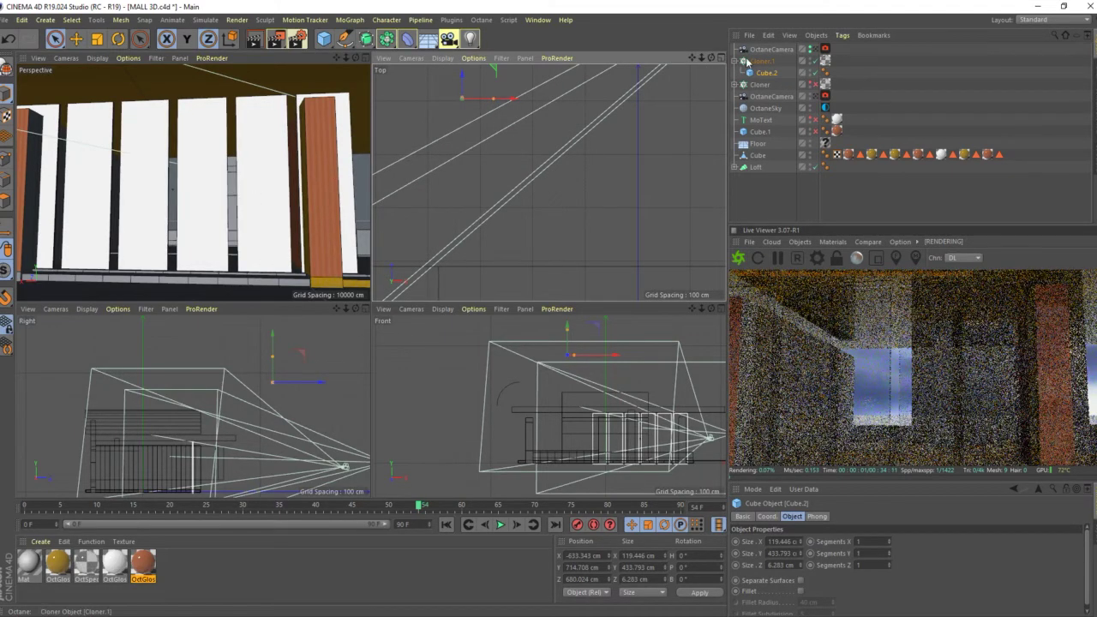
{"action": "left_click", "coordinate": [471, 158]}
{"action": "left_click_drag", "start_coordinate": [327, 187], "coordinate": [307, 196]}
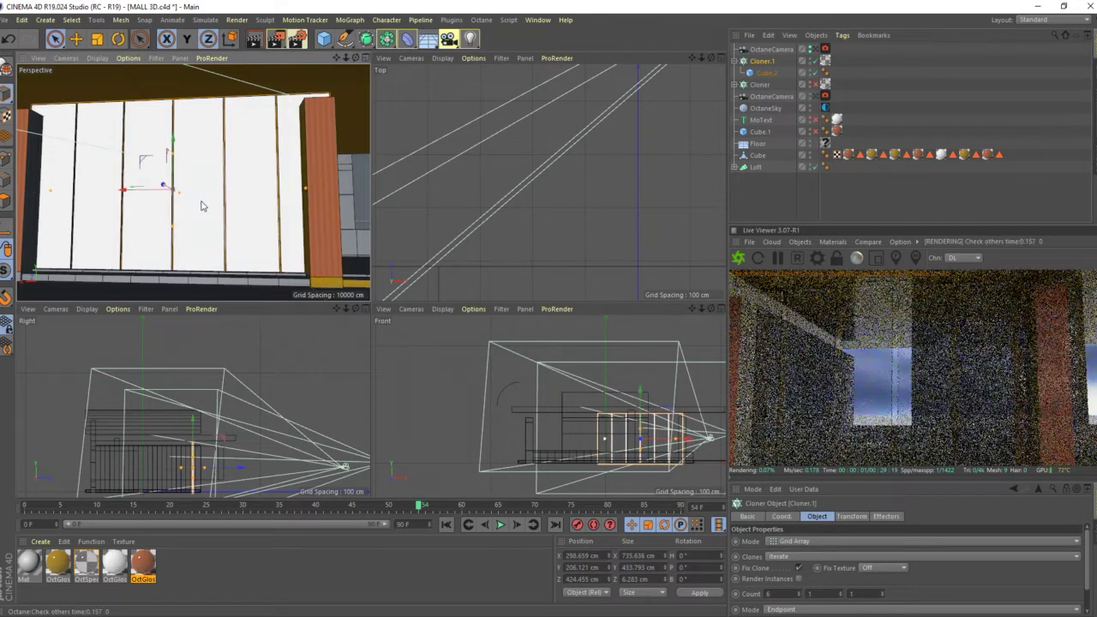
{"action": "mouse_move", "coordinate": [166, 194]}
{"action": "left_mouse_down", "text": "alt"}
{"action": "mouse_move", "coordinate": [354, 212]}
{"action": "mouse_move", "coordinate": [337, 199]}
{"action": "mouse_move", "coordinate": [299, 215]}
{"action": "mouse_move", "coordinate": [311, 191]}
{"action": "mouse_move", "coordinate": [282, 208]}
{"action": "mouse_move", "coordinate": [311, 189]}
{"action": "mouse_move", "coordinate": [341, 211]}
{"action": "mouse_move", "coordinate": [301, 186]}
{"action": "mouse_move", "coordinate": [311, 151]}
{"action": "mouse_move", "coordinate": [276, 163]}
{"action": "mouse_move", "coordinate": [223, 150]}
{"action": "mouse_move", "coordinate": [167, 169]}
{"action": "mouse_move", "coordinate": [231, 163]}
{"action": "mouse_move", "coordinate": [223, 153]}
{"action": "left_mouse_up", "text": "alt"}
{"action": "left_click", "coordinate": [196, 146]}
{"action": "scroll", "coordinate": [195, 146], "scroll_direction": "down", "scroll_amount": 3}
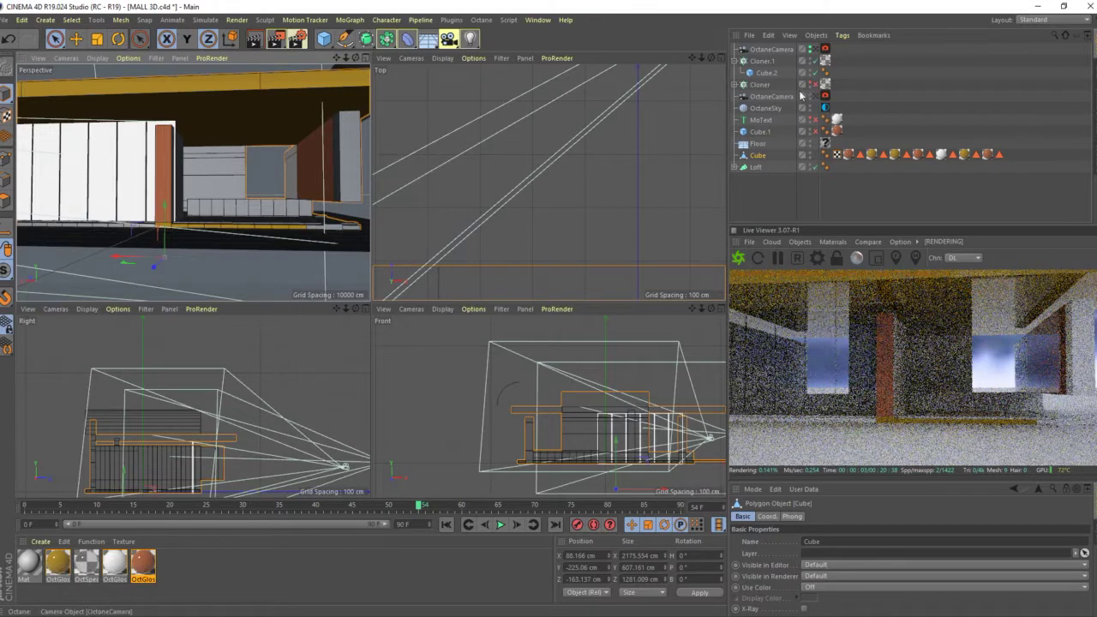
Step: Select the upper Cloner and enable its row of panels above the building
{"action": "left_click", "coordinate": [769, 85]}
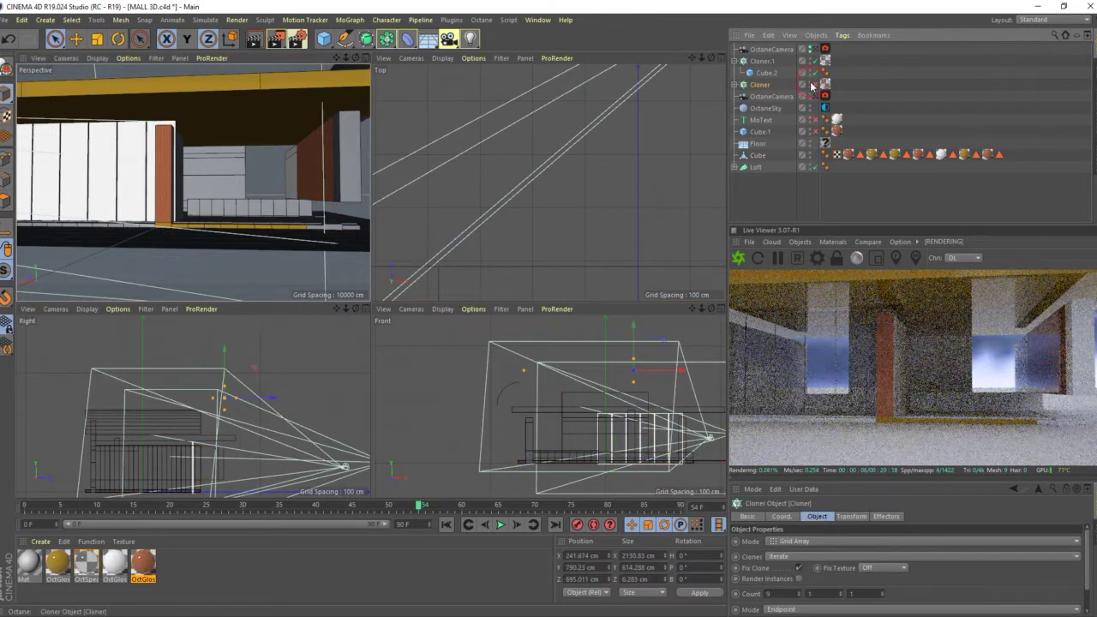
{"action": "left_click", "coordinate": [813, 85]}
{"action": "scroll", "coordinate": [197, 99], "scroll_direction": "down", "scroll_amount": 3}
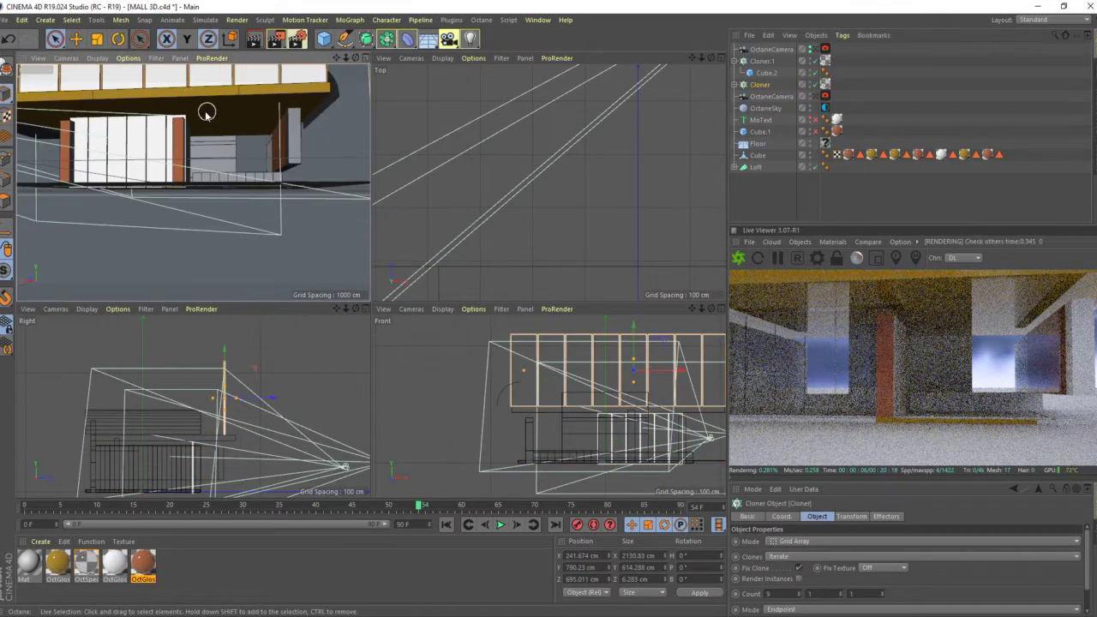
{"action": "scroll", "coordinate": [193, 107], "scroll_direction": "down", "scroll_amount": 3}
{"action": "scroll", "coordinate": [184, 107], "scroll_direction": "down", "scroll_amount": 3}
{"action": "scroll", "coordinate": [167, 99], "scroll_direction": "down", "scroll_amount": 2}
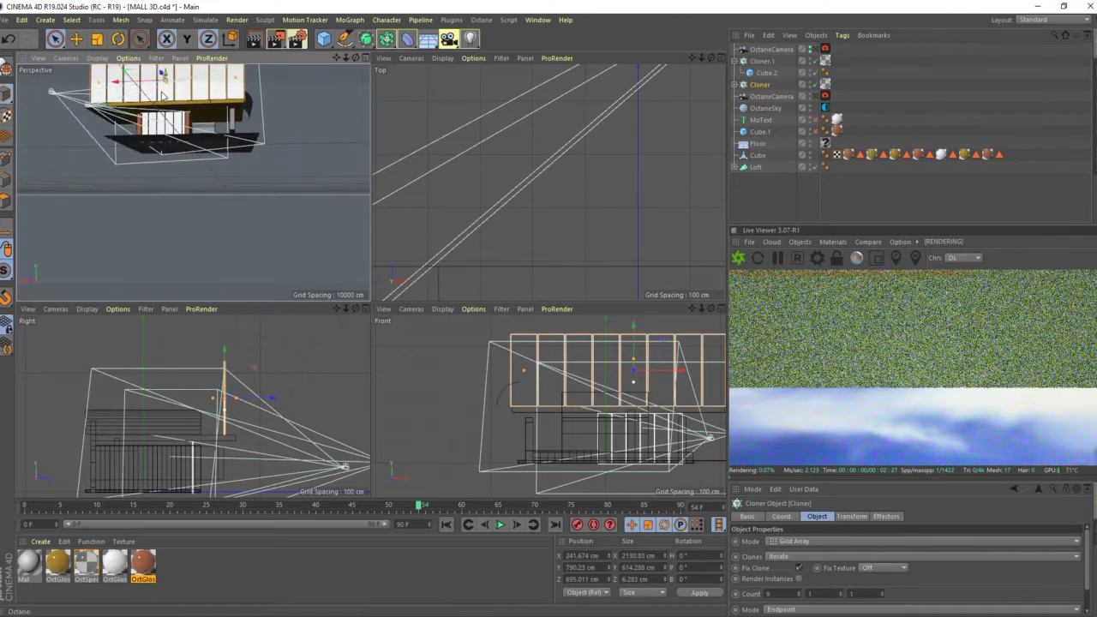
{"action": "mouse_move", "coordinate": [163, 97]}
{"action": "left_mouse_down", "text": "alt"}
{"action": "mouse_move", "coordinate": [289, 129]}
{"action": "mouse_move", "coordinate": [296, 197]}
{"action": "mouse_move", "coordinate": [269, 160]}
{"action": "mouse_move", "coordinate": [70, 142]}
{"action": "mouse_move", "coordinate": [96, 170]}
{"action": "mouse_move", "coordinate": [215, 135]}
{"action": "mouse_move", "coordinate": [193, 182]}
{"action": "mouse_move", "coordinate": [41, 150]}
{"action": "mouse_move", "coordinate": [53, 161]}
{"action": "mouse_move", "coordinate": [38, 174]}
{"action": "mouse_move", "coordinate": [47, 129]}
{"action": "left_mouse_up", "text": "alt"}
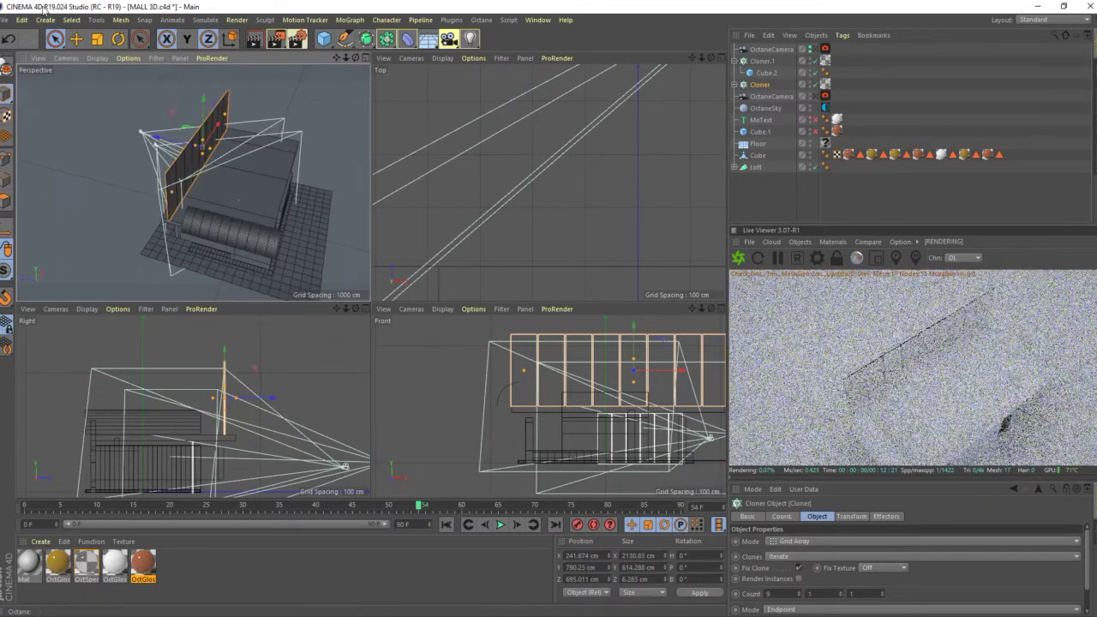
Step: Select the building cube and inspect its roof face in Polygon mode
{"action": "left_click", "coordinate": [55, 39]}
{"action": "scroll", "coordinate": [266, 185], "scroll_direction": "up", "scroll_amount": 5}
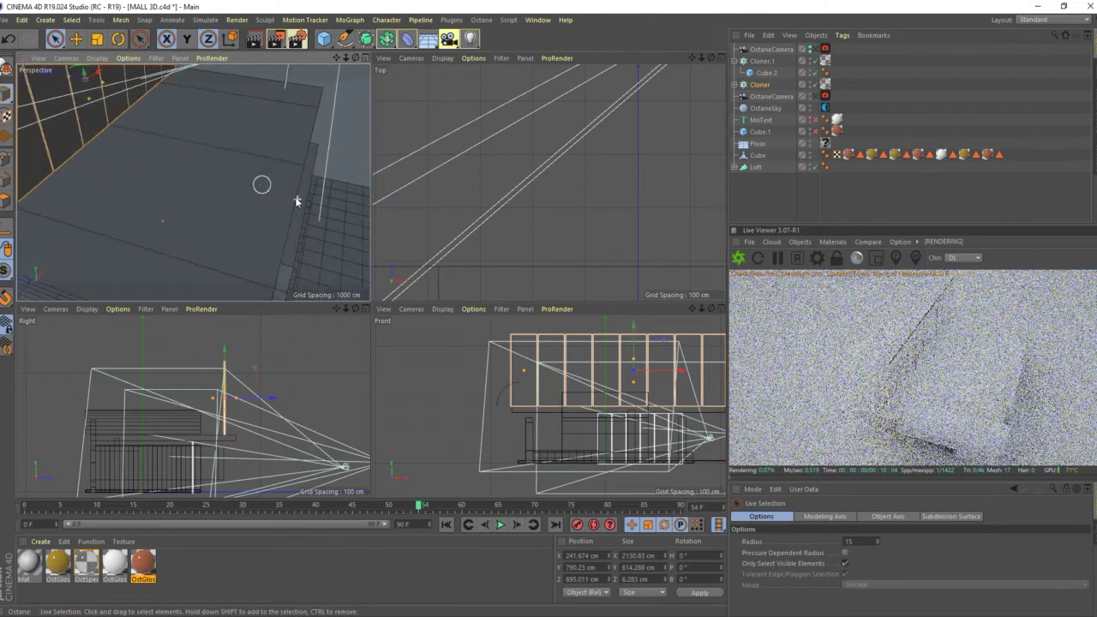
{"action": "left_click", "coordinate": [304, 193]}
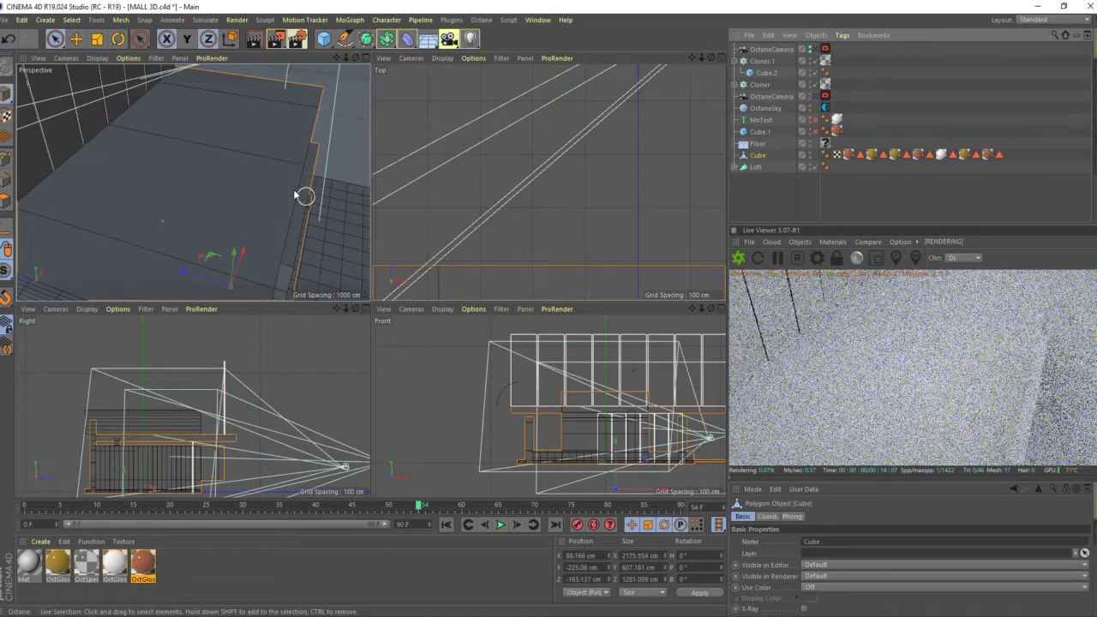
{"action": "left_click", "coordinate": [4, 201]}
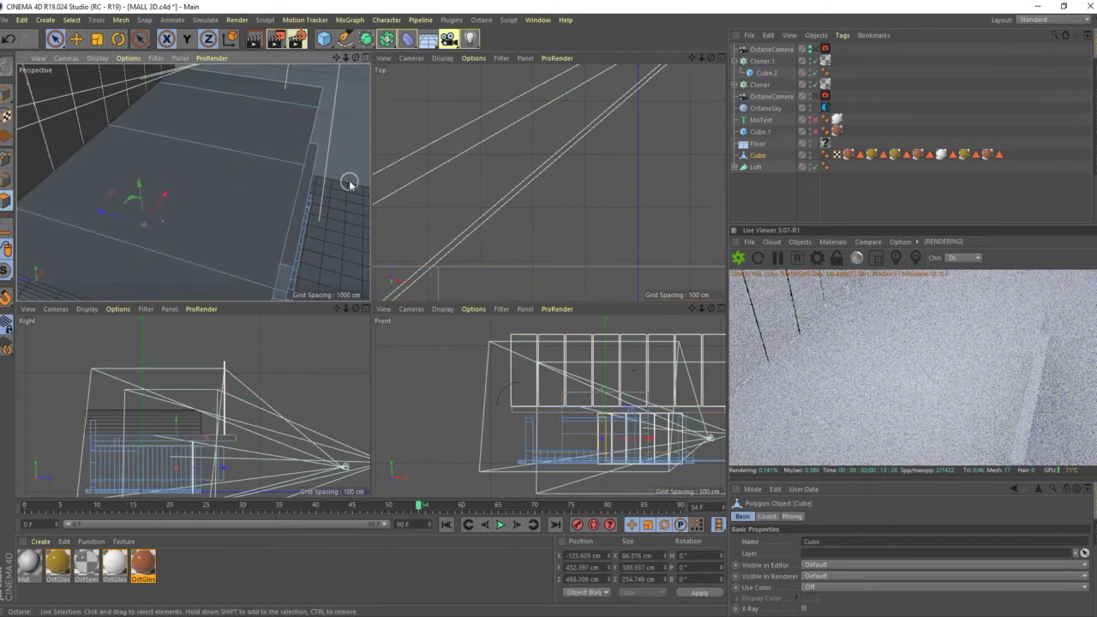
{"action": "left_click", "coordinate": [304, 194]}
{"action": "key", "text": "Delete"}
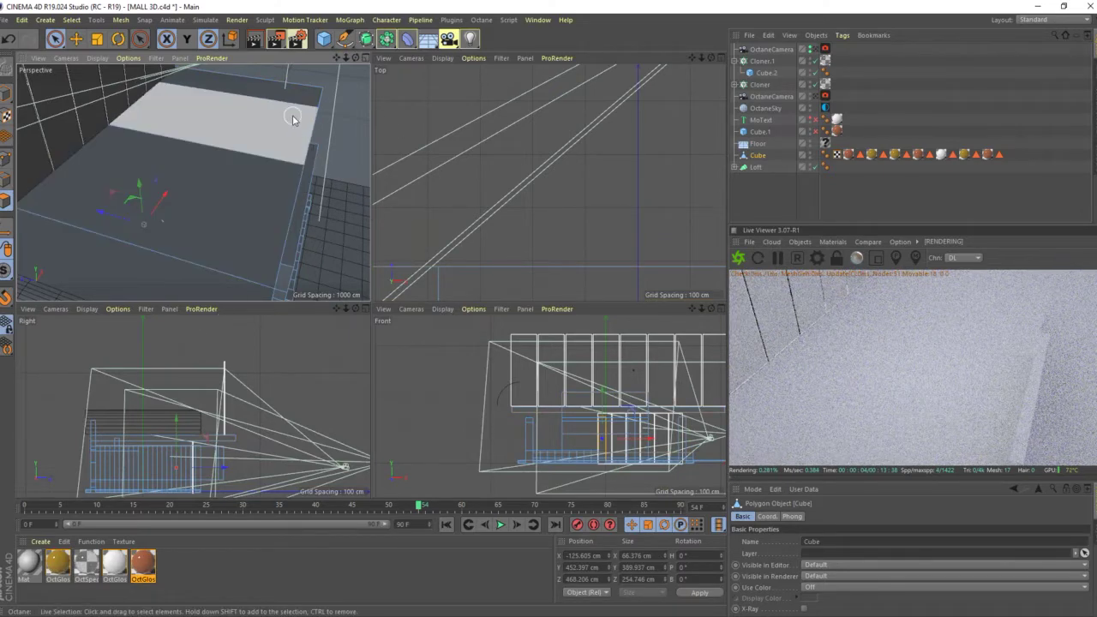
{"action": "scroll", "coordinate": [292, 129], "scroll_direction": "down", "scroll_amount": 5}
{"action": "left_click_drag", "start_coordinate": [292, 128], "coordinate": [146, 209], "text": "alt"}
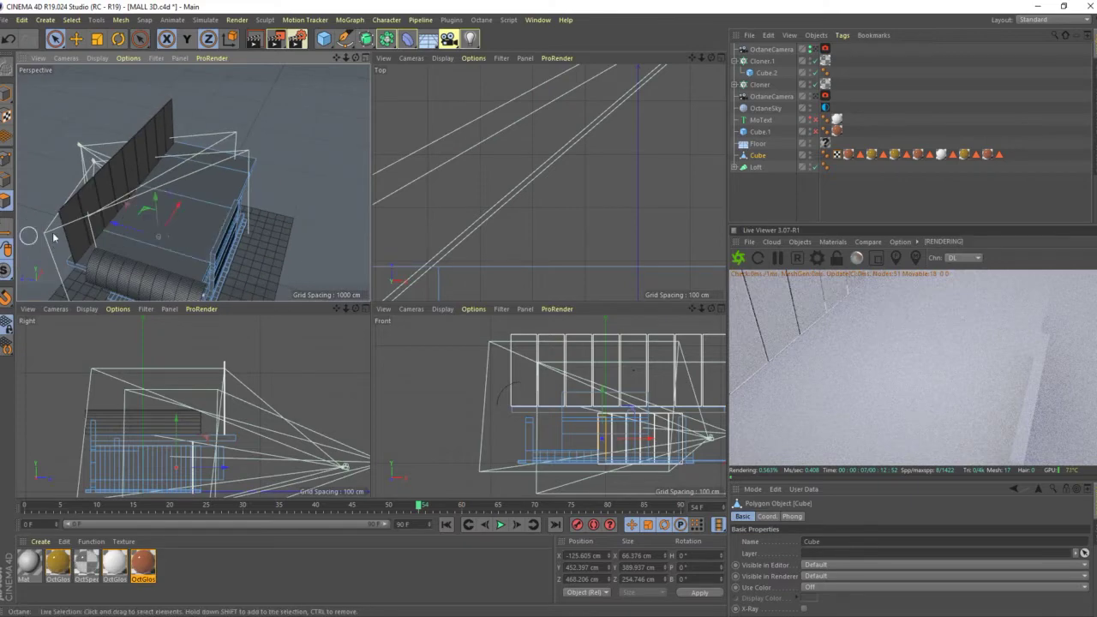
{"action": "left_click", "coordinate": [323, 42]}
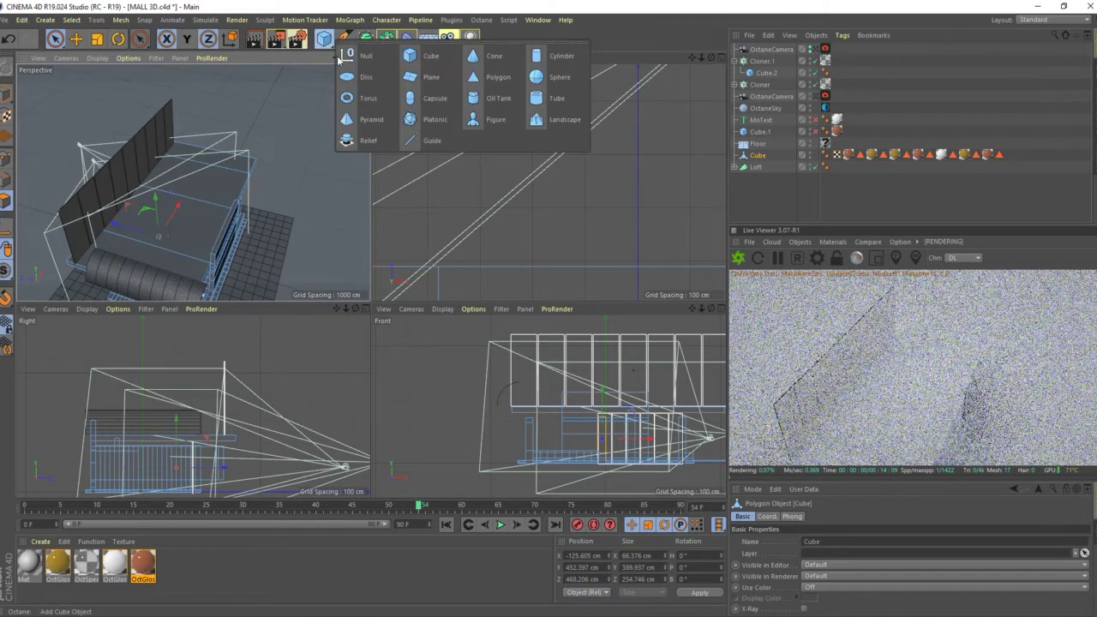
Step: Add a new Cube and resize it to a thin upright box, 82.373 × 200 × 56.278 cm
{"action": "left_click", "coordinate": [419, 57]}
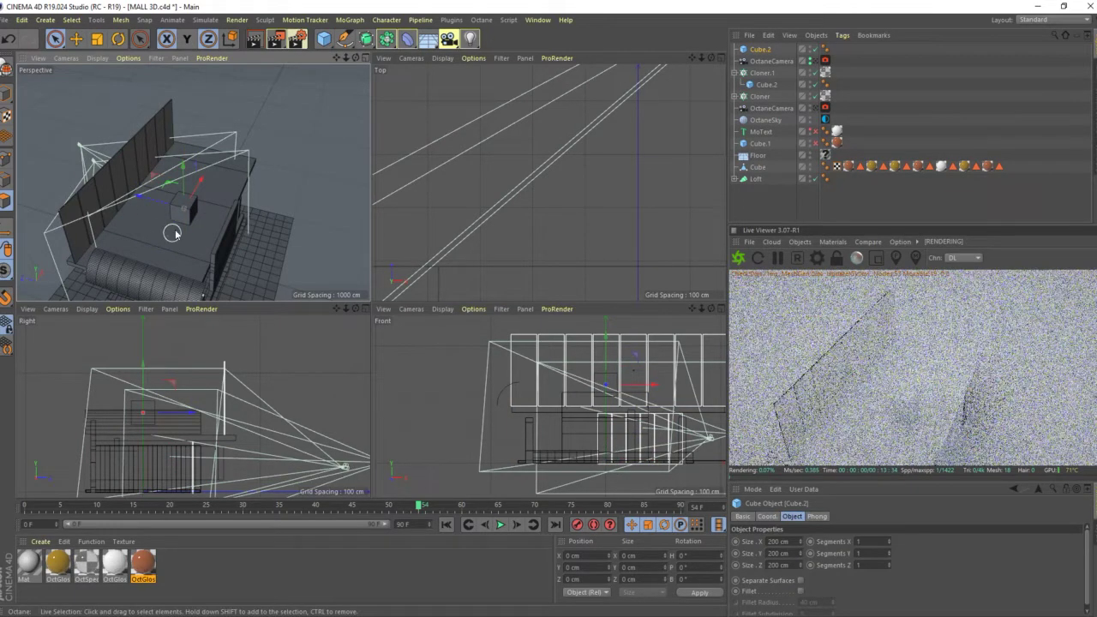
{"action": "mouse_move", "coordinate": [175, 229]}
{"action": "left_mouse_down", "text": "alt"}
{"action": "mouse_move", "coordinate": [247, 222]}
{"action": "mouse_move", "coordinate": [271, 198]}
{"action": "left_mouse_up", "text": "alt"}
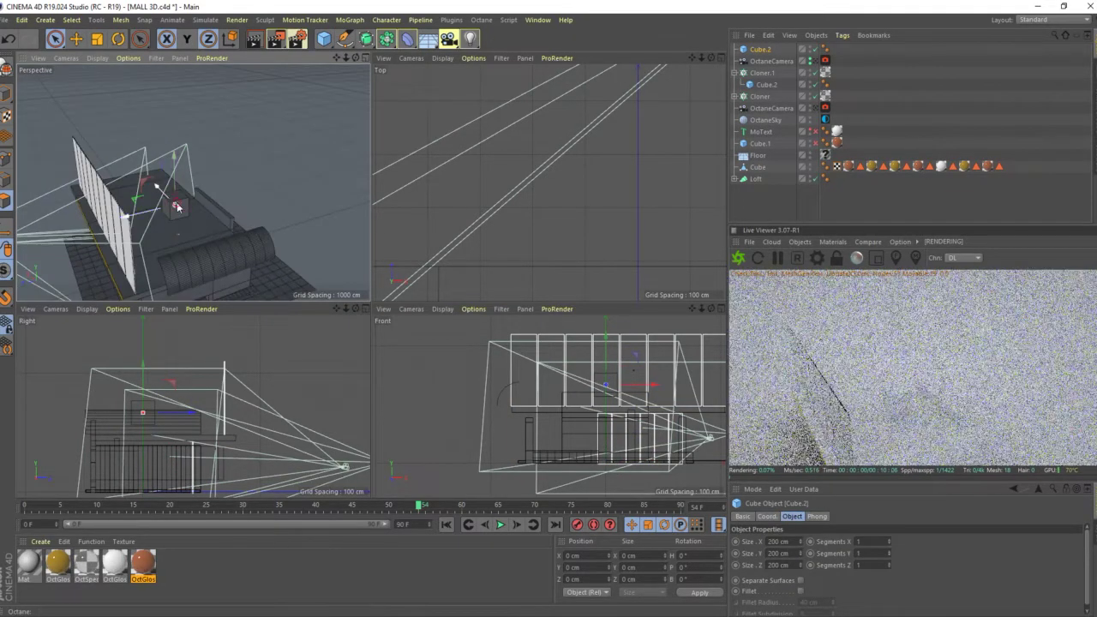
{"action": "scroll", "coordinate": [172, 206], "scroll_direction": "up", "scroll_amount": 3}
{"action": "scroll", "coordinate": [182, 191], "scroll_direction": "up", "scroll_amount": 4}
{"action": "scroll", "coordinate": [183, 190], "scroll_direction": "down", "scroll_amount": 3}
{"action": "scroll", "coordinate": [155, 172], "scroll_direction": "down", "scroll_amount": 3}
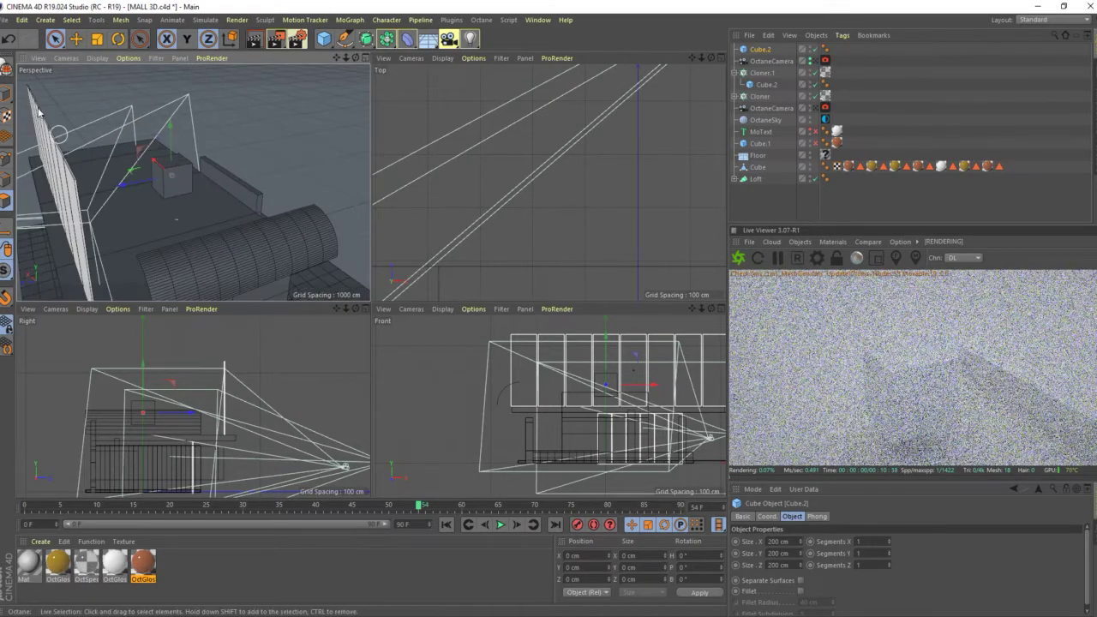
{"action": "left_click", "coordinate": [54, 39]}
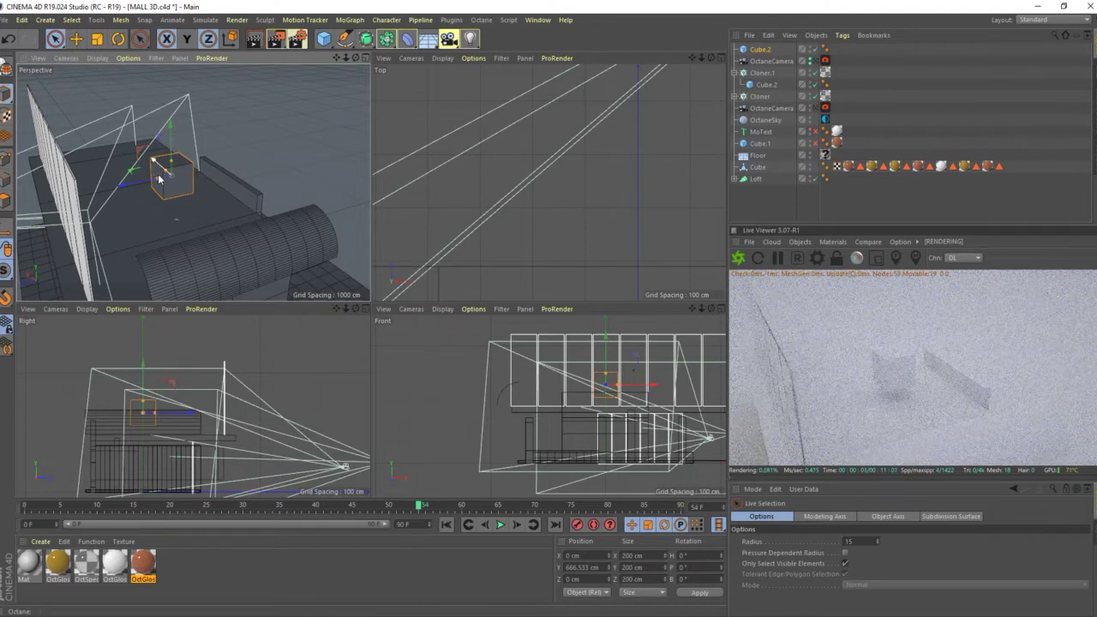
{"action": "left_click_drag", "start_coordinate": [170, 185], "coordinate": [169, 176]}
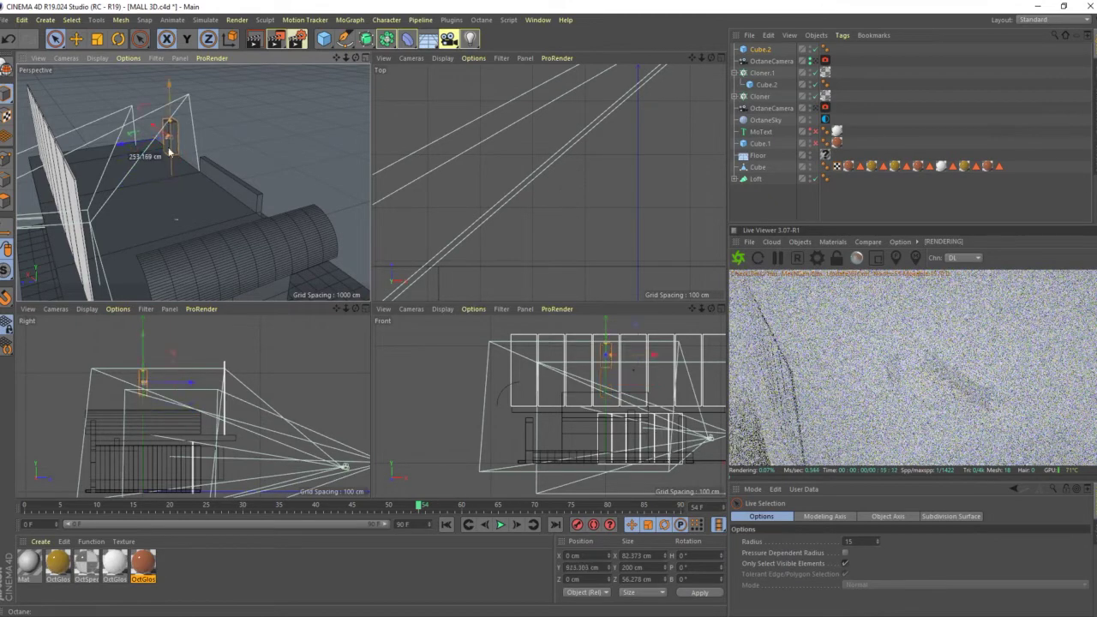
Step: Move the new cube down and slide it sideways toward the white wall panels
{"action": "mouse_move", "coordinate": [169, 152]}
{"action": "left_mouse_down"}
{"action": "mouse_move", "coordinate": [114, 197]}
{"action": "mouse_move", "coordinate": [22, 241]}
{"action": "left_mouse_up"}
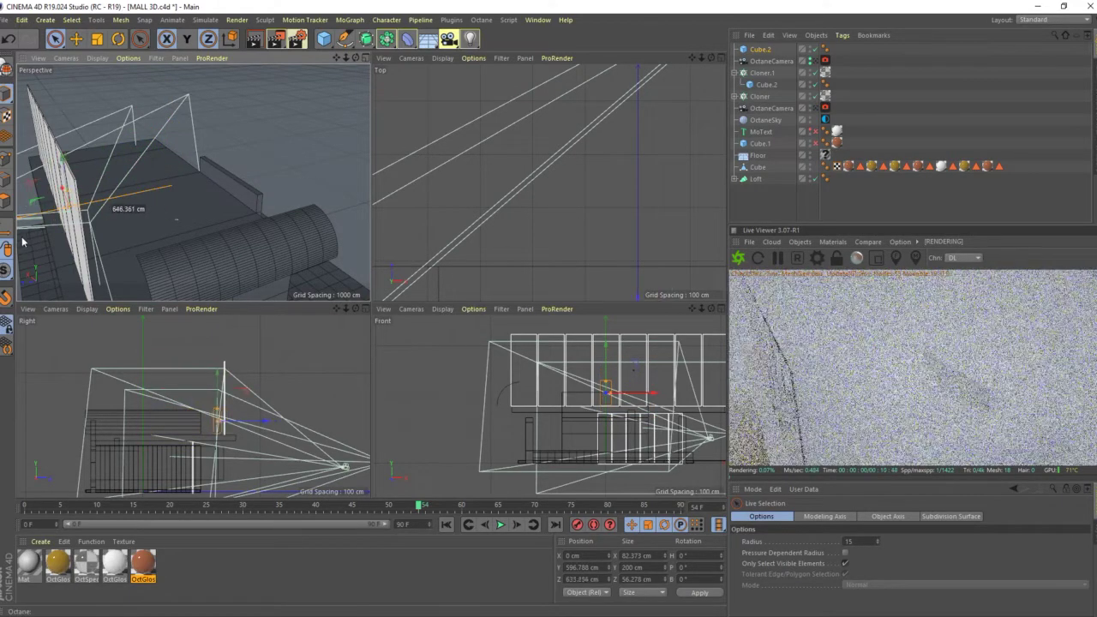
{"action": "left_click_drag", "start_coordinate": [22, 242], "coordinate": [112, 194]}
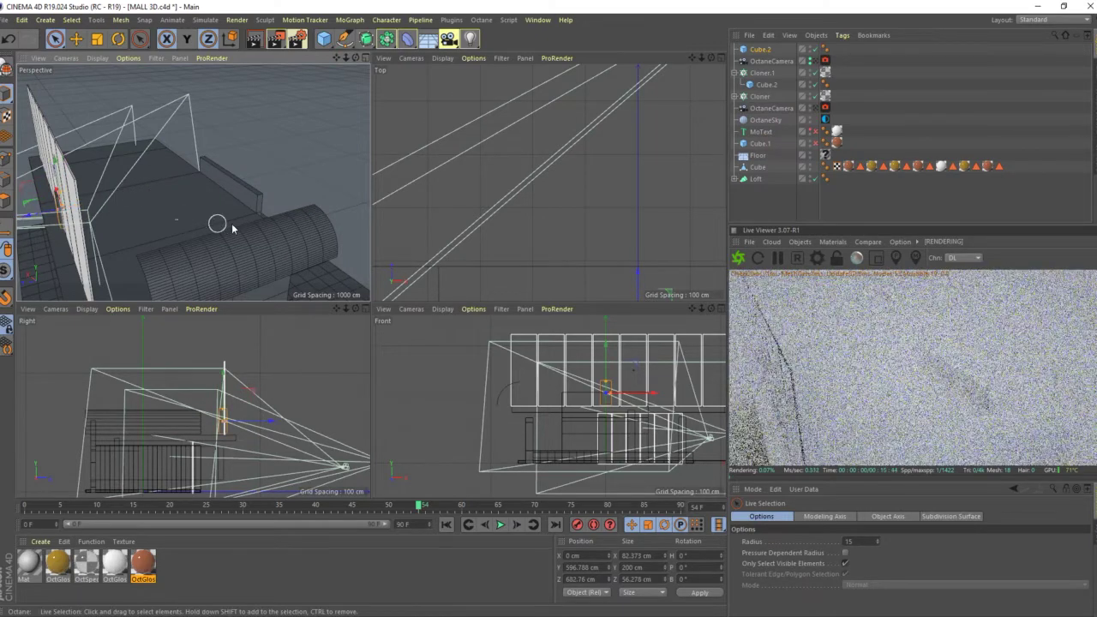
{"action": "left_click_drag", "start_coordinate": [232, 228], "coordinate": [114, 250], "text": "alt"}
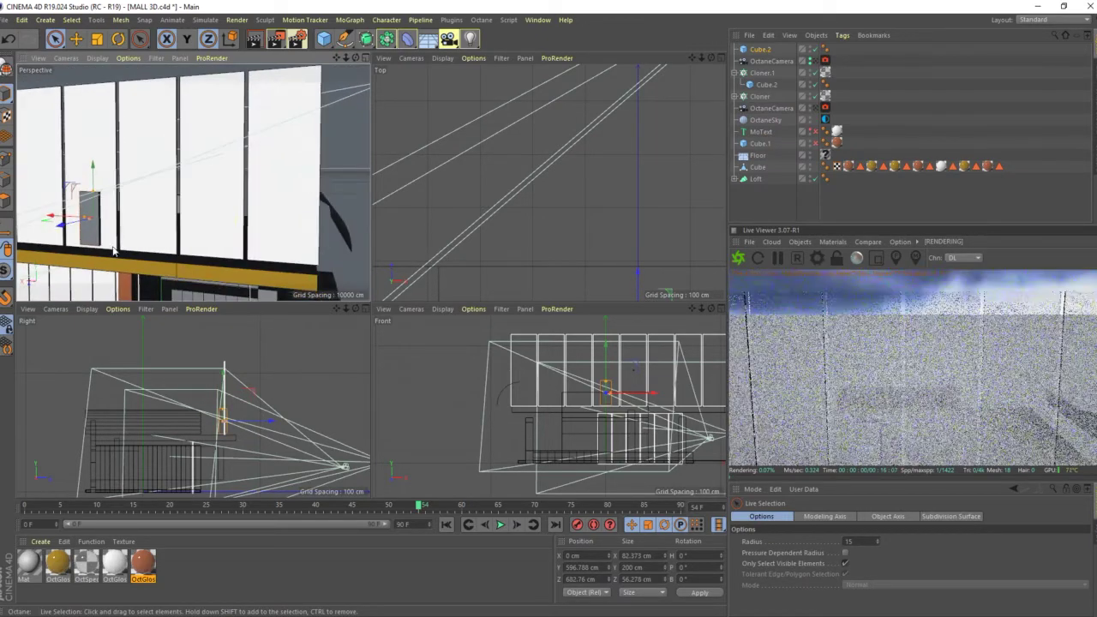
{"action": "mouse_move", "coordinate": [133, 225]}
{"action": "left_mouse_down"}
{"action": "mouse_move", "coordinate": [283, 255]}
{"action": "mouse_move", "coordinate": [271, 255]}
{"action": "left_mouse_up"}
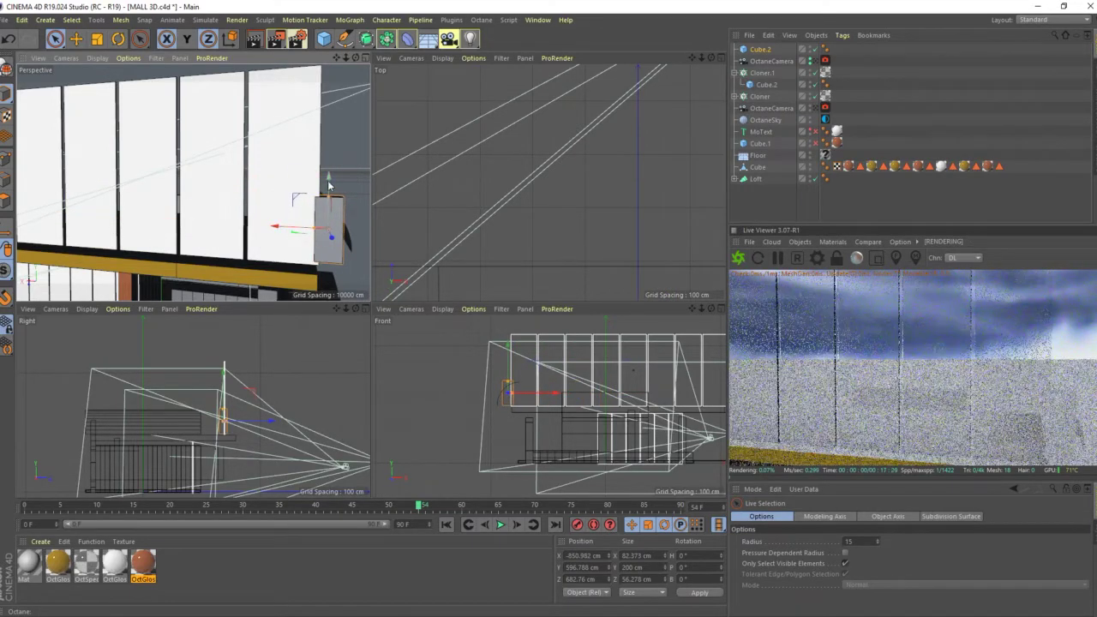
Step: Lower the vertical post to a Y position of about 534 cm
{"action": "mouse_move", "coordinate": [326, 188]}
{"action": "left_mouse_down"}
{"action": "mouse_move", "coordinate": [330, 221]}
{"action": "mouse_move", "coordinate": [331, 67]}
{"action": "left_mouse_up"}
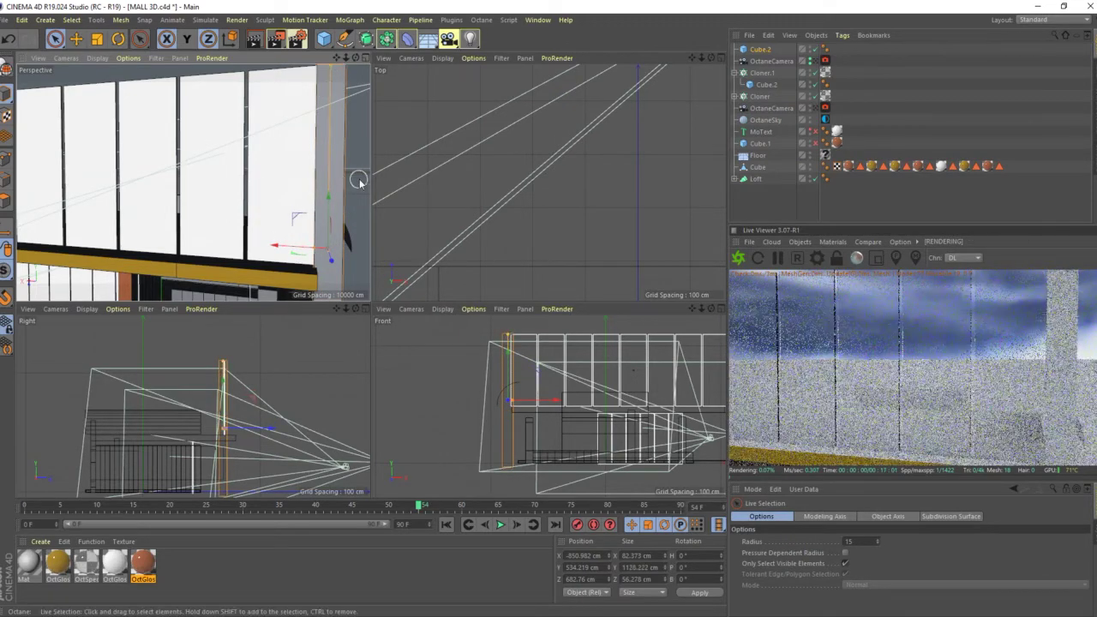
{"action": "scroll", "coordinate": [339, 228], "scroll_direction": "down", "scroll_amount": 3}
{"action": "scroll", "coordinate": [309, 261], "scroll_direction": "down", "scroll_amount": 2}
{"action": "scroll", "coordinate": [309, 269], "scroll_direction": "up", "scroll_amount": 4}
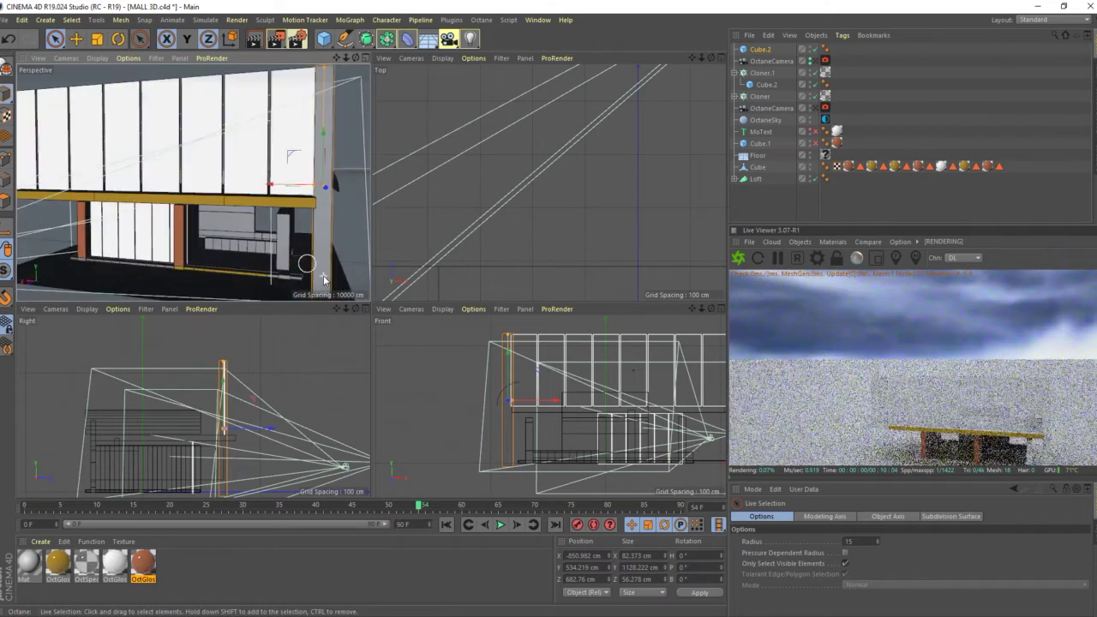
{"action": "scroll", "coordinate": [333, 260], "scroll_direction": "up", "scroll_amount": 2}
{"action": "scroll", "coordinate": [355, 248], "scroll_direction": "down", "scroll_amount": 2}
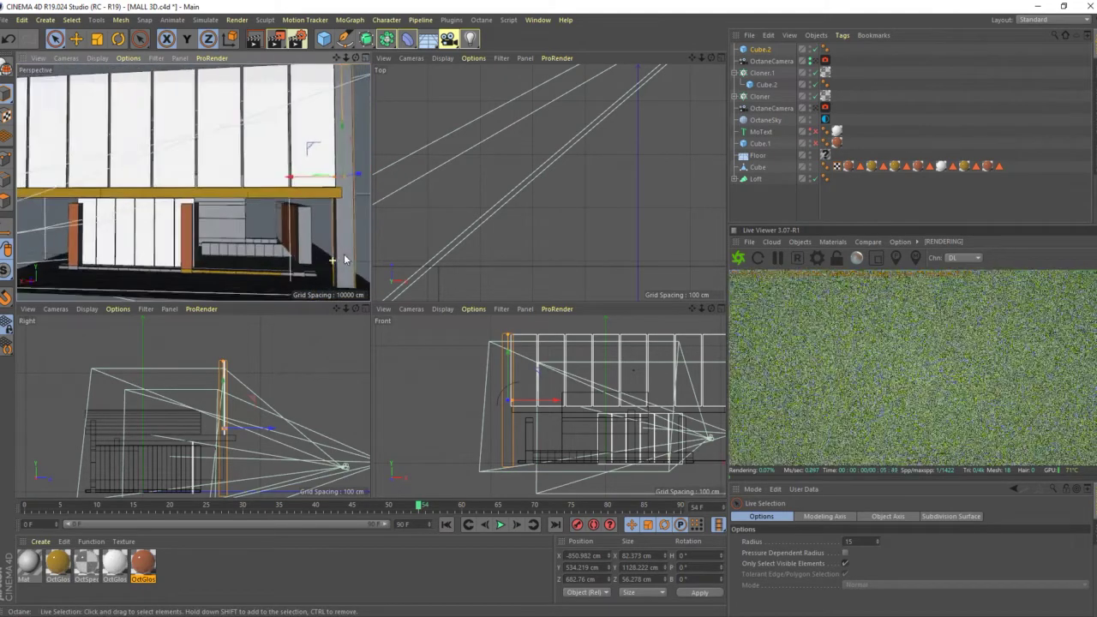
{"action": "scroll", "coordinate": [341, 254], "scroll_direction": "up", "scroll_amount": 2}
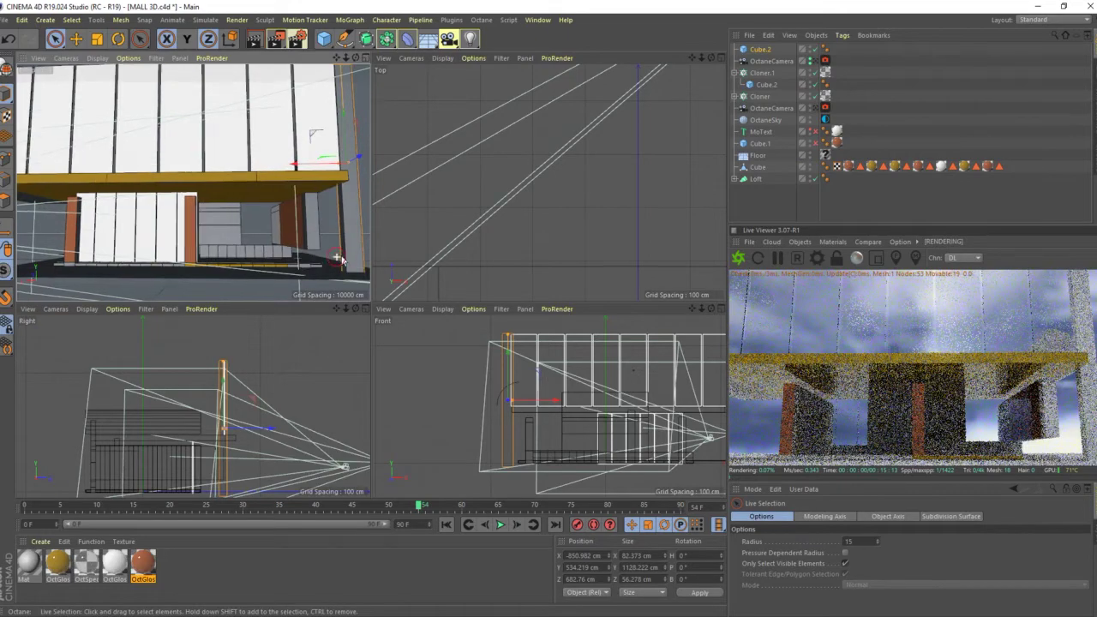
{"action": "scroll", "coordinate": [339, 256], "scroll_direction": "up", "scroll_amount": 3}
{"action": "scroll", "coordinate": [338, 256], "scroll_direction": "up", "scroll_amount": 3}
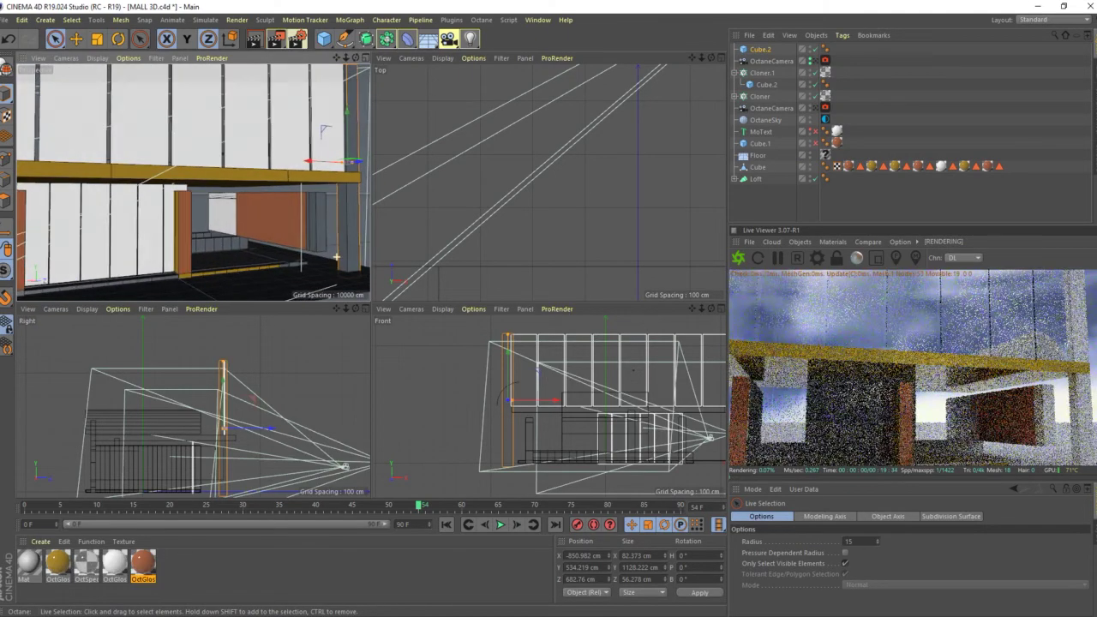
{"action": "scroll", "coordinate": [337, 256], "scroll_direction": "down", "scroll_amount": 3}
{"action": "mouse_move", "coordinate": [337, 256]}
{"action": "left_mouse_down", "text": "alt"}
{"action": "mouse_move", "coordinate": [305, 274]}
{"action": "mouse_move", "coordinate": [196, 276]}
{"action": "mouse_move", "coordinate": [170, 294]}
{"action": "mouse_move", "coordinate": [302, 263]}
{"action": "mouse_move", "coordinate": [332, 190]}
{"action": "left_mouse_up", "text": "alt"}
Step: Make the post slightly shorter by scaling it down on Y
{"action": "scroll", "coordinate": [340, 255], "scroll_direction": "up", "scroll_amount": 3}
{"action": "scroll", "coordinate": [340, 256], "scroll_direction": "down", "scroll_amount": 3}
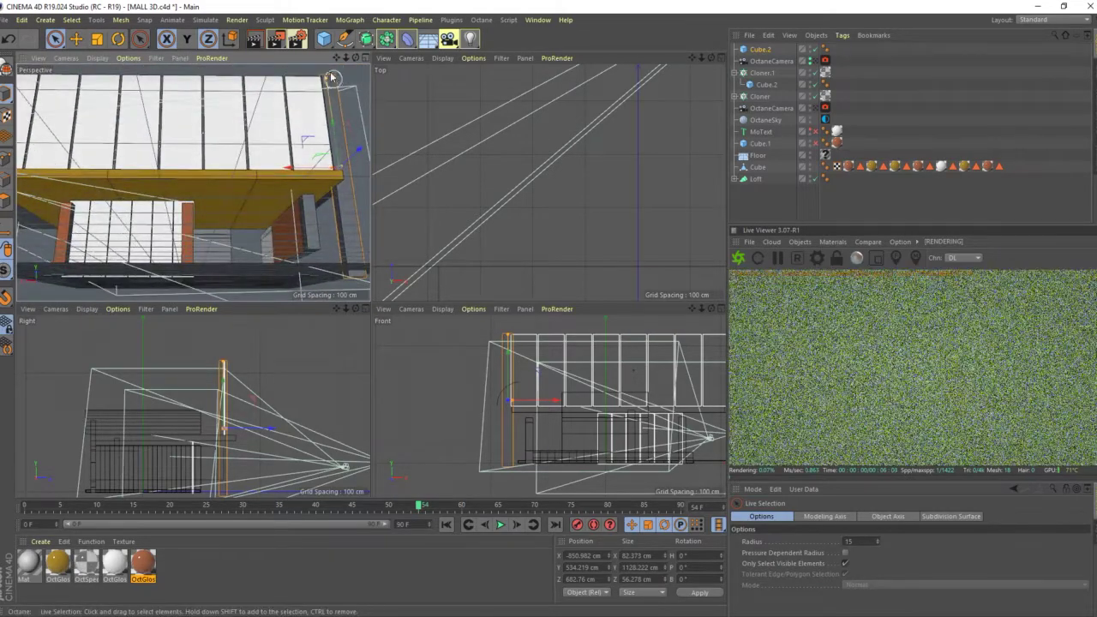
{"action": "left_click_drag", "start_coordinate": [325, 76], "coordinate": [326, 77]}
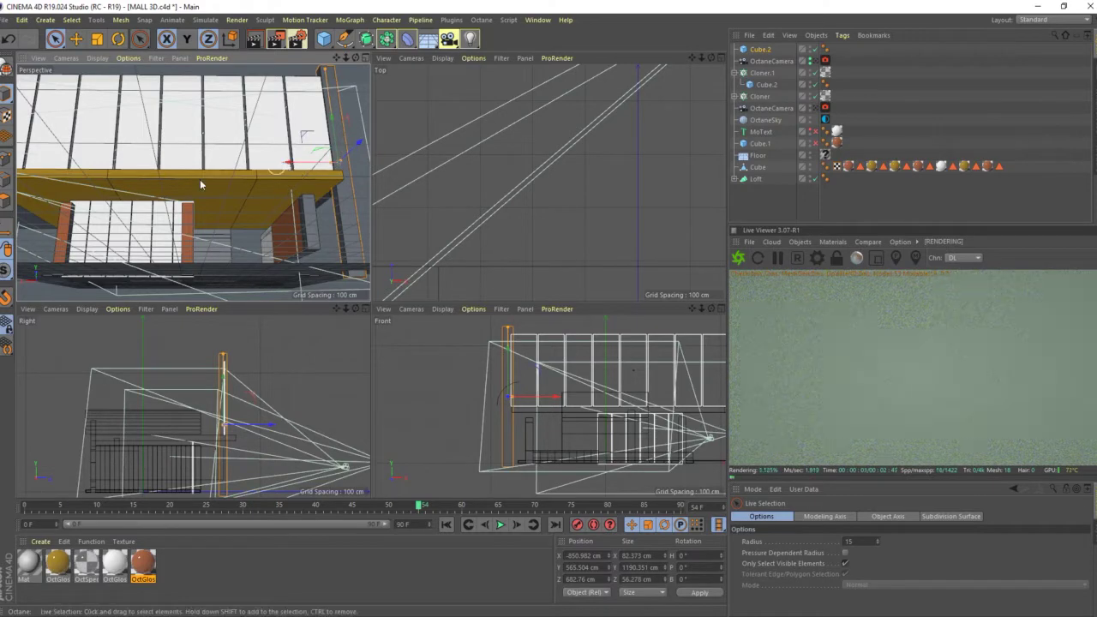
Step: Ctrl-drag a copy of the post, Cube.3, to the storefront's far end at X 1338.404 cm
{"action": "mouse_move", "coordinate": [201, 184]}
{"action": "left_mouse_down", "text": "alt"}
{"action": "mouse_move", "coordinate": [147, 190]}
{"action": "mouse_move", "coordinate": [271, 186]}
{"action": "left_mouse_up", "text": "alt"}
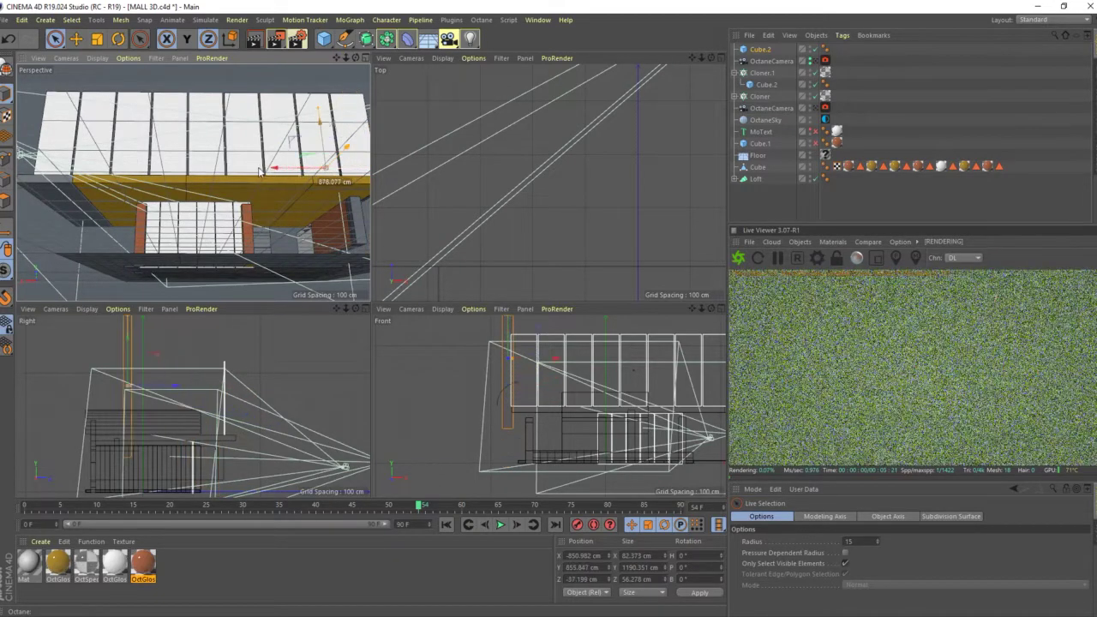
{"action": "left_click", "coordinate": [196, 167]}
{"action": "left_click", "coordinate": [174, 169]}
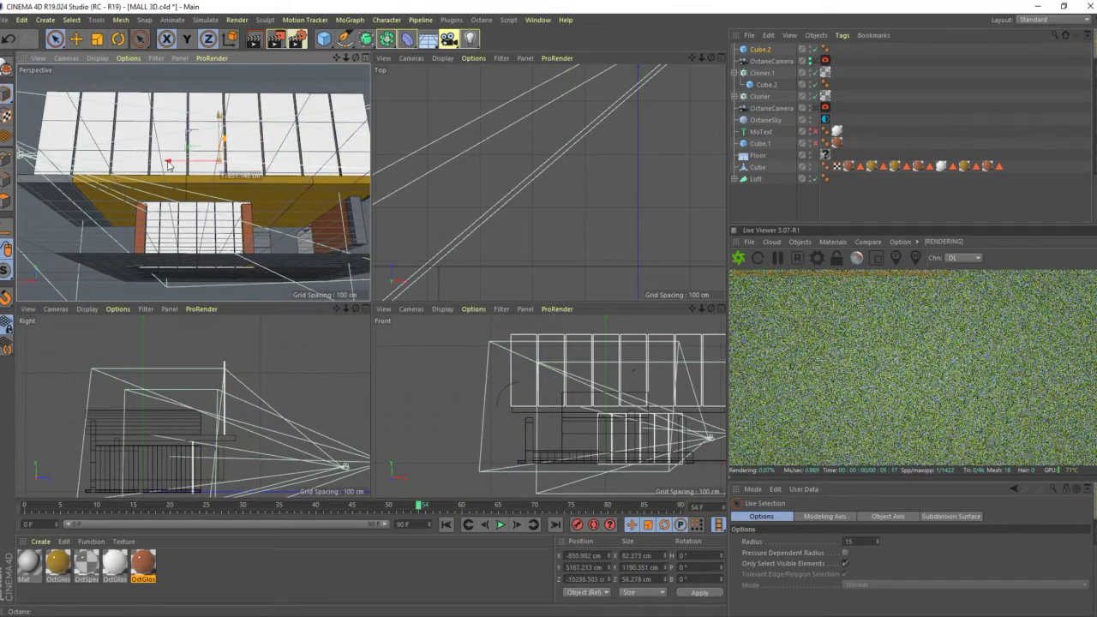
{"action": "left_click", "coordinate": [174, 169]}
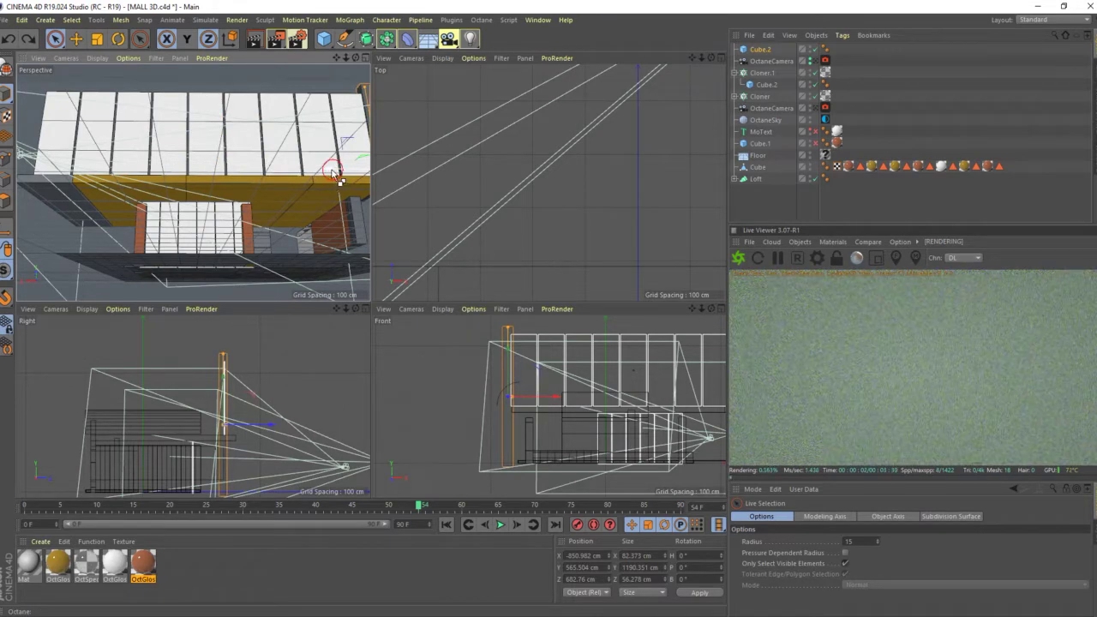
{"action": "left_click_drag", "start_coordinate": [335, 172], "coordinate": [21, 159]}
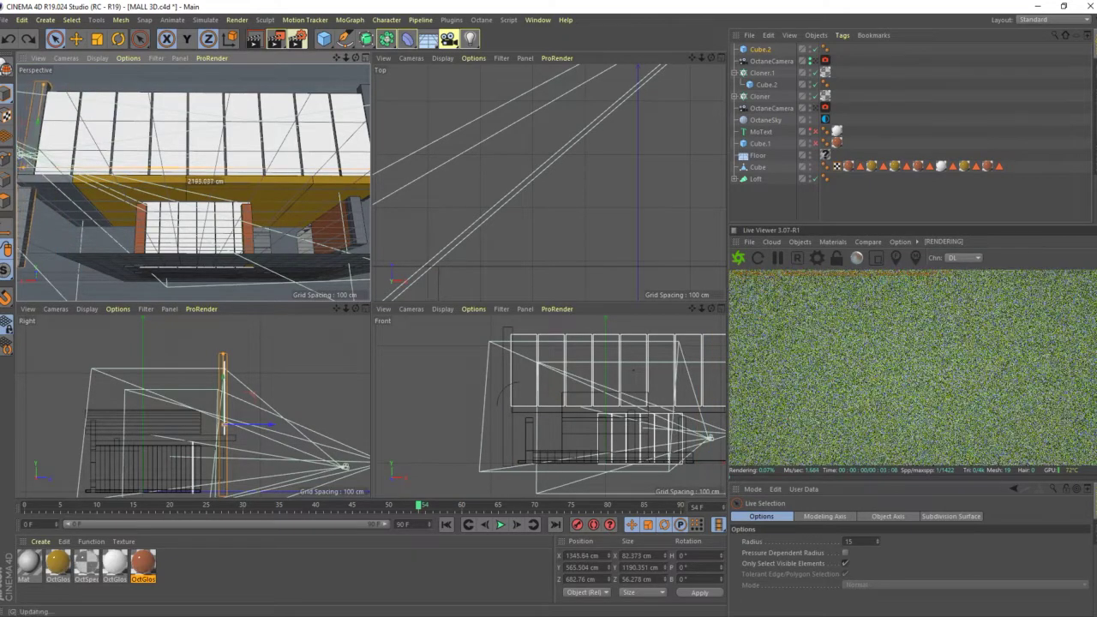
{"action": "left_click_drag", "start_coordinate": [26, 158], "coordinate": [24, 158]}
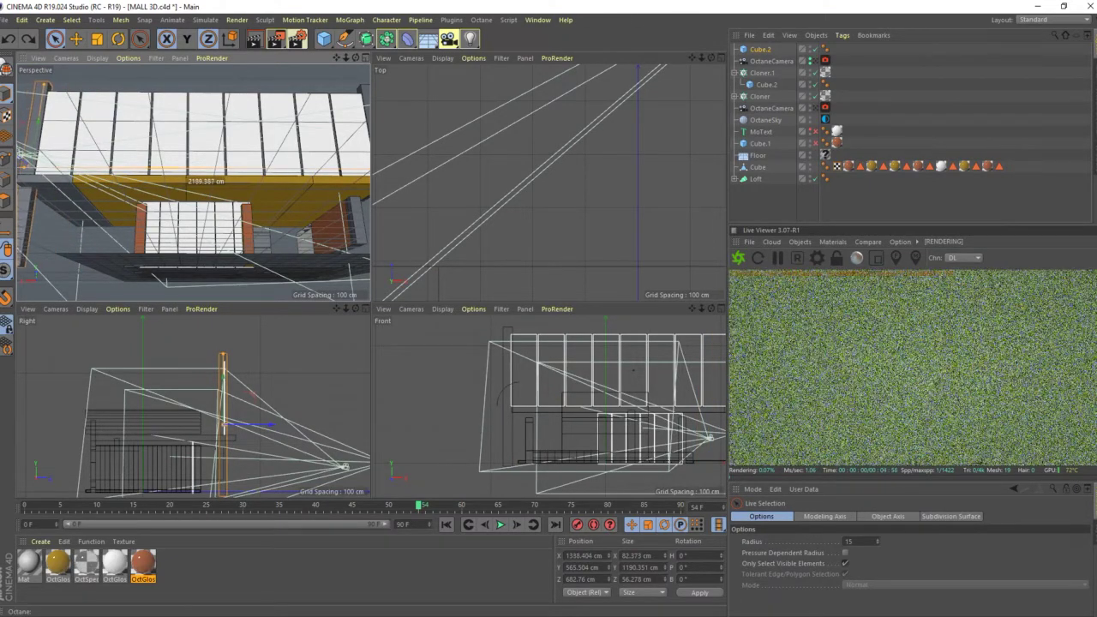
{"action": "left_click_drag", "start_coordinate": [341, 180], "coordinate": [342, 184]}
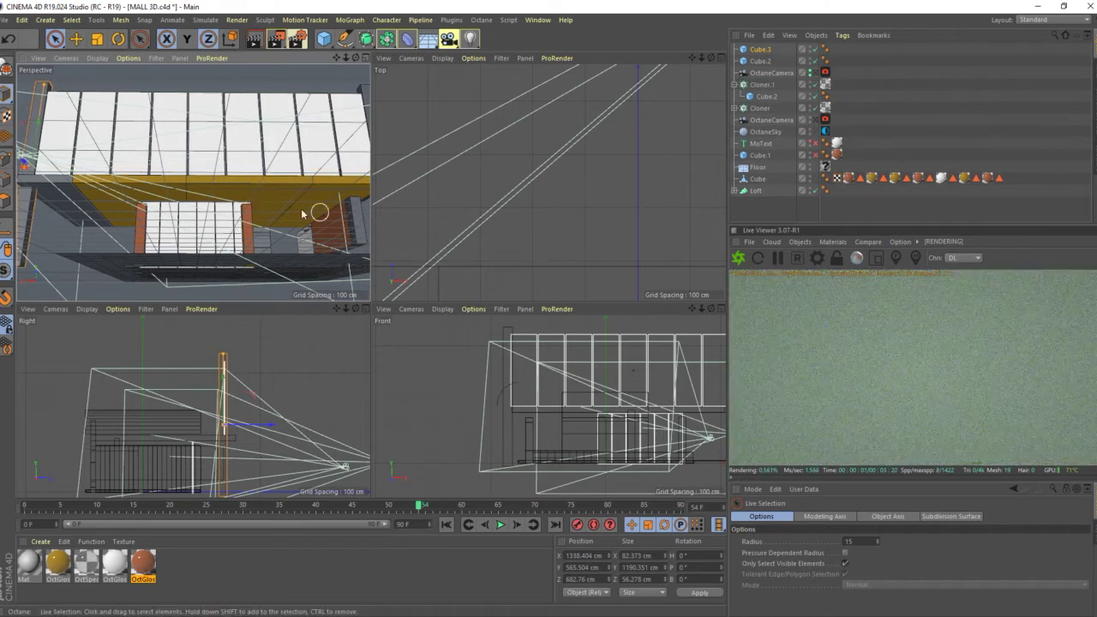
{"action": "left_click", "coordinate": [738, 259]}
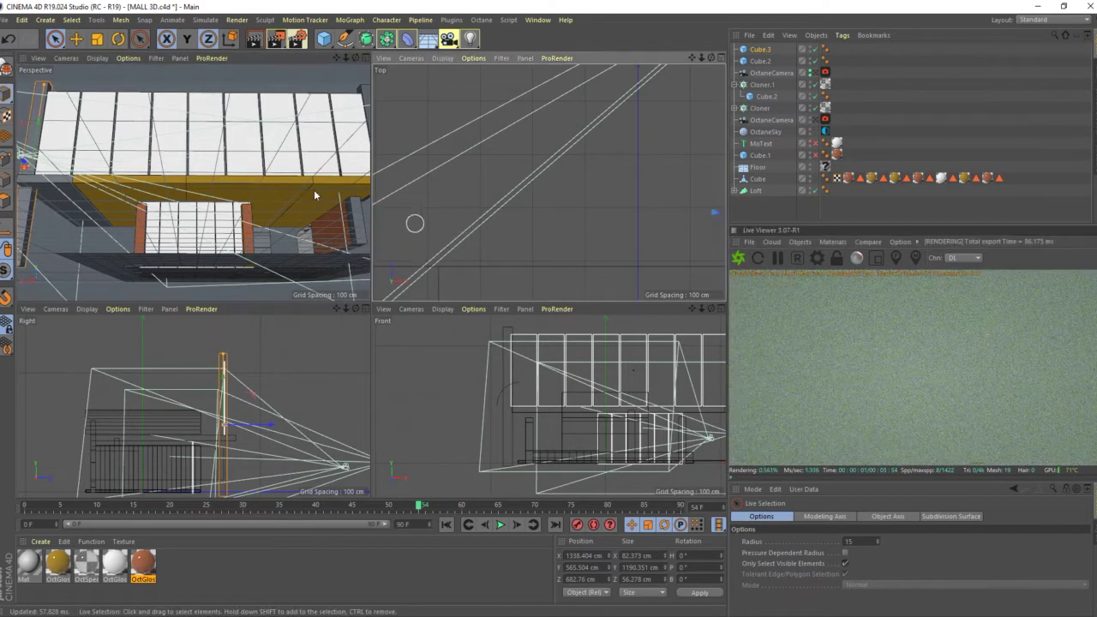
{"action": "mouse_move", "coordinate": [364, 259]}
{"action": "left_mouse_down", "text": "alt"}
{"action": "mouse_move", "coordinate": [335, 223]}
{"action": "mouse_move", "coordinate": [317, 242]}
{"action": "left_mouse_up", "text": "alt"}
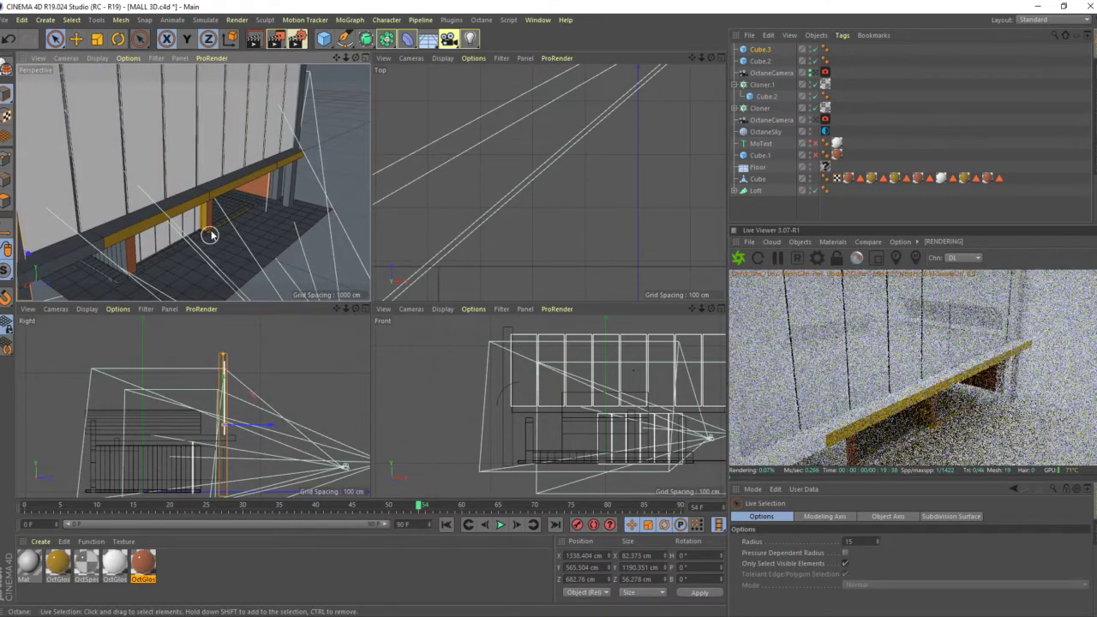
{"action": "left_click_drag", "start_coordinate": [186, 211], "coordinate": [103, 154], "text": "alt"}
{"action": "mouse_move", "coordinate": [171, 141]}
{"action": "left_mouse_down", "text": "alt"}
{"action": "mouse_move", "coordinate": [176, 168]}
{"action": "mouse_move", "coordinate": [191, 163]}
{"action": "left_mouse_up", "text": "alt"}
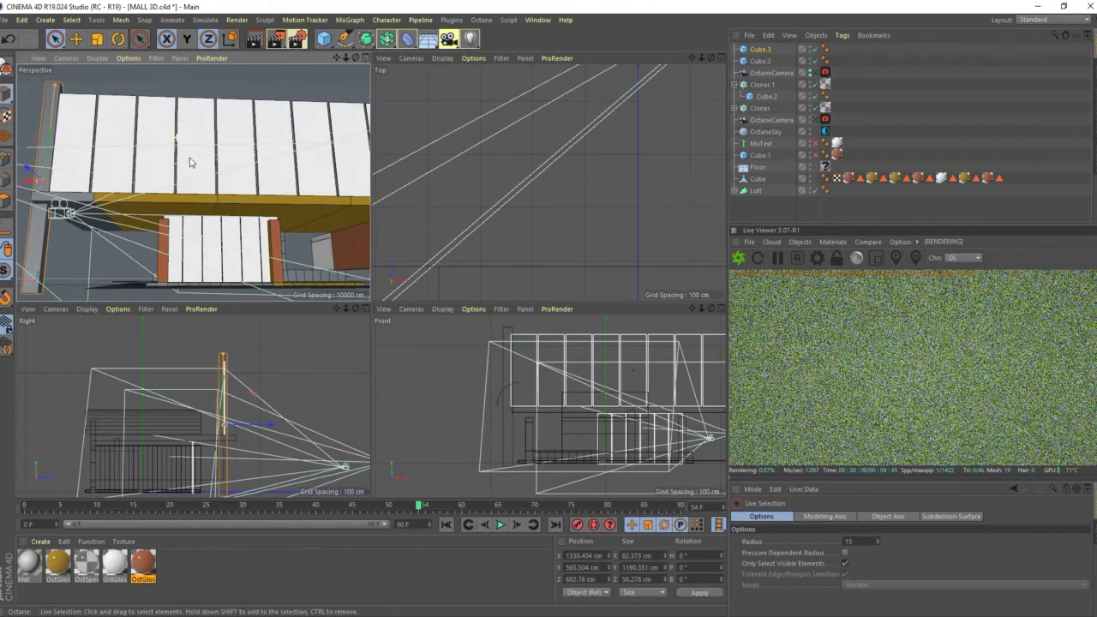
{"action": "scroll", "coordinate": [262, 160], "scroll_direction": "down", "scroll_amount": 4}
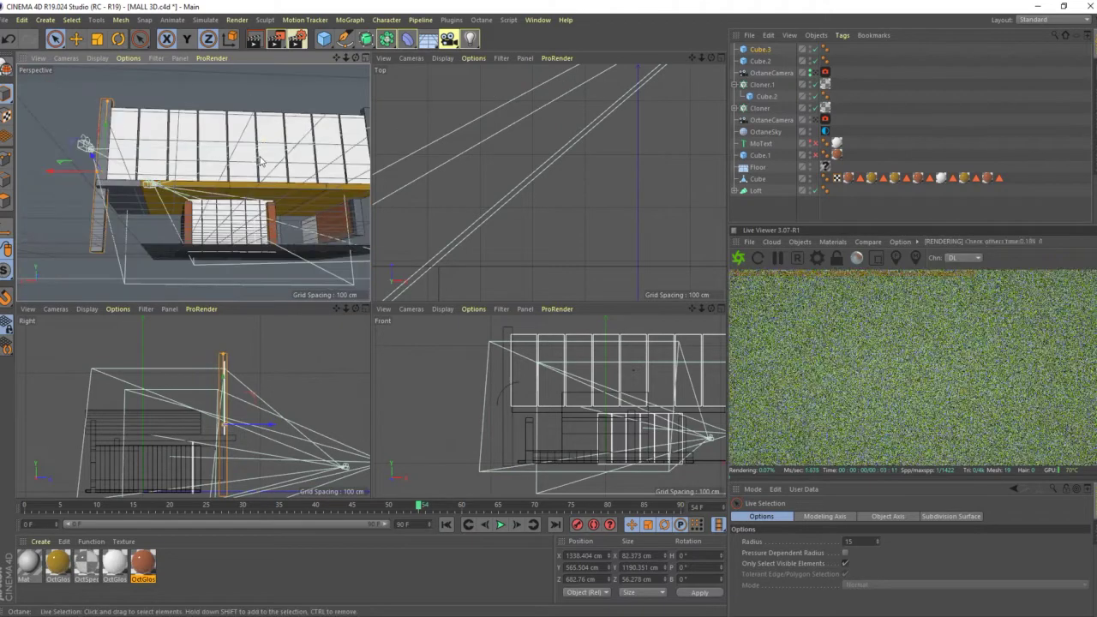
{"action": "scroll", "coordinate": [262, 160], "scroll_direction": "up", "scroll_amount": 3}
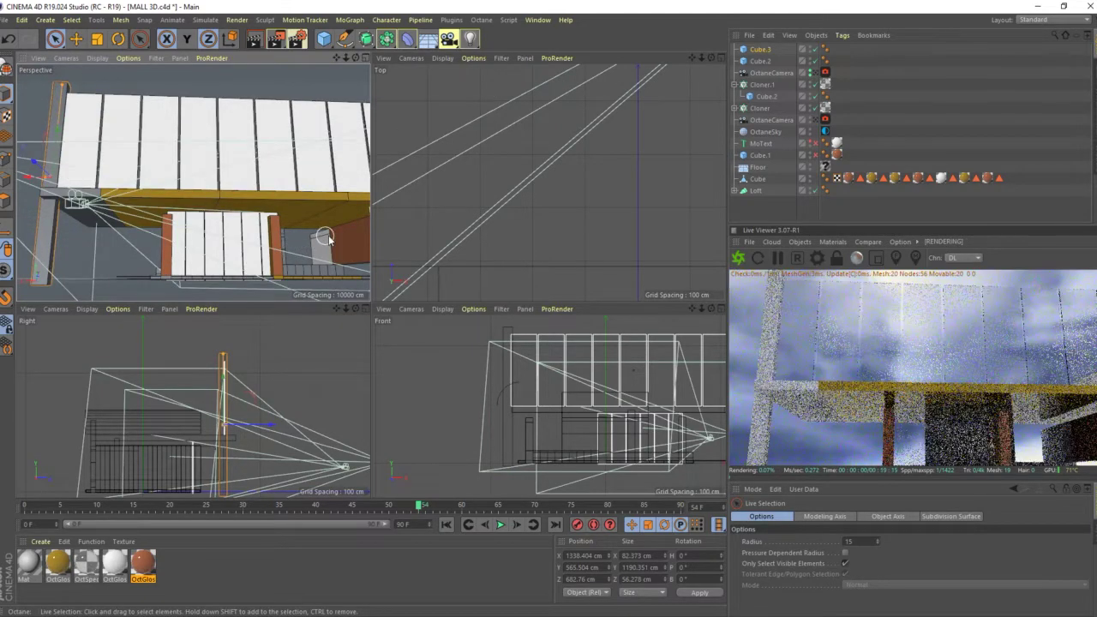
{"action": "mouse_move", "coordinate": [316, 223]}
{"action": "left_mouse_down", "text": "alt"}
{"action": "mouse_move", "coordinate": [271, 276]}
{"action": "mouse_move", "coordinate": [162, 289]}
{"action": "left_mouse_up", "text": "alt"}
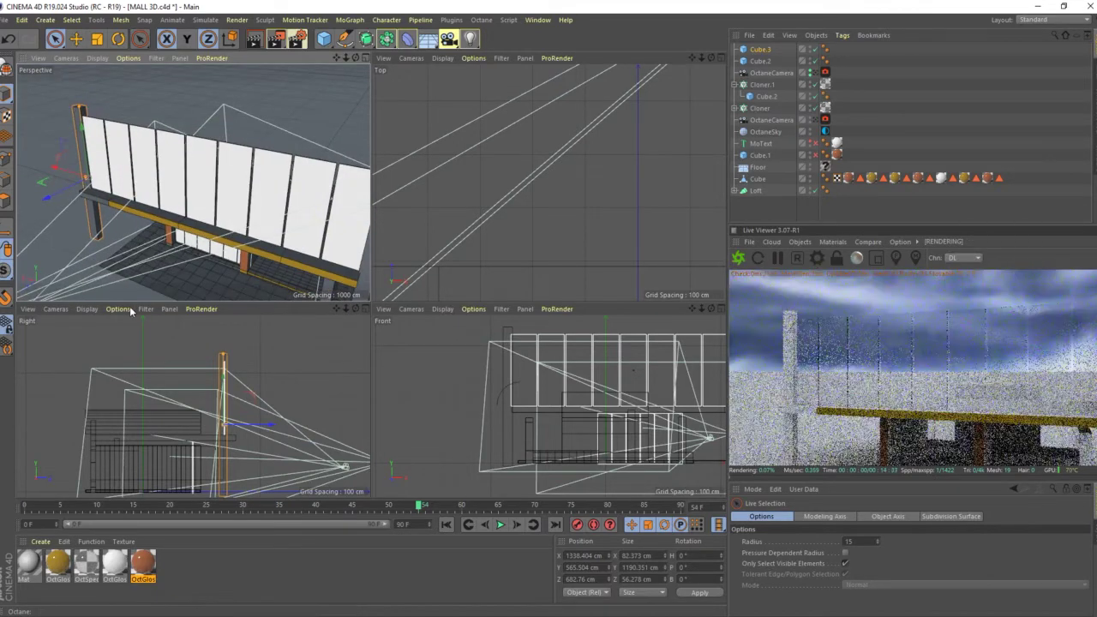
{"action": "left_click", "coordinate": [172, 274]}
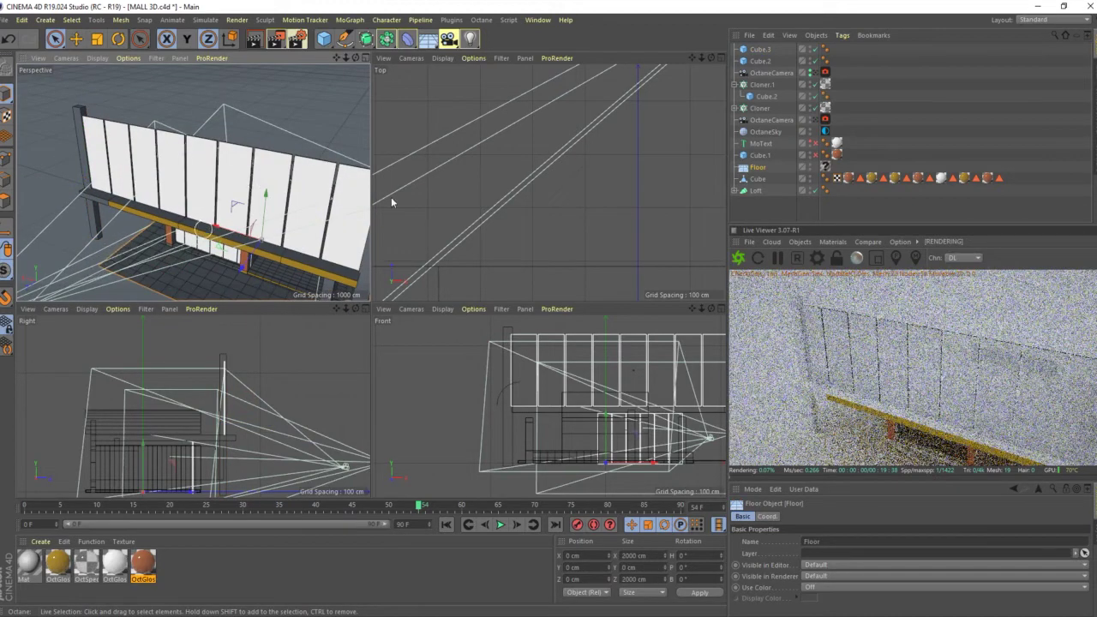
{"action": "scroll", "coordinate": [549, 192], "scroll_direction": "down", "scroll_amount": 3}
{"action": "scroll", "coordinate": [586, 169], "scroll_direction": "down", "scroll_amount": 3}
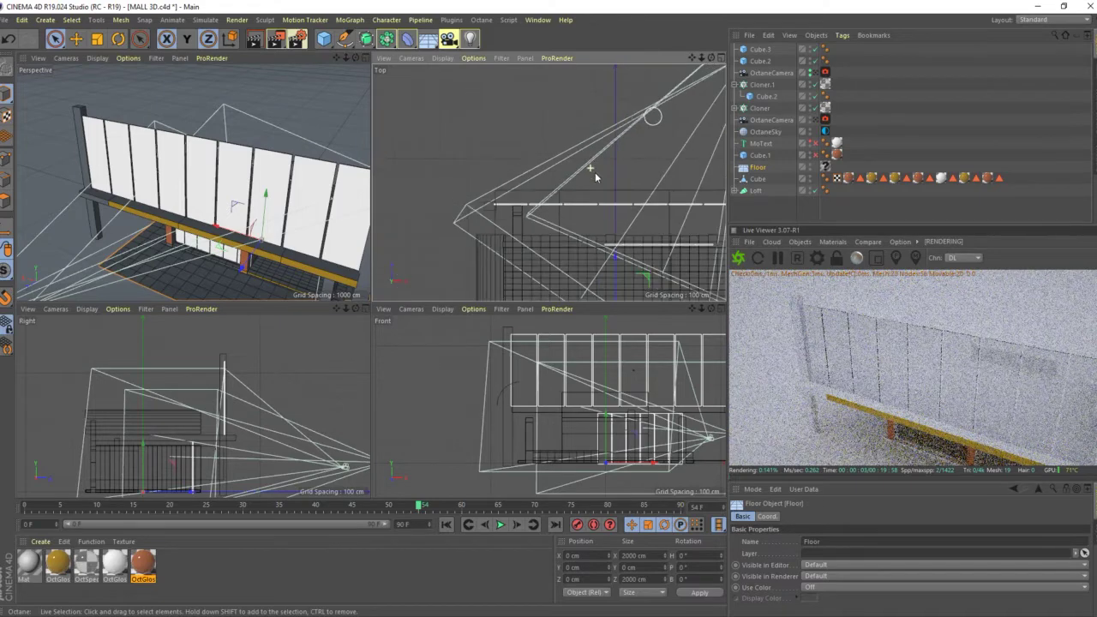
{"action": "scroll", "coordinate": [595, 172], "scroll_direction": "down", "scroll_amount": 3}
{"action": "scroll", "coordinate": [618, 228], "scroll_direction": "down", "scroll_amount": 2}
{"action": "scroll", "coordinate": [626, 257], "scroll_direction": "up", "scroll_amount": 2}
{"action": "scroll", "coordinate": [626, 257], "scroll_direction": "up", "scroll_amount": 3}
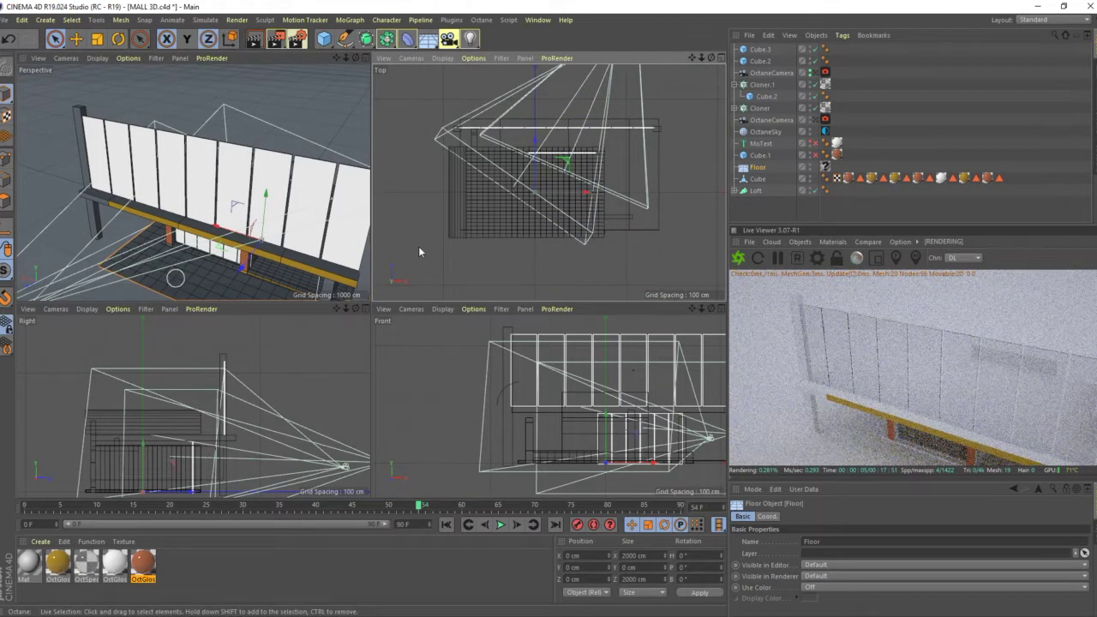
{"action": "scroll", "coordinate": [511, 262], "scroll_direction": "up", "scroll_amount": 2}
{"action": "scroll", "coordinate": [517, 190], "scroll_direction": "up", "scroll_amount": 3}
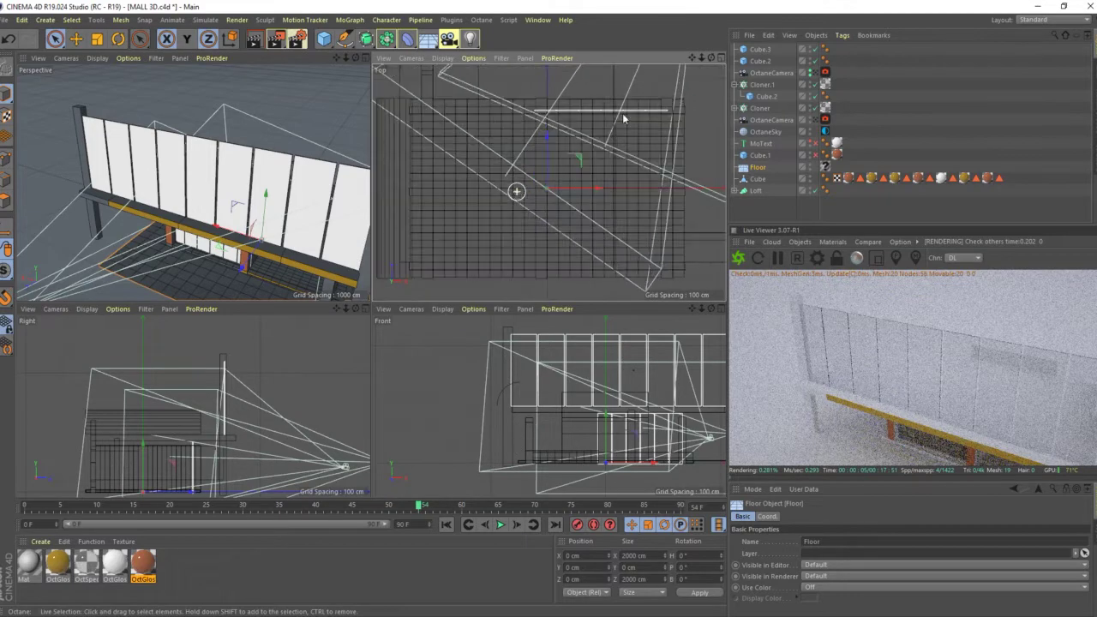
{"action": "left_click", "coordinate": [762, 168]}
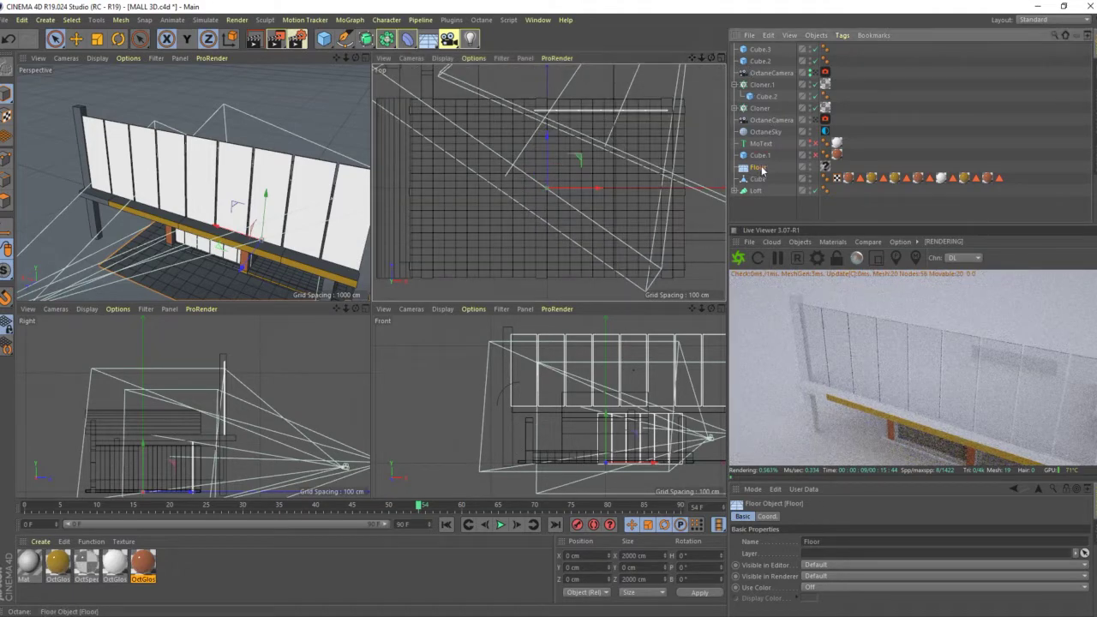
{"action": "left_click", "coordinate": [768, 518]}
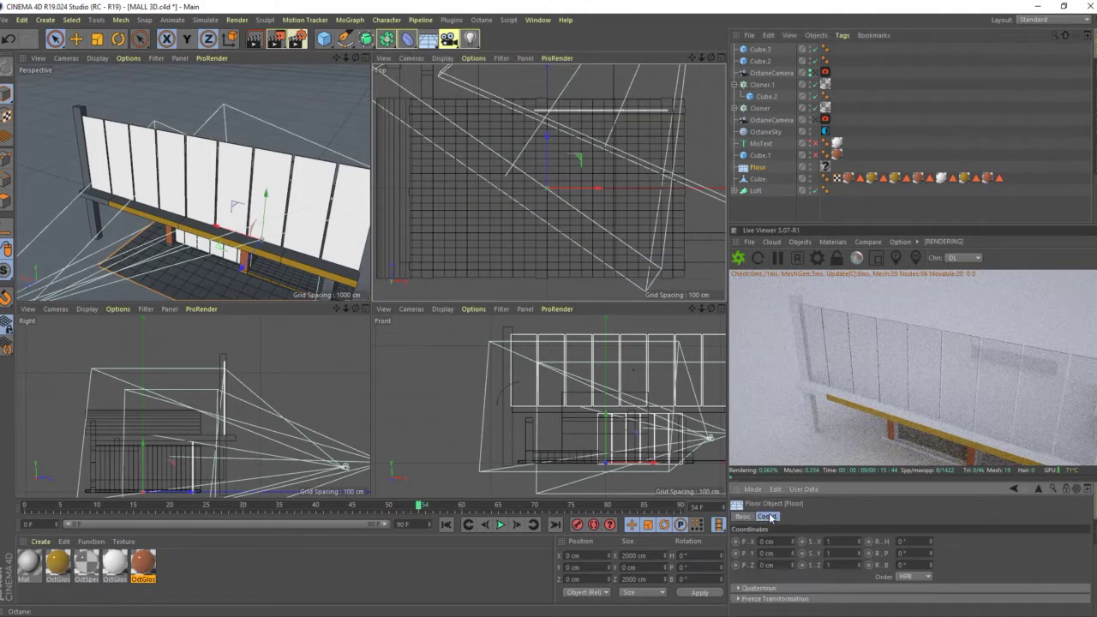
{"action": "left_click", "coordinate": [741, 517]}
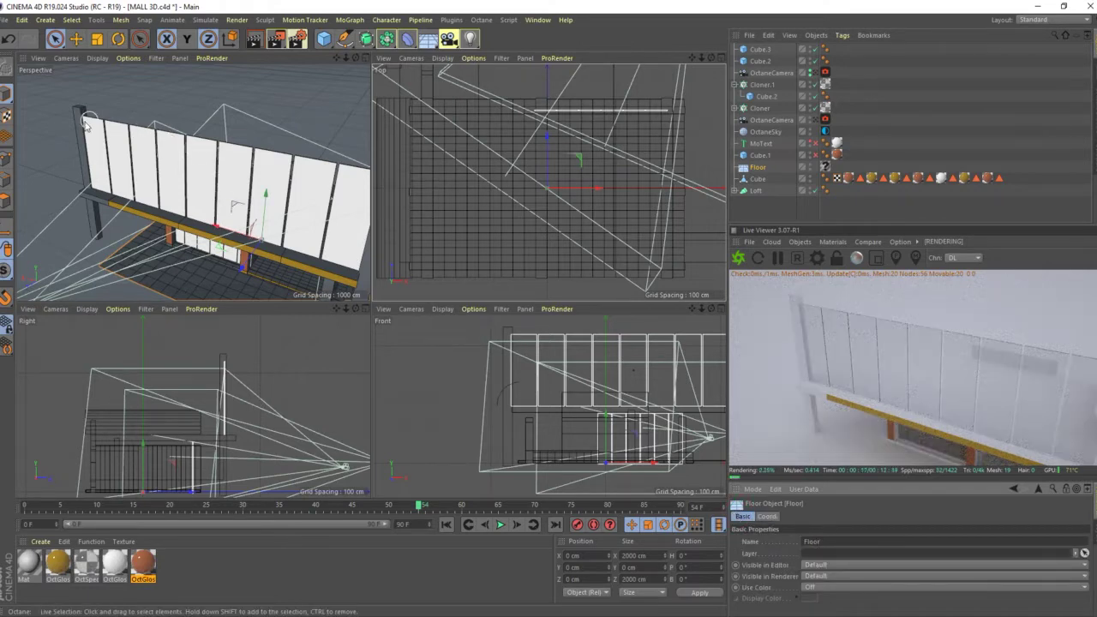
{"action": "left_click_drag", "start_coordinate": [185, 156], "coordinate": [207, 171], "text": "alt"}
{"action": "left_click_drag", "start_coordinate": [339, 213], "coordinate": [218, 261], "text": "alt"}
{"action": "scroll", "coordinate": [233, 240], "scroll_direction": "up", "scroll_amount": 2}
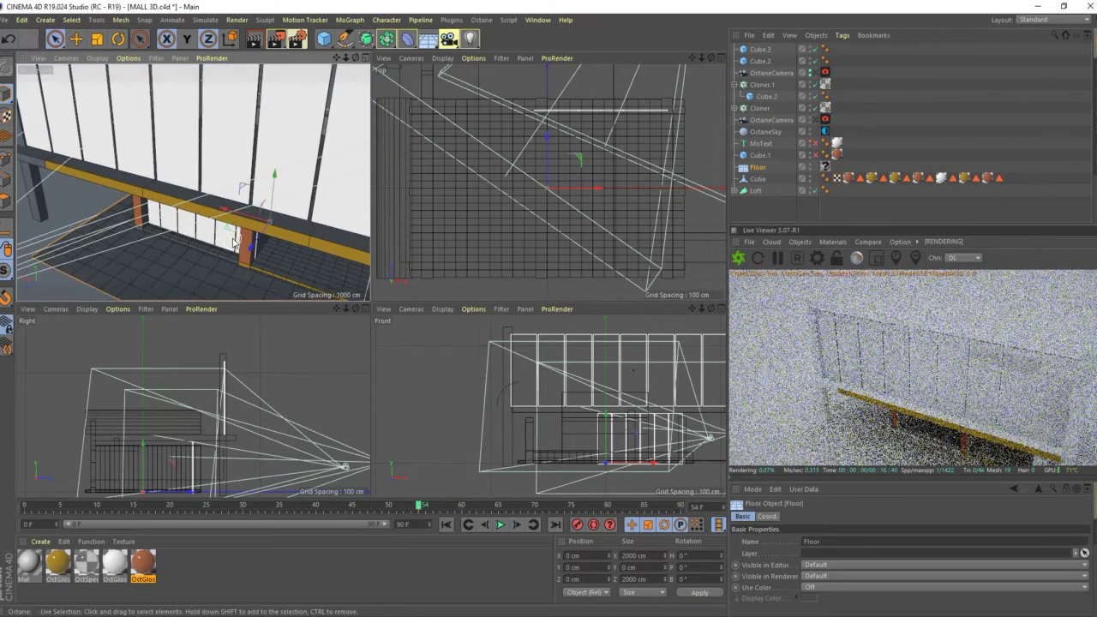
{"action": "scroll", "coordinate": [233, 241], "scroll_direction": "up", "scroll_amount": 2}
{"action": "scroll", "coordinate": [233, 241], "scroll_direction": "up", "scroll_amount": 2}
{"action": "scroll", "coordinate": [231, 240], "scroll_direction": "down", "scroll_amount": 3}
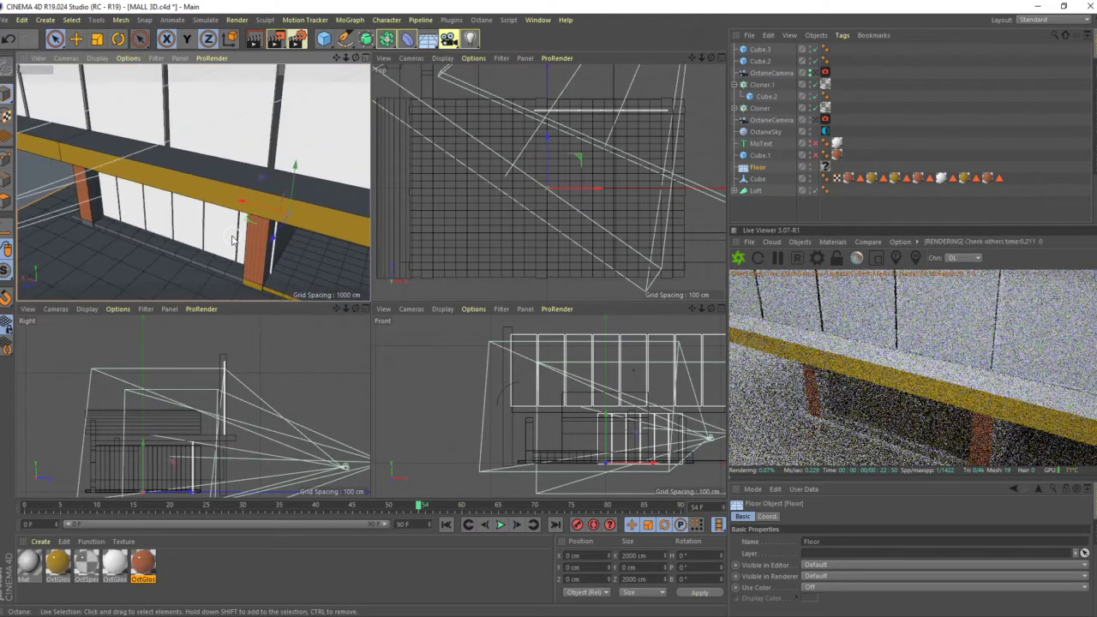
{"action": "scroll", "coordinate": [232, 238], "scroll_direction": "down", "scroll_amount": 2}
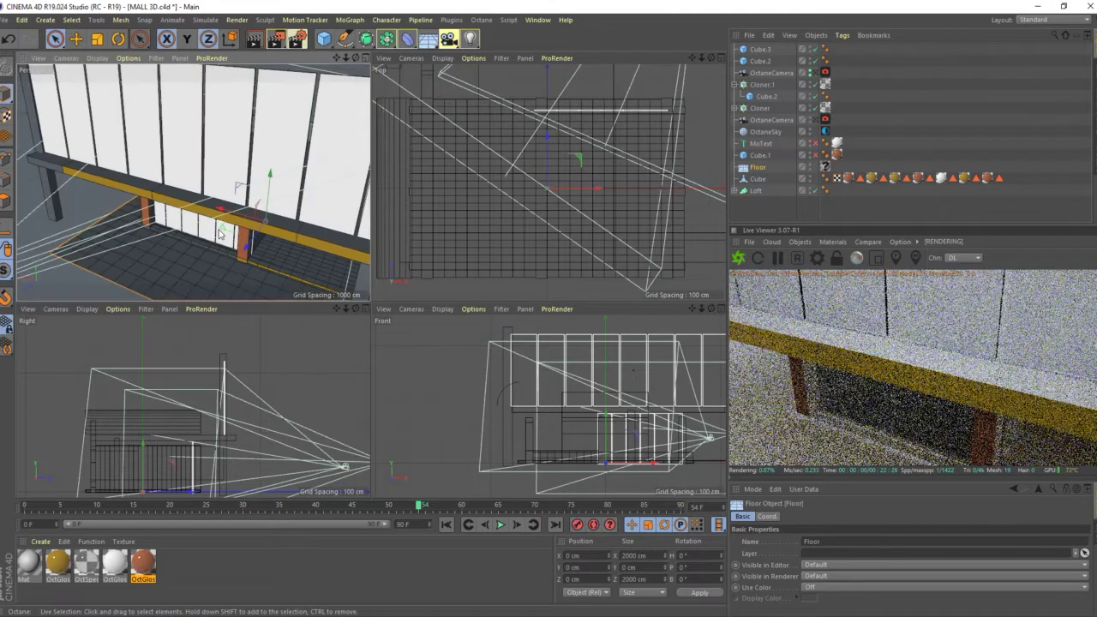
{"action": "scroll", "coordinate": [221, 233], "scroll_direction": "down", "scroll_amount": 2}
{"action": "scroll", "coordinate": [221, 234], "scroll_direction": "down", "scroll_amount": 2}
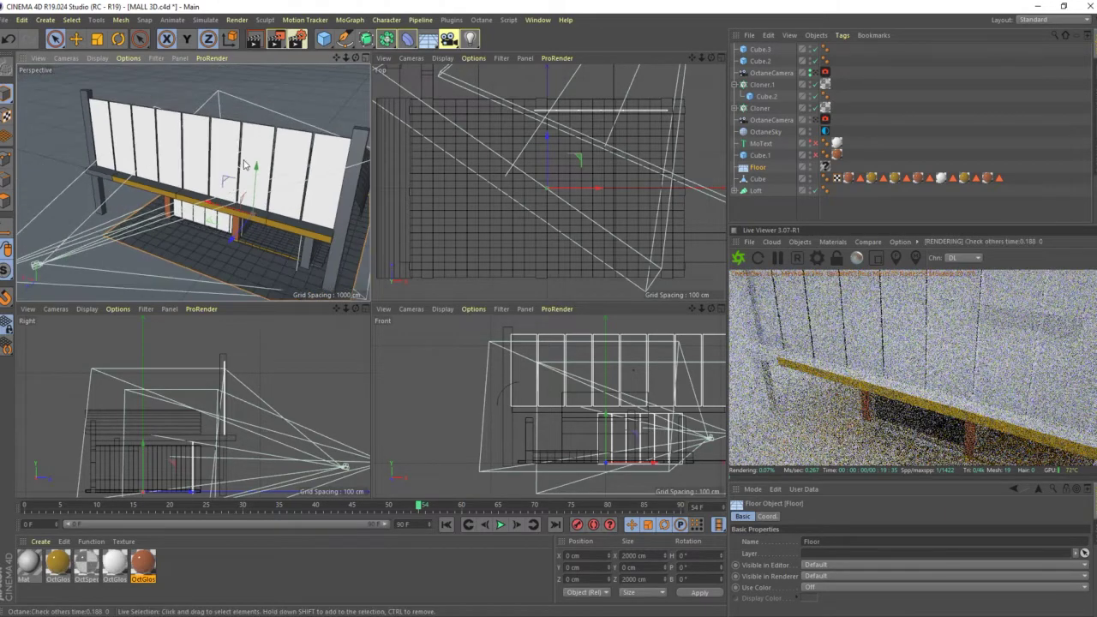
{"action": "scroll", "coordinate": [220, 233], "scroll_direction": "down", "scroll_amount": 2}
Step: Add a new cube, Cube.4, and move it up to the top of the storefront wall
{"action": "left_click", "coordinate": [334, 142]}
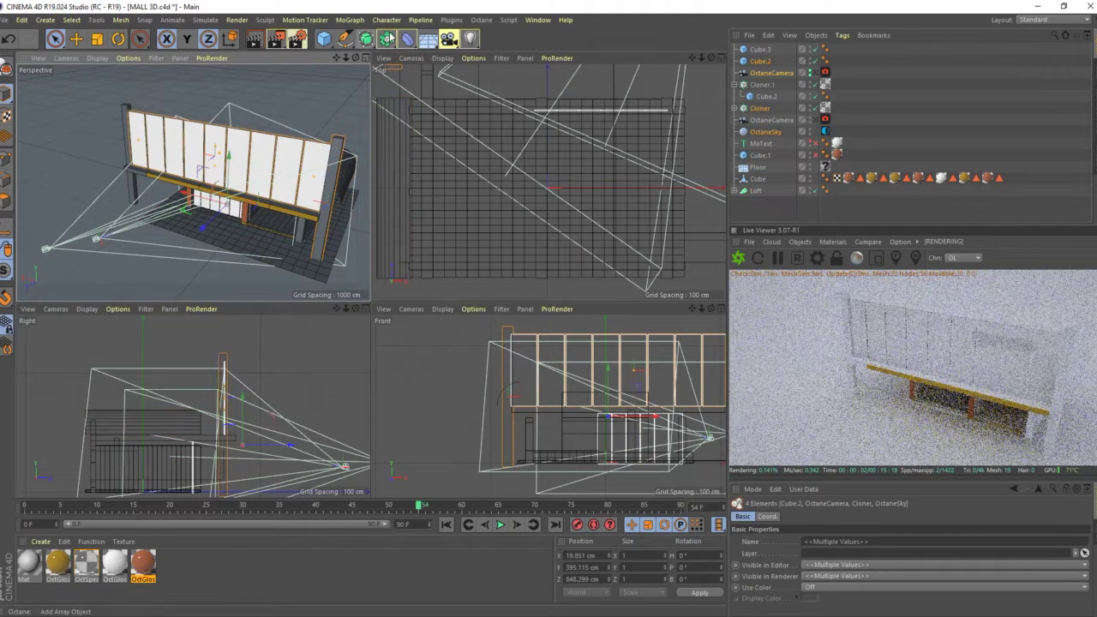
{"action": "left_click", "coordinate": [325, 39]}
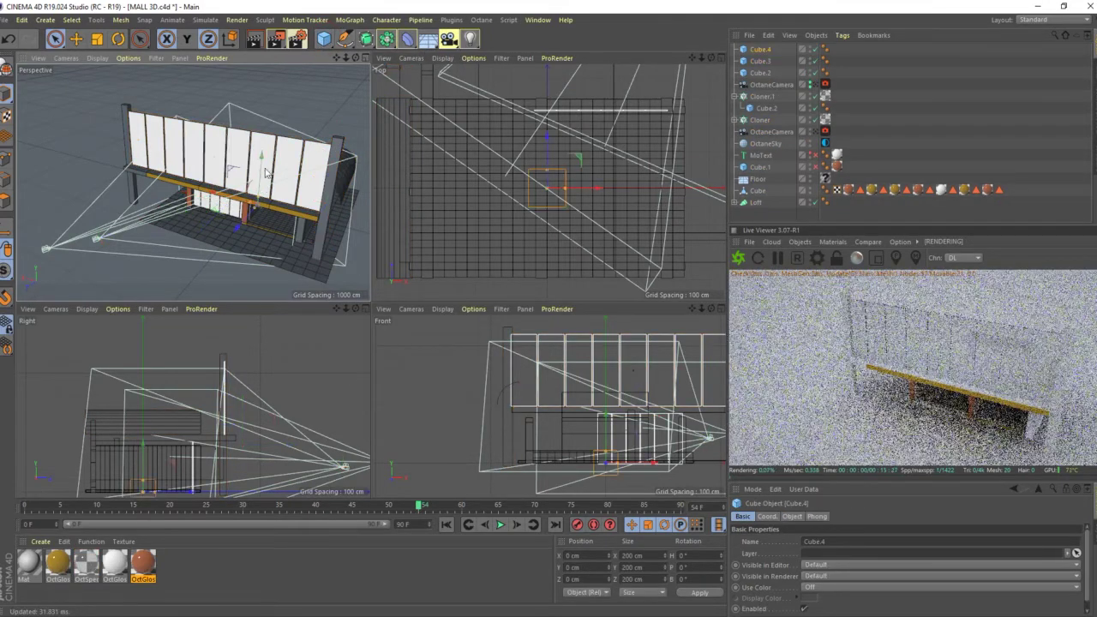
{"action": "mouse_move", "coordinate": [263, 161]}
{"action": "left_mouse_down"}
{"action": "mouse_move", "coordinate": [256, 124]}
{"action": "mouse_move", "coordinate": [138, 103]}
{"action": "left_mouse_up"}
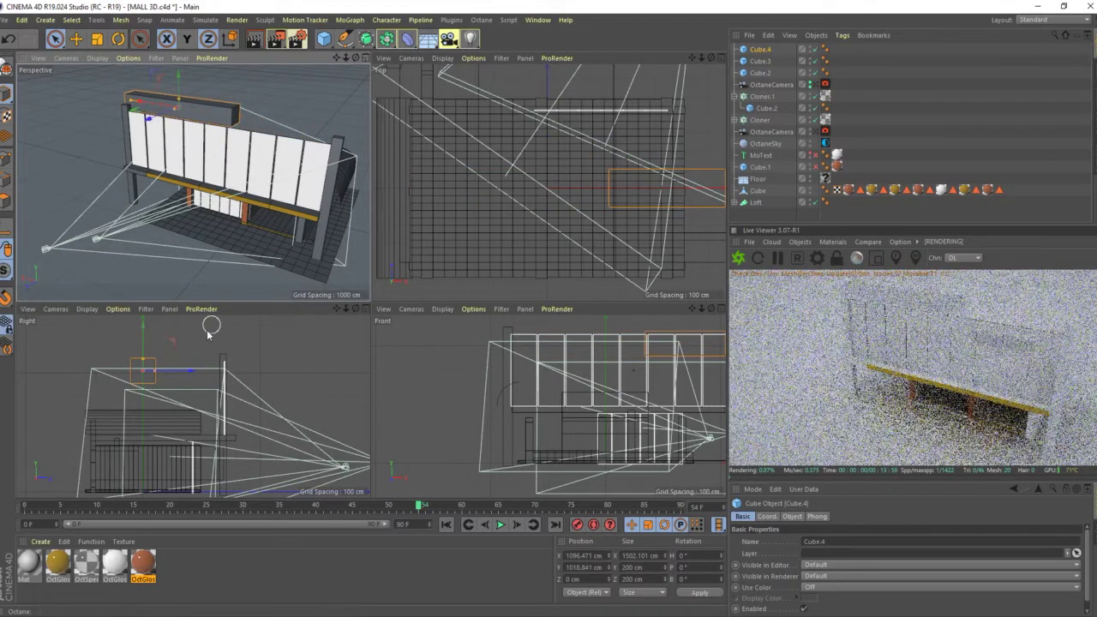
{"action": "scroll", "coordinate": [170, 377], "scroll_direction": "down", "scroll_amount": 4}
{"action": "scroll", "coordinate": [171, 377], "scroll_direction": "up", "scroll_amount": 2}
{"action": "scroll", "coordinate": [171, 377], "scroll_direction": "up", "scroll_amount": 2}
{"action": "scroll", "coordinate": [154, 340], "scroll_direction": "up", "scroll_amount": 2}
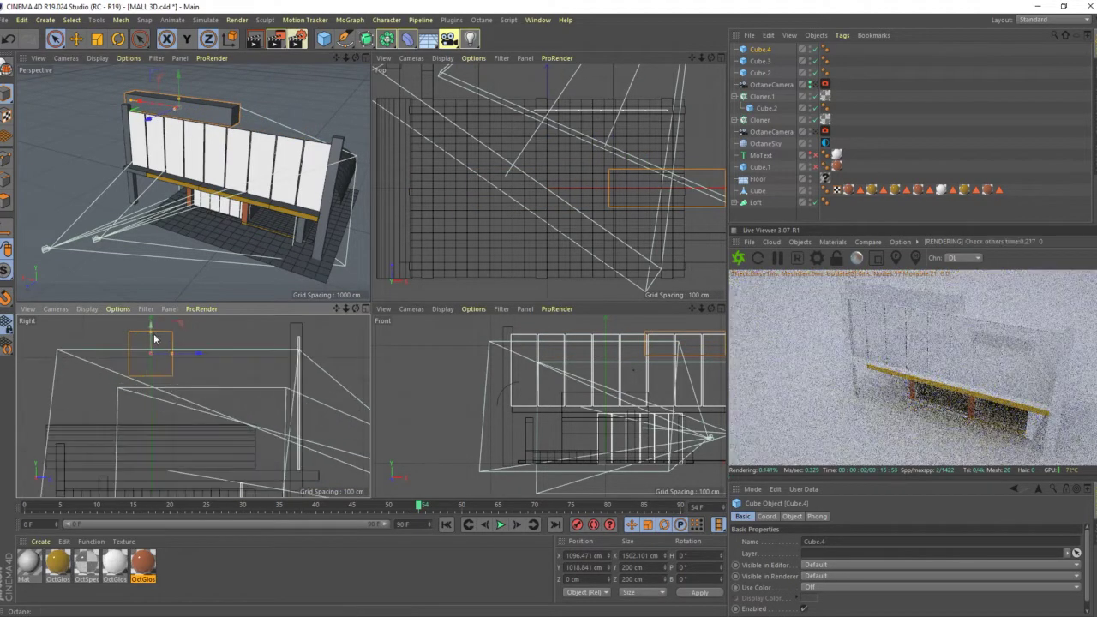
{"action": "left_click_drag", "start_coordinate": [200, 354], "coordinate": [221, 354]}
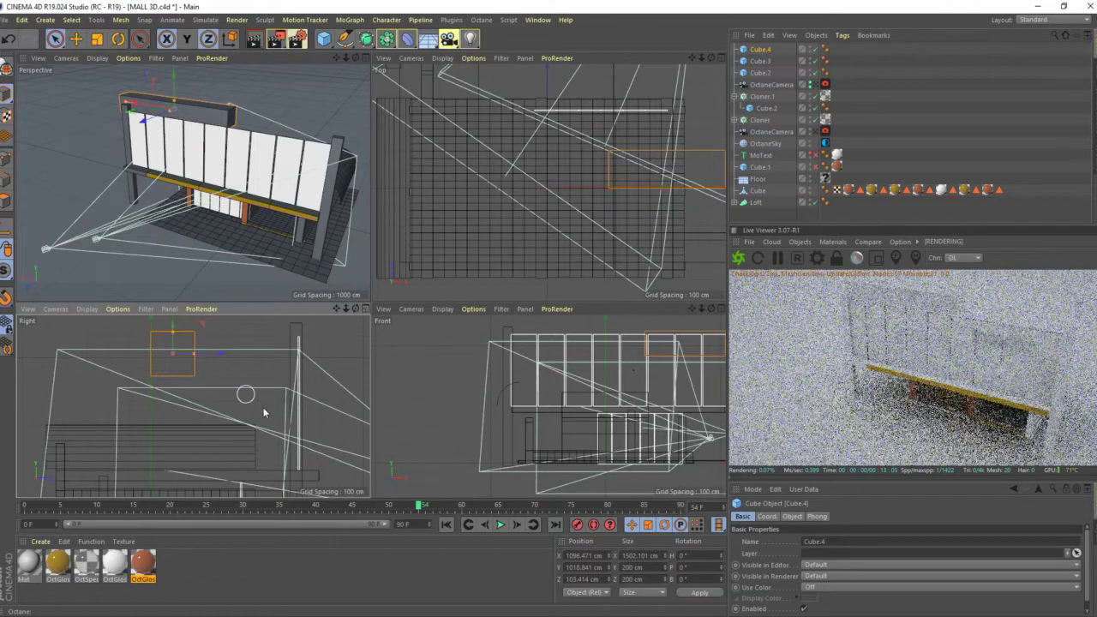
{"action": "scroll", "coordinate": [245, 392], "scroll_direction": "down", "scroll_amount": 2}
{"action": "scroll", "coordinate": [279, 467], "scroll_direction": "down", "scroll_amount": 2}
{"action": "scroll", "coordinate": [279, 468], "scroll_direction": "up", "scroll_amount": 3}
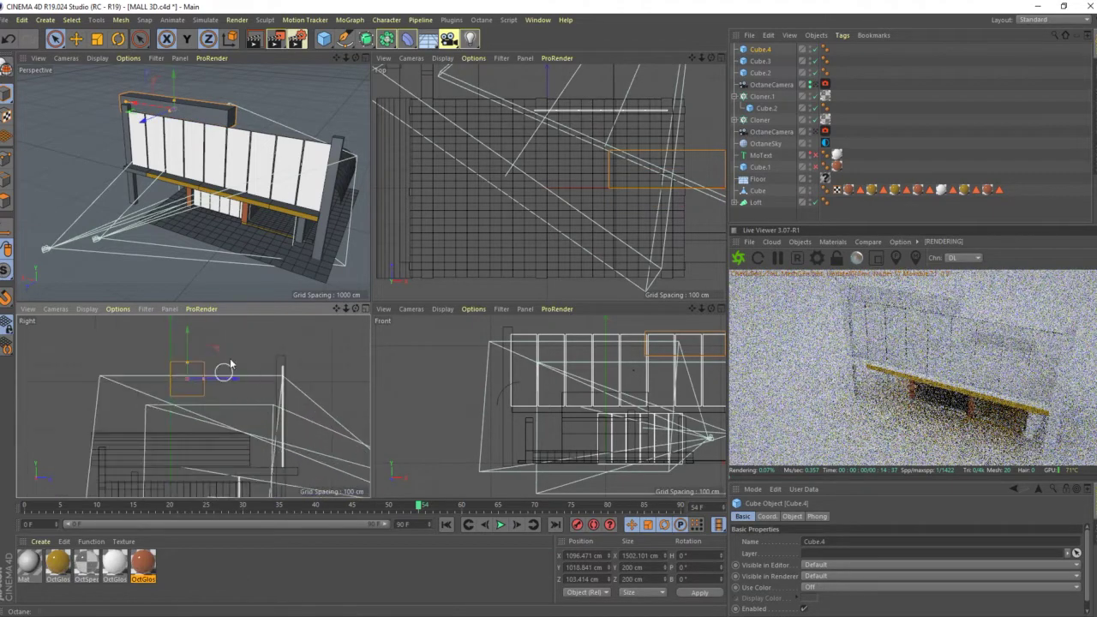
{"action": "mouse_move", "coordinate": [252, 381]}
{"action": "left_mouse_down"}
{"action": "mouse_move", "coordinate": [215, 367]}
{"action": "mouse_move", "coordinate": [313, 386]}
{"action": "left_mouse_up"}
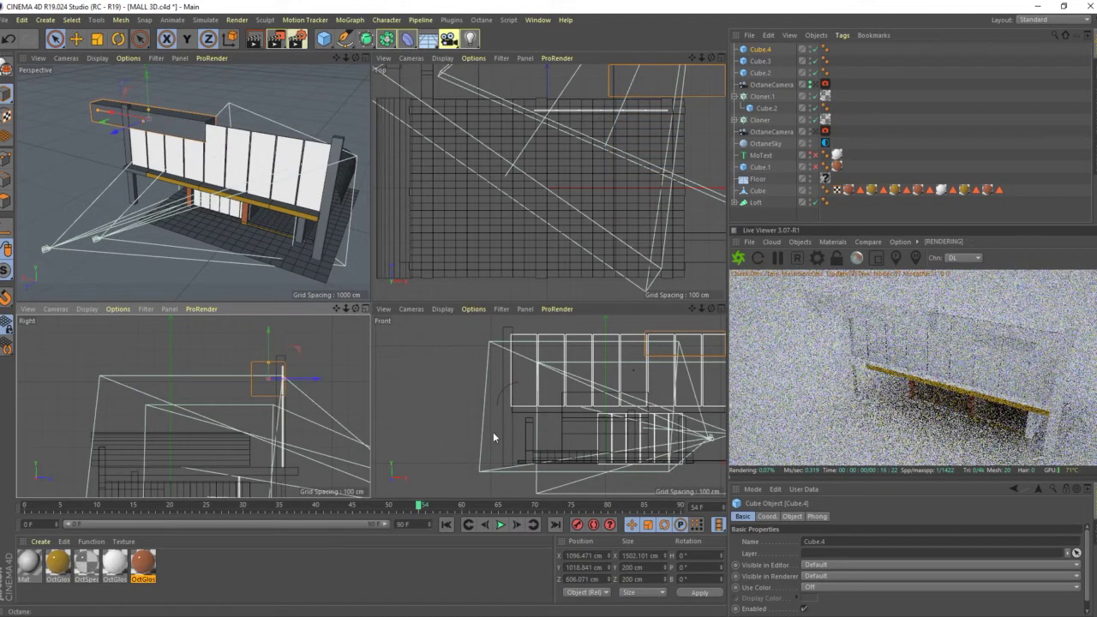
{"action": "scroll", "coordinate": [677, 410], "scroll_direction": "down", "scroll_amount": 4}
{"action": "scroll", "coordinate": [669, 411], "scroll_direction": "up", "scroll_amount": 2}
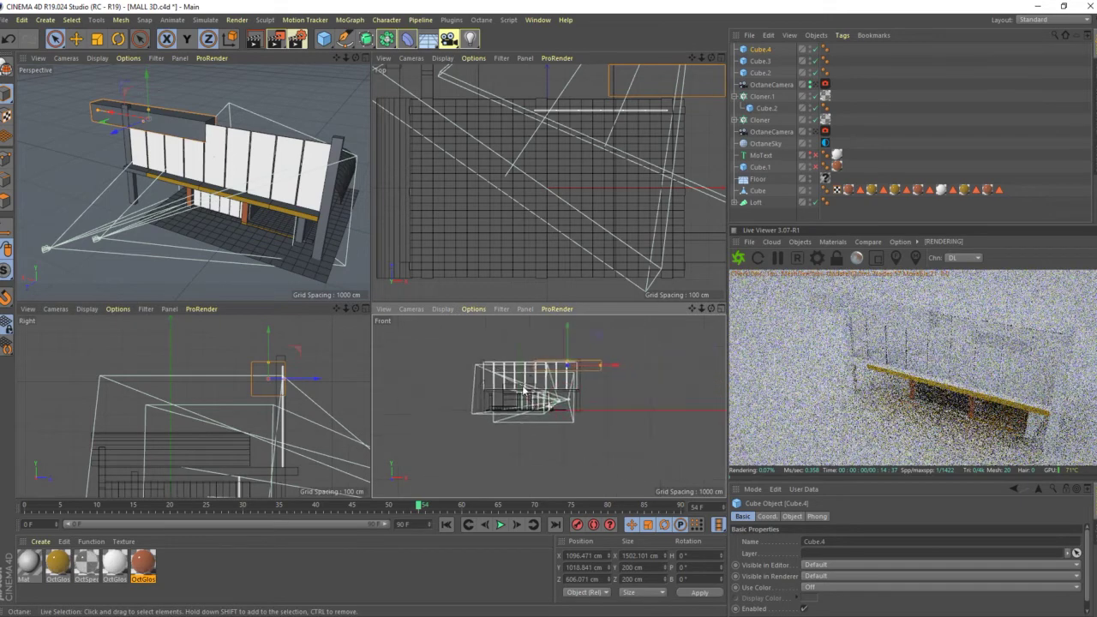
{"action": "scroll", "coordinate": [566, 386], "scroll_direction": "up", "scroll_amount": 3}
{"action": "scroll", "coordinate": [574, 377], "scroll_direction": "up", "scroll_amount": 3}
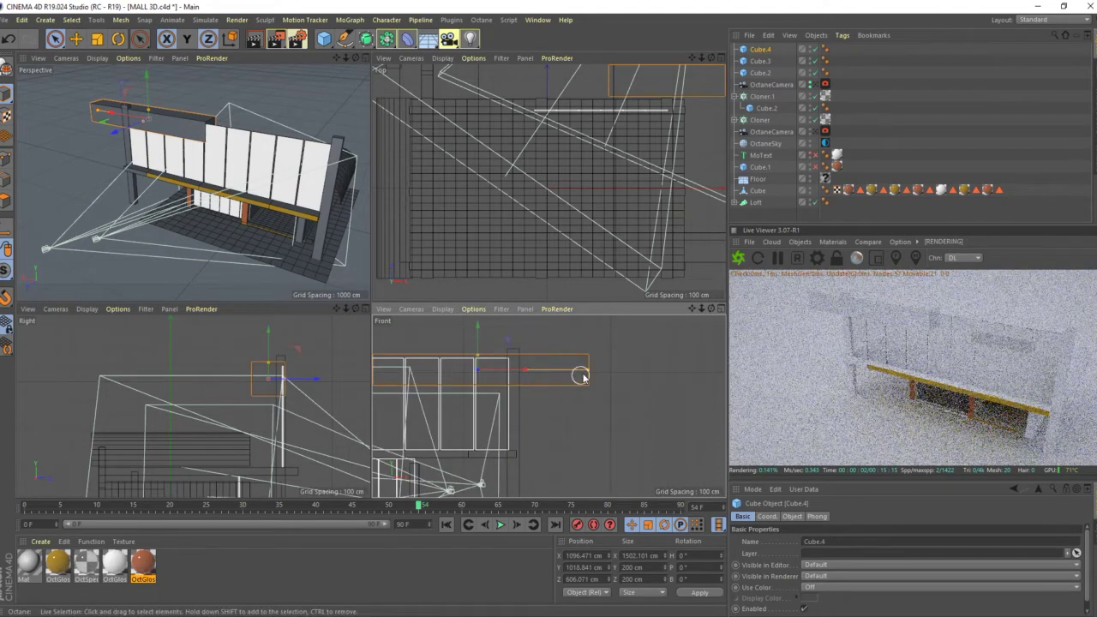
{"action": "left_click_drag", "start_coordinate": [493, 370], "coordinate": [458, 360]}
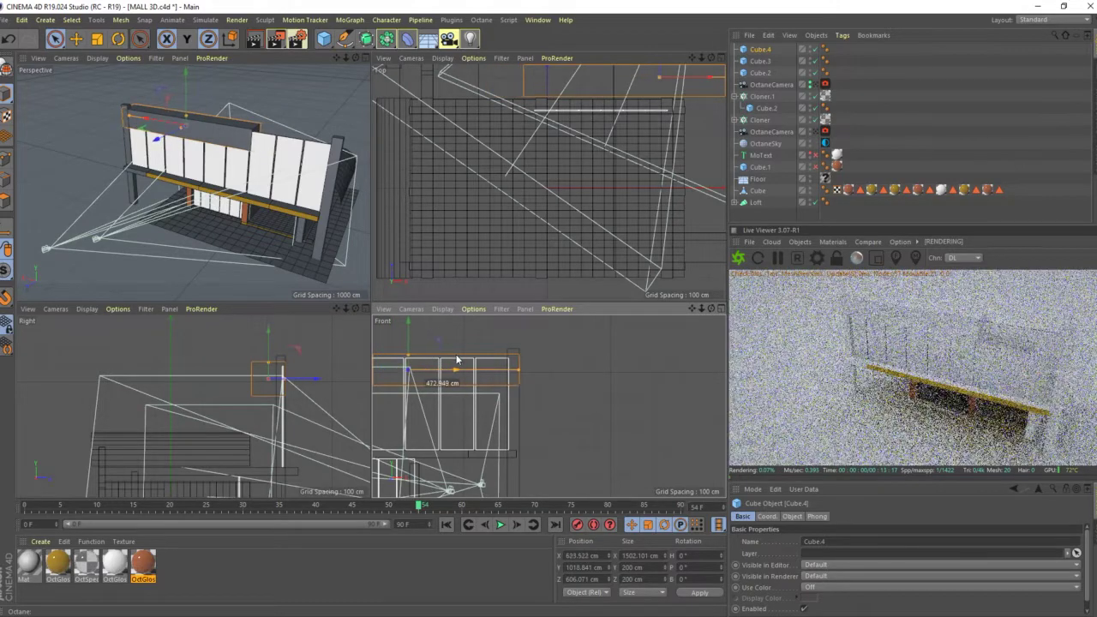
{"action": "left_click_drag", "start_coordinate": [407, 330], "coordinate": [407, 328]}
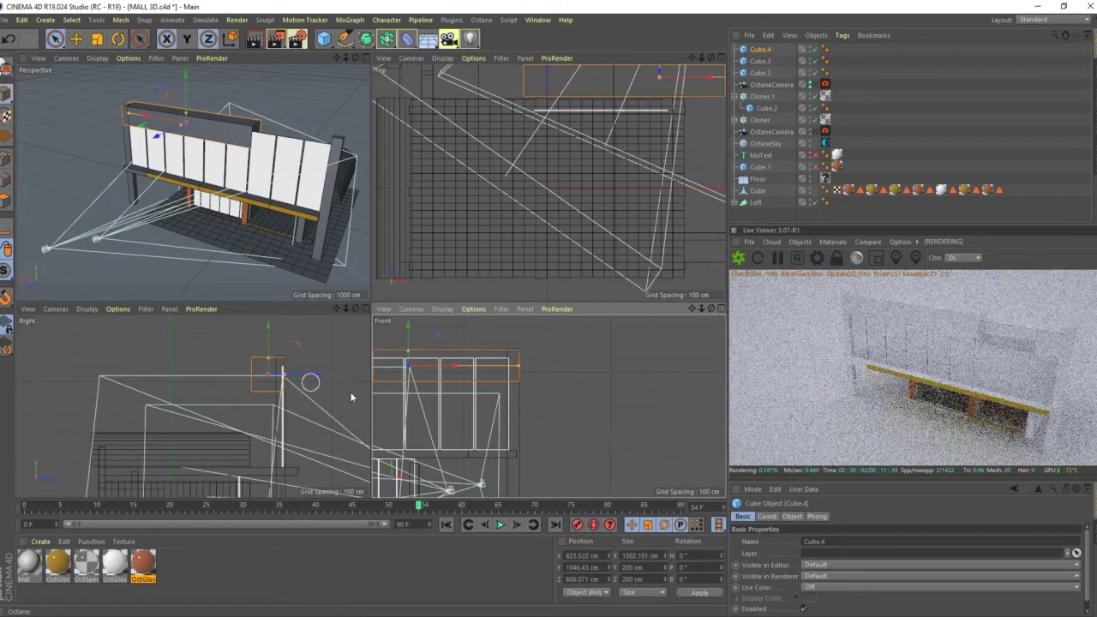
Step: Stretch Cube.4 to 2262.9 cm along X so it spans the wall top at Y 1054.3 cm
{"action": "middle_click_drag", "start_coordinate": [433, 399], "coordinate": [636, 382]}
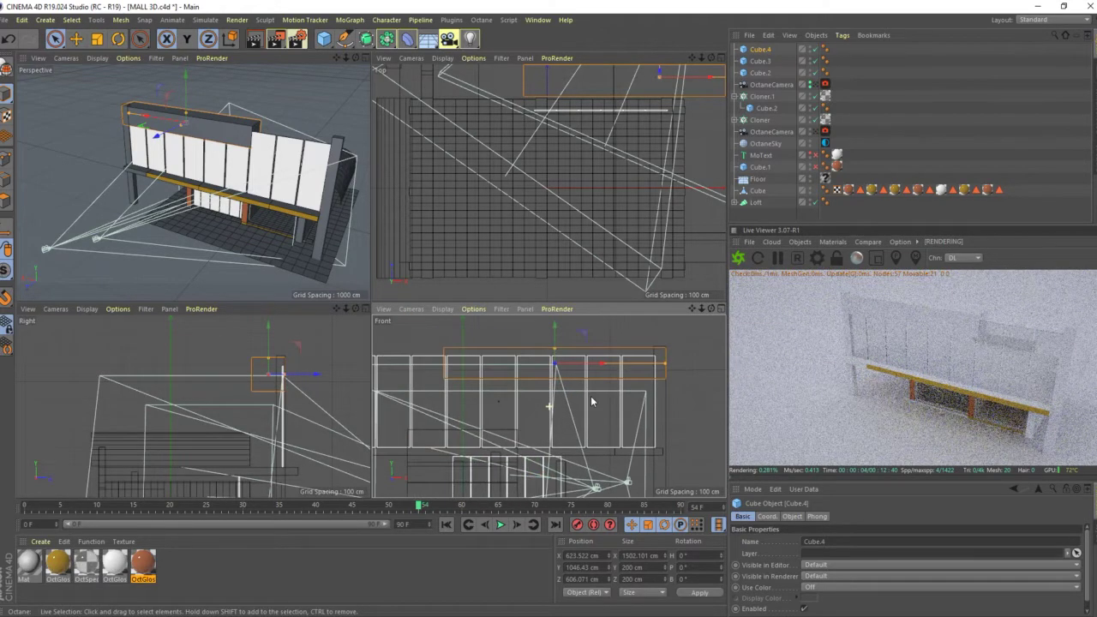
{"action": "mouse_move", "coordinate": [670, 363]}
{"action": "left_mouse_down"}
{"action": "mouse_move", "coordinate": [691, 367]}
{"action": "mouse_move", "coordinate": [562, 366]}
{"action": "left_mouse_up"}
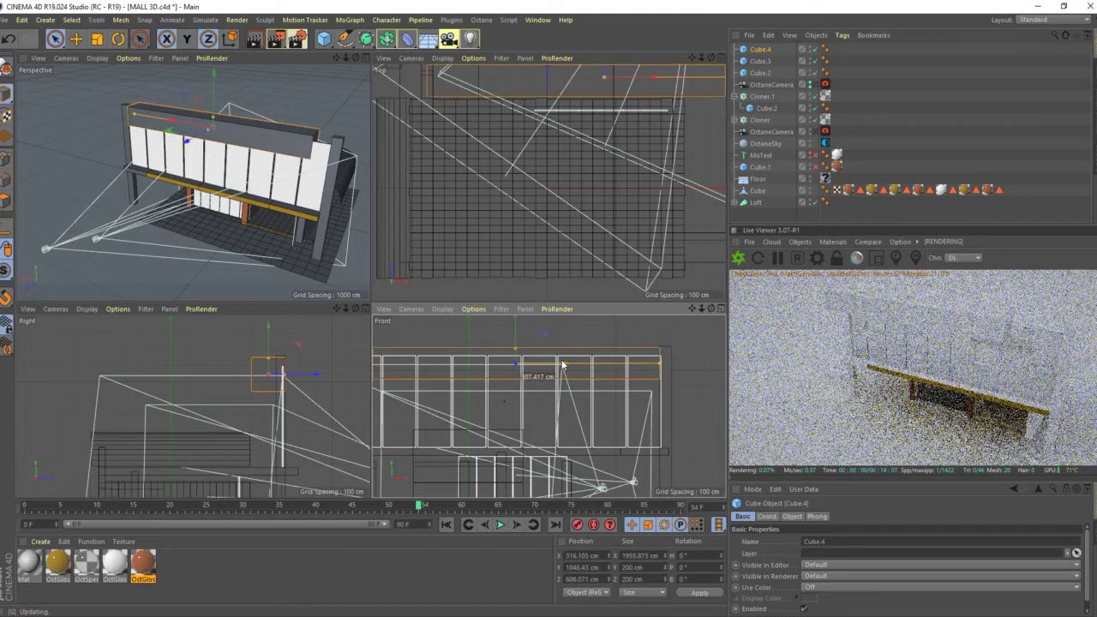
{"action": "middle_click_drag", "start_coordinate": [534, 392], "coordinate": [606, 400]}
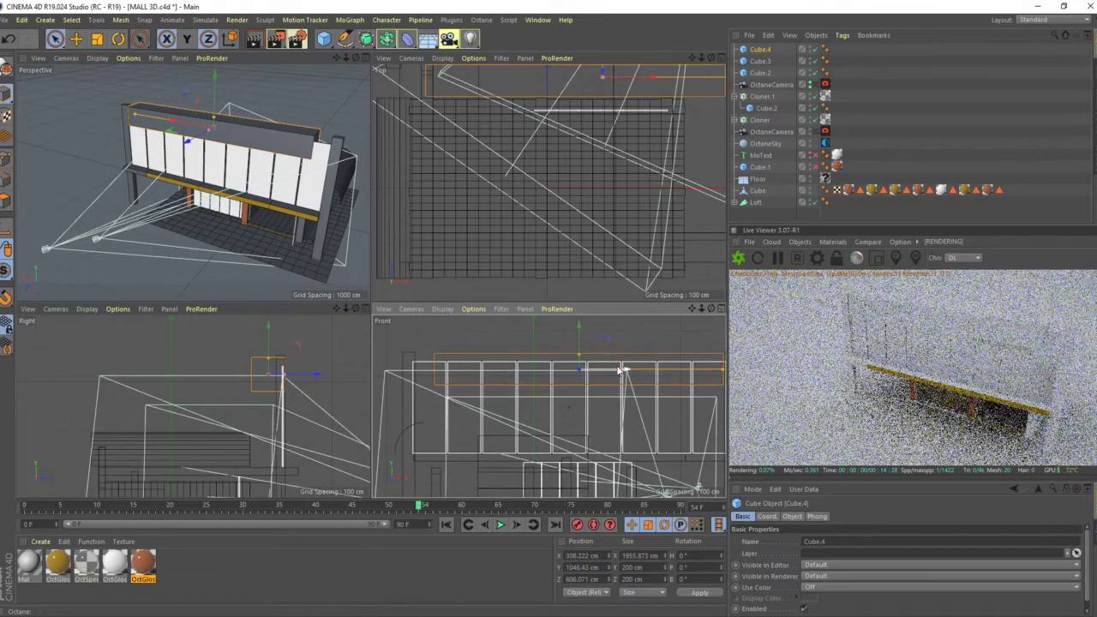
{"action": "left_click_drag", "start_coordinate": [615, 370], "coordinate": [599, 369]}
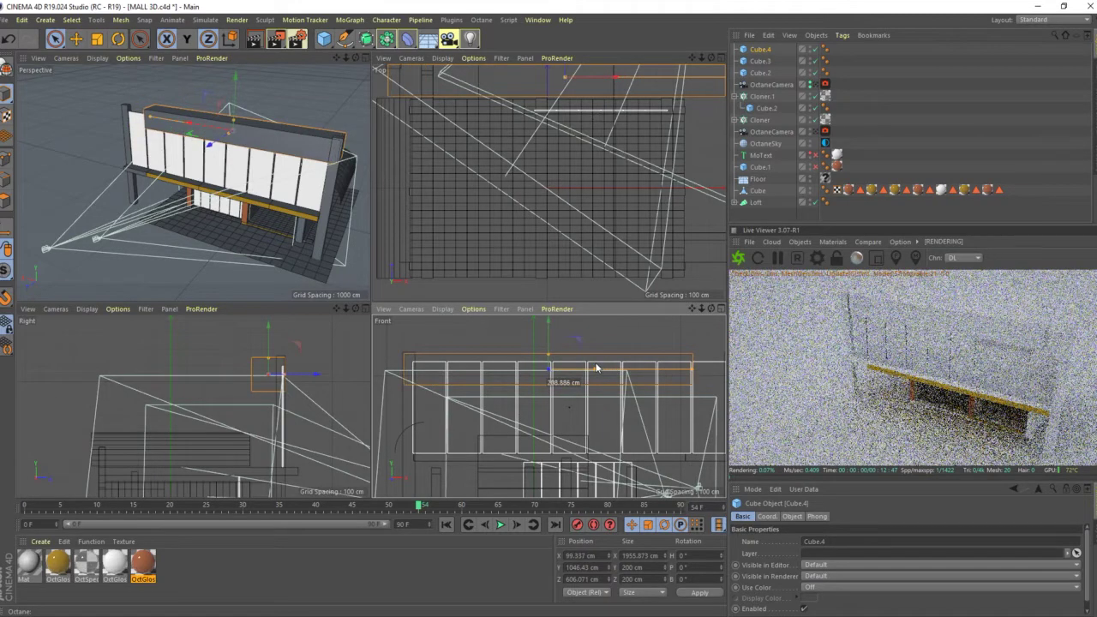
{"action": "left_click_drag", "start_coordinate": [550, 328], "coordinate": [551, 328]}
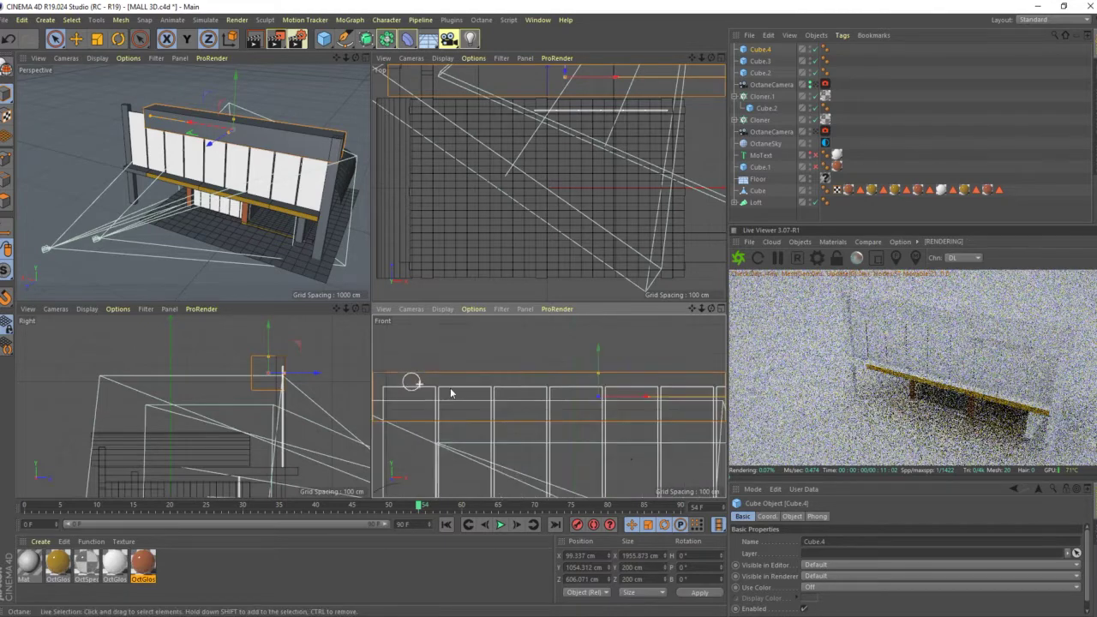
{"action": "scroll", "coordinate": [611, 404], "scroll_direction": "down", "scroll_amount": 3}
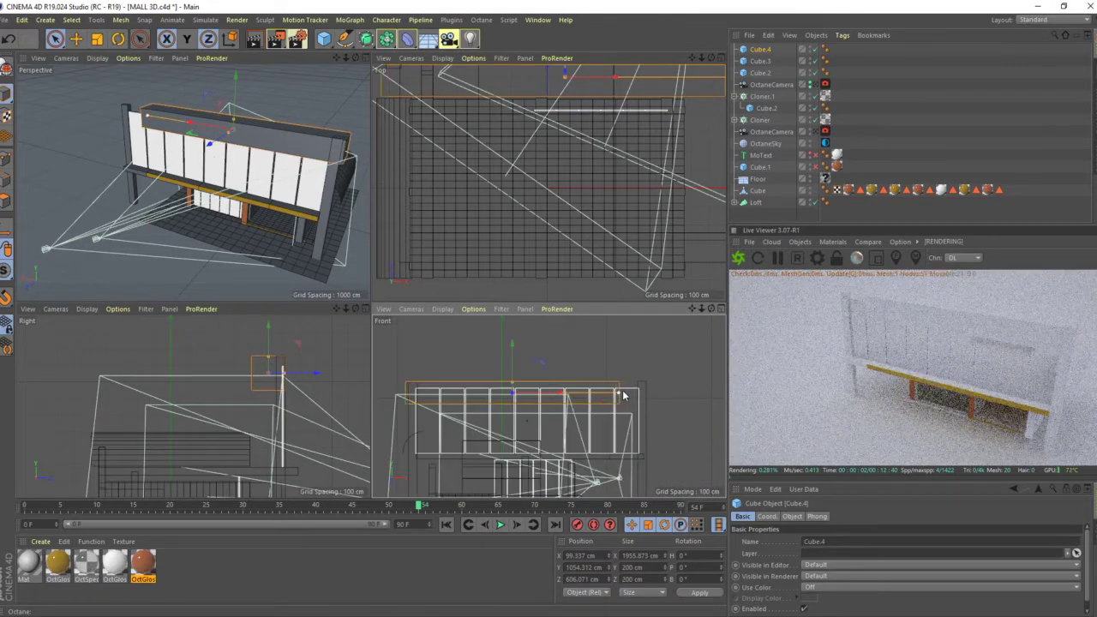
{"action": "left_click_drag", "start_coordinate": [590, 398], "coordinate": [569, 396]}
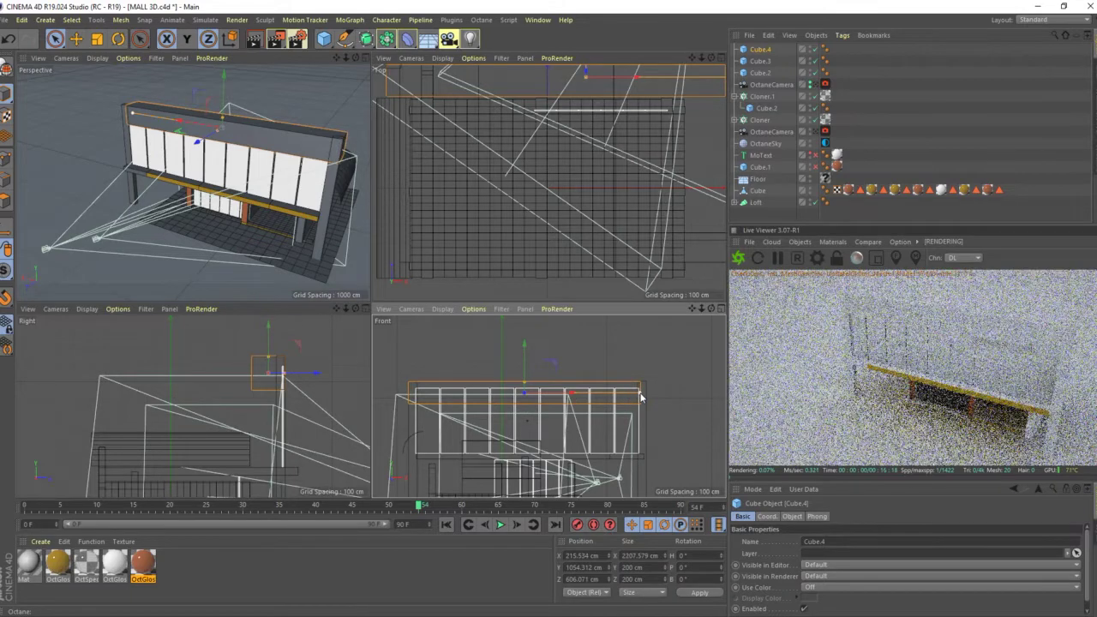
{"action": "left_click_drag", "start_coordinate": [640, 397], "coordinate": [647, 400]}
{"action": "left_click_drag", "start_coordinate": [574, 394], "coordinate": [570, 395]}
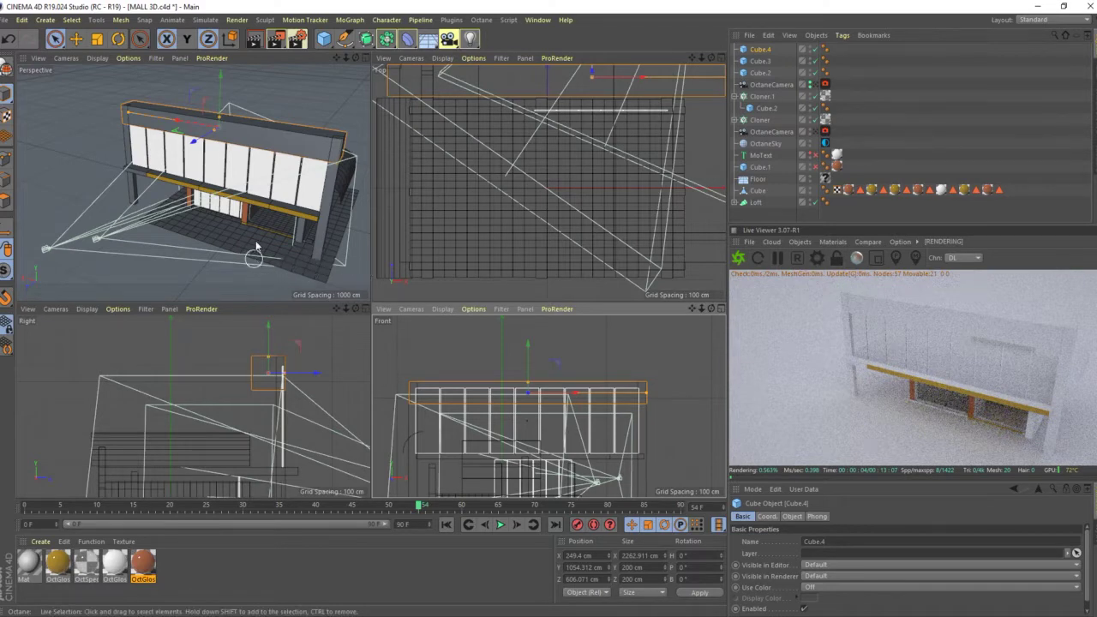
{"action": "left_click_drag", "start_coordinate": [255, 248], "coordinate": [345, 170], "text": "alt"}
{"action": "scroll", "coordinate": [345, 171], "scroll_direction": "up", "scroll_amount": 3}
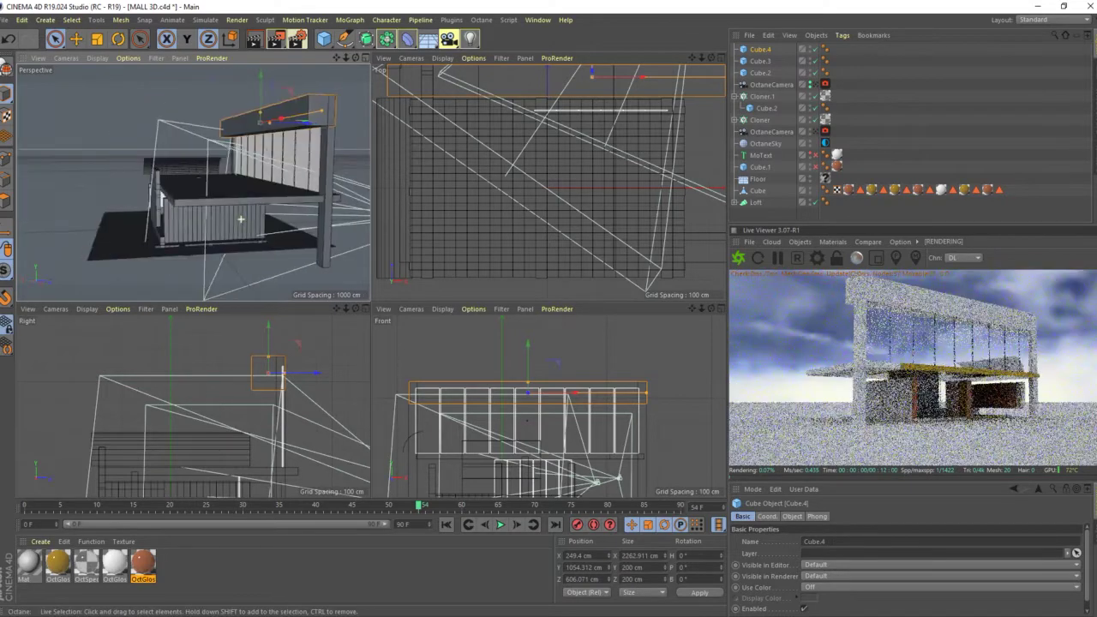
{"action": "mouse_move", "coordinate": [241, 219]}
{"action": "left_mouse_down", "text": "alt"}
{"action": "mouse_move", "coordinate": [255, 219]}
{"action": "mouse_move", "coordinate": [241, 219]}
{"action": "left_mouse_up", "text": "alt"}
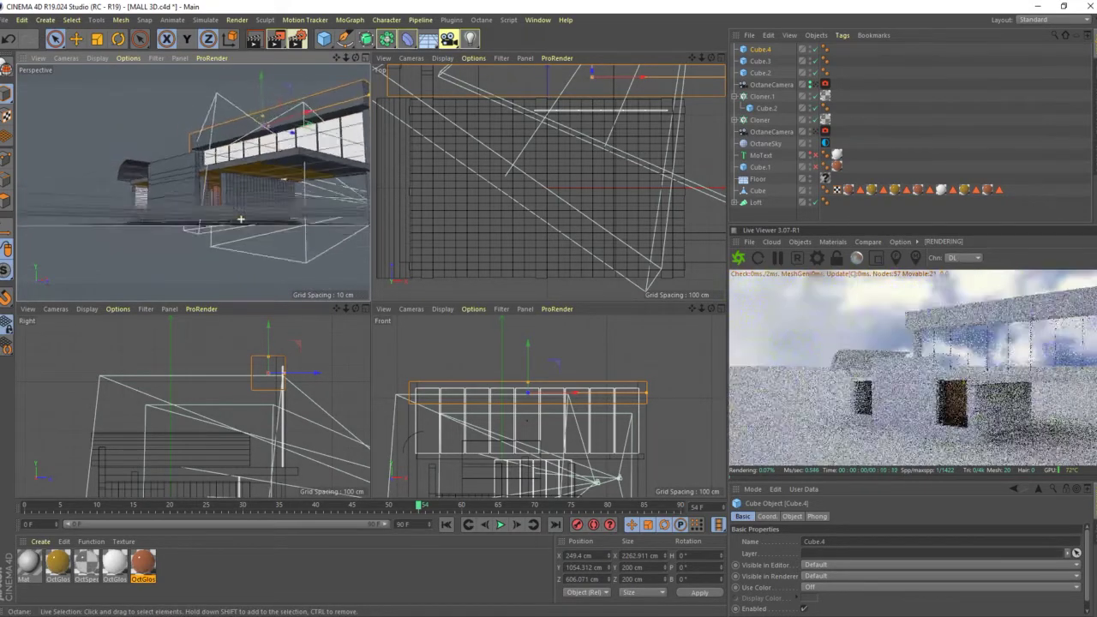
{"action": "mouse_move", "coordinate": [343, 180]}
{"action": "left_mouse_down", "text": "alt"}
{"action": "mouse_move", "coordinate": [353, 176]}
{"action": "mouse_move", "coordinate": [337, 188]}
{"action": "mouse_move", "coordinate": [333, 163]}
{"action": "mouse_move", "coordinate": [343, 176]}
{"action": "left_mouse_up", "text": "alt"}
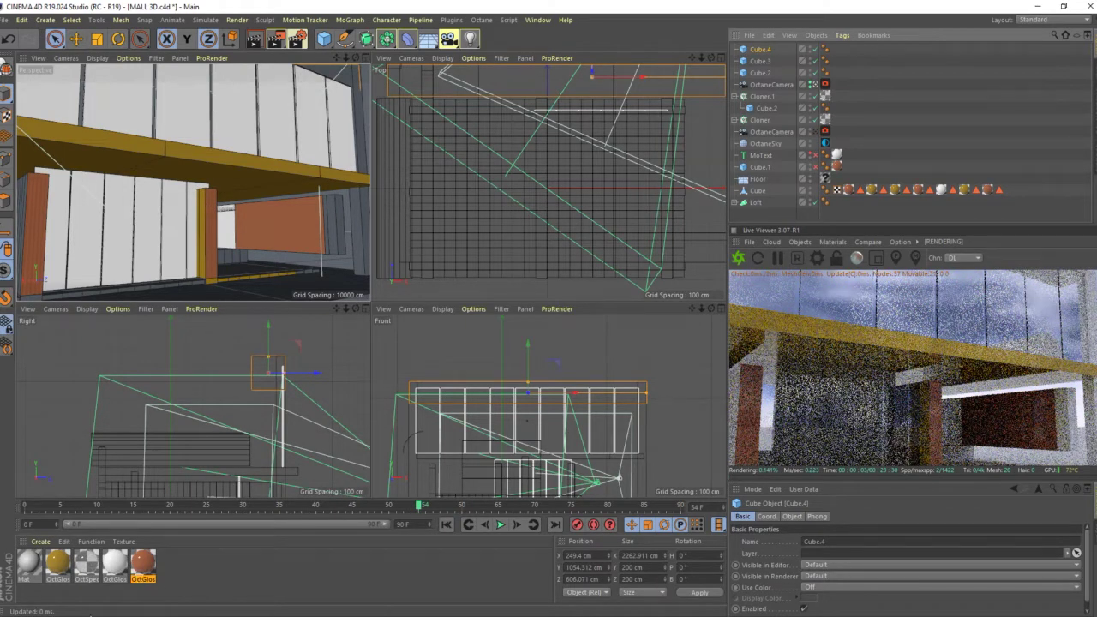
{"action": "double_click", "coordinate": [59, 568]}
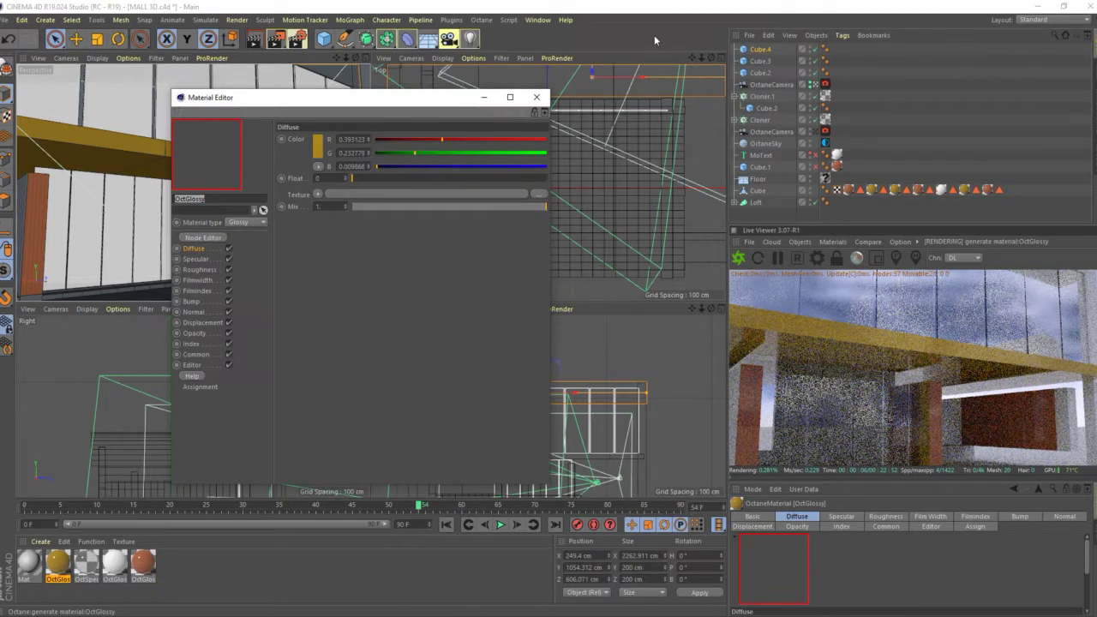
{"action": "left_click", "coordinate": [536, 97]}
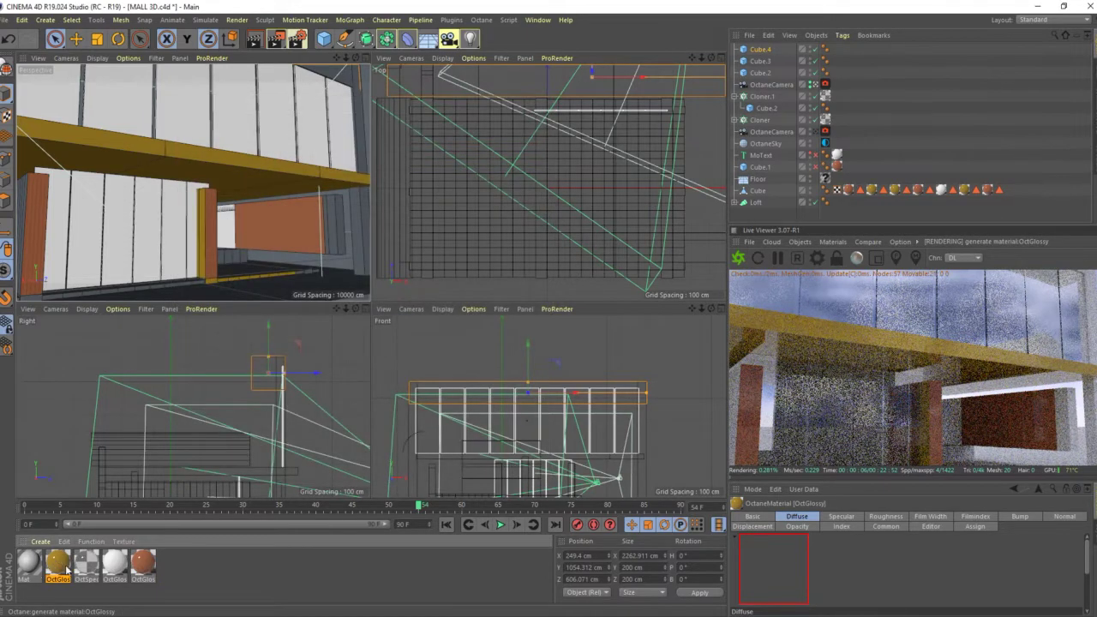
{"action": "left_click_drag", "start_coordinate": [59, 564], "coordinate": [382, 271]}
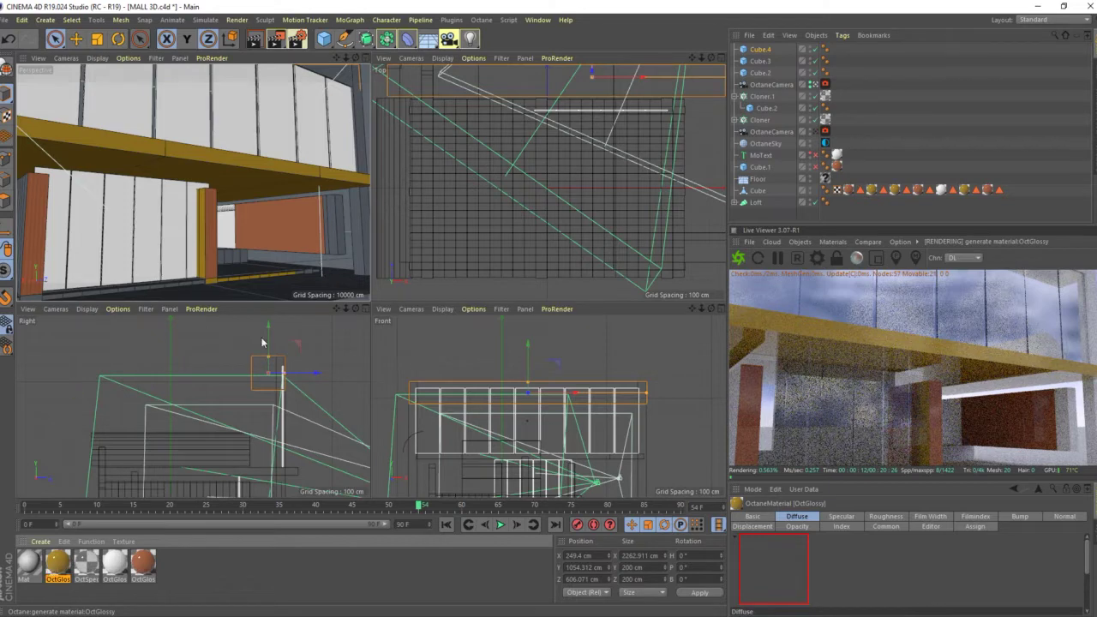
{"action": "left_click", "coordinate": [358, 237]}
Step: Drop the OctGlossy material onto the Cloner panels, giving them a Spherical-projection tag
{"action": "left_click_drag", "start_coordinate": [28, 566], "coordinate": [376, 300]}
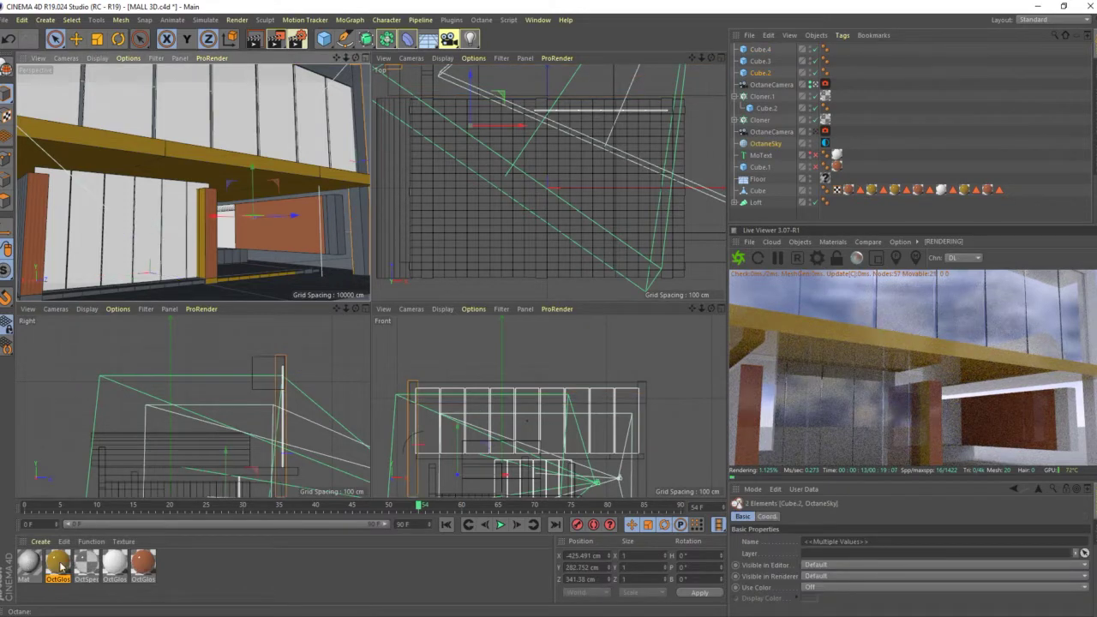
{"action": "left_click_drag", "start_coordinate": [368, 262], "coordinate": [327, 313]}
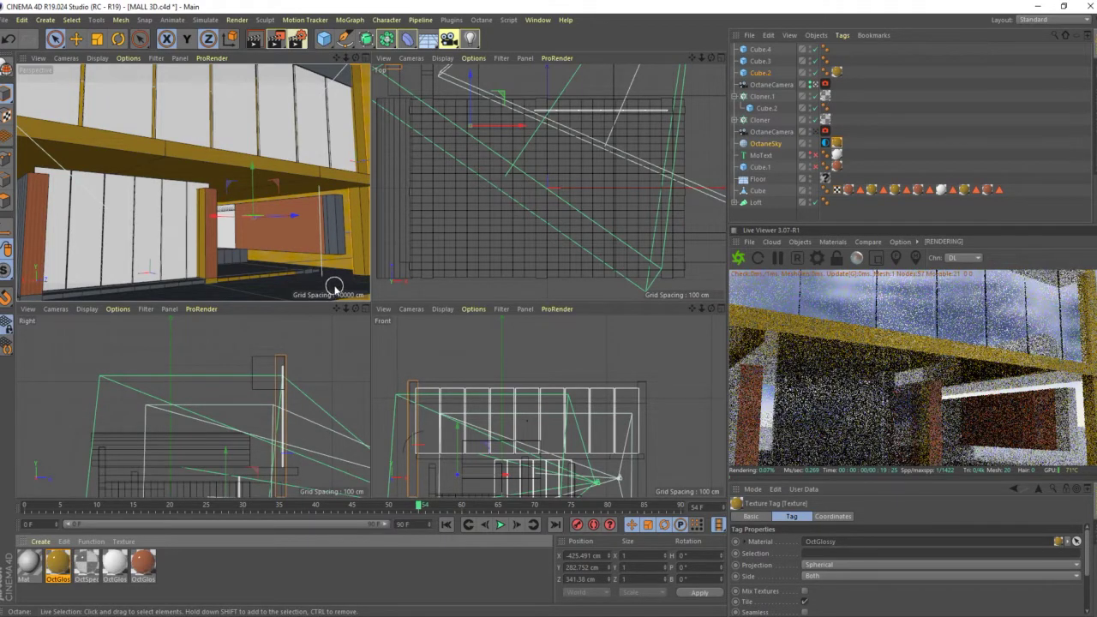
{"action": "left_click", "coordinate": [338, 75]}
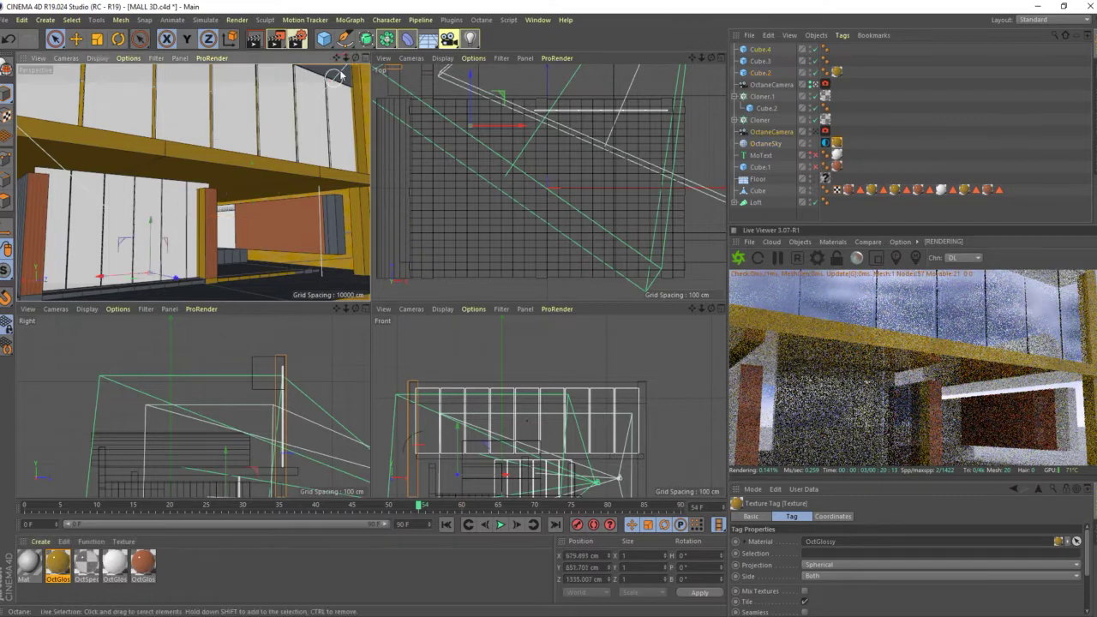
{"action": "left_click", "coordinate": [339, 75], "text": "shift"}
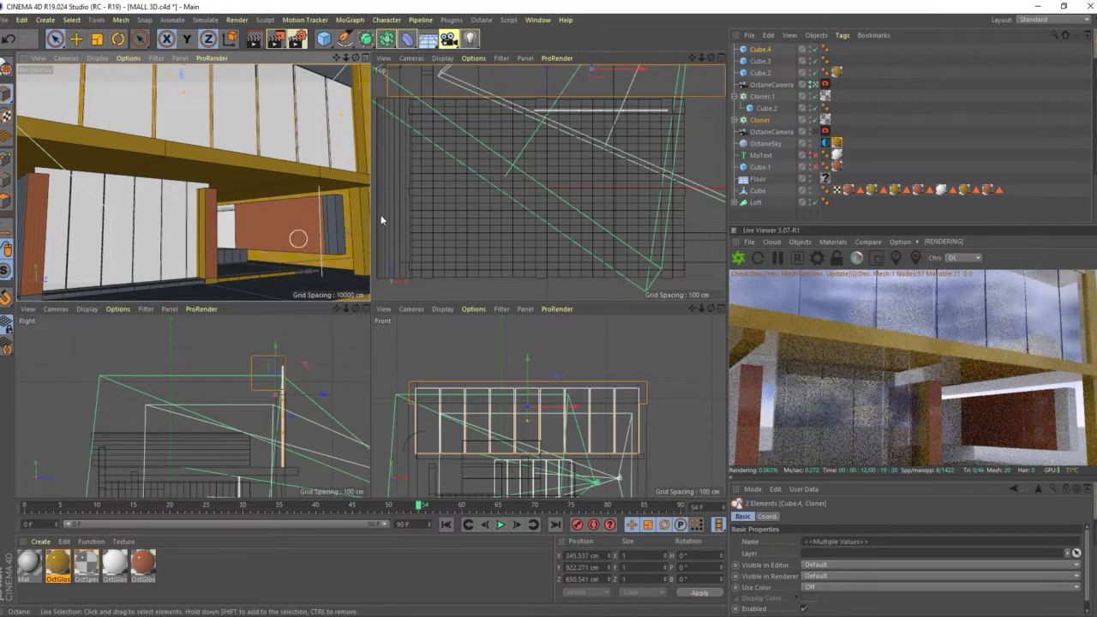
{"action": "left_click", "coordinate": [220, 594]}
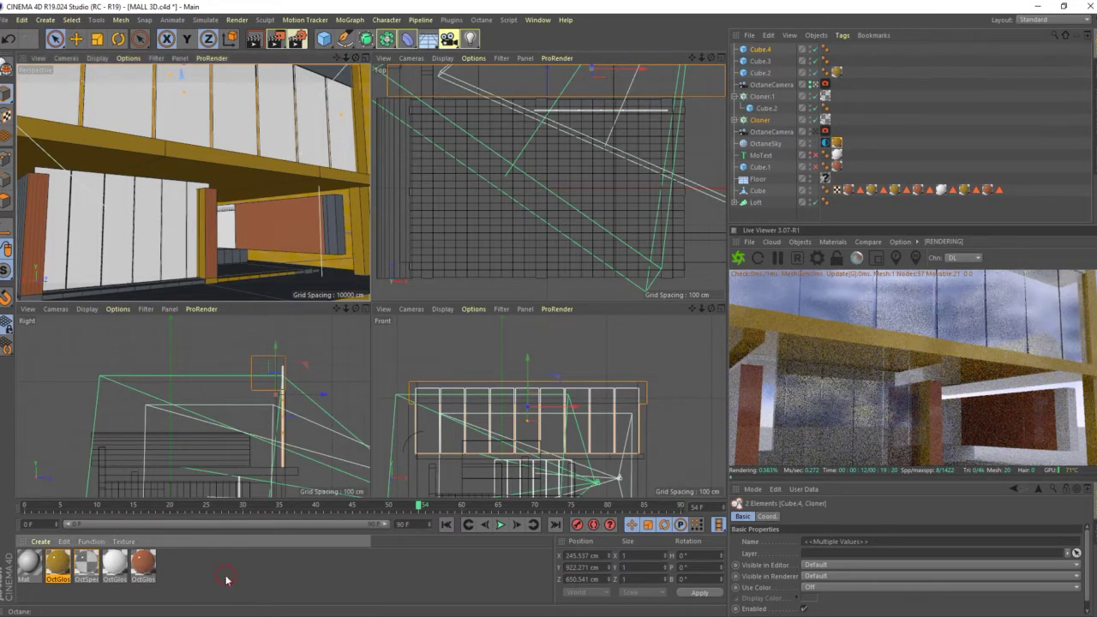
{"action": "left_click", "coordinate": [349, 81]}
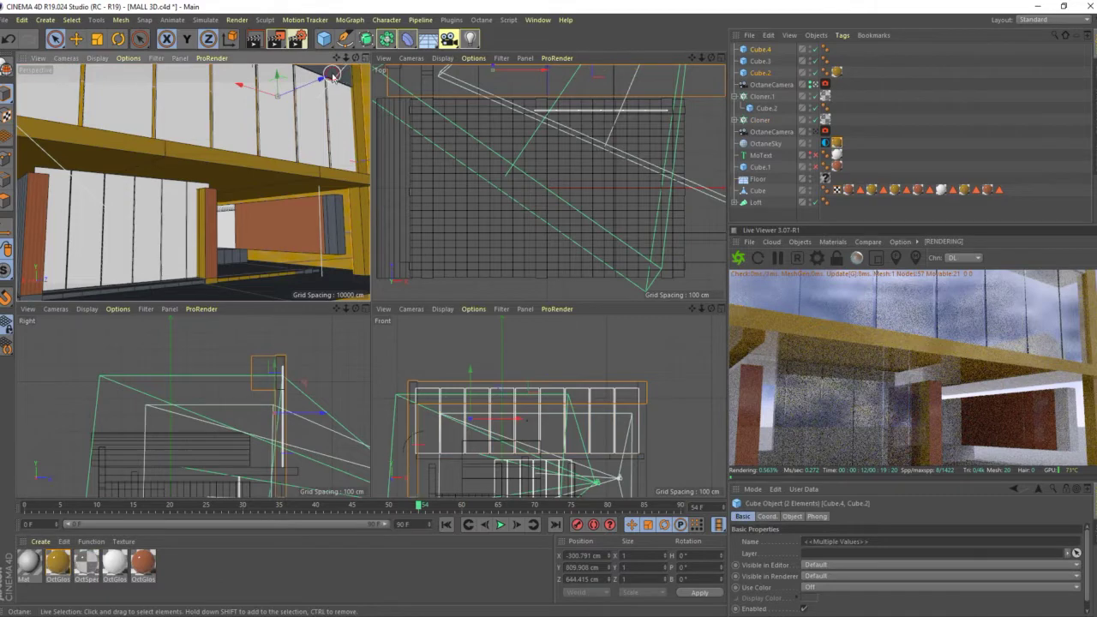
{"action": "left_click", "coordinate": [489, 81]}
Step: Reselect the top beam and its cloner and drag the brown OctGlossy material into the Perspective view
{"action": "scroll", "coordinate": [526, 106], "scroll_direction": "down", "scroll_amount": 5}
{"action": "scroll", "coordinate": [570, 107], "scroll_direction": "up", "scroll_amount": 2}
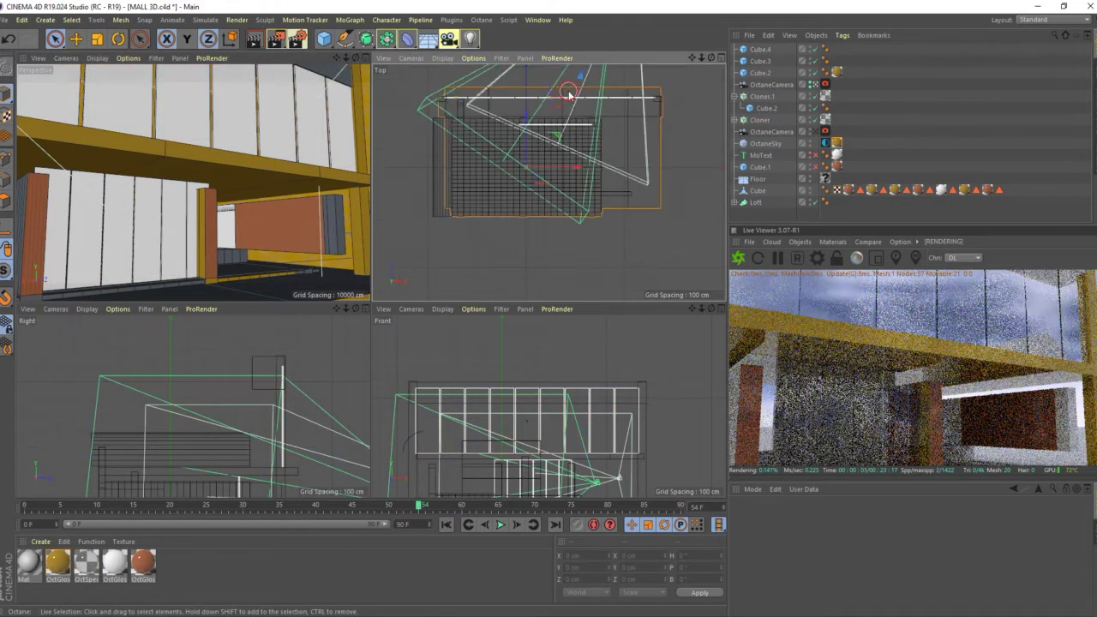
{"action": "left_click", "coordinate": [568, 93]}
{"action": "scroll", "coordinate": [642, 108], "scroll_direction": "up", "scroll_amount": 3}
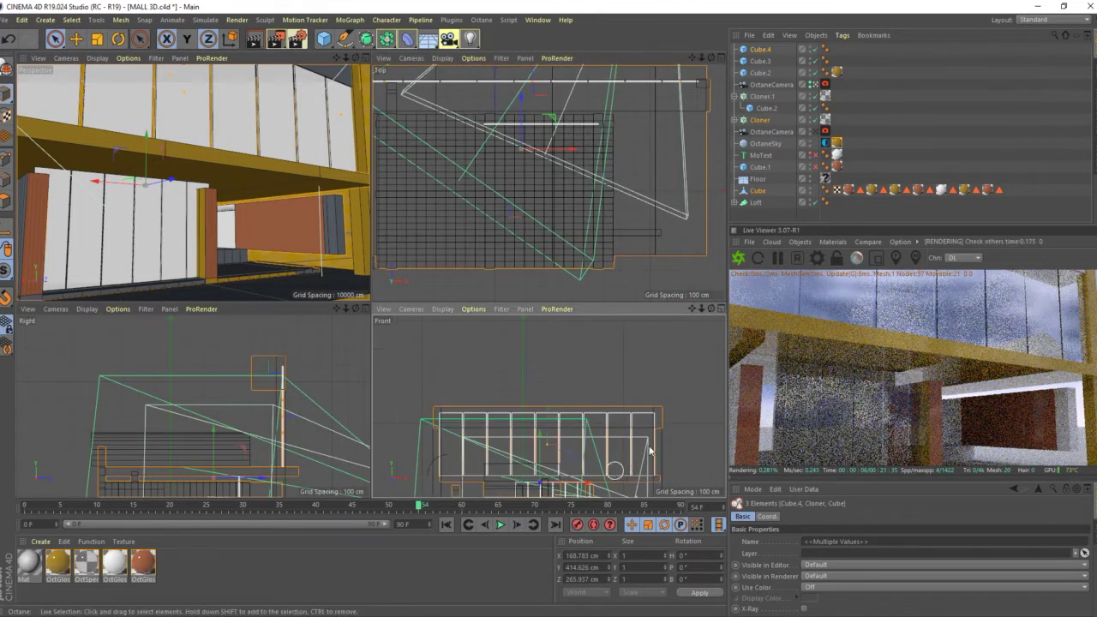
{"action": "scroll", "coordinate": [649, 437], "scroll_direction": "up", "scroll_amount": 4}
{"action": "left_click", "coordinate": [645, 341]}
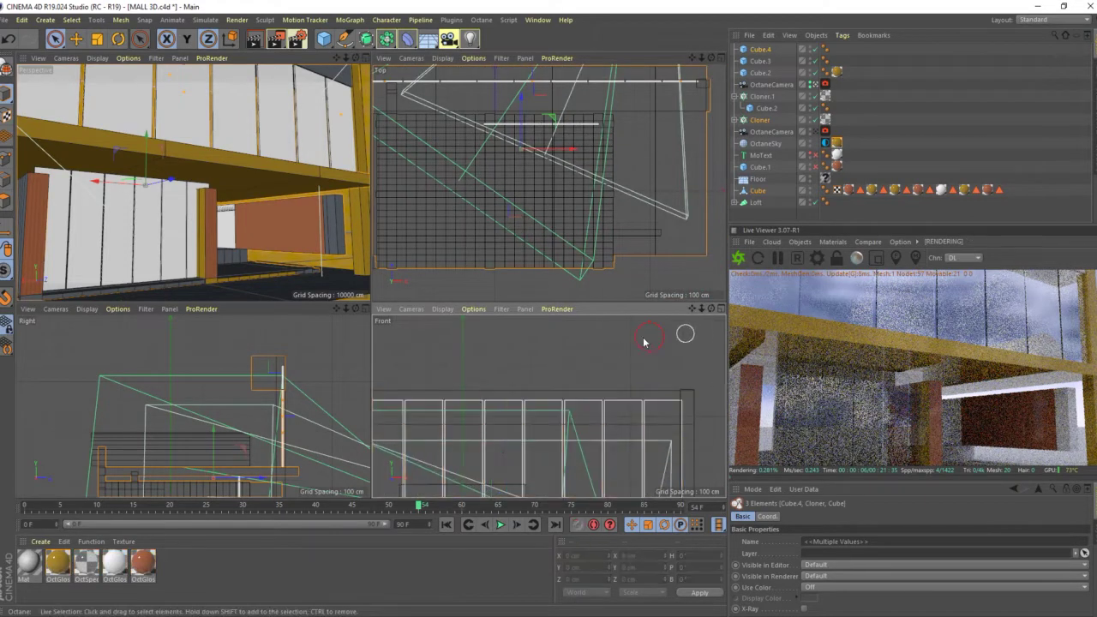
{"action": "left_click", "coordinate": [633, 390]}
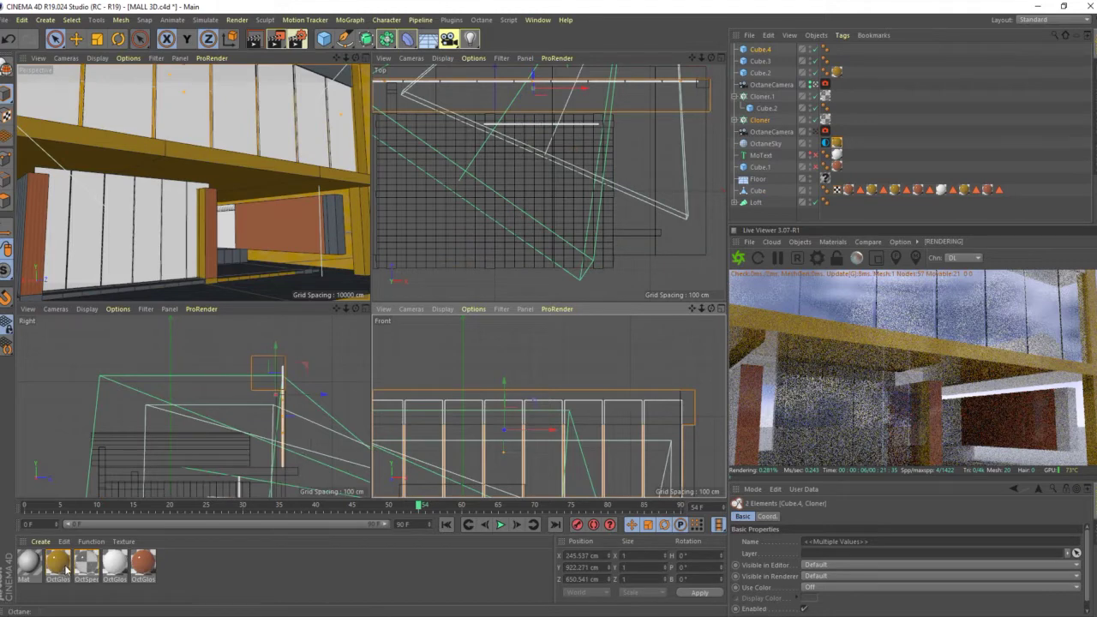
{"action": "left_click_drag", "start_coordinate": [145, 579], "coordinate": [192, 580]}
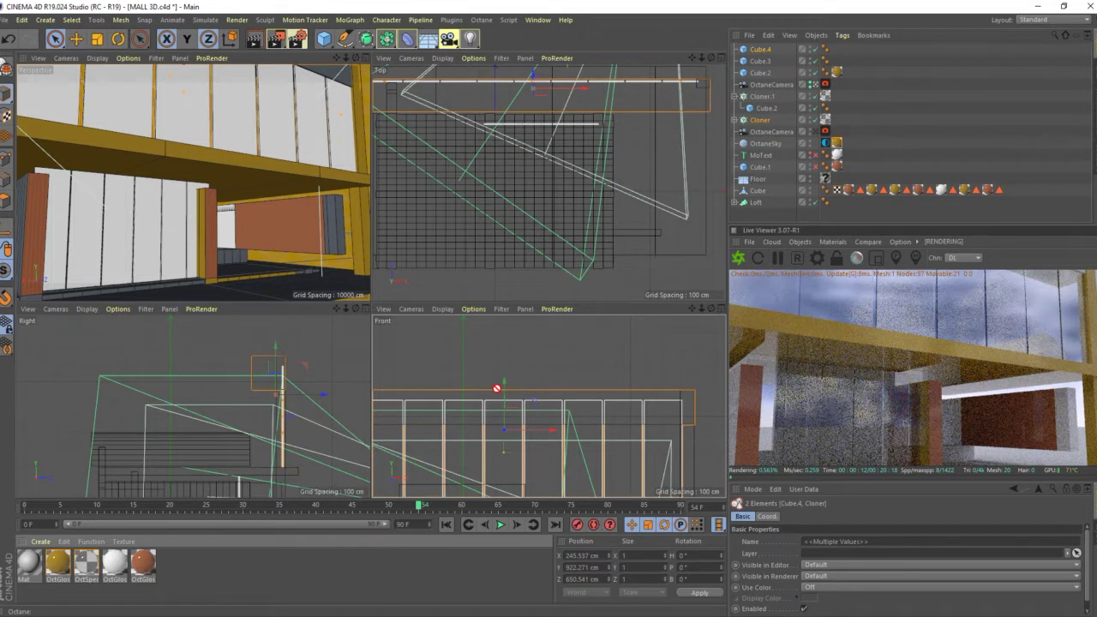
{"action": "left_click_drag", "start_coordinate": [497, 389], "coordinate": [338, 76]}
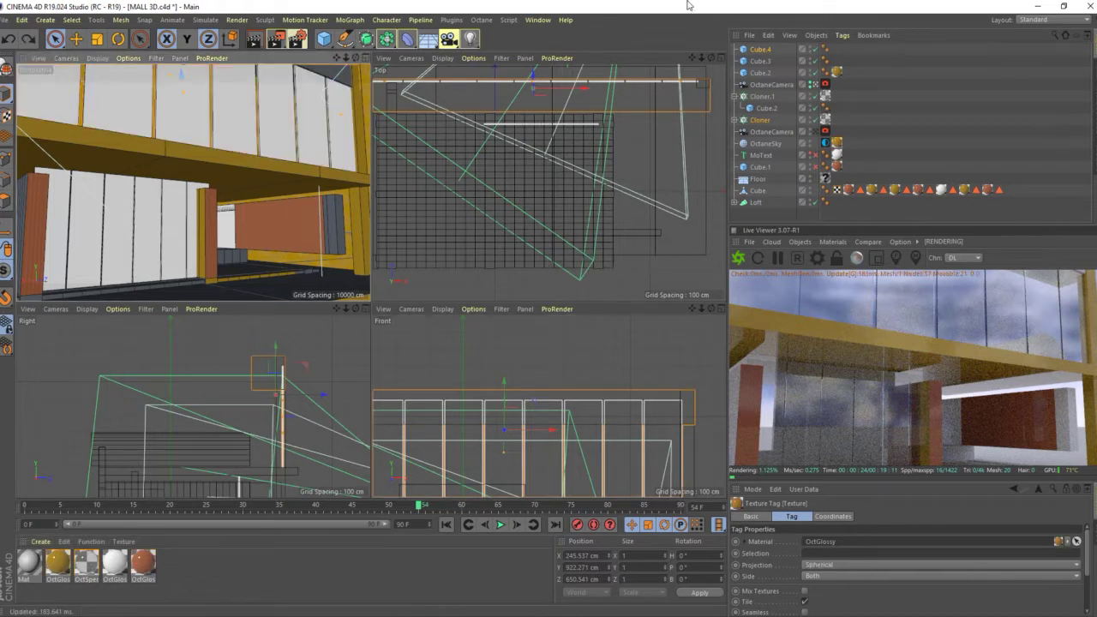
Step: Give Cube.4 its own brown OctGlossy material tag with UVW mapping
{"action": "left_click", "coordinate": [768, 50]}
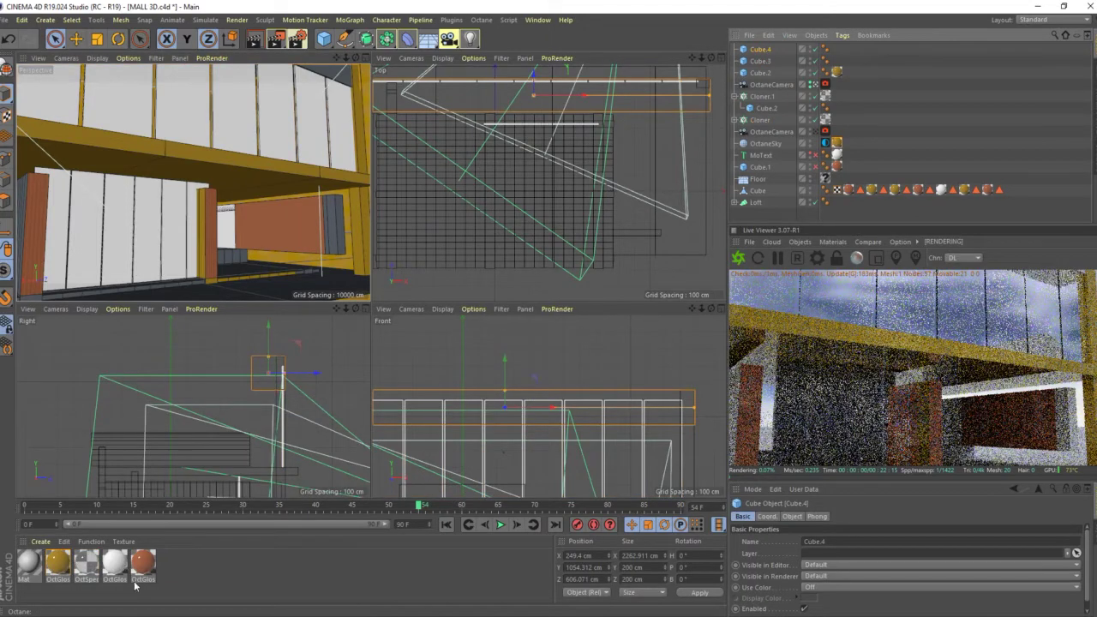
{"action": "left_click_drag", "start_coordinate": [761, 49], "coordinate": [782, 49]}
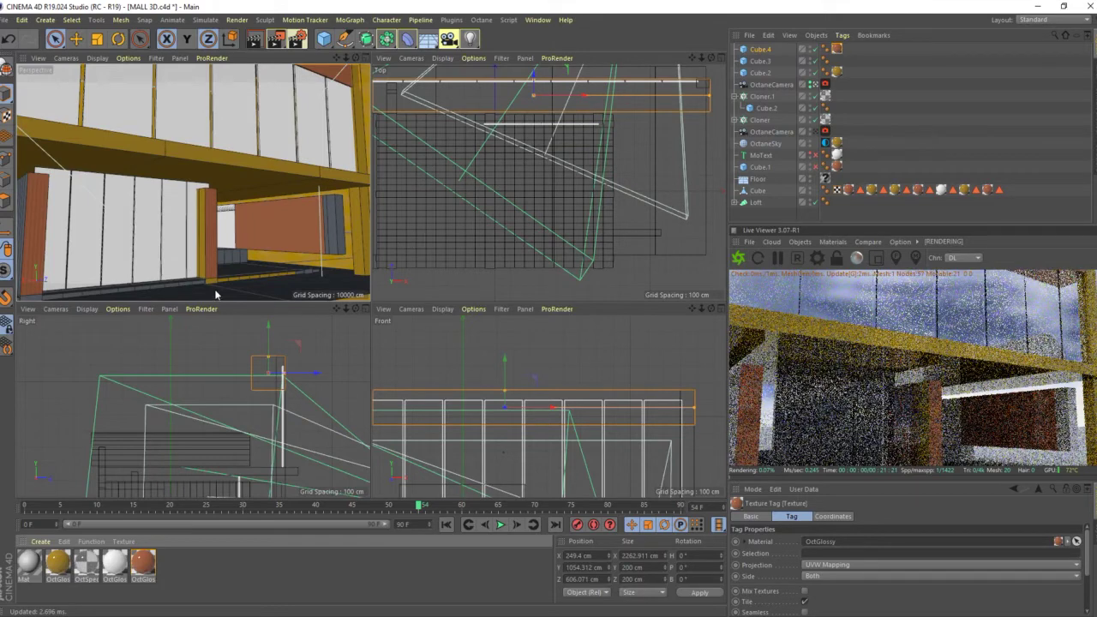
{"action": "left_click", "coordinate": [227, 262]}
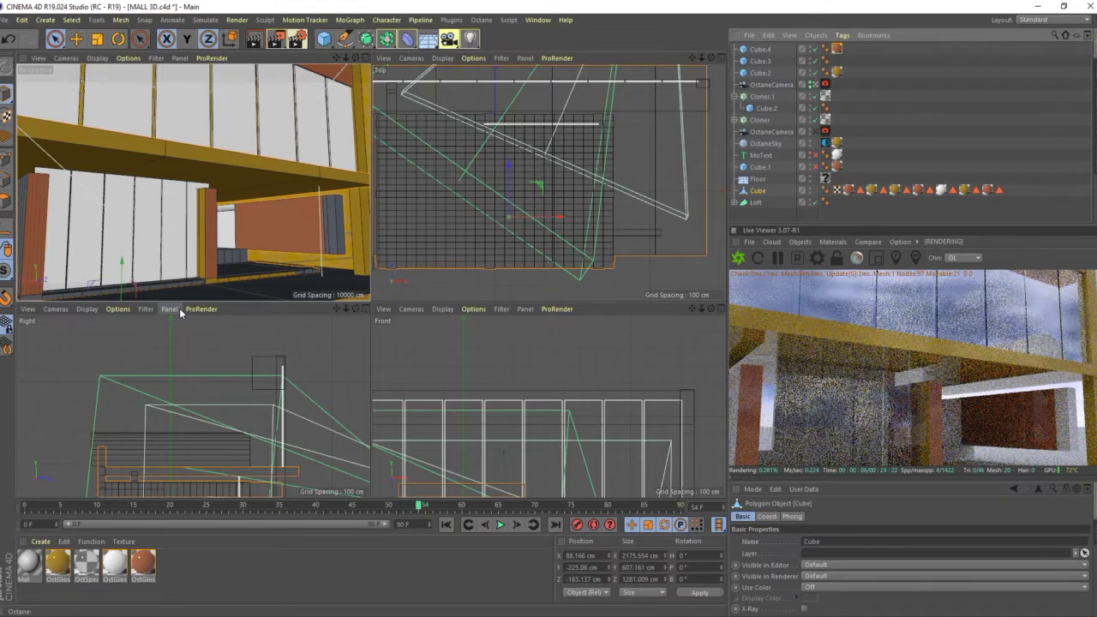
Step: Unhide the brown sign board box and the 'NACY ROAD MALL' MoText
{"action": "left_click", "coordinate": [815, 170]}
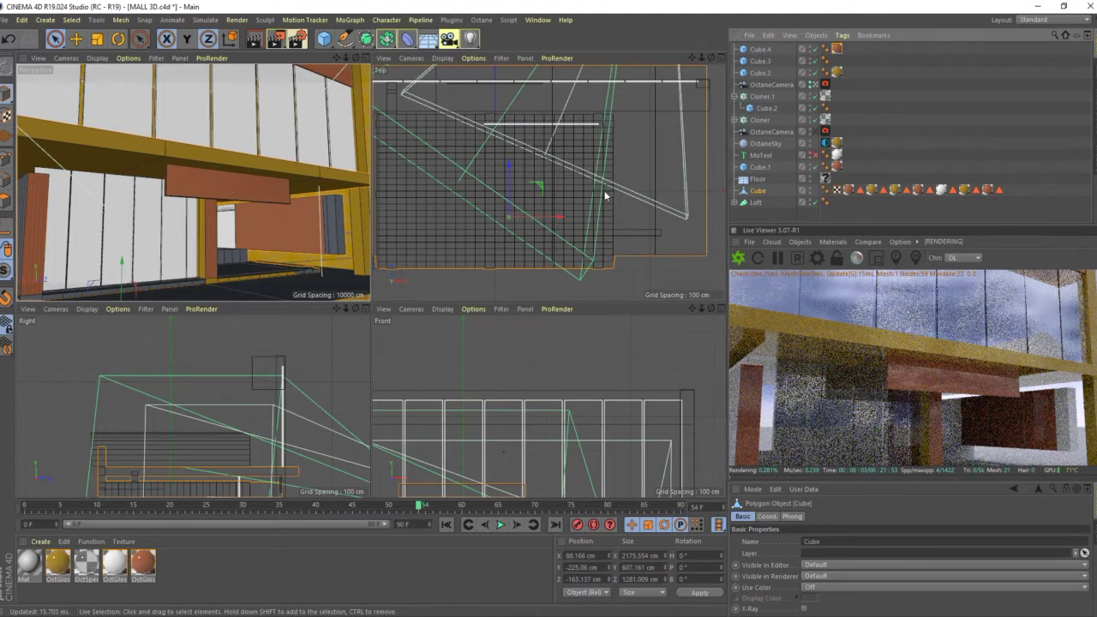
{"action": "left_click", "coordinate": [811, 155]}
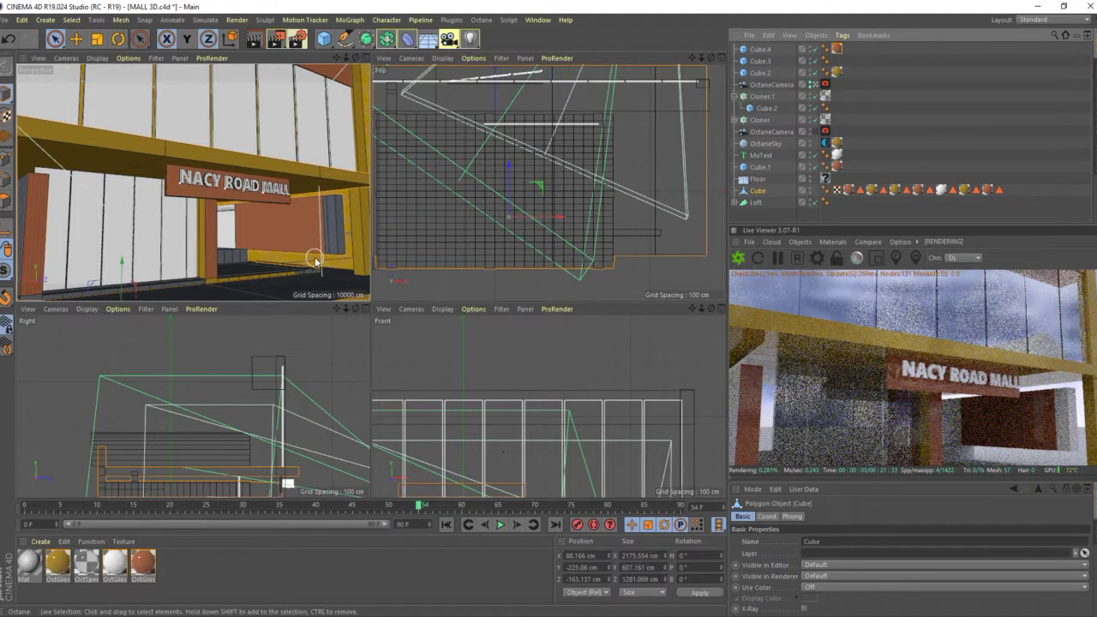
{"action": "left_click", "coordinate": [357, 20]}
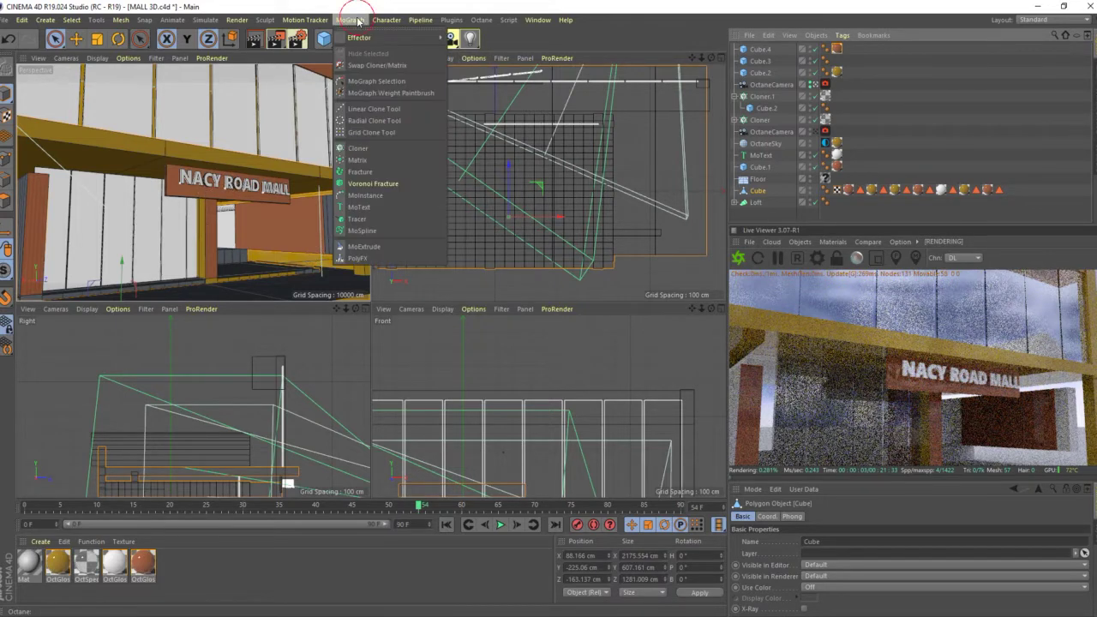
Step: Dismiss the MoGraph menu and select only the Cube object in polygon mode
{"action": "left_click", "coordinate": [360, 208]}
{"action": "left_click", "coordinate": [229, 263]}
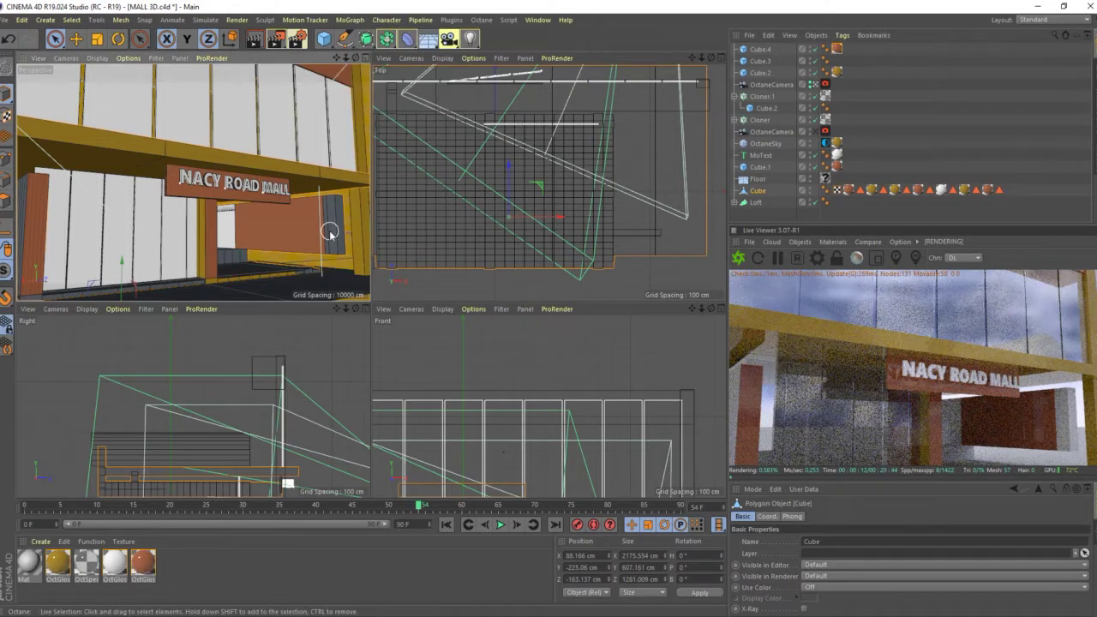
{"action": "left_click", "coordinate": [343, 266], "text": "shift"}
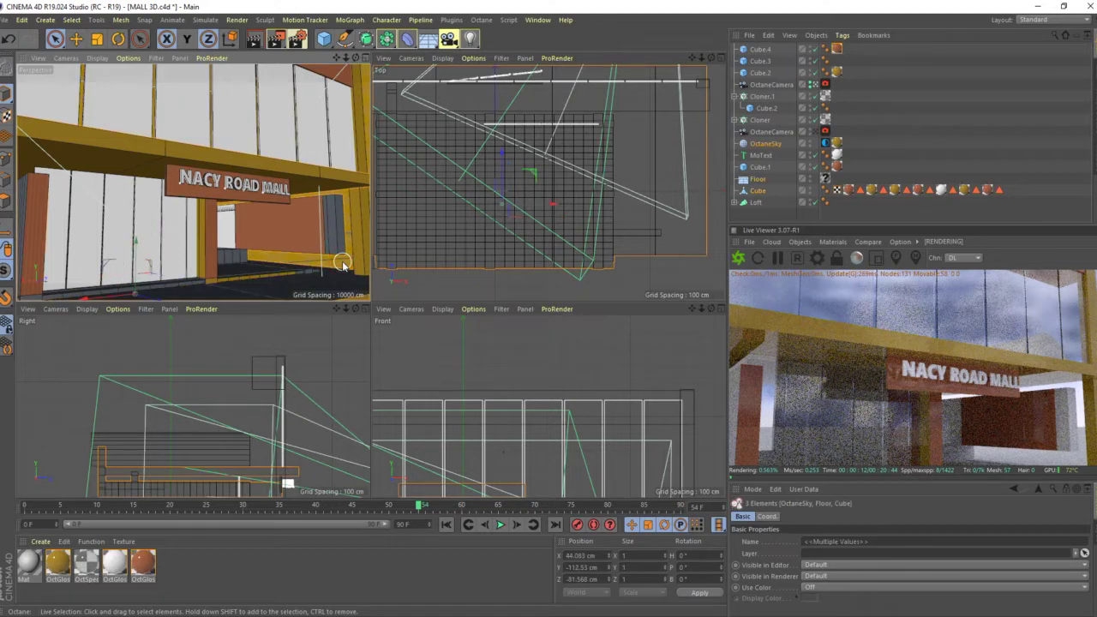
{"action": "left_click", "coordinate": [756, 191]}
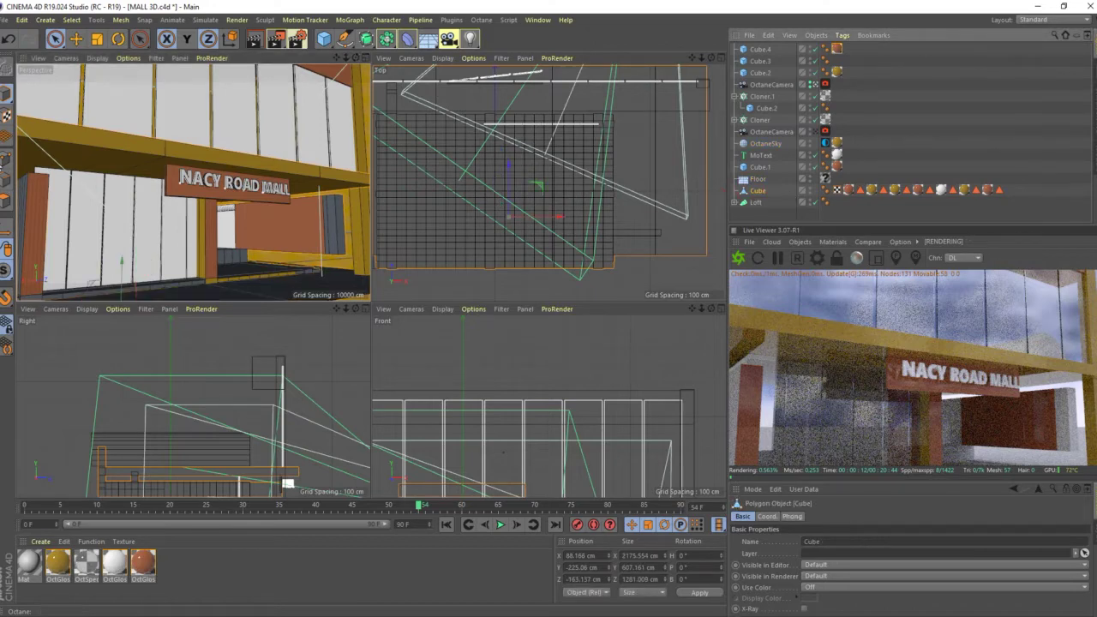
{"action": "left_click", "coordinate": [7, 201]}
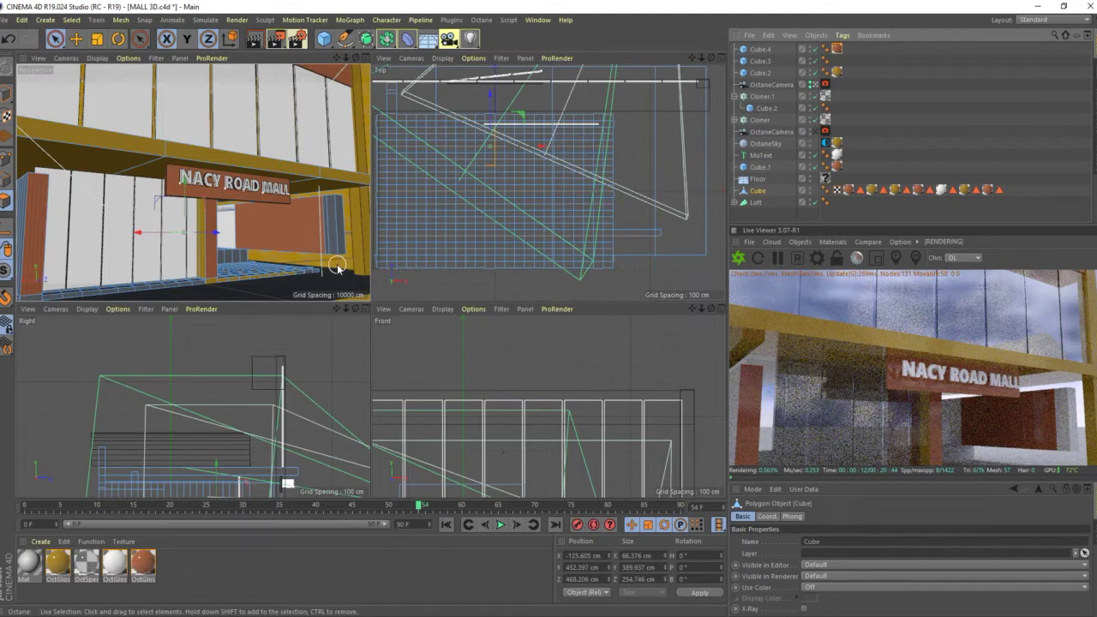
Step: Reframe the side view on the building and enlarge the Octane Live Viewer preview
{"action": "scroll", "coordinate": [549, 374], "scroll_direction": "down", "scroll_amount": 2}
{"action": "scroll", "coordinate": [562, 381], "scroll_direction": "down", "scroll_amount": 1}
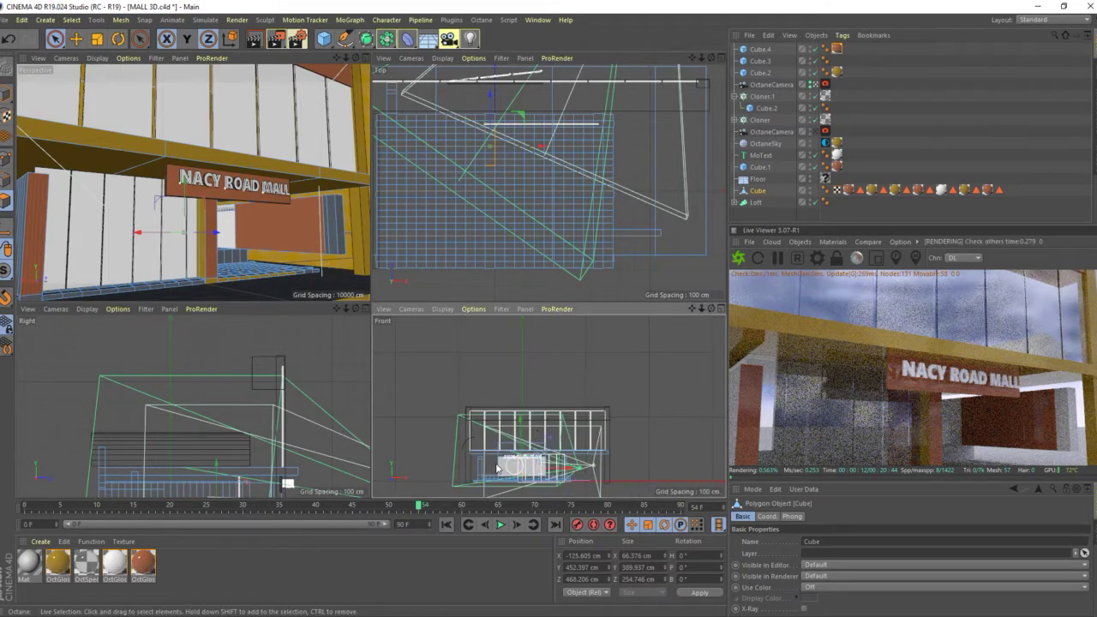
{"action": "scroll", "coordinate": [530, 478], "scroll_direction": "up", "scroll_amount": 3}
{"action": "scroll", "coordinate": [530, 478], "scroll_direction": "up", "scroll_amount": 1}
{"action": "scroll", "coordinate": [527, 421], "scroll_direction": "down", "scroll_amount": 2}
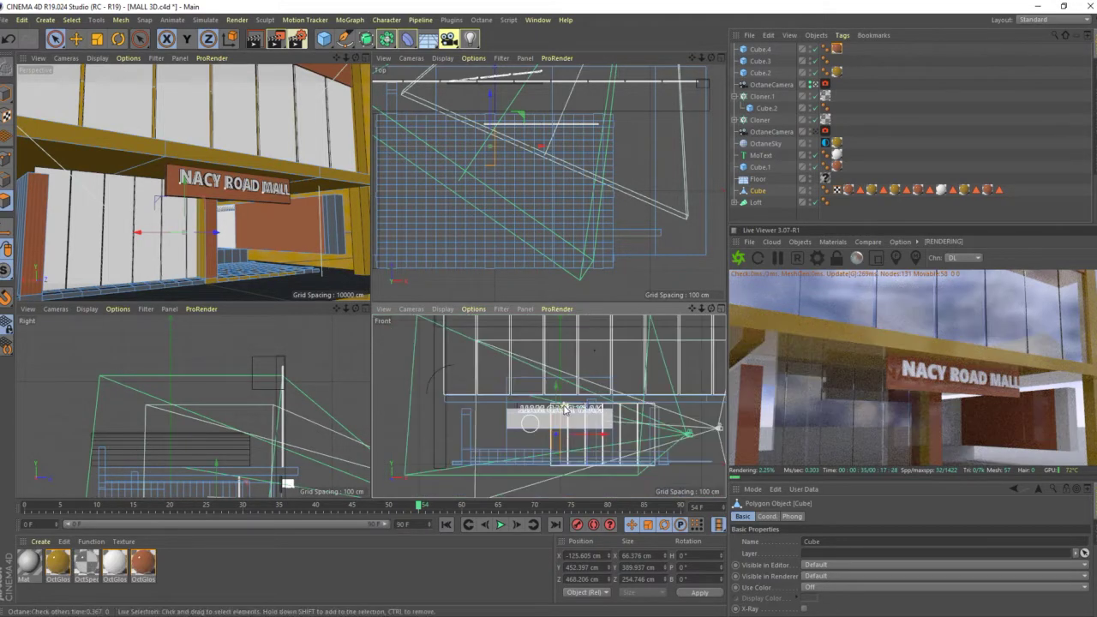
{"action": "scroll", "coordinate": [527, 421], "scroll_direction": "down", "scroll_amount": 2}
{"action": "scroll", "coordinate": [287, 430], "scroll_direction": "down", "scroll_amount": 1}
{"action": "scroll", "coordinate": [265, 446], "scroll_direction": "down", "scroll_amount": 1}
{"action": "scroll", "coordinate": [260, 452], "scroll_direction": "down", "scroll_amount": 1}
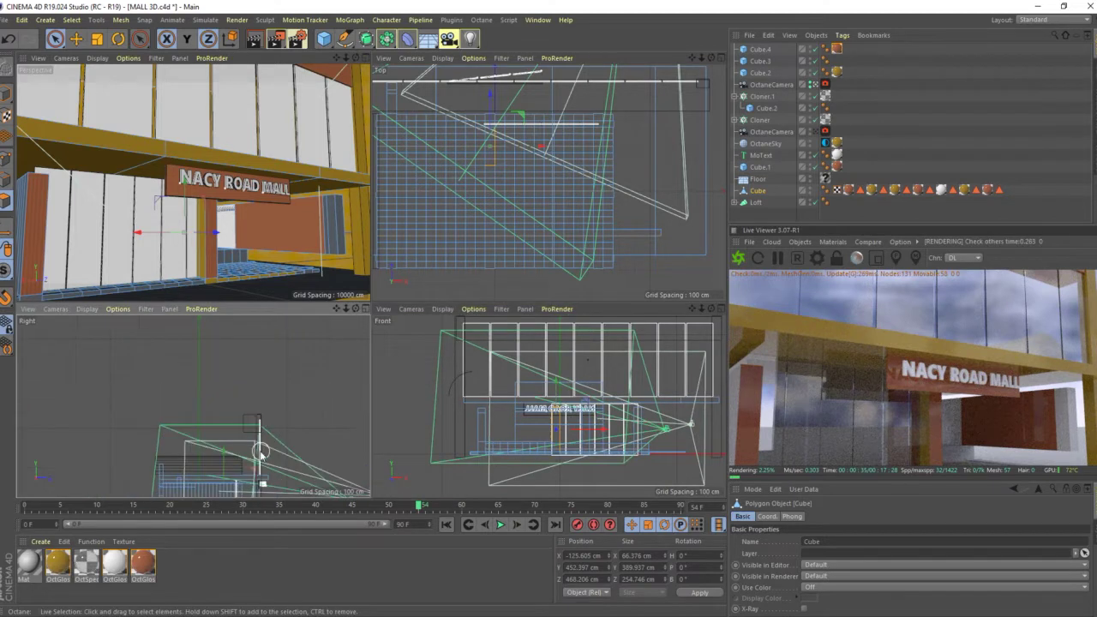
{"action": "scroll", "coordinate": [260, 452], "scroll_direction": "up", "scroll_amount": 1}
{"action": "middle_click_drag", "start_coordinate": [261, 436], "coordinate": [230, 390], "text": "alt"}
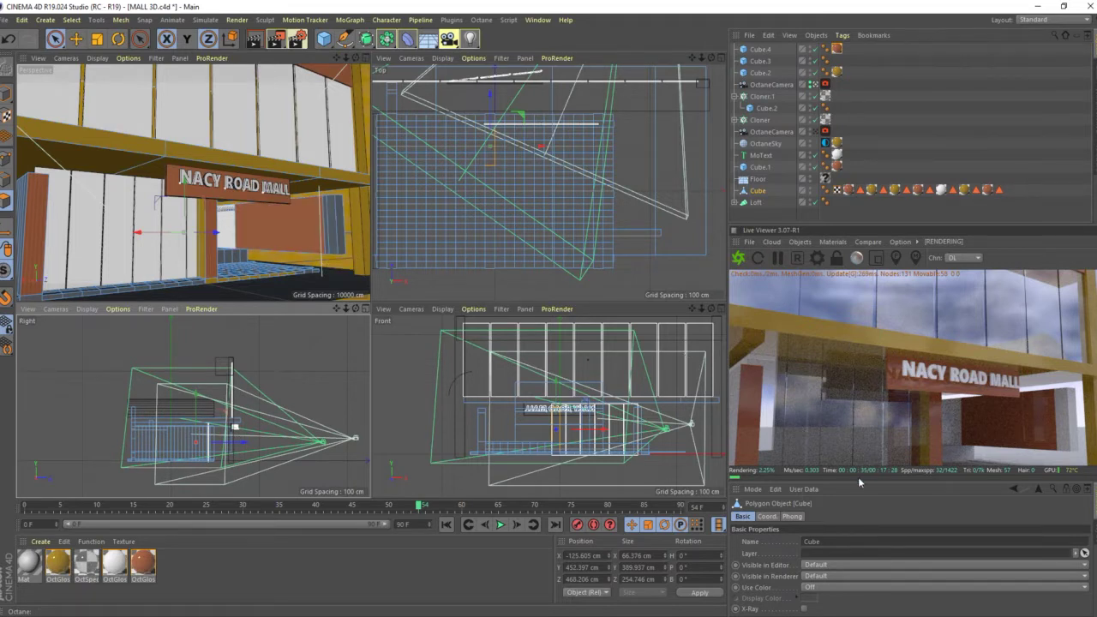
{"action": "left_click_drag", "start_coordinate": [860, 483], "coordinate": [854, 590]}
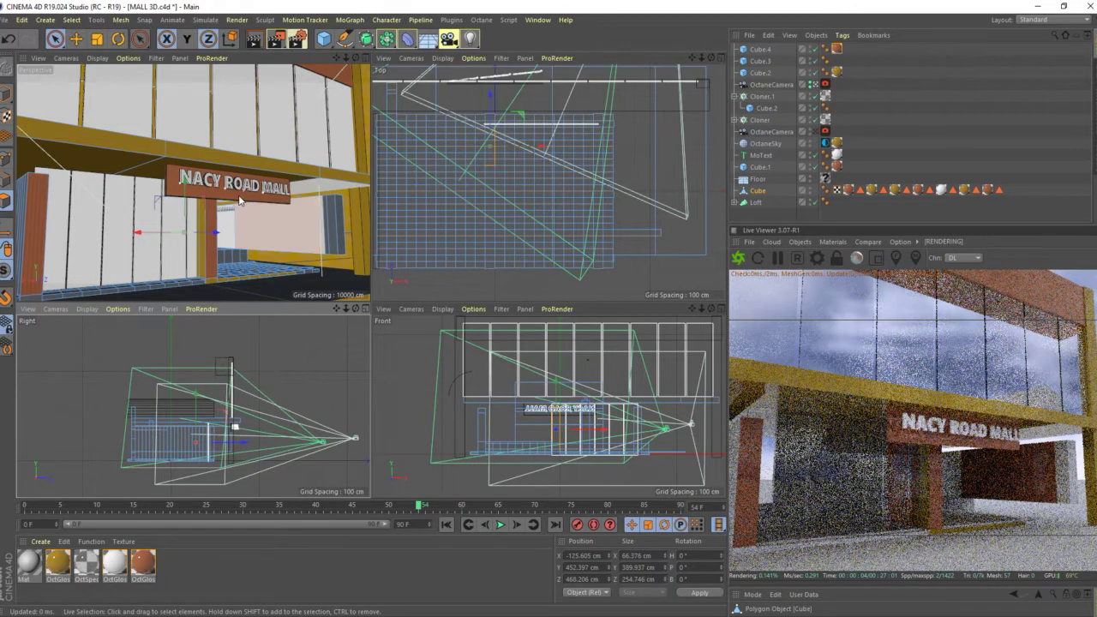
{"action": "scroll", "coordinate": [214, 214], "scroll_direction": "down", "scroll_amount": 2}
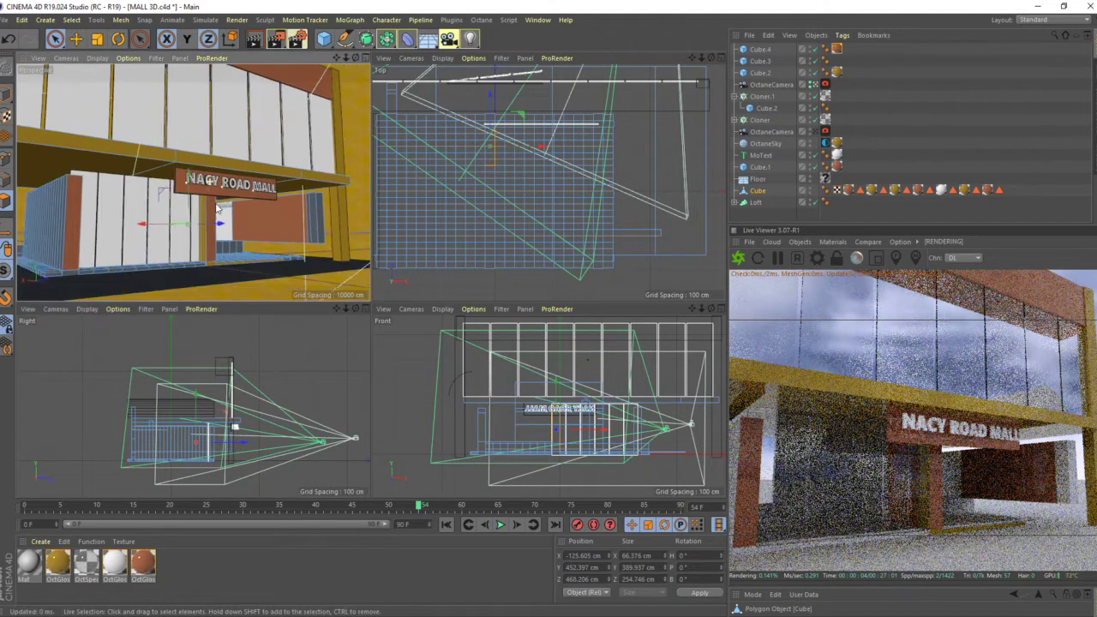
{"action": "scroll", "coordinate": [220, 220], "scroll_direction": "down", "scroll_amount": 2}
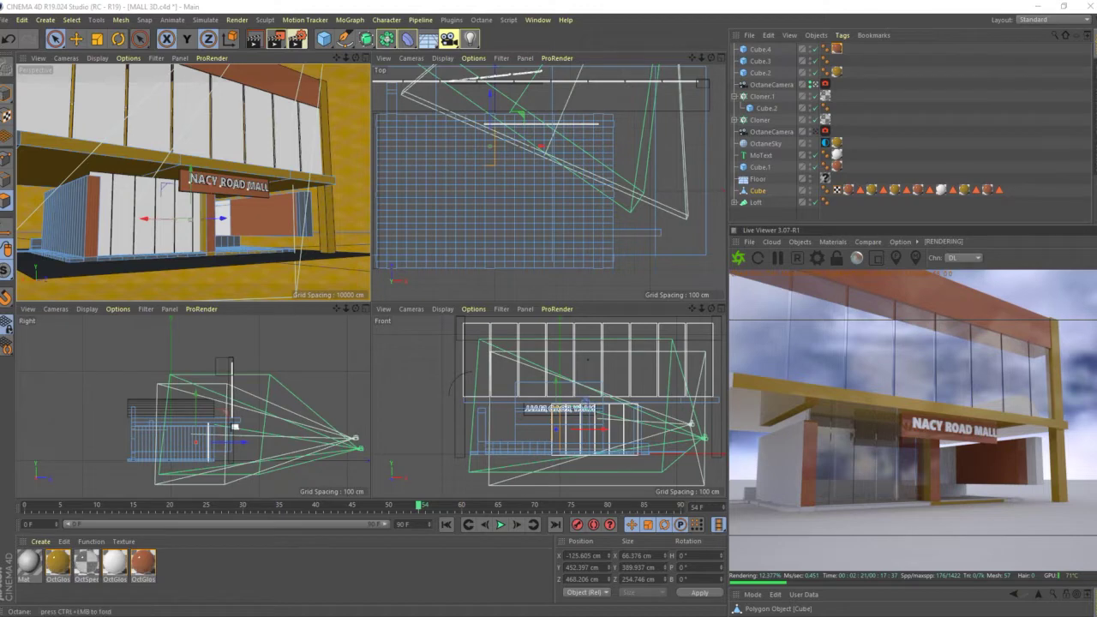
Step: Merge Opel Astra.c4d from Documents into the mall scene and select the car
{"action": "left_click", "coordinate": [5, 20]}
{"action": "left_click", "coordinate": [15, 49]}
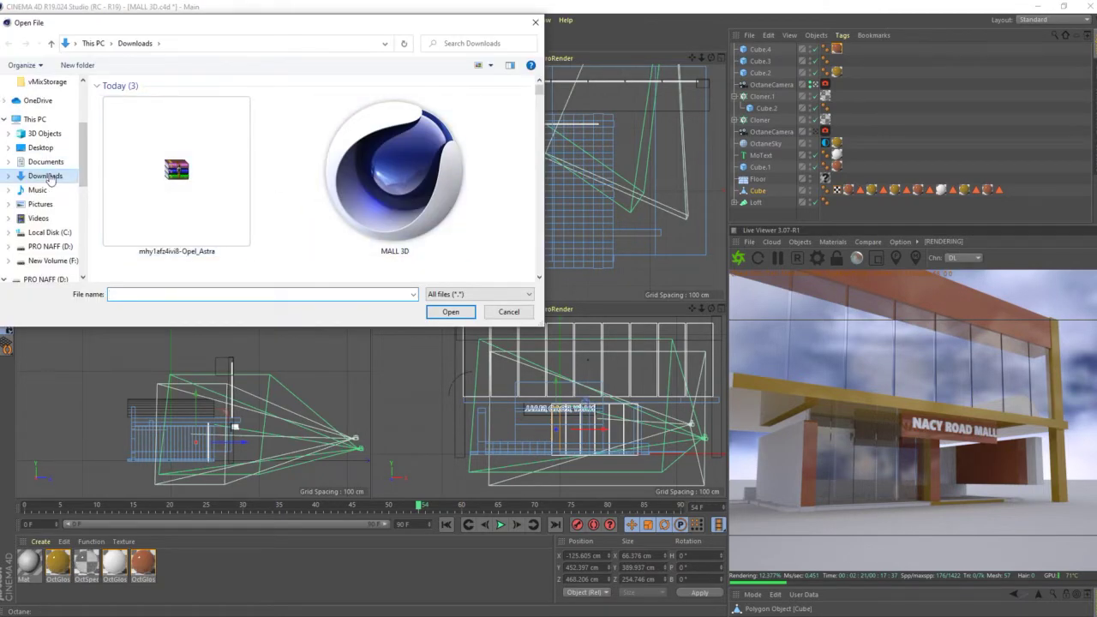
{"action": "left_click", "coordinate": [46, 162]}
{"action": "left_click", "coordinate": [124, 198]}
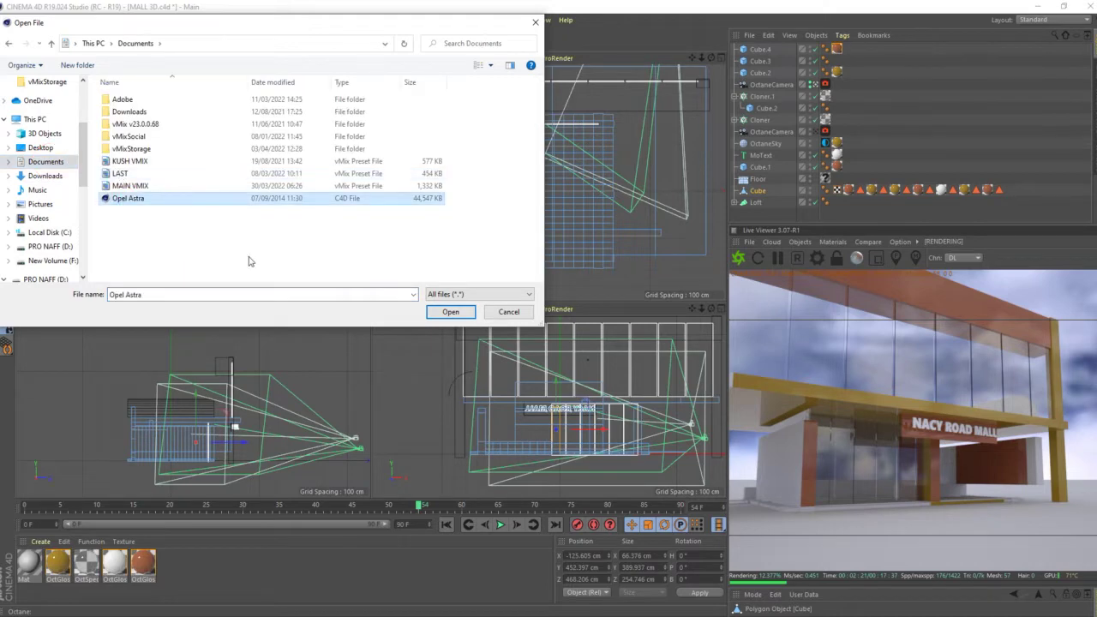
{"action": "left_click", "coordinate": [450, 312]}
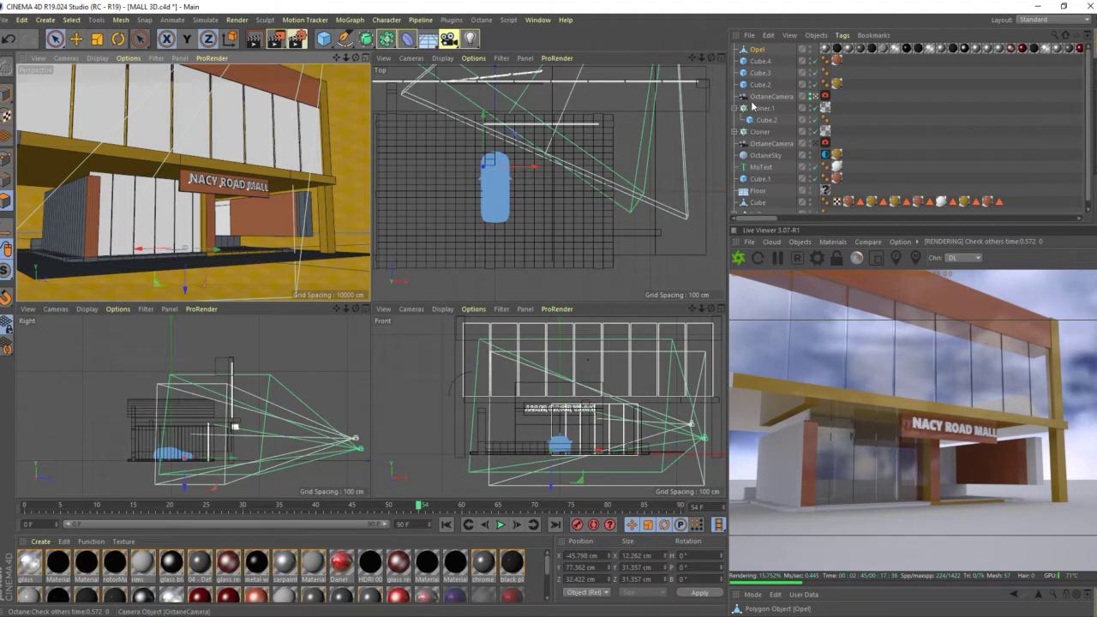
{"action": "scroll", "coordinate": [755, 102], "scroll_direction": "down", "scroll_amount": 1}
{"action": "scroll", "coordinate": [754, 101], "scroll_direction": "up", "scroll_amount": 1}
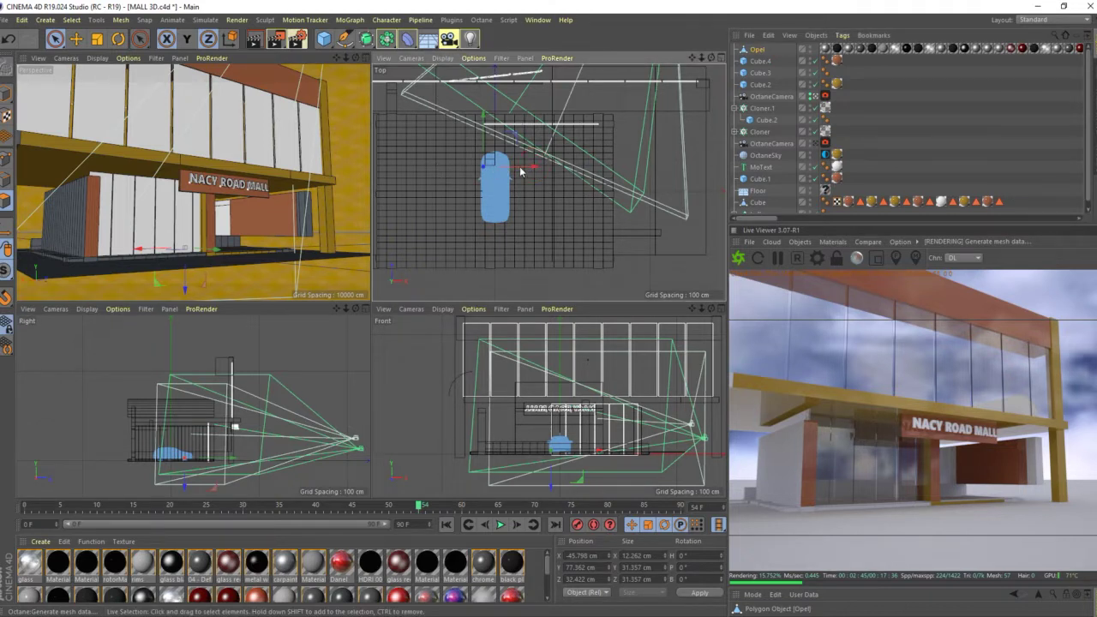
{"action": "left_click", "coordinate": [60, 43]}
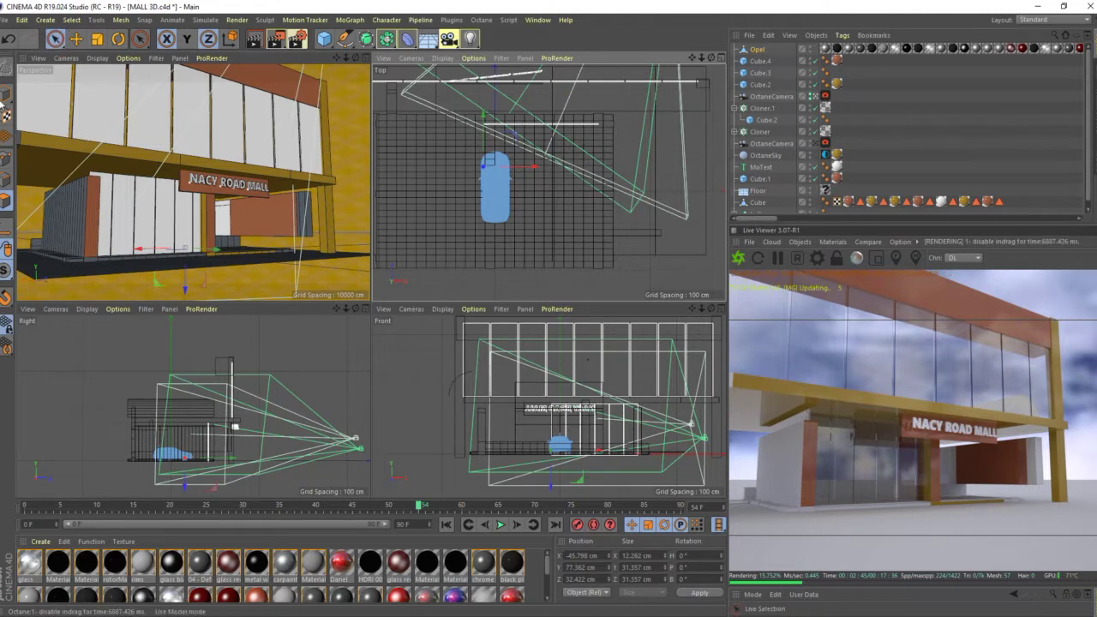
{"action": "left_click", "coordinate": [504, 171]}
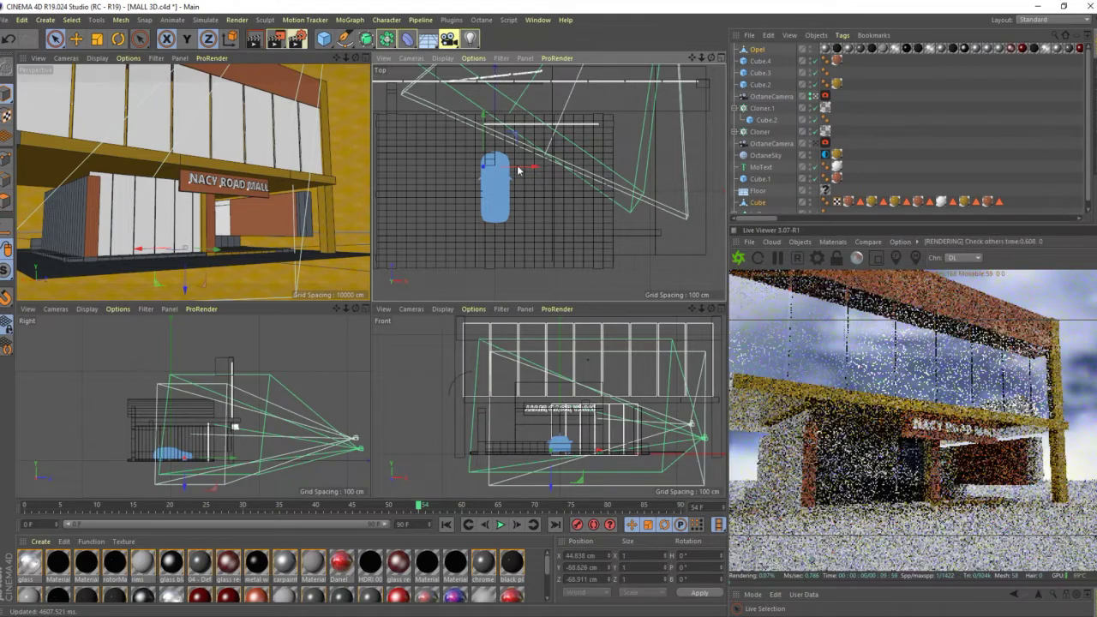
Step: Move the Opel car along X to a spot near the mall entrance and zoom in on it
{"action": "left_click", "coordinate": [759, 50]}
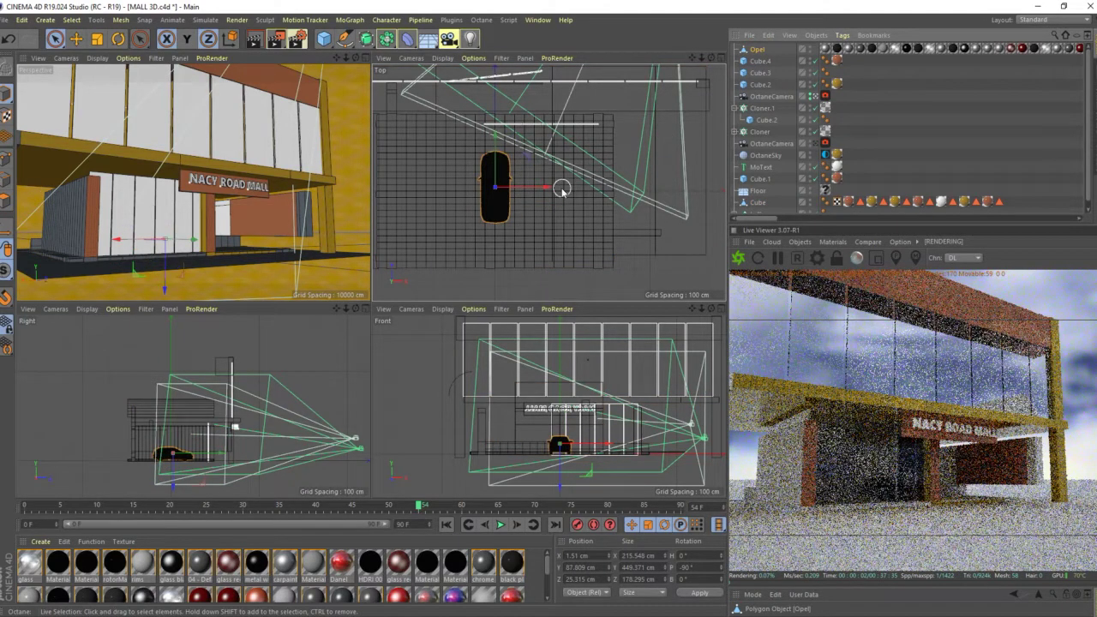
{"action": "mouse_move", "coordinate": [546, 190]}
{"action": "left_mouse_down"}
{"action": "mouse_move", "coordinate": [457, 189]}
{"action": "mouse_move", "coordinate": [677, 211]}
{"action": "left_mouse_up"}
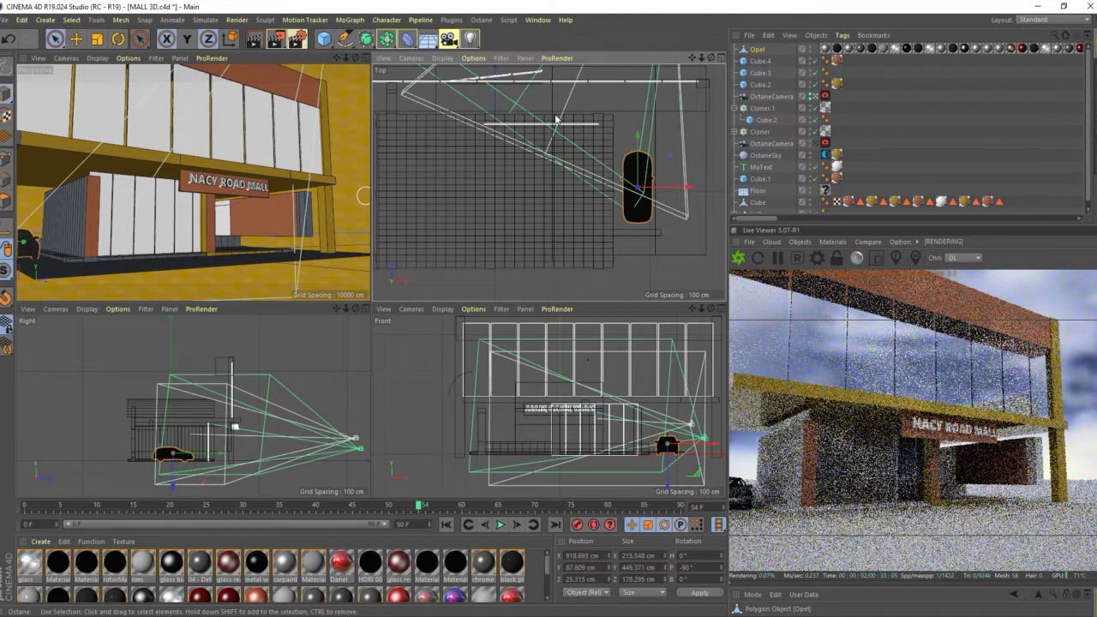
{"action": "left_click", "coordinate": [821, 99]}
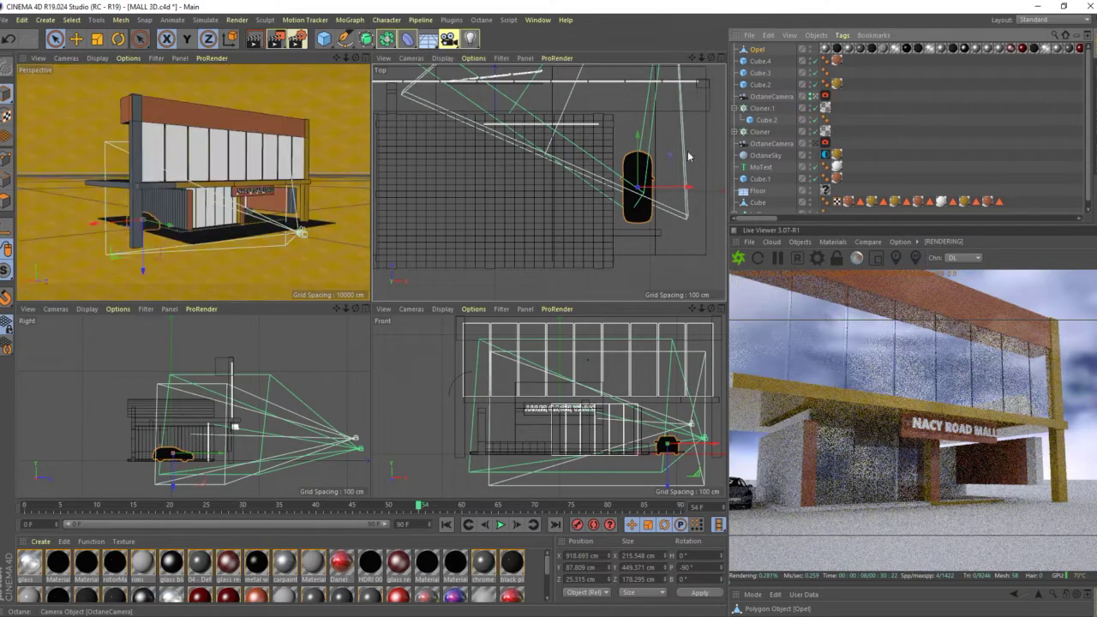
{"action": "scroll", "coordinate": [134, 225], "scroll_direction": "up", "scroll_amount": 5}
{"action": "scroll", "coordinate": [135, 226], "scroll_direction": "up", "scroll_amount": 2}
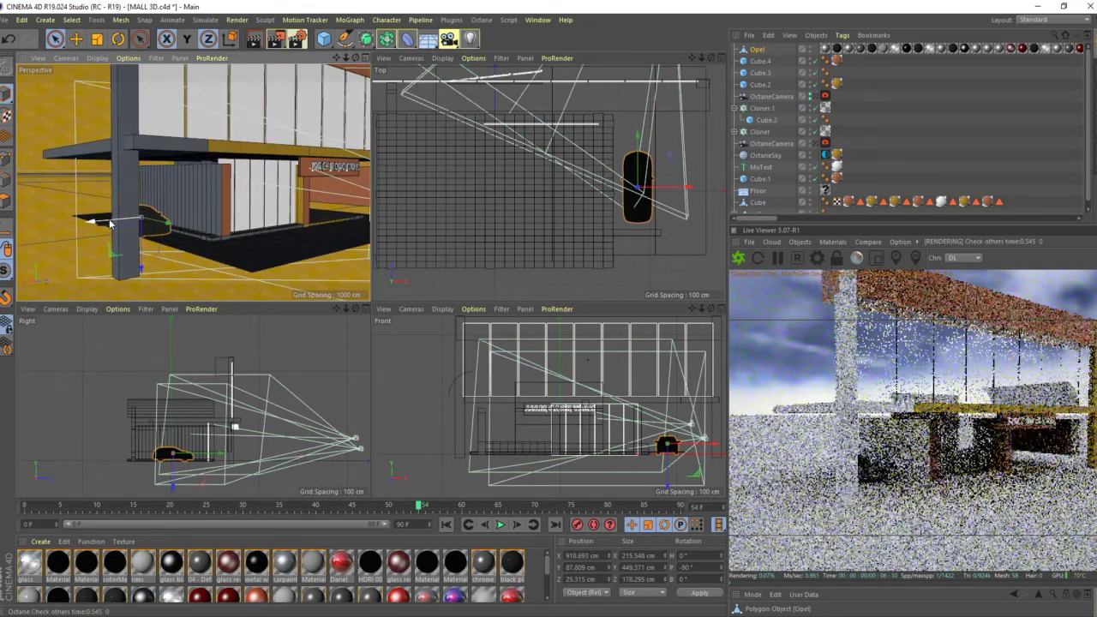
{"action": "scroll", "coordinate": [118, 225], "scroll_direction": "up", "scroll_amount": 2}
{"action": "scroll", "coordinate": [128, 226], "scroll_direction": "up", "scroll_amount": 2}
{"action": "scroll", "coordinate": [109, 219], "scroll_direction": "up", "scroll_amount": 2}
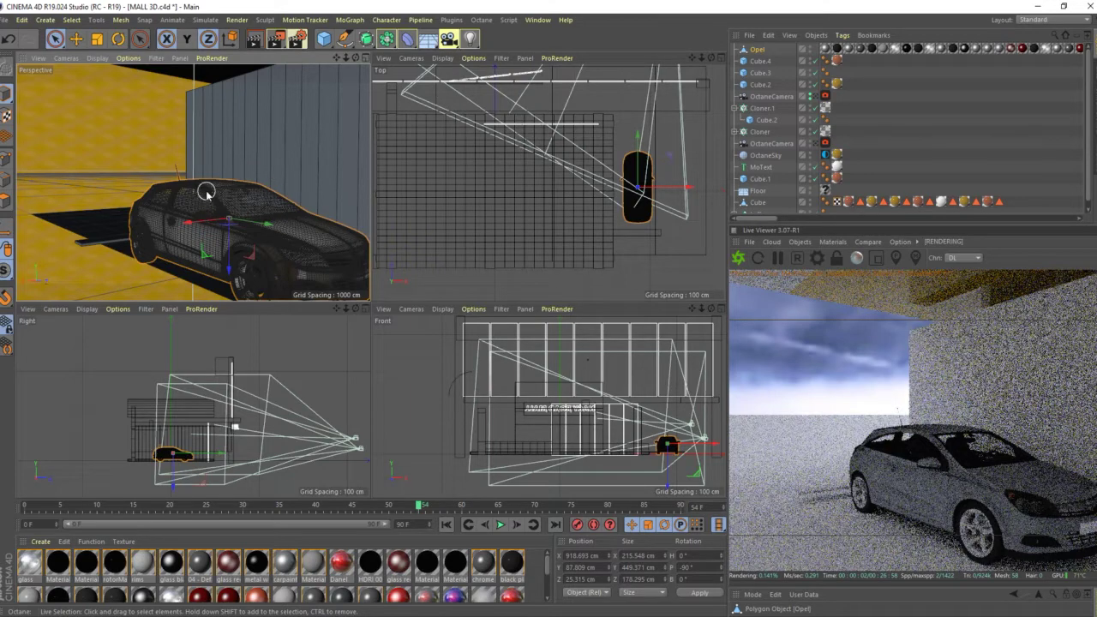
Step: Scale the Opel car up about 120% to roughly 373 × 777 × 308 cm
{"action": "left_click", "coordinate": [96, 39]}
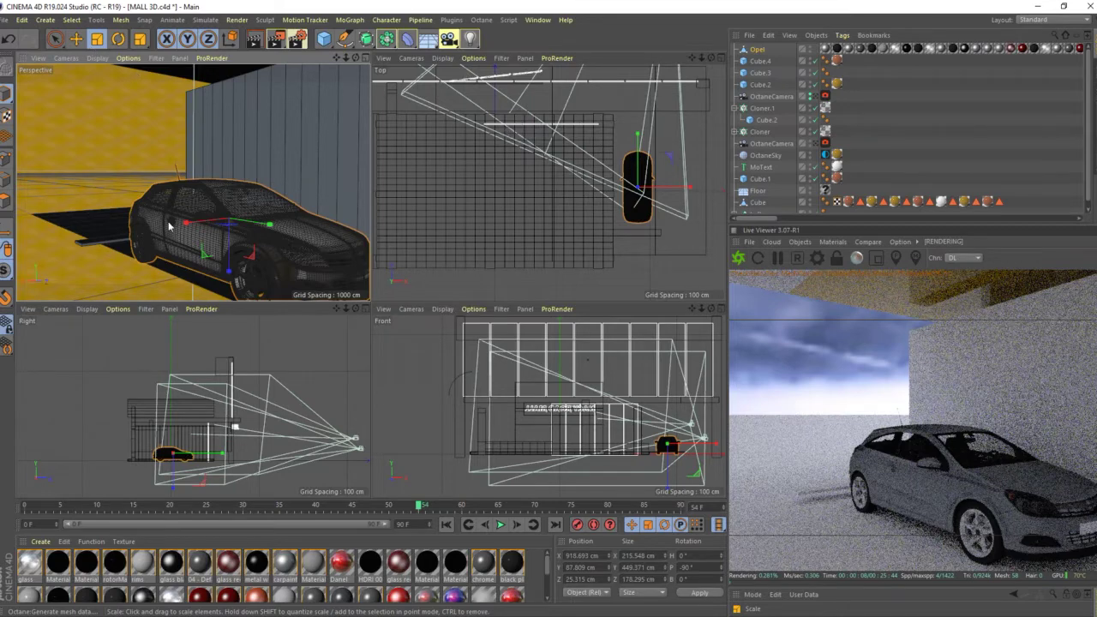
{"action": "left_click_drag", "start_coordinate": [324, 194], "coordinate": [678, 171]}
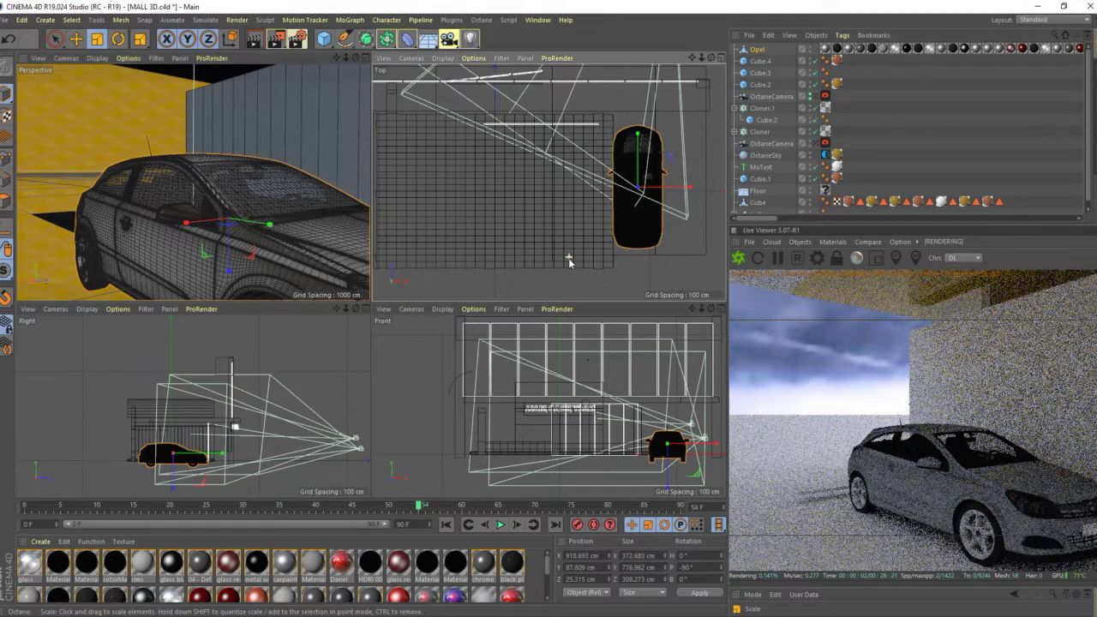
{"action": "mouse_move", "coordinate": [569, 257]}
{"action": "left_mouse_down", "text": "alt"}
{"action": "mouse_move", "coordinate": [589, 286]}
{"action": "mouse_move", "coordinate": [590, 155]}
{"action": "left_mouse_up", "text": "alt"}
{"action": "left_click_drag", "start_coordinate": [93, 243], "coordinate": [167, 226], "text": "alt"}
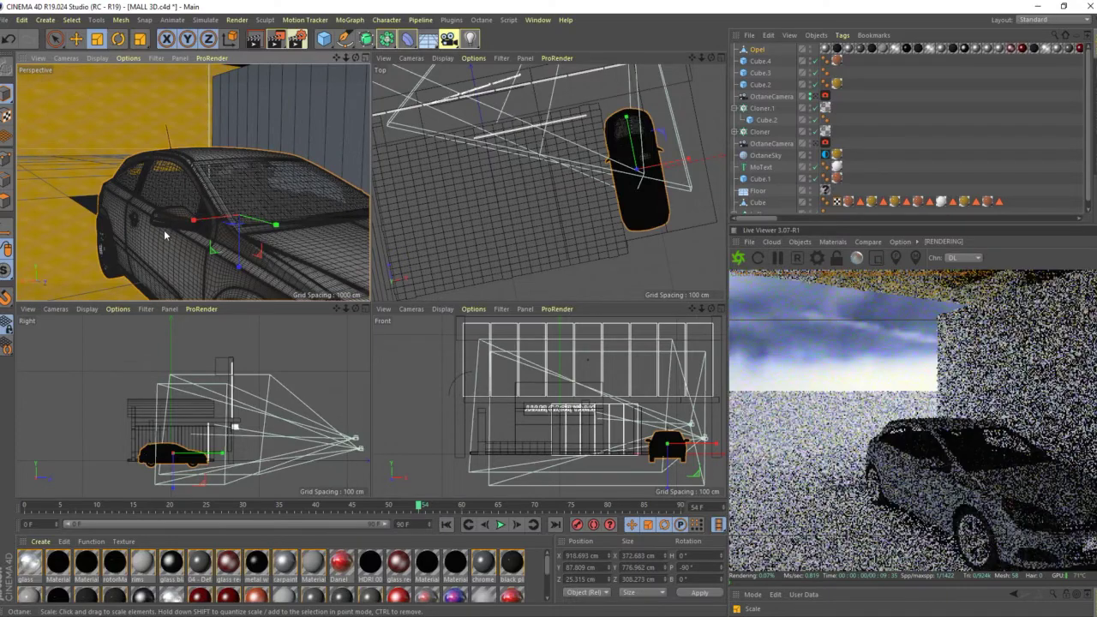
{"action": "scroll", "coordinate": [175, 236], "scroll_direction": "up", "scroll_amount": 3}
{"action": "scroll", "coordinate": [171, 232], "scroll_direction": "down", "scroll_amount": 2}
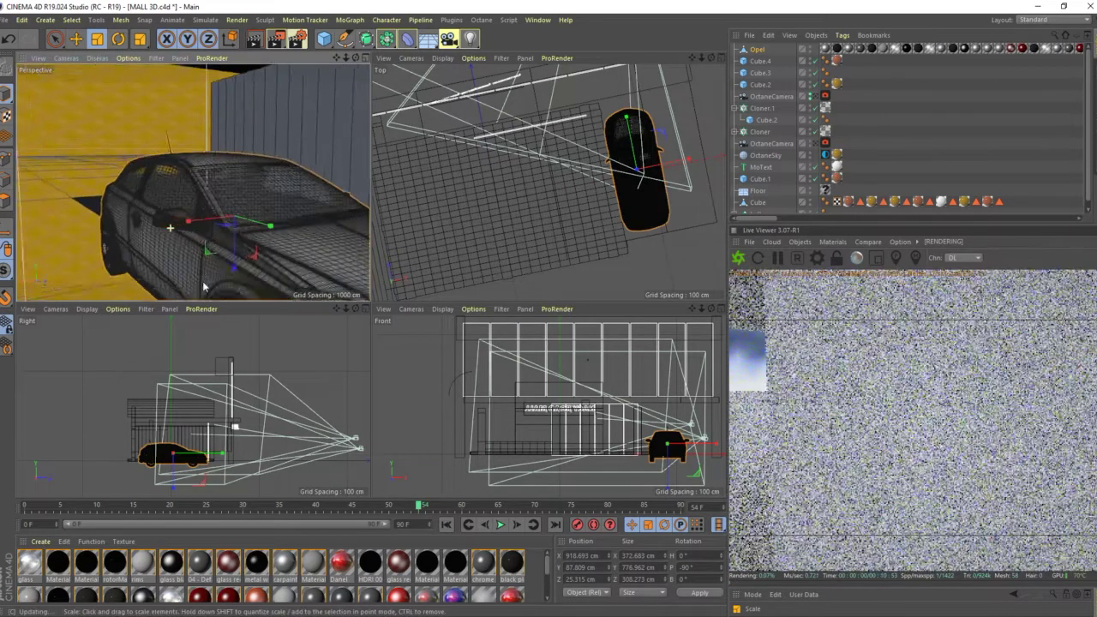
{"action": "scroll", "coordinate": [170, 227], "scroll_direction": "up", "scroll_amount": 2}
{"action": "mouse_move", "coordinate": [170, 227]}
{"action": "left_mouse_down", "text": "alt"}
{"action": "mouse_move", "coordinate": [197, 193]}
{"action": "mouse_move", "coordinate": [168, 184]}
{"action": "mouse_move", "coordinate": [159, 197]}
{"action": "left_mouse_up", "text": "alt"}
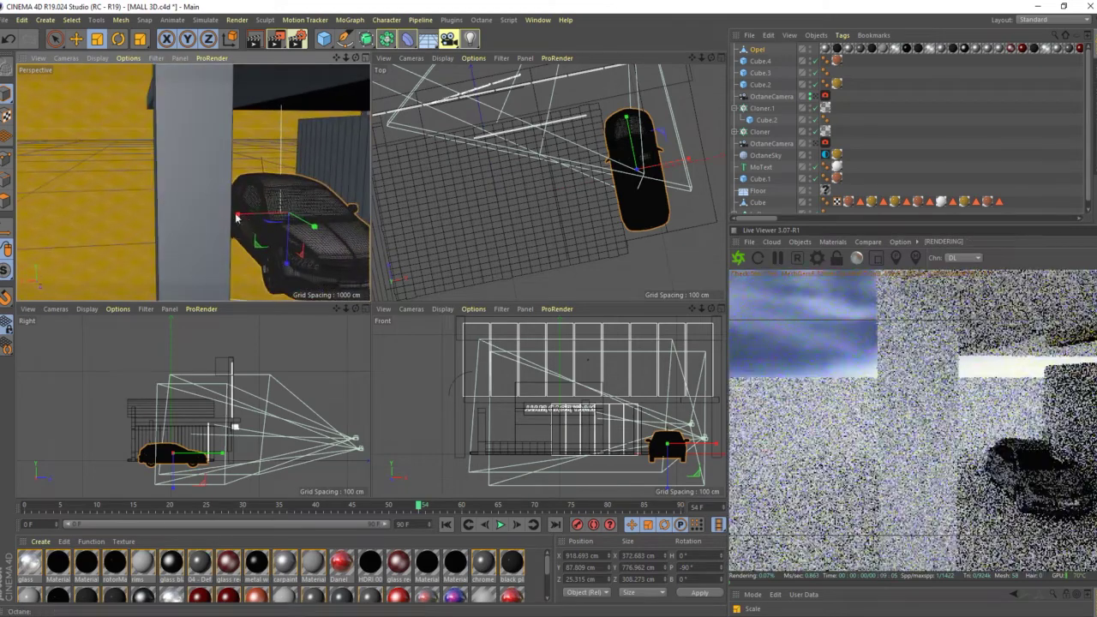
Step: Enlarge the Opel car further to about 472 × 983 × 390 cm
{"action": "left_click", "coordinate": [99, 41]}
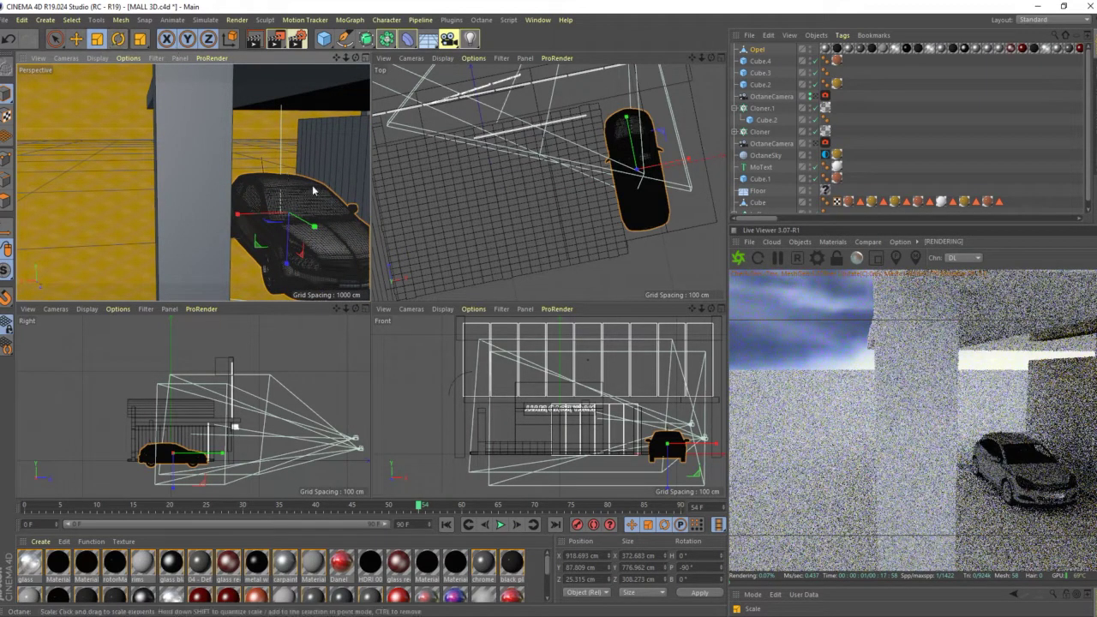
{"action": "left_click", "coordinate": [267, 216]}
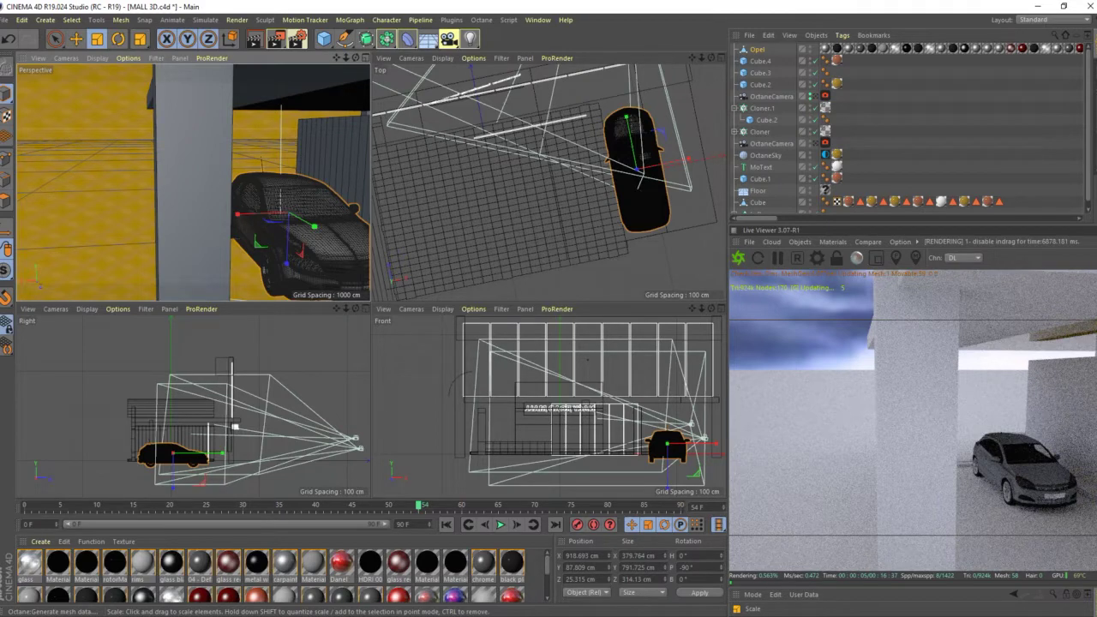
{"action": "left_click_drag", "start_coordinate": [283, 186], "coordinate": [311, 186]}
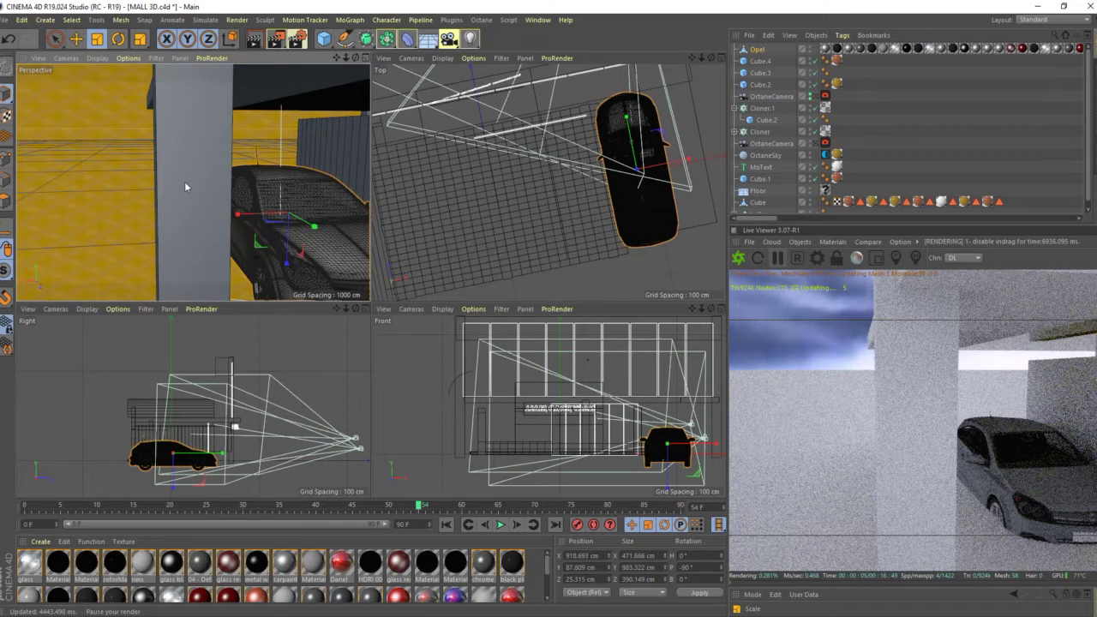
{"action": "mouse_move", "coordinate": [185, 187]}
{"action": "left_mouse_down", "text": "alt"}
{"action": "mouse_move", "coordinate": [277, 172]}
{"action": "mouse_move", "coordinate": [302, 239]}
{"action": "mouse_move", "coordinate": [290, 197]}
{"action": "mouse_move", "coordinate": [256, 156]}
{"action": "left_mouse_up", "text": "alt"}
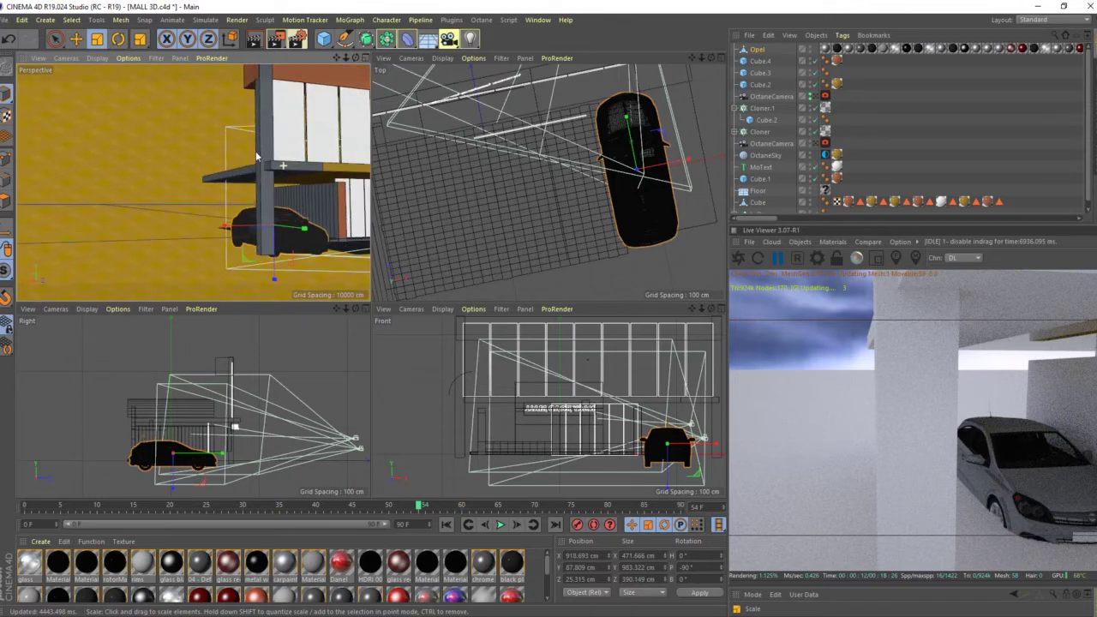
Step: Move the Opel onto the ground beside the storefront, at Y 160.39 cm and Z 222.679 cm
{"action": "left_click", "coordinate": [77, 38]}
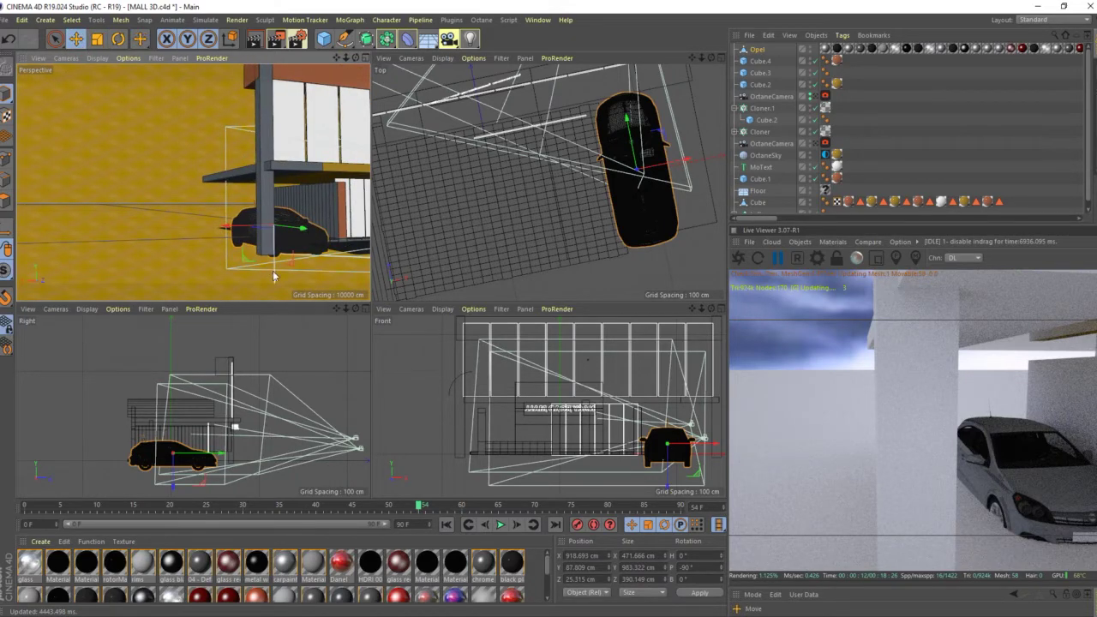
{"action": "mouse_move", "coordinate": [273, 276]}
{"action": "left_mouse_down"}
{"action": "mouse_move", "coordinate": [276, 259]}
{"action": "mouse_move", "coordinate": [358, 289]}
{"action": "mouse_move", "coordinate": [302, 267]}
{"action": "mouse_move", "coordinate": [277, 272]}
{"action": "mouse_move", "coordinate": [297, 231]}
{"action": "left_mouse_up"}
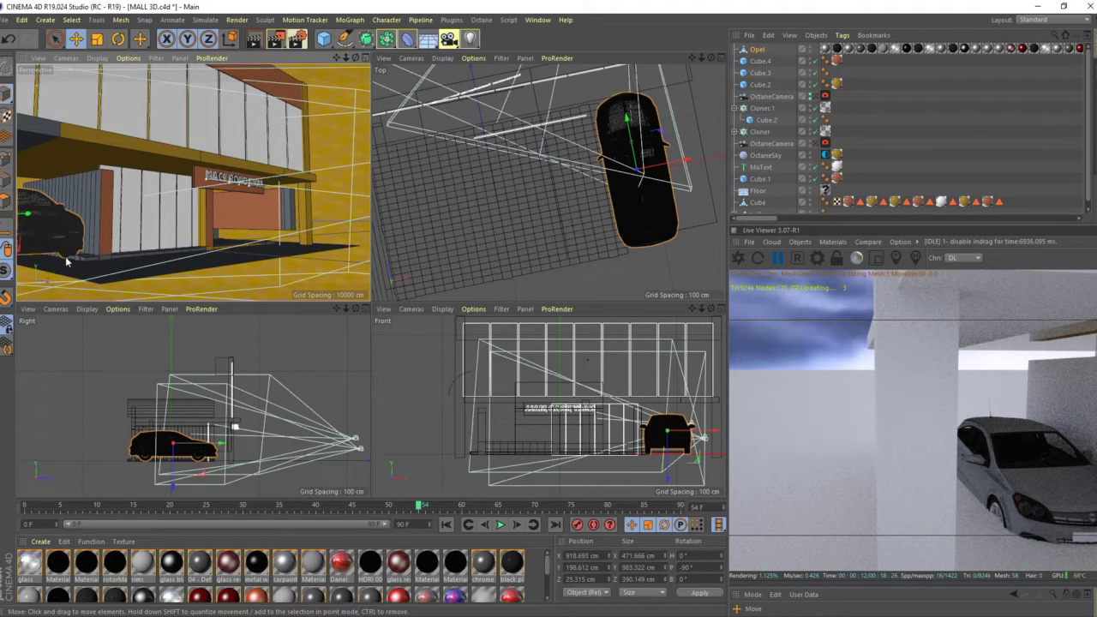
{"action": "left_click_drag", "start_coordinate": [109, 275], "coordinate": [163, 277], "text": "alt"}
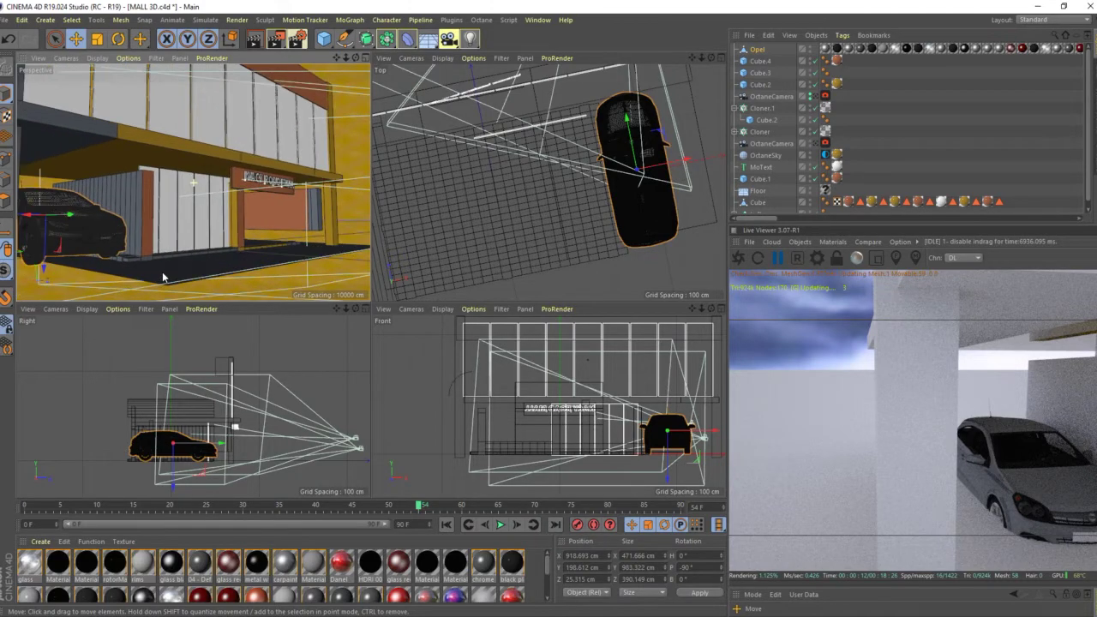
{"action": "mouse_move", "coordinate": [49, 285]}
{"action": "left_mouse_down"}
{"action": "mouse_move", "coordinate": [61, 224]}
{"action": "mouse_move", "coordinate": [22, 242]}
{"action": "left_mouse_up"}
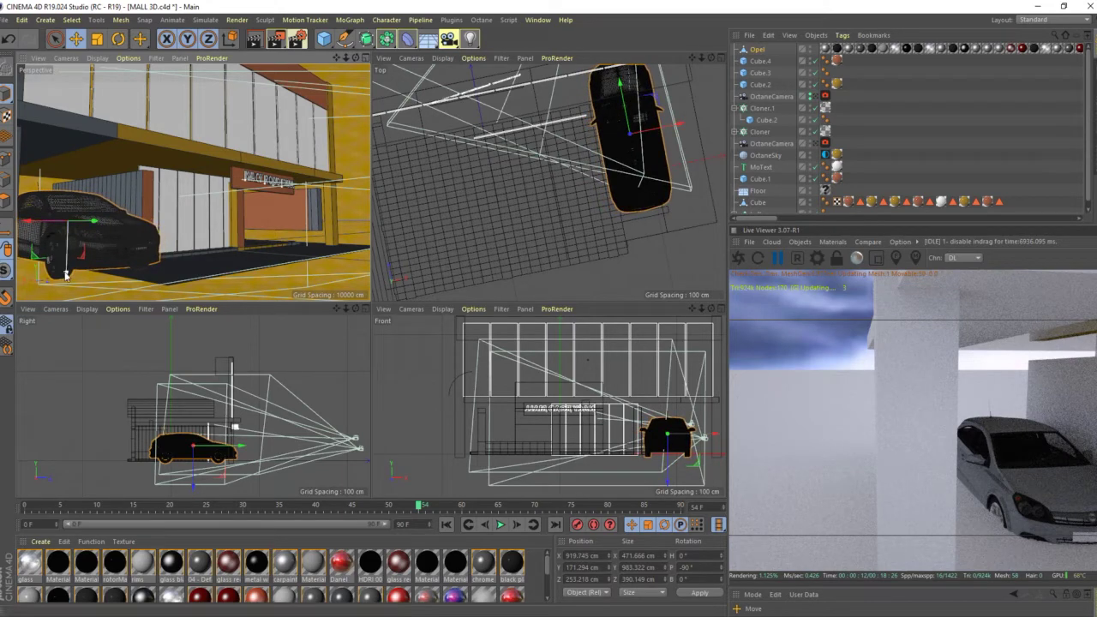
{"action": "left_click_drag", "start_coordinate": [66, 275], "coordinate": [62, 283]}
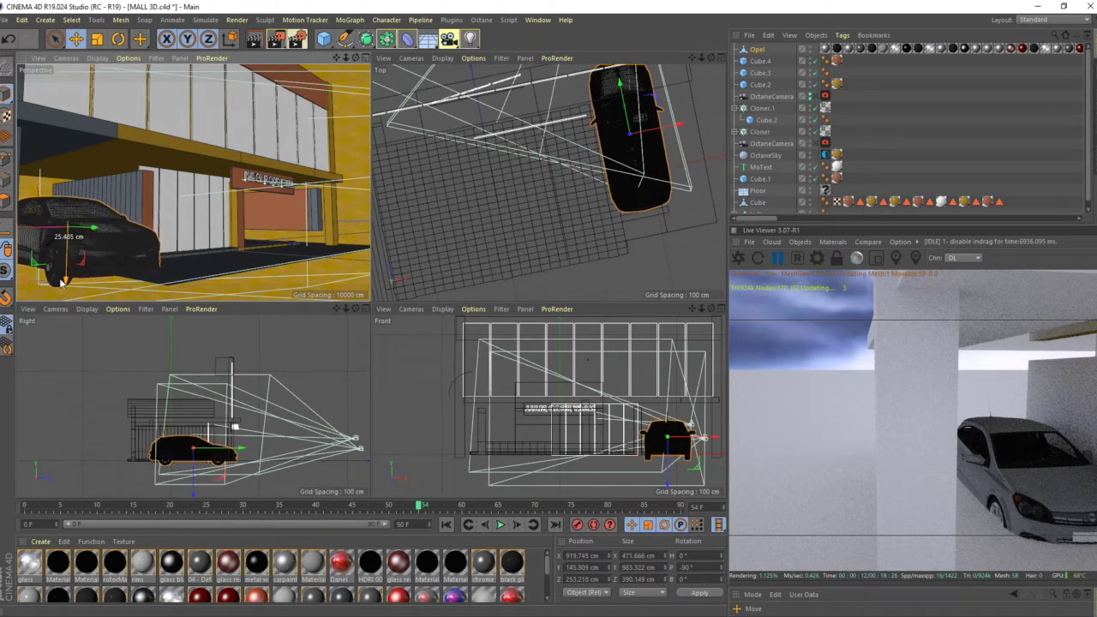
{"action": "left_click_drag", "start_coordinate": [61, 283], "coordinate": [55, 279]}
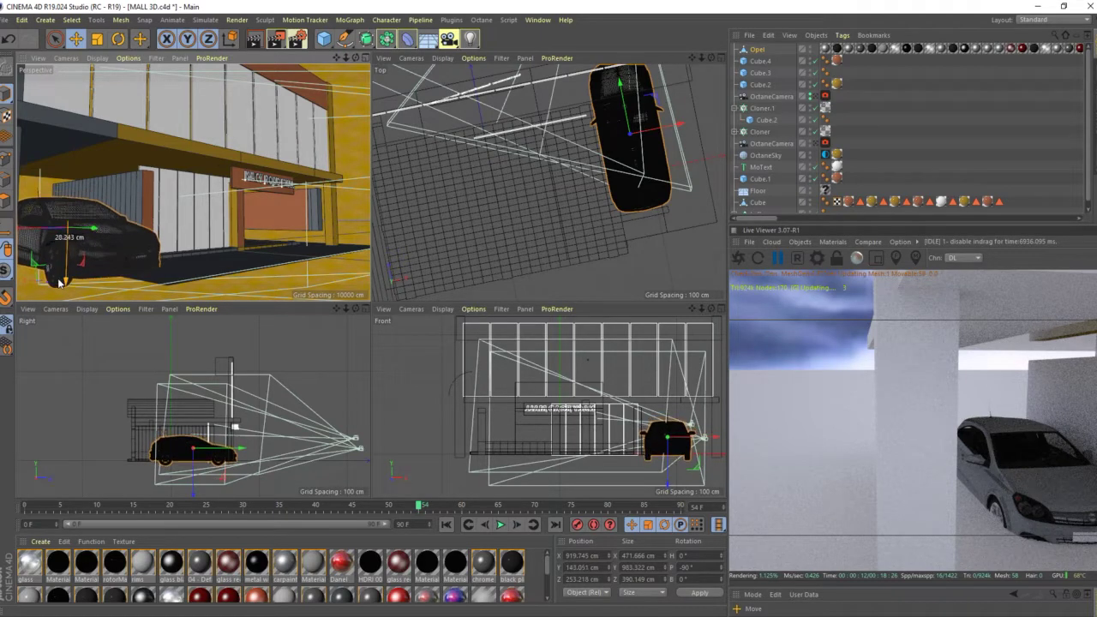
{"action": "left_click_drag", "start_coordinate": [85, 235], "coordinate": [71, 235]}
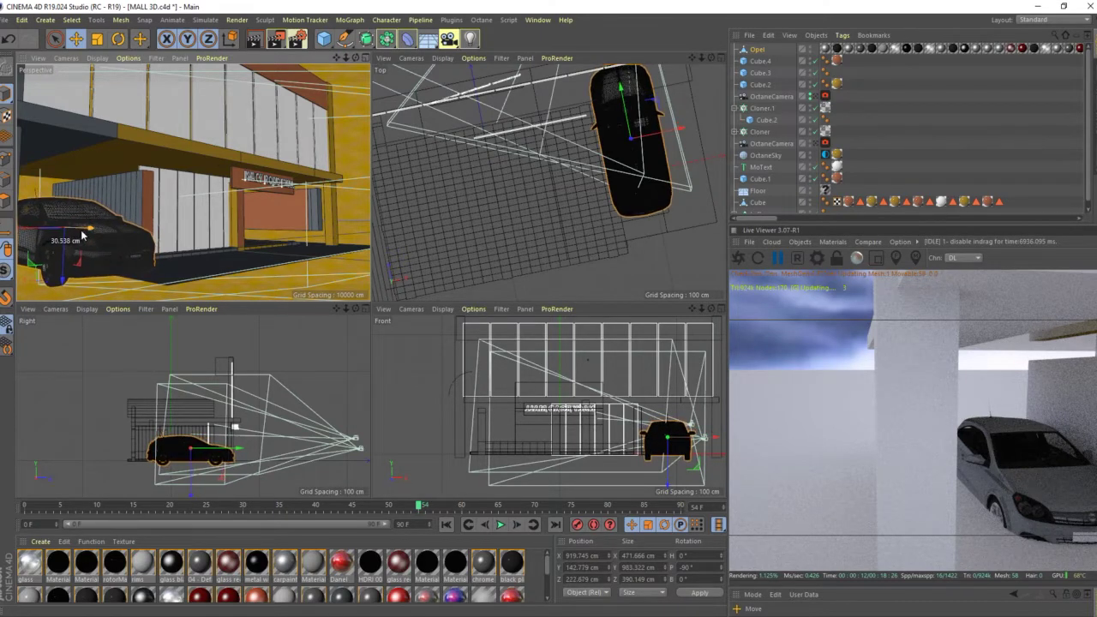
{"action": "left_click_drag", "start_coordinate": [66, 280], "coordinate": [62, 276]}
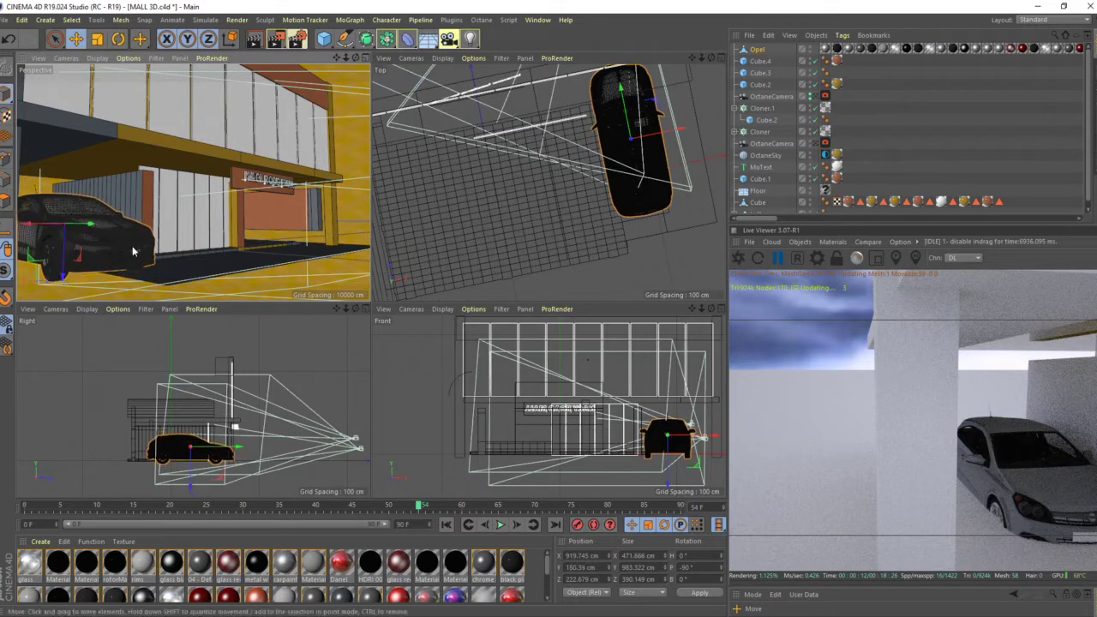
{"action": "mouse_move", "coordinate": [215, 220]}
{"action": "left_mouse_down", "text": "alt"}
{"action": "mouse_move", "coordinate": [186, 229]}
{"action": "mouse_move", "coordinate": [190, 215]}
{"action": "left_mouse_up", "text": "alt"}
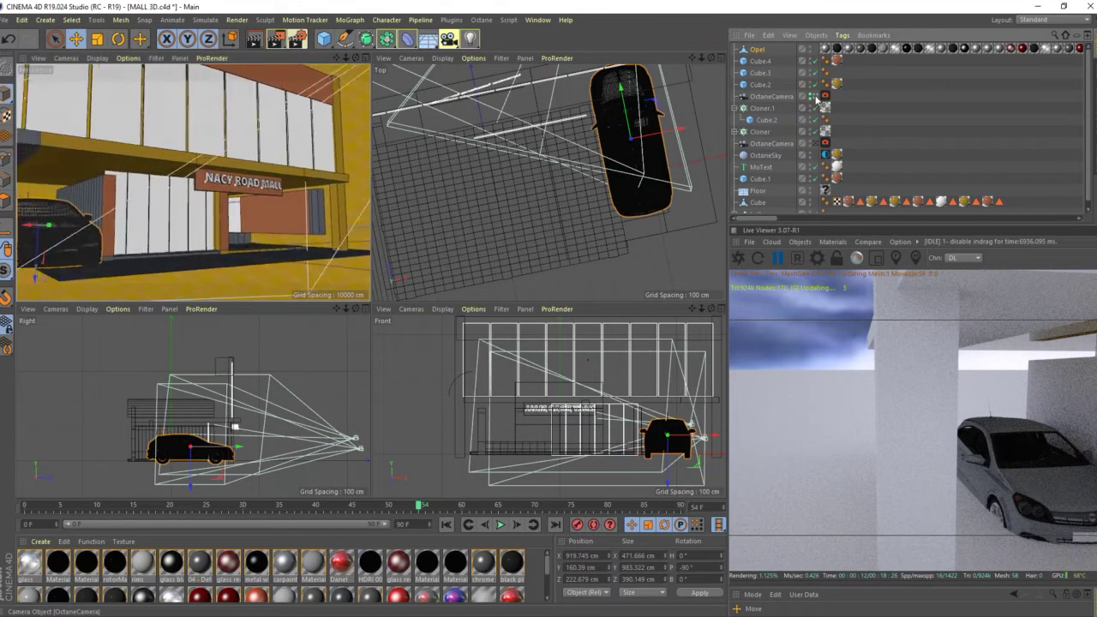
Step: Restart the Octane live preview to render the grey Opel before the NACY ROAD MALL storefront
{"action": "left_click", "coordinate": [777, 260]}
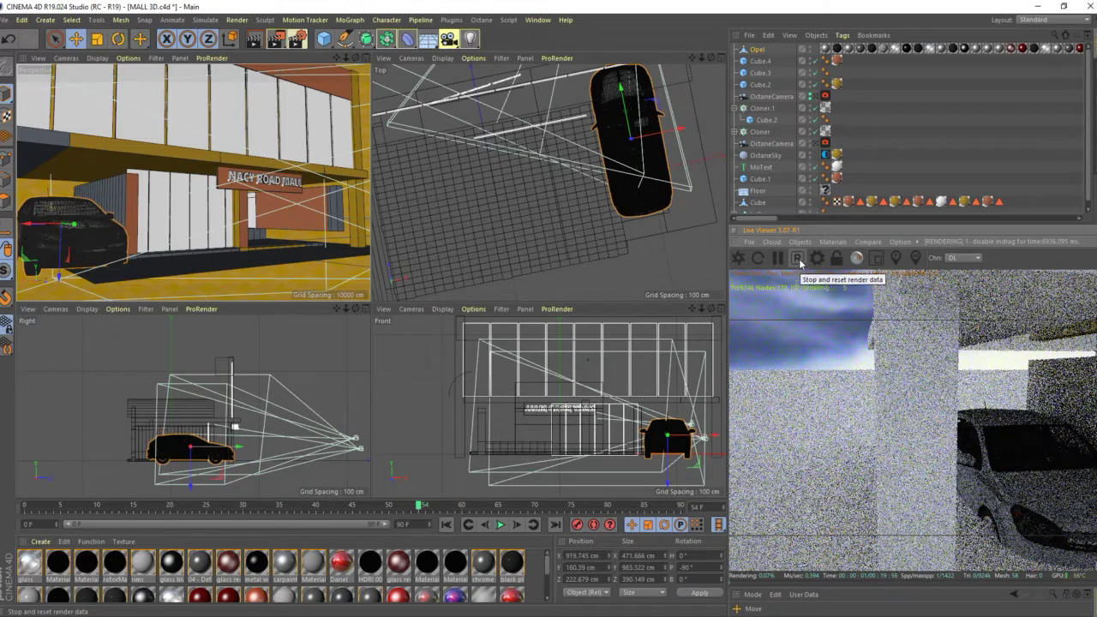
{"action": "left_click", "coordinate": [739, 264]}
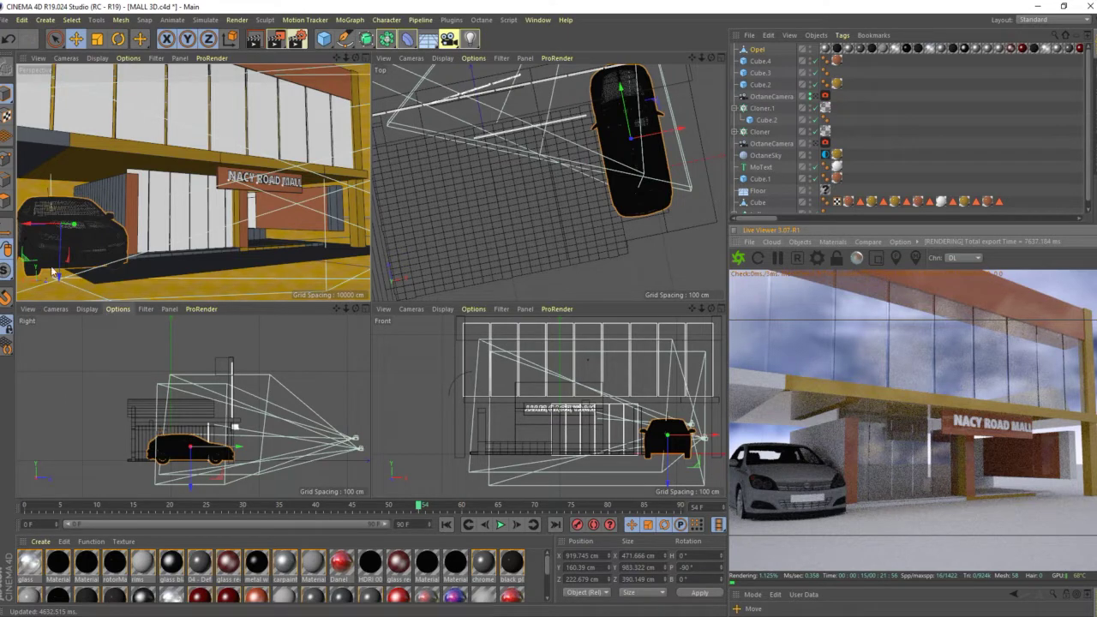
Step: Move the Opel forward near the mall entrance, to Y 167.485 cm and Z 679.237 cm
{"action": "left_click_drag", "start_coordinate": [60, 279], "coordinate": [58, 274]}
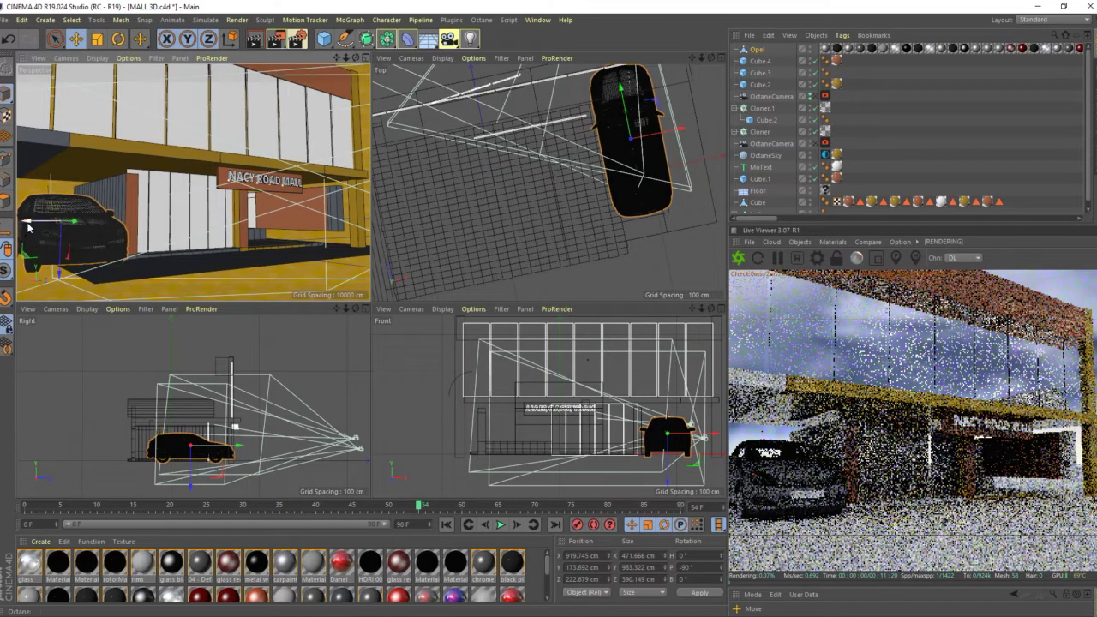
{"action": "mouse_move", "coordinate": [27, 222]}
{"action": "left_mouse_down"}
{"action": "mouse_move", "coordinate": [75, 283]}
{"action": "mouse_move", "coordinate": [75, 229]}
{"action": "mouse_move", "coordinate": [94, 227]}
{"action": "mouse_move", "coordinate": [47, 227]}
{"action": "left_mouse_up"}
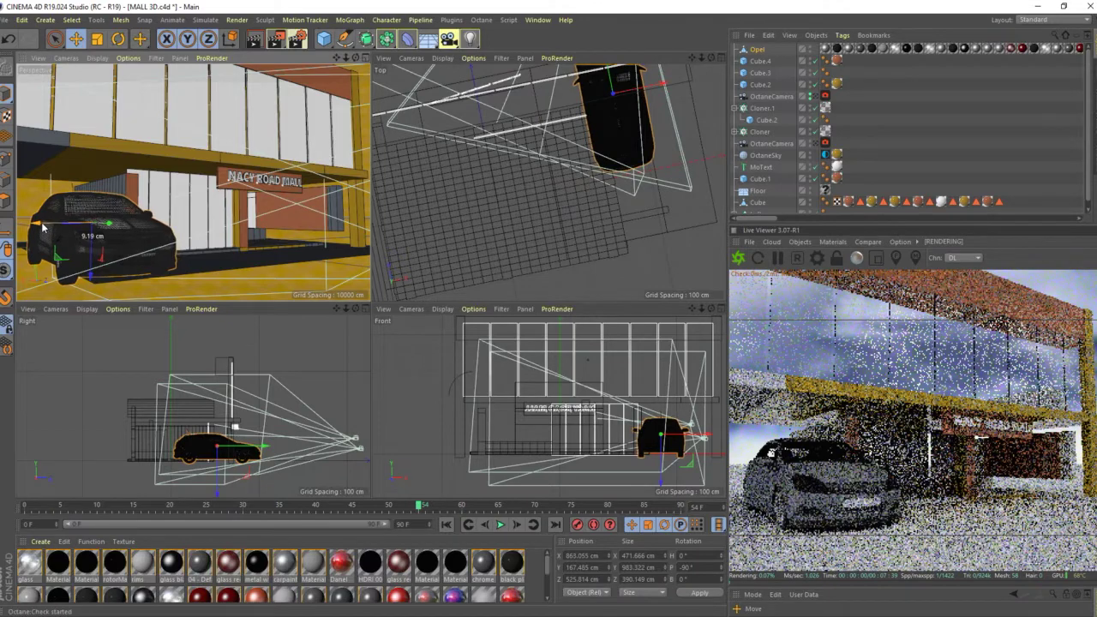
{"action": "mouse_move", "coordinate": [47, 228]}
{"action": "left_mouse_down"}
{"action": "mouse_move", "coordinate": [121, 230]}
{"action": "mouse_move", "coordinate": [25, 225]}
{"action": "left_mouse_up"}
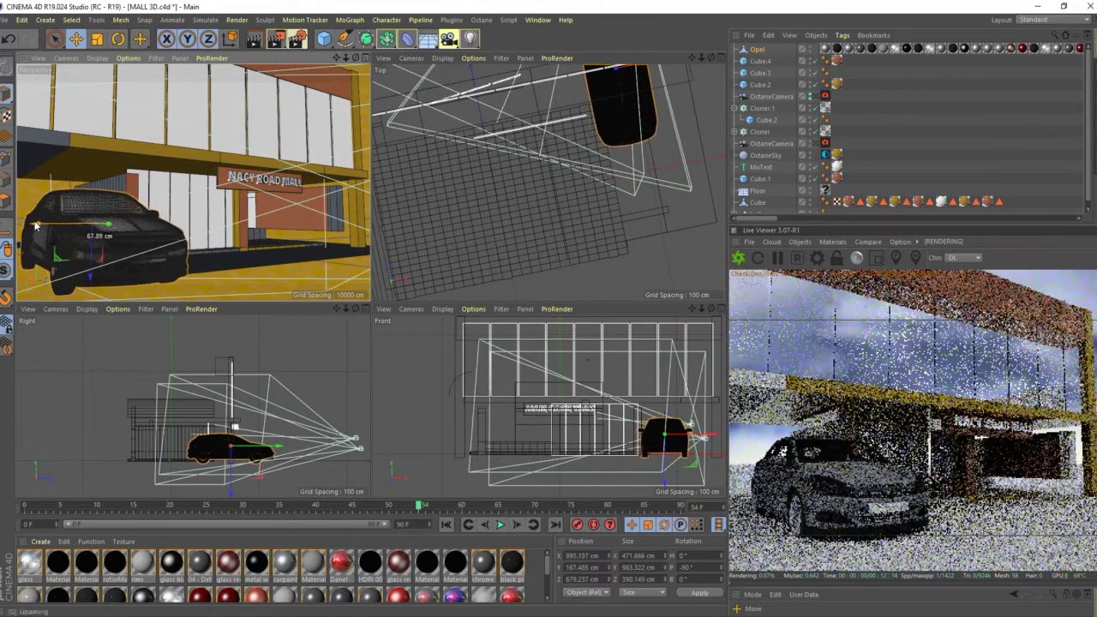
{"action": "left_click_drag", "start_coordinate": [28, 227], "coordinate": [30, 227]}
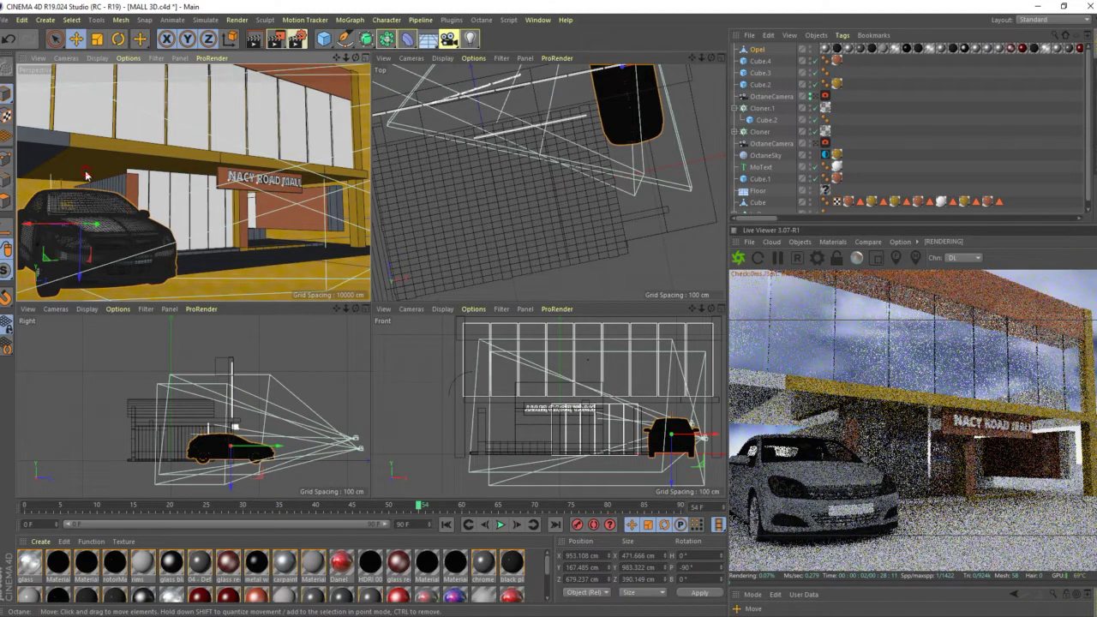
Step: Orbit the Perspective view to check the car's new spot under the NACY ROAD MALL sign
{"action": "left_click_drag", "start_coordinate": [86, 175], "coordinate": [95, 194], "text": "alt"}
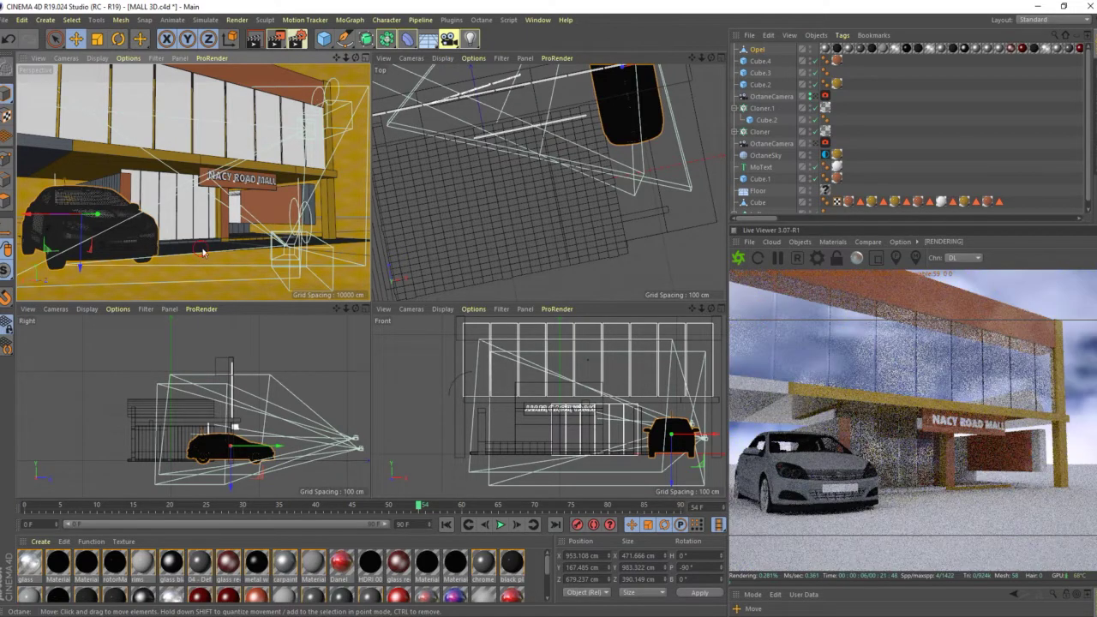
{"action": "mouse_move", "coordinate": [159, 251]}
{"action": "left_mouse_down", "text": "alt"}
{"action": "mouse_move", "coordinate": [220, 268]}
{"action": "mouse_move", "coordinate": [213, 262]}
{"action": "left_mouse_up", "text": "alt"}
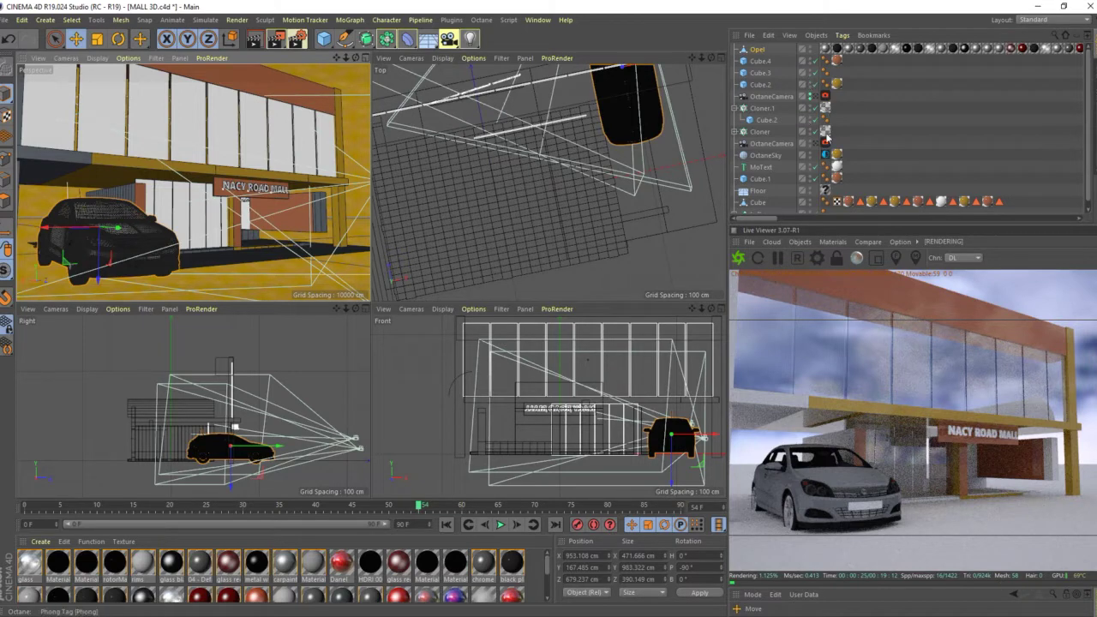
{"action": "scroll", "coordinate": [1087, 186], "scroll_direction": "down", "scroll_amount": 1}
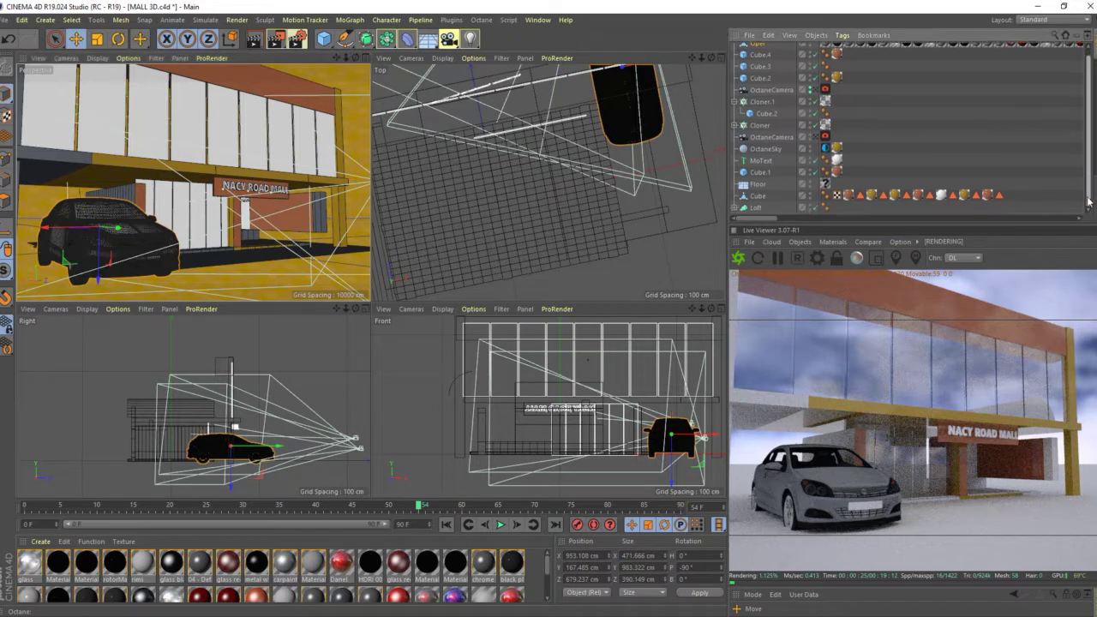
{"action": "scroll", "coordinate": [1082, 107], "scroll_direction": "up", "scroll_amount": 1}
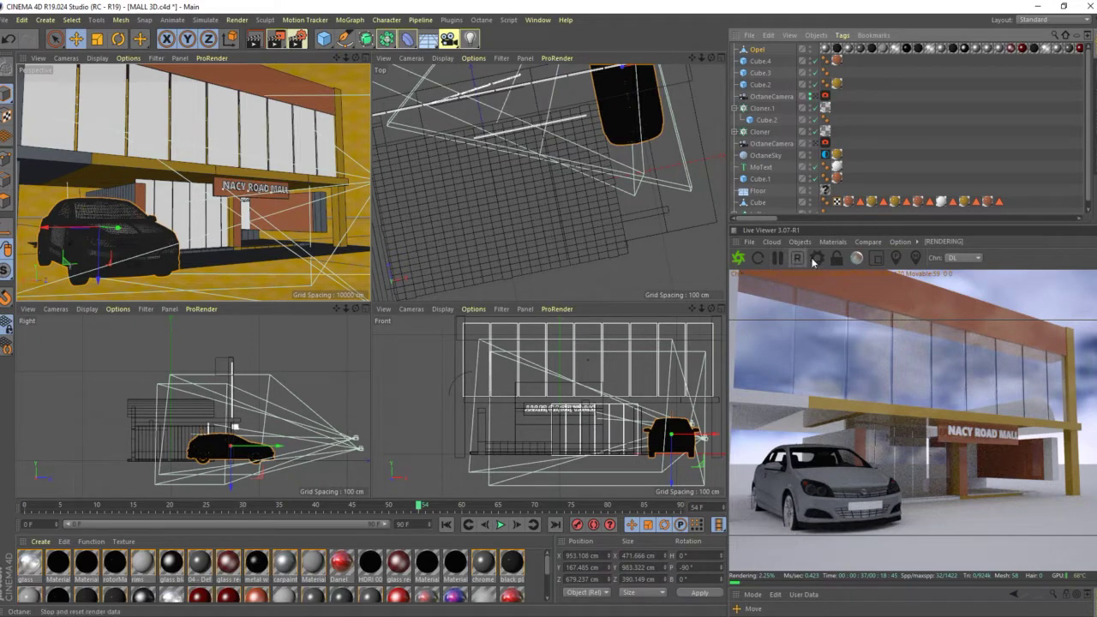
Step: Lock the Octane preview resolution, frame the car's front, and raise the Opel to Y 185.93 cm
{"action": "left_click", "coordinate": [841, 259]}
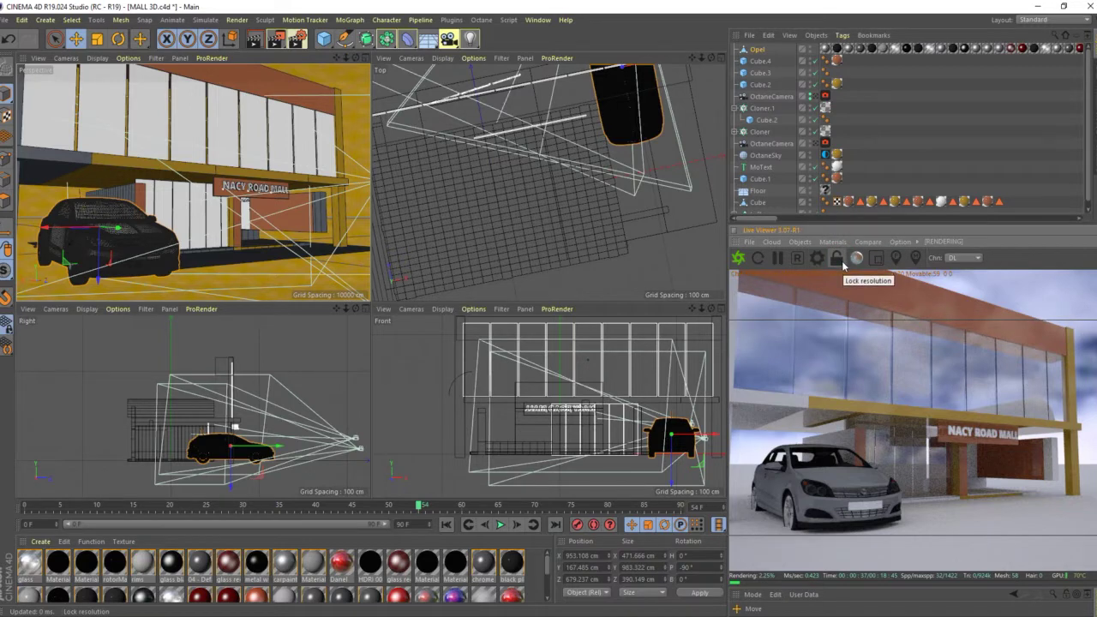
{"action": "left_click", "coordinate": [842, 260]}
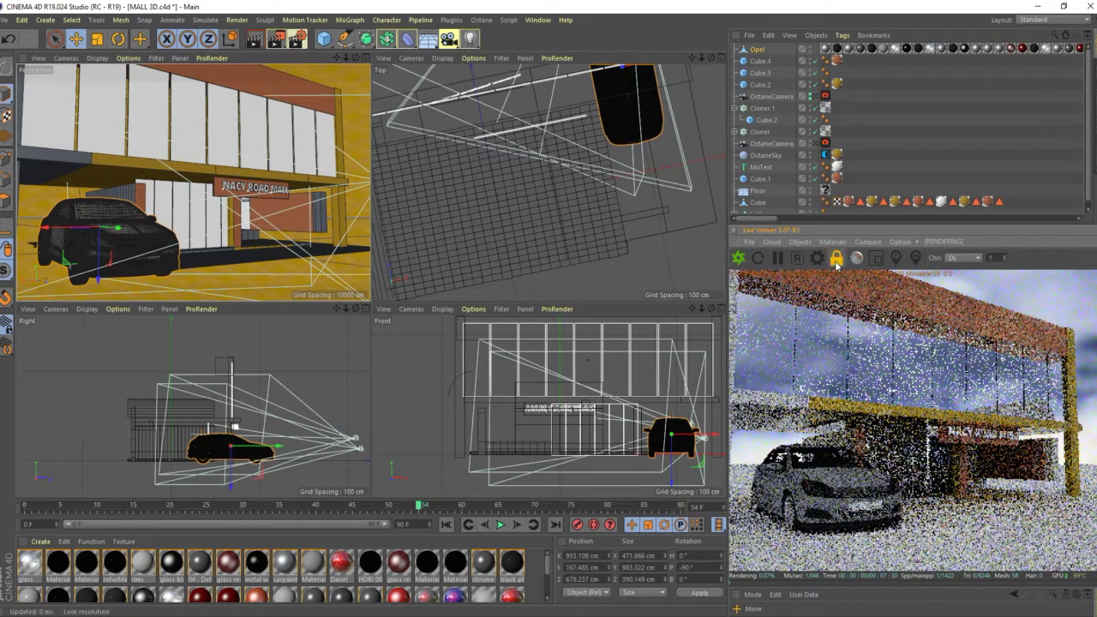
{"action": "left_click", "coordinate": [838, 259]}
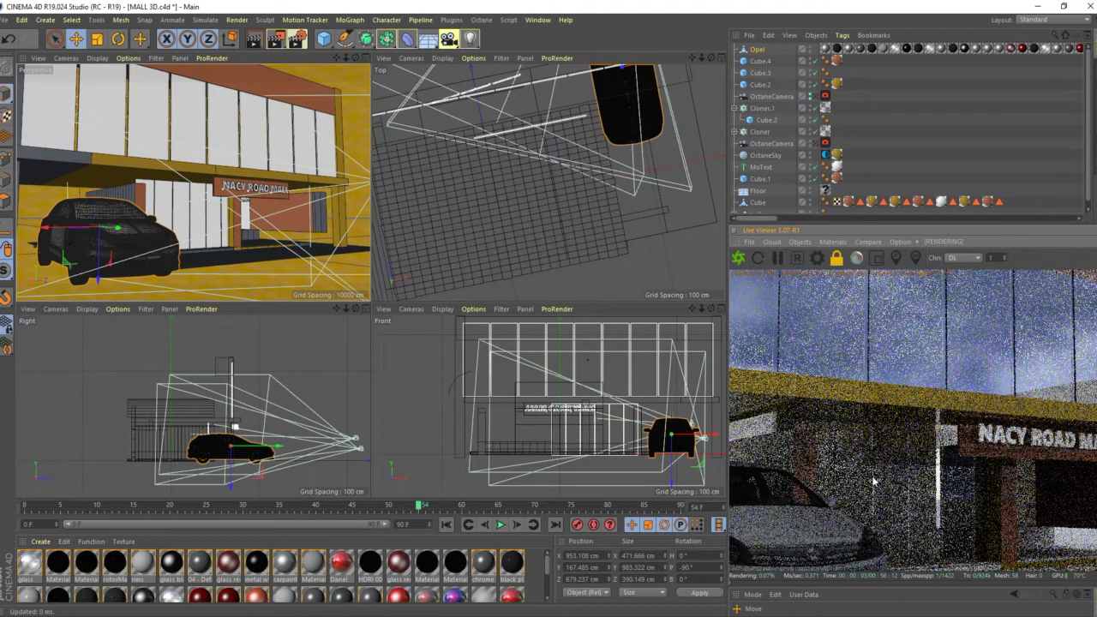
{"action": "middle_click_drag", "start_coordinate": [874, 483], "coordinate": [1013, 370]}
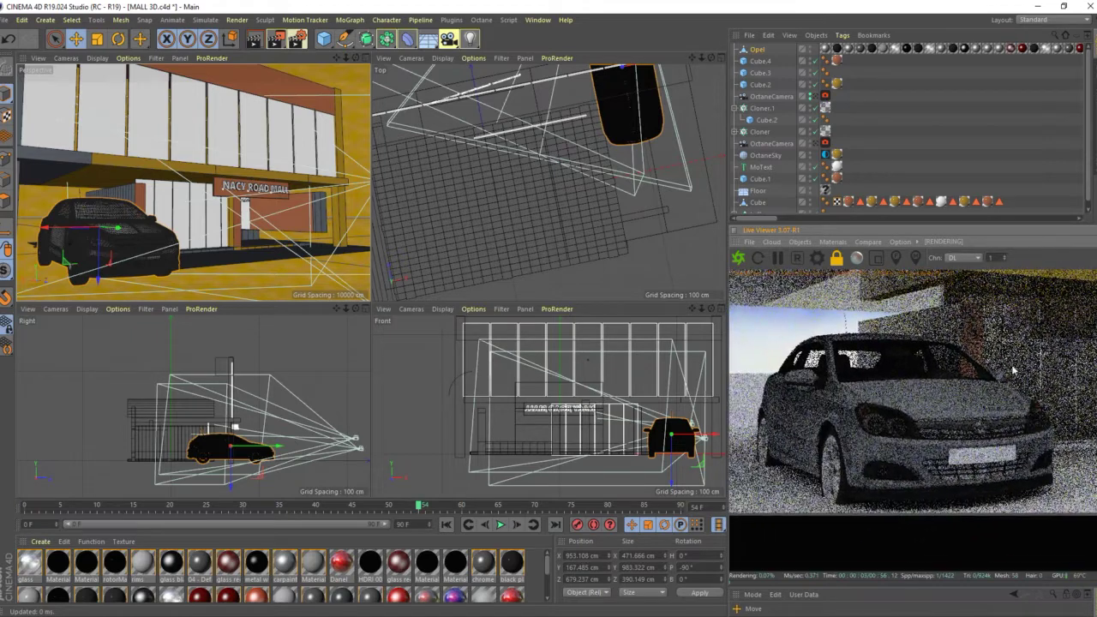
{"action": "scroll", "coordinate": [847, 484], "scroll_direction": "up", "scroll_amount": 2}
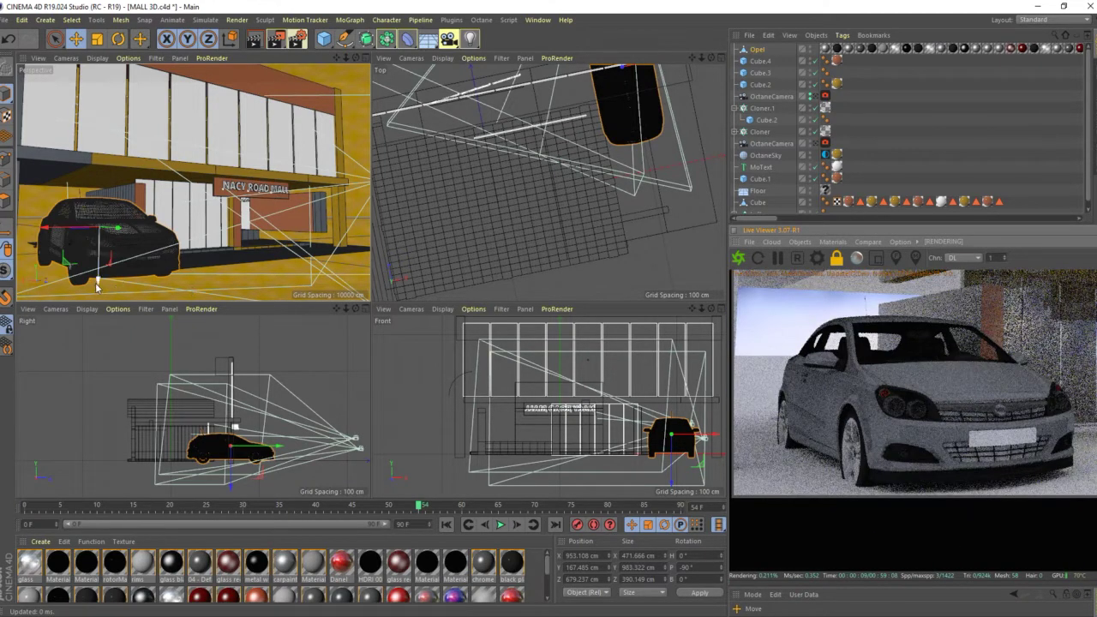
{"action": "left_click_drag", "start_coordinate": [99, 284], "coordinate": [99, 276]}
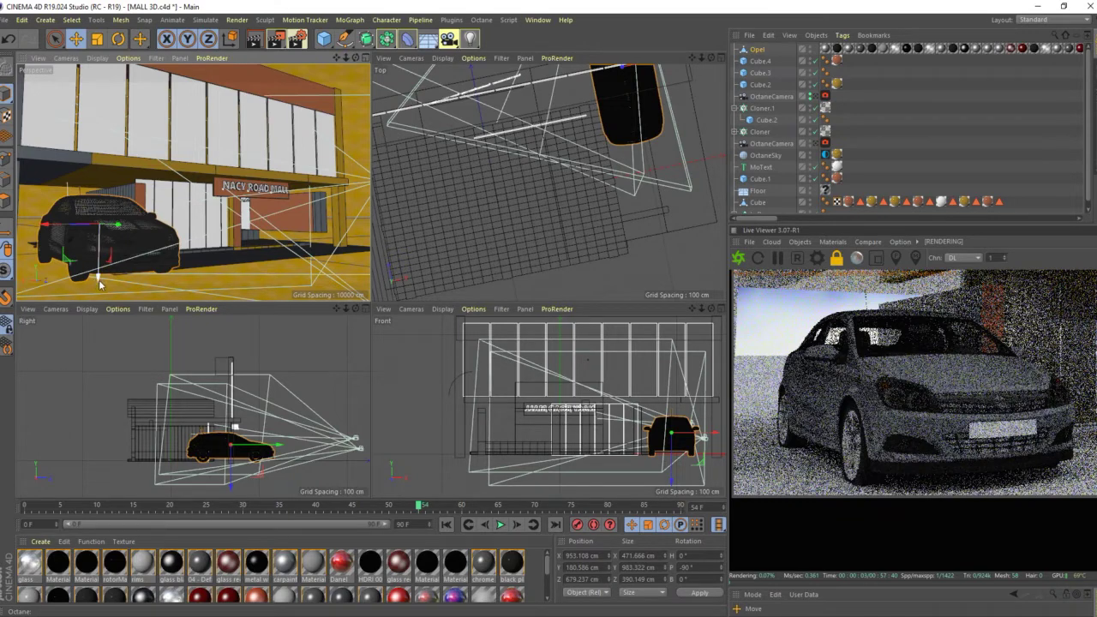
{"action": "left_click_drag", "start_coordinate": [99, 284], "coordinate": [104, 286]}
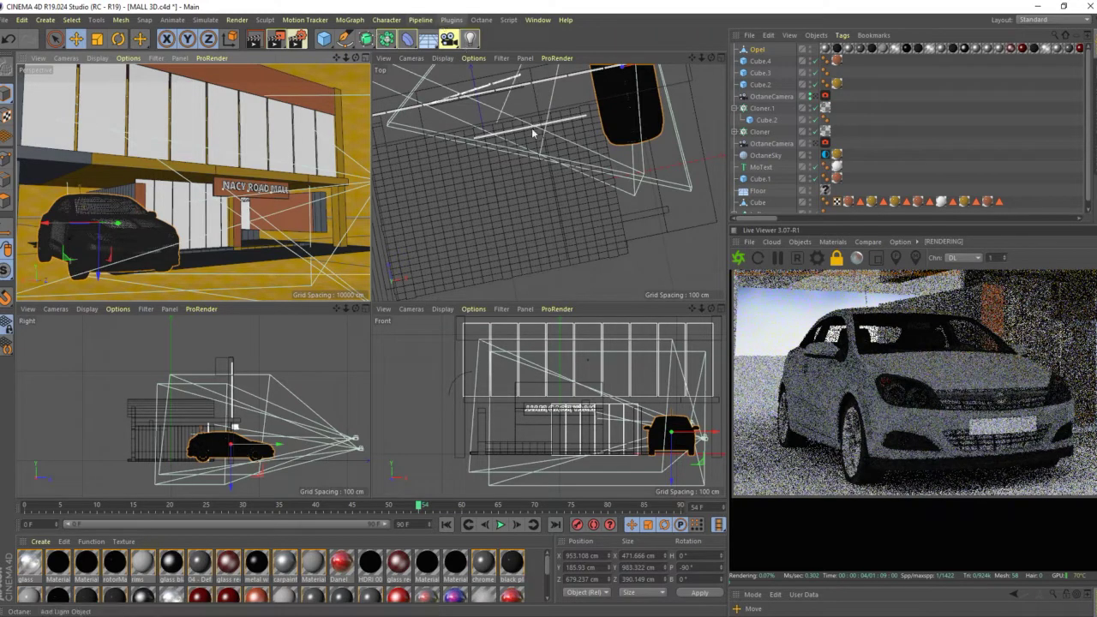
Step: Add an Octane Camera and zoom the view close onto the Opel's blank front number plate
{"action": "left_click", "coordinate": [803, 242]}
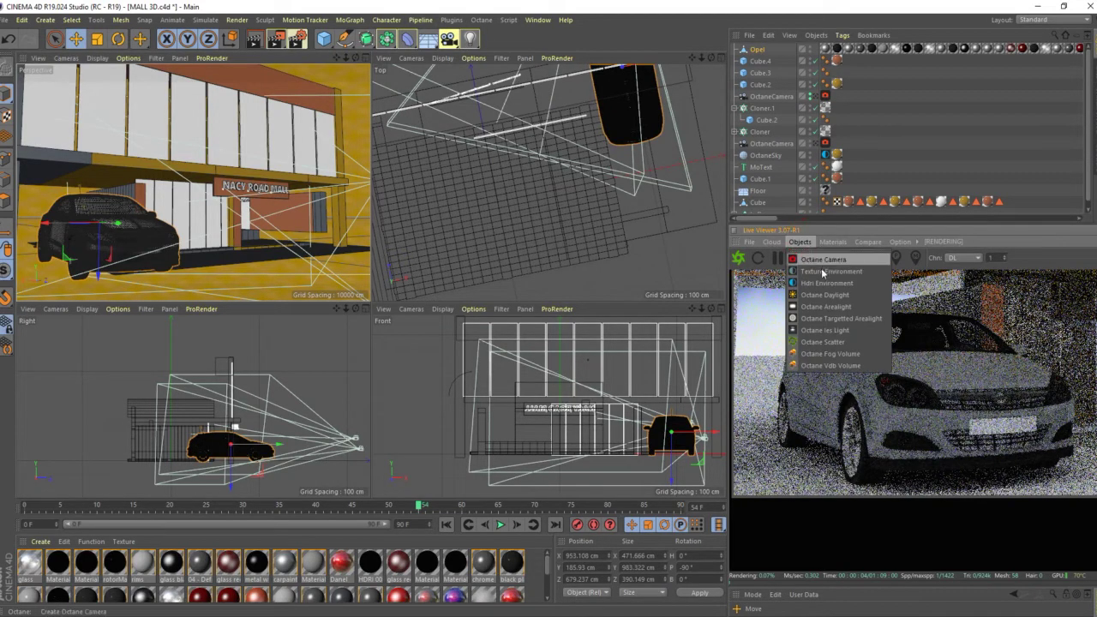
{"action": "left_click", "coordinate": [826, 262]}
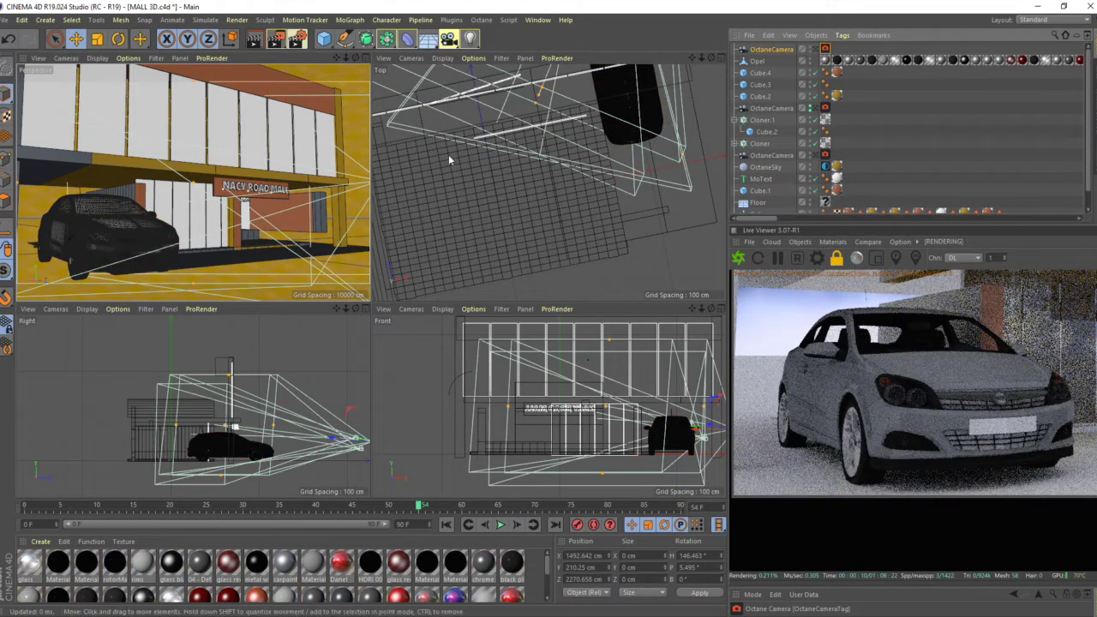
{"action": "scroll", "coordinate": [128, 280], "scroll_direction": "up", "scroll_amount": 2}
{"action": "scroll", "coordinate": [137, 274], "scroll_direction": "up", "scroll_amount": 2}
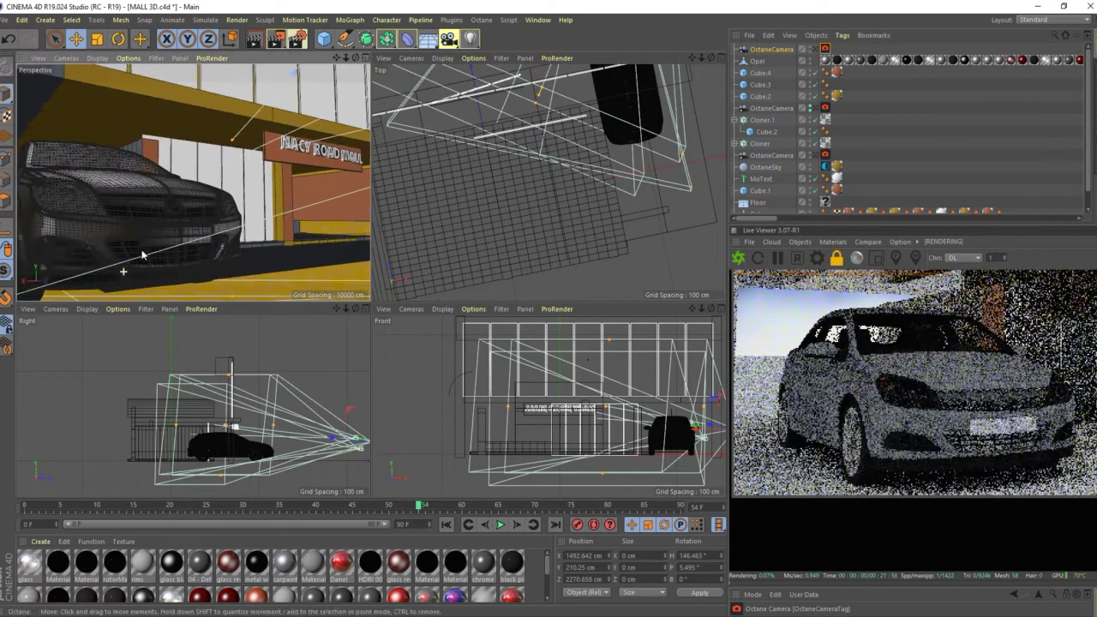
{"action": "scroll", "coordinate": [163, 261], "scroll_direction": "up", "scroll_amount": 2}
{"action": "scroll", "coordinate": [197, 249], "scroll_direction": "up", "scroll_amount": 3}
{"action": "scroll", "coordinate": [239, 230], "scroll_direction": "up", "scroll_amount": 2}
{"action": "scroll", "coordinate": [244, 225], "scroll_direction": "up", "scroll_amount": 2}
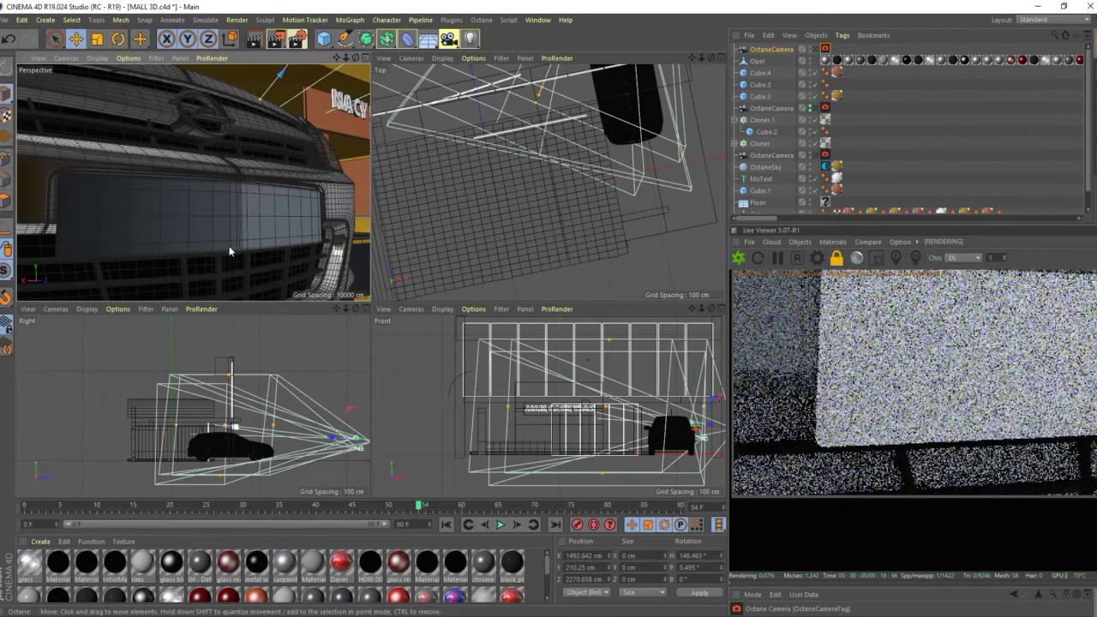
{"action": "mouse_move", "coordinate": [275, 252]}
{"action": "left_mouse_down", "text": "alt"}
{"action": "mouse_move", "coordinate": [204, 261]}
{"action": "mouse_move", "coordinate": [206, 252]}
{"action": "mouse_move", "coordinate": [137, 235]}
{"action": "left_mouse_up", "text": "alt"}
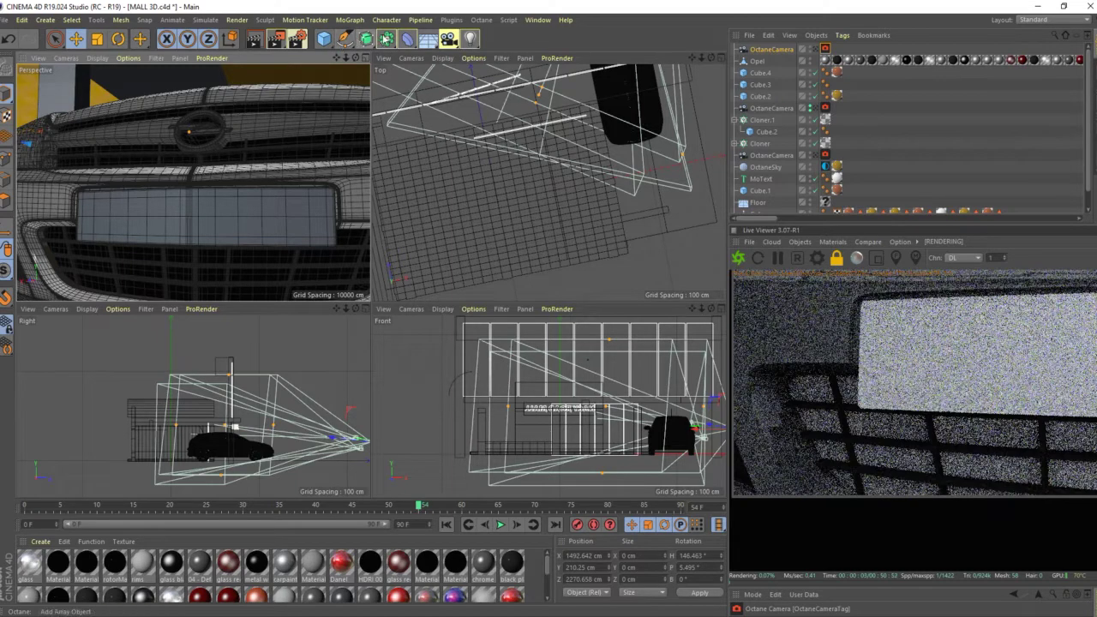
{"action": "left_click", "coordinate": [349, 19]}
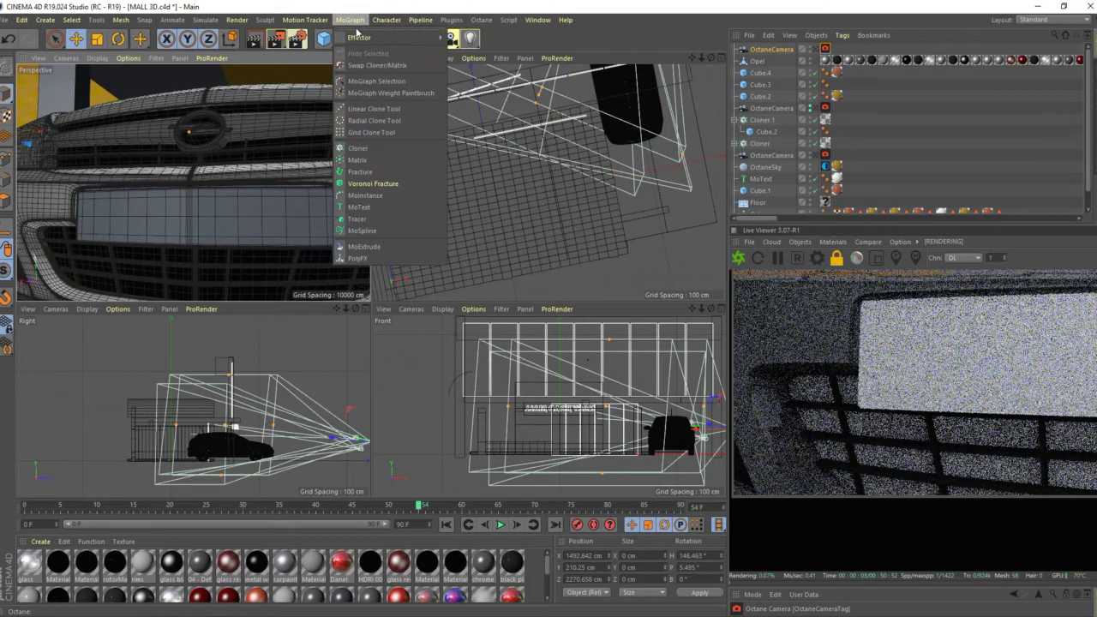
Step: Add a MoText object and move it along X and Z toward the car's front
{"action": "left_click", "coordinate": [360, 206]}
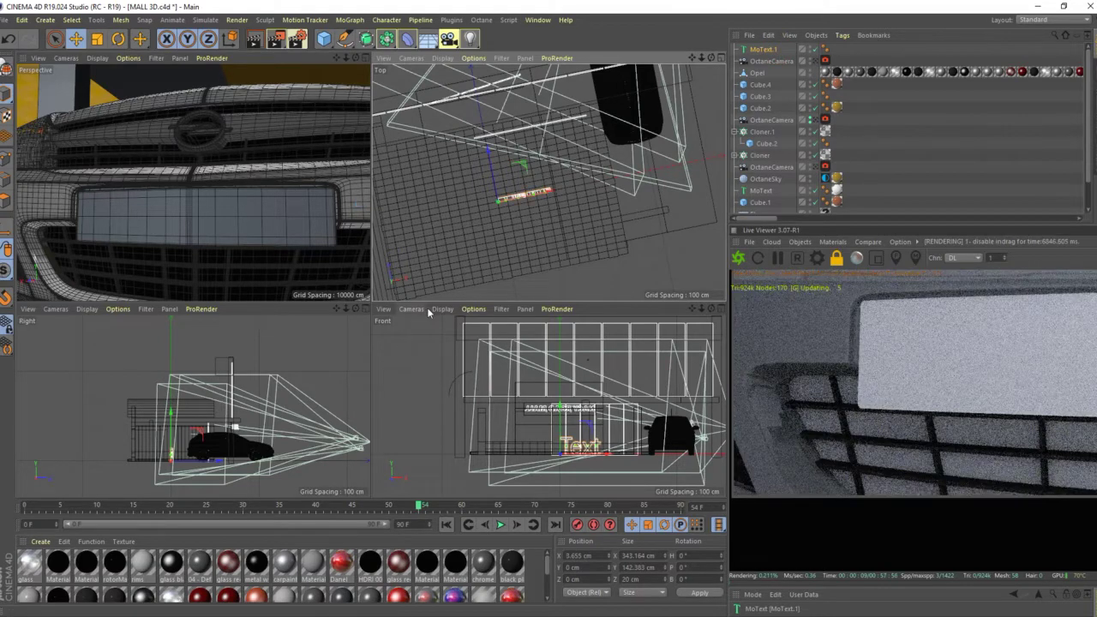
{"action": "left_click_drag", "start_coordinate": [550, 202], "coordinate": [545, 197]}
{"action": "left_click", "coordinate": [549, 193]}
{"action": "left_click_drag", "start_coordinate": [610, 456], "coordinate": [709, 461]}
{"action": "left_click_drag", "start_coordinate": [240, 465], "coordinate": [323, 468]}
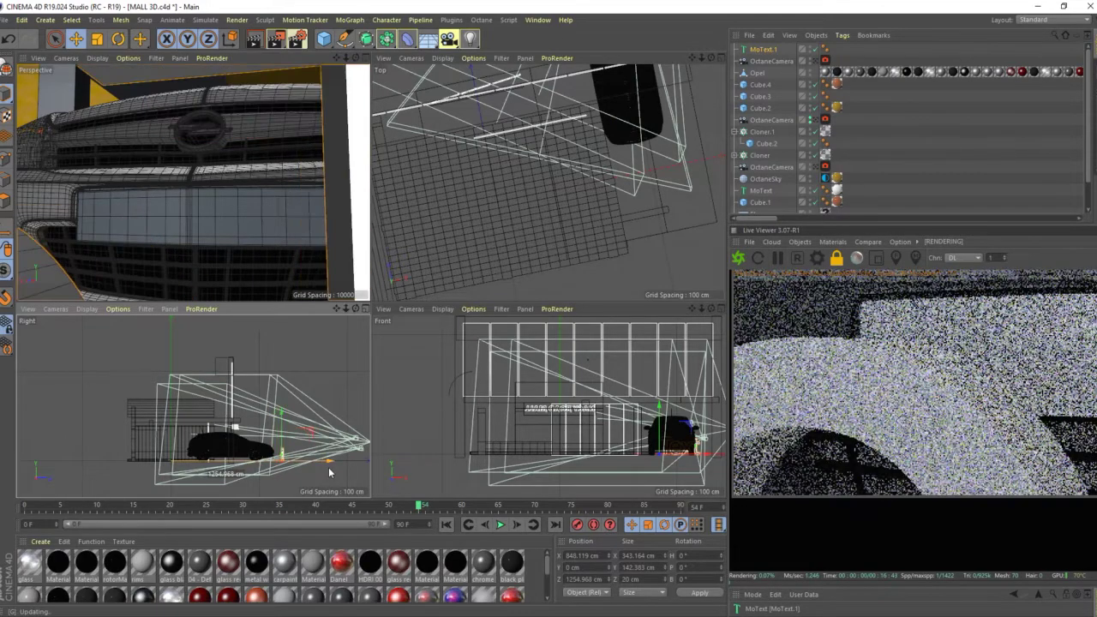
{"action": "left_click", "coordinate": [433, 443]}
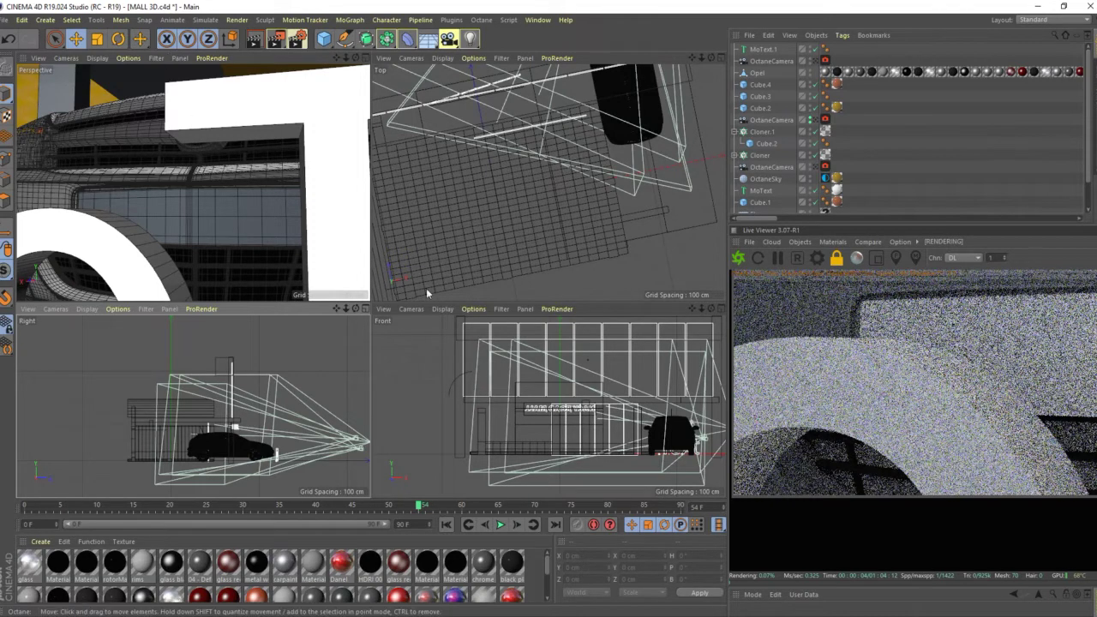
Step: Undo an accidental rotation of the floor made with the Rotate tool
{"action": "left_click", "coordinate": [117, 38]}
{"action": "left_click_drag", "start_coordinate": [654, 448], "coordinate": [659, 451]}
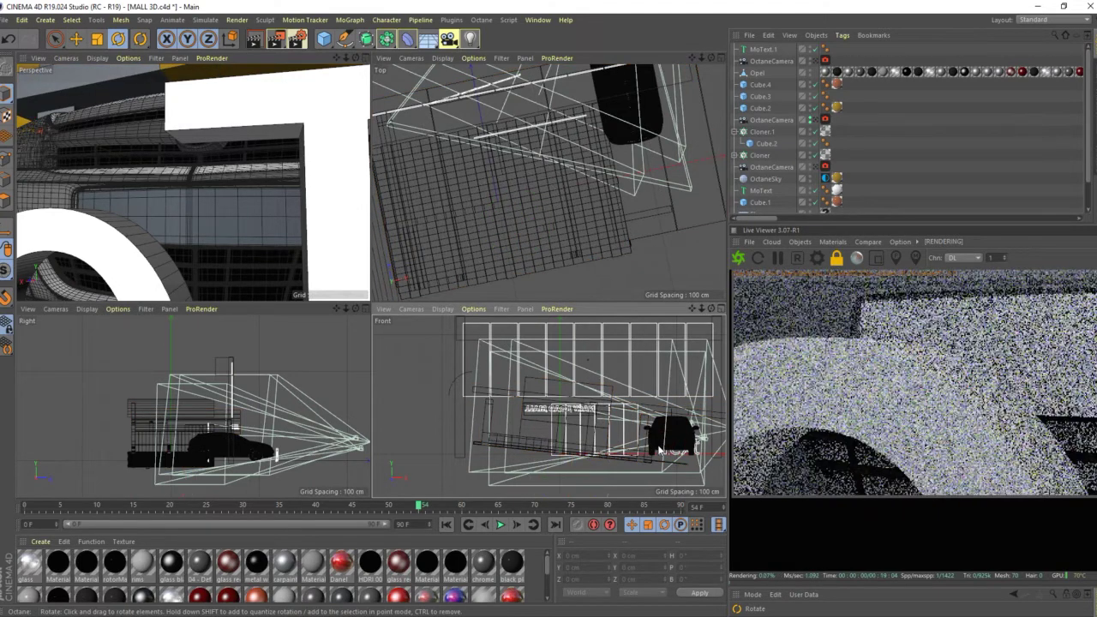
{"action": "key", "text": "ctrl+z"}
Step: Turn MoText.1 to about 57.6° heading and tilt the Opel to -5.2° bank
{"action": "left_click", "coordinate": [761, 49]}
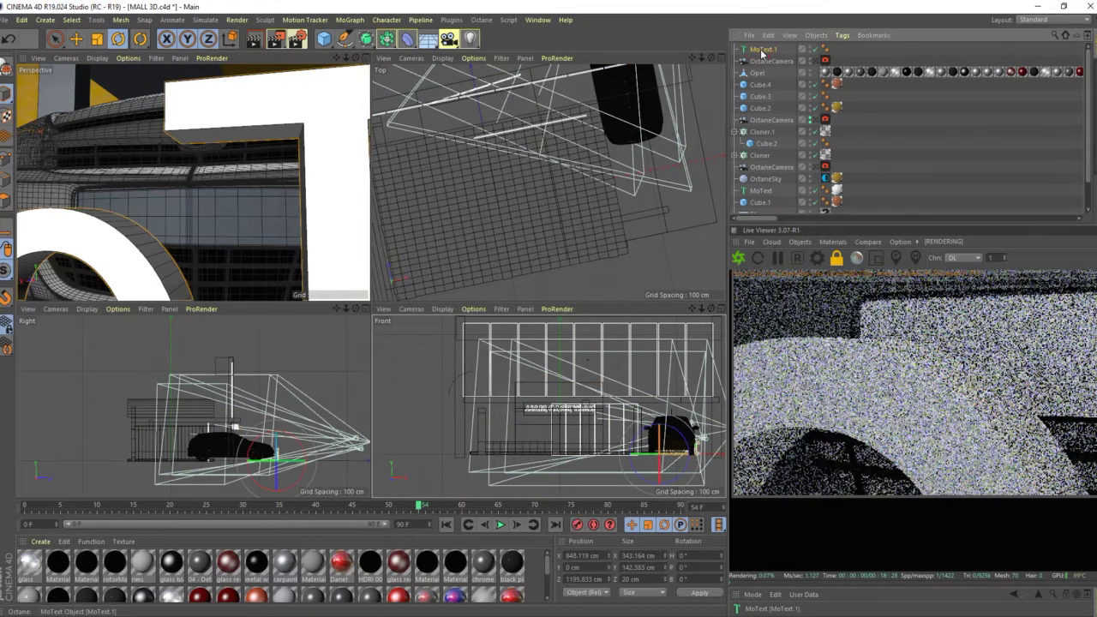
{"action": "mouse_move", "coordinate": [268, 461]}
{"action": "left_mouse_down"}
{"action": "mouse_move", "coordinate": [379, 473]}
{"action": "mouse_move", "coordinate": [330, 451]}
{"action": "left_mouse_up"}
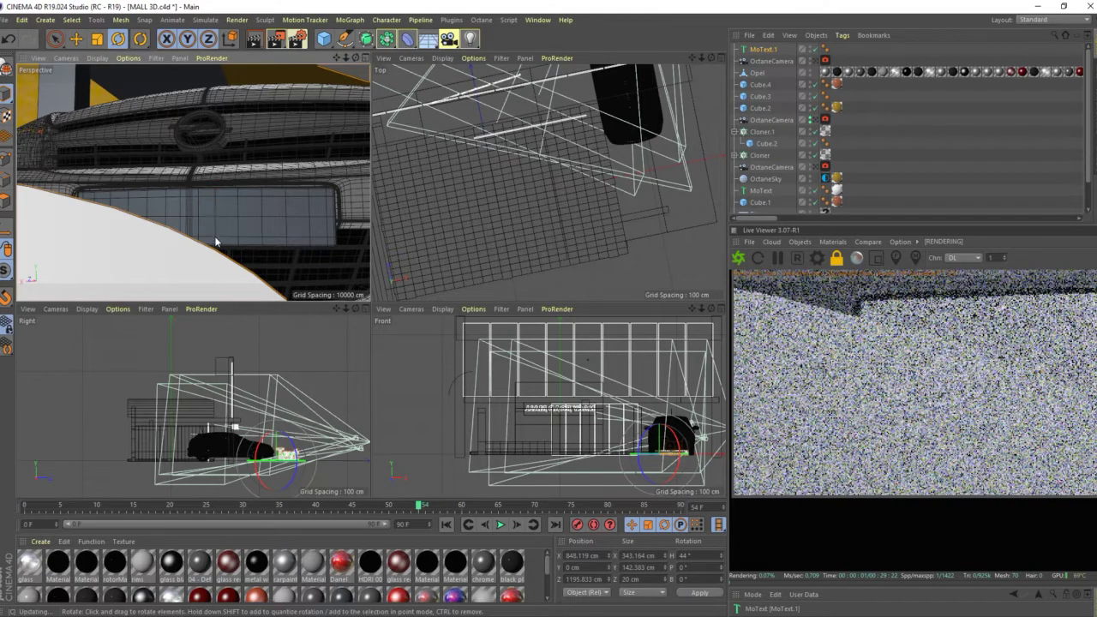
{"action": "scroll", "coordinate": [214, 243], "scroll_direction": "down", "scroll_amount": 8}
{"action": "left_click", "coordinate": [210, 176]}
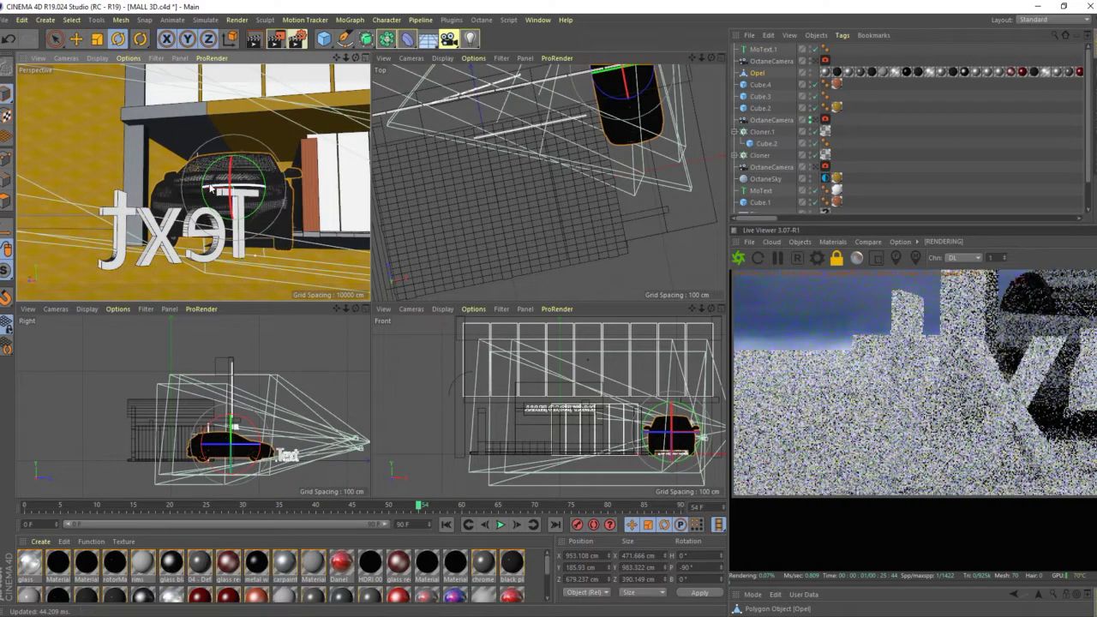
{"action": "left_click_drag", "start_coordinate": [210, 187], "coordinate": [219, 189]}
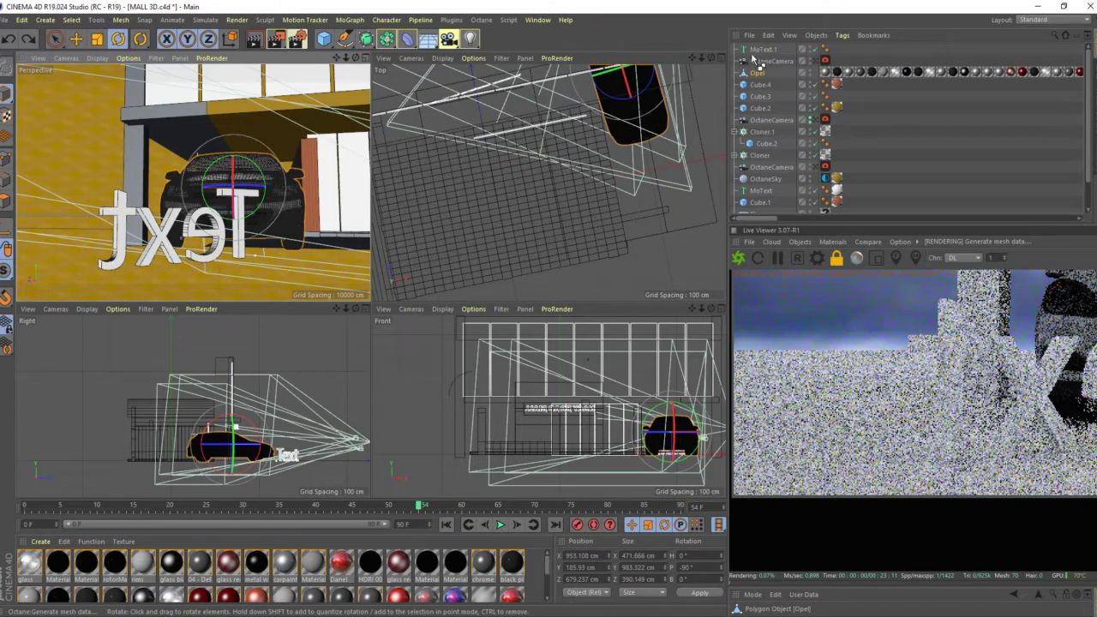
Step: Pause the live preview and turn MoText.1 to about 180° so 'Text' reads forward
{"action": "left_click", "coordinate": [699, 76]}
{"action": "left_click", "coordinate": [778, 260]}
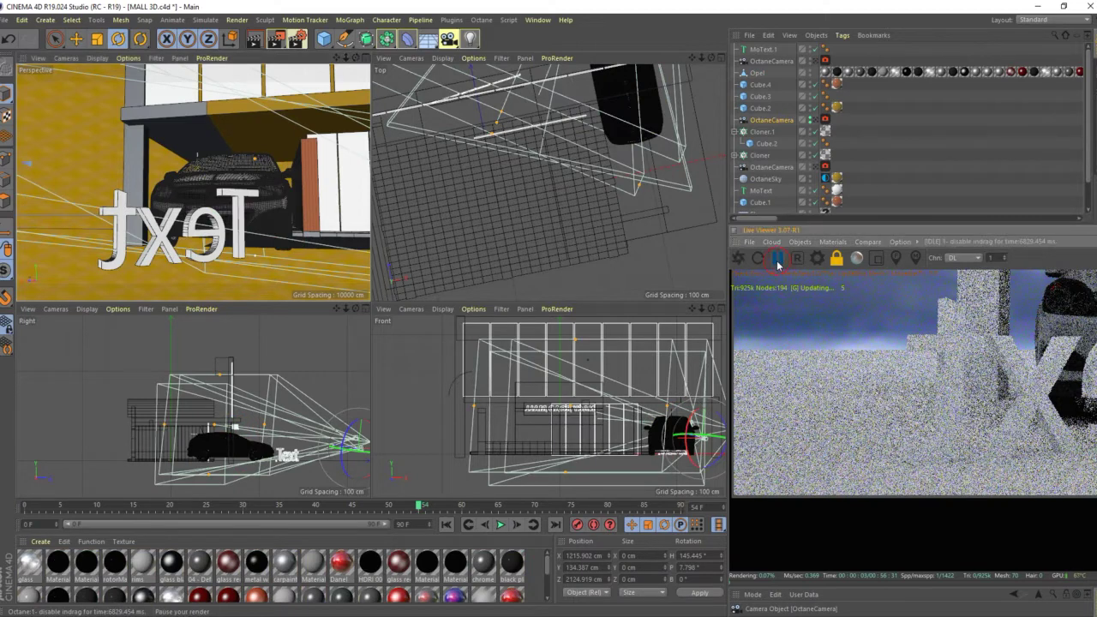
{"action": "left_click", "coordinate": [748, 50]}
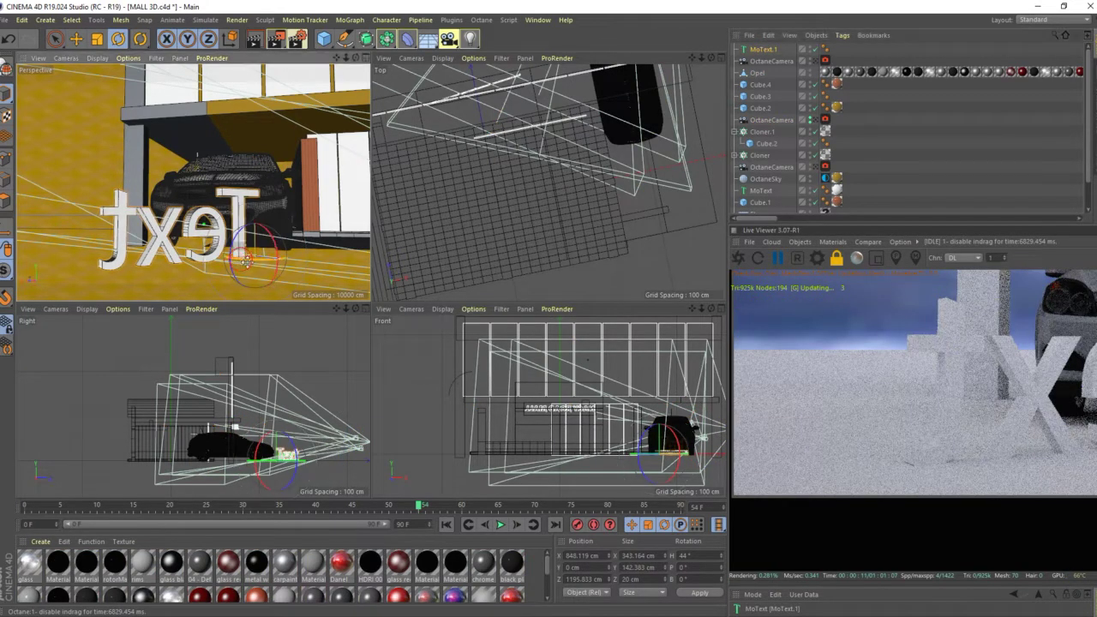
{"action": "mouse_move", "coordinate": [246, 259]}
{"action": "left_mouse_down"}
{"action": "mouse_move", "coordinate": [258, 254]}
{"action": "mouse_move", "coordinate": [204, 261]}
{"action": "left_mouse_up"}
{"action": "key", "text": "e"}
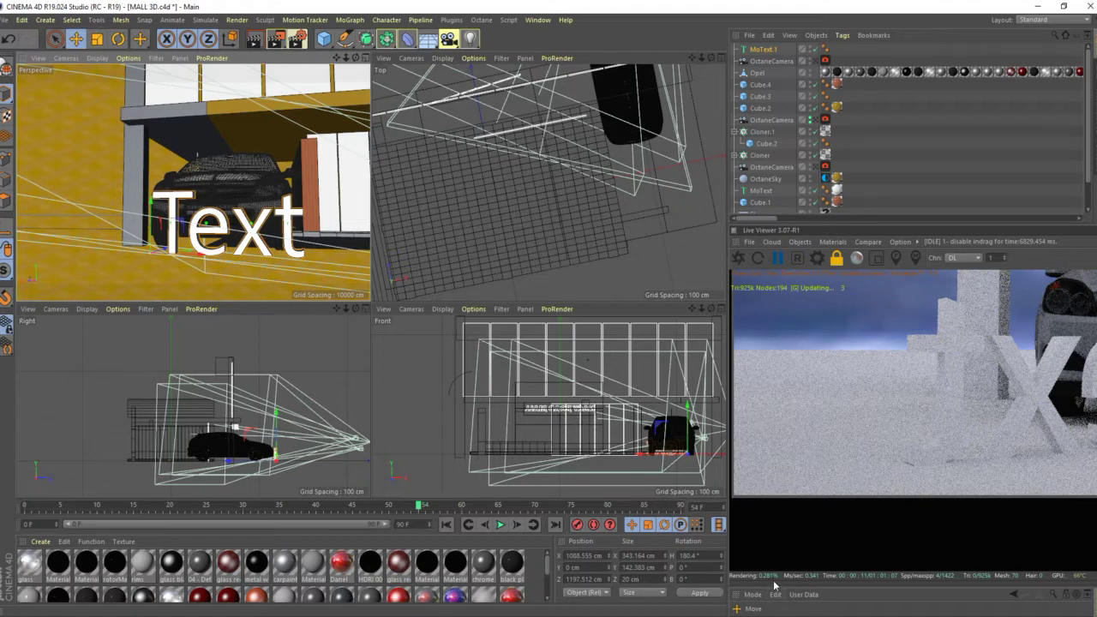
Step: Replace the MoText word 'Text' with 'NAFROS 2022' and set the font to Segoe UI Semilight
{"action": "left_click_drag", "start_coordinate": [773, 586], "coordinate": [772, 478]}
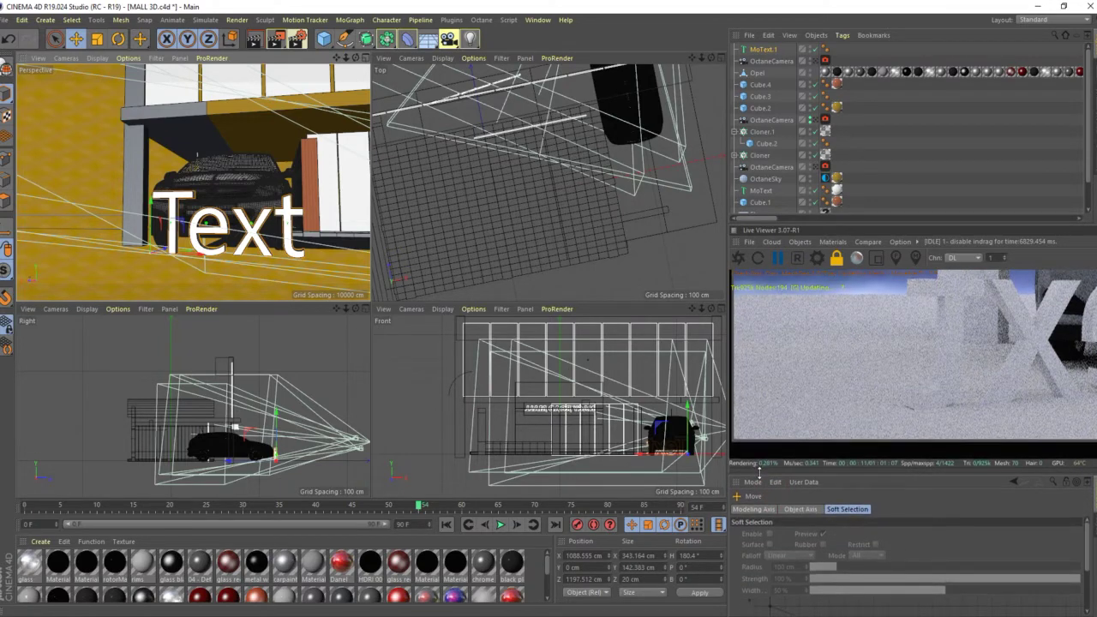
{"action": "left_click", "coordinate": [763, 49]}
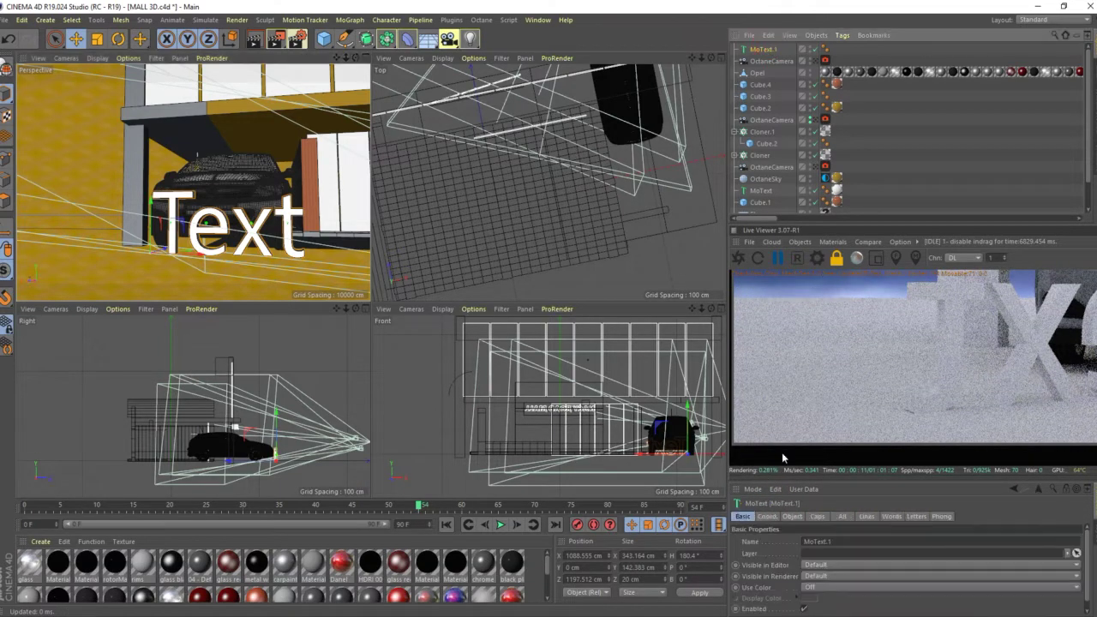
{"action": "left_click", "coordinate": [793, 518]}
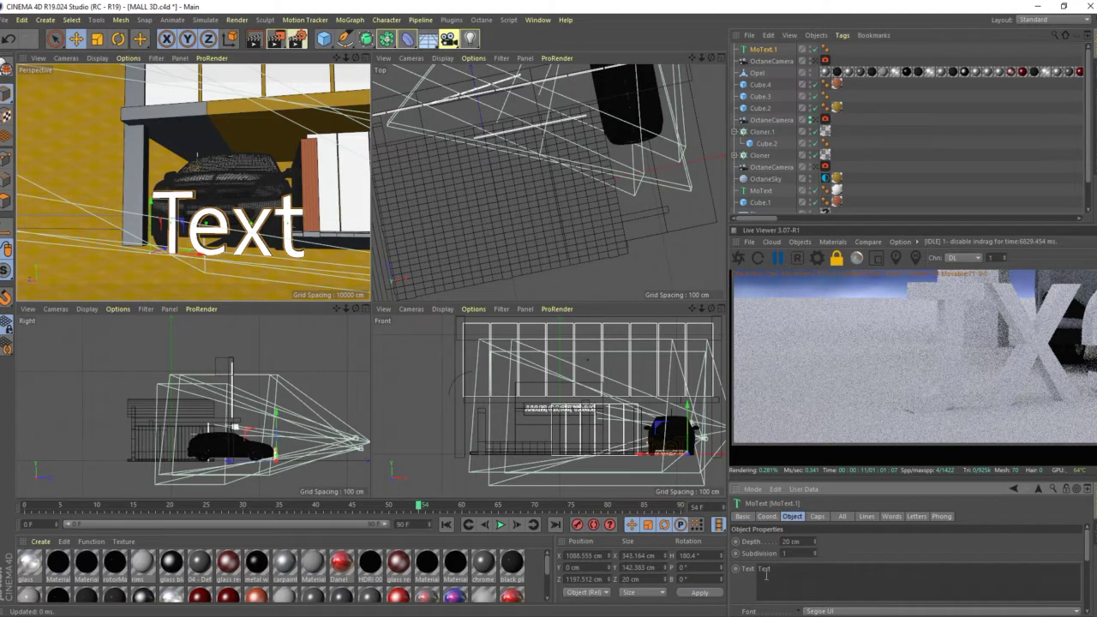
{"action": "double_click", "coordinate": [765, 571]}
{"action": "type", "text": "NAFROS 2022"}
{"action": "left_click", "coordinate": [841, 550]}
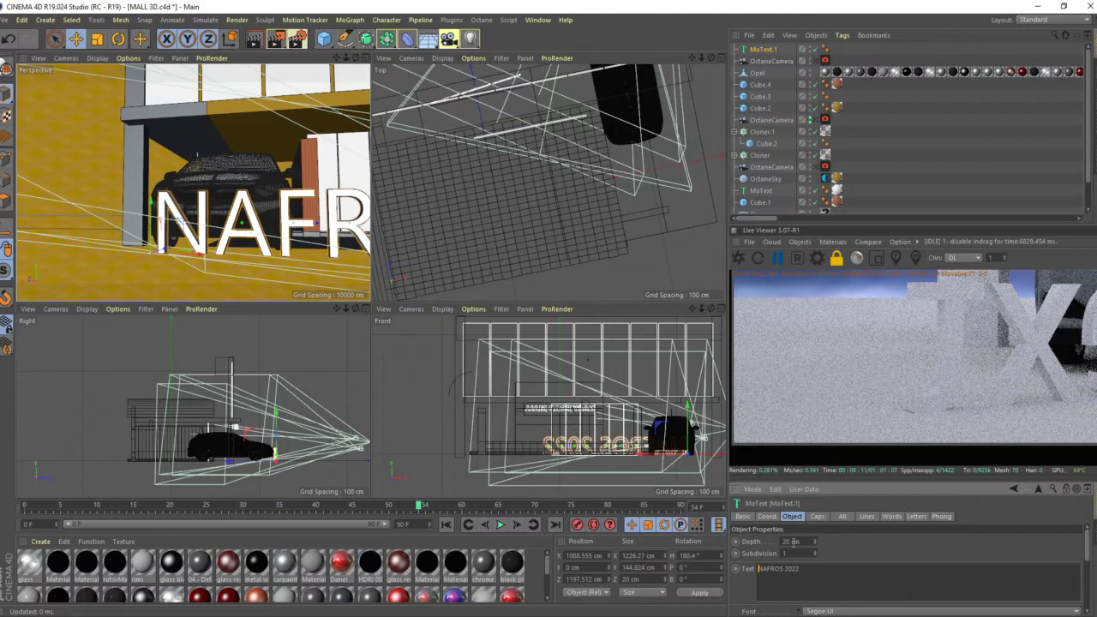
{"action": "left_click", "coordinate": [821, 612]}
{"action": "left_click", "coordinate": [826, 603]}
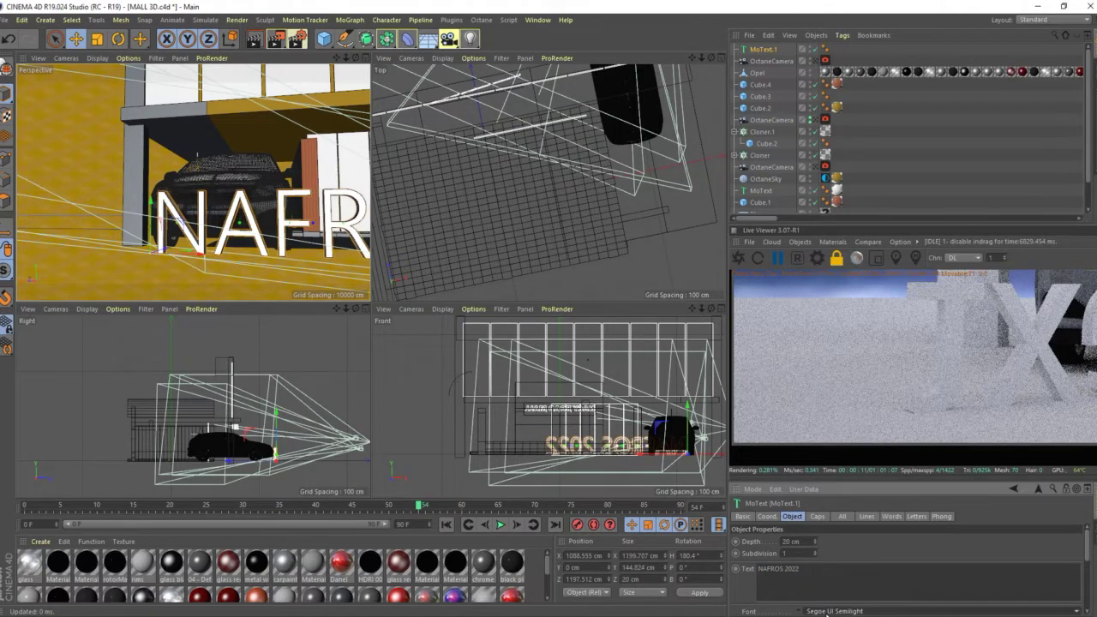
{"action": "left_click", "coordinate": [827, 613]}
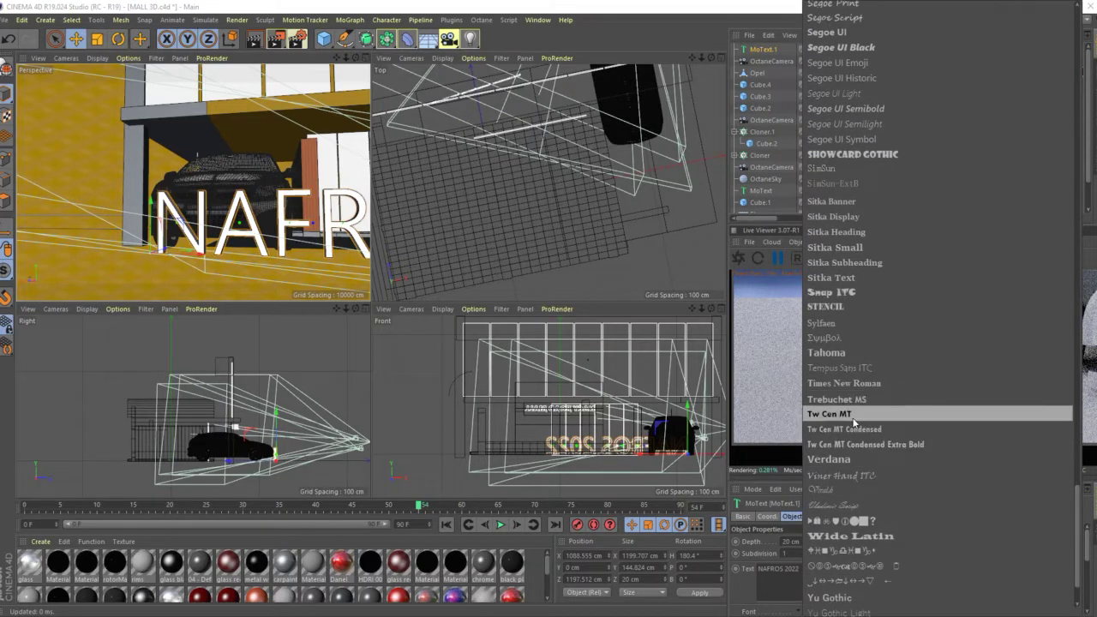
Step: Change the font to Tw Cen MT and scale the text down to about a fifth
{"action": "left_click", "coordinate": [854, 417]}
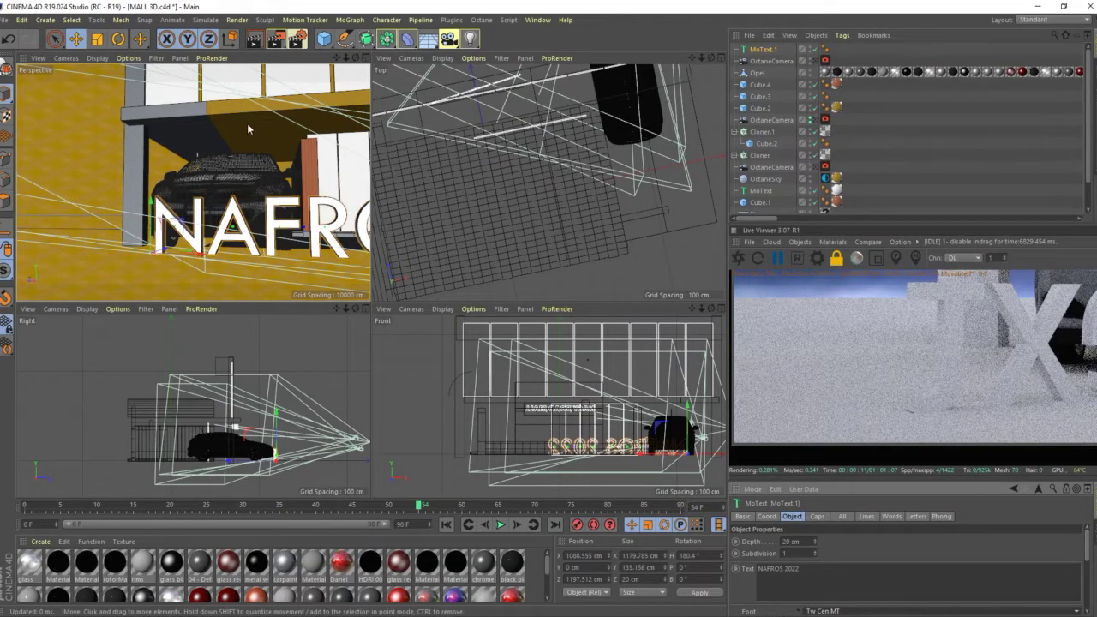
{"action": "left_click", "coordinate": [97, 39]}
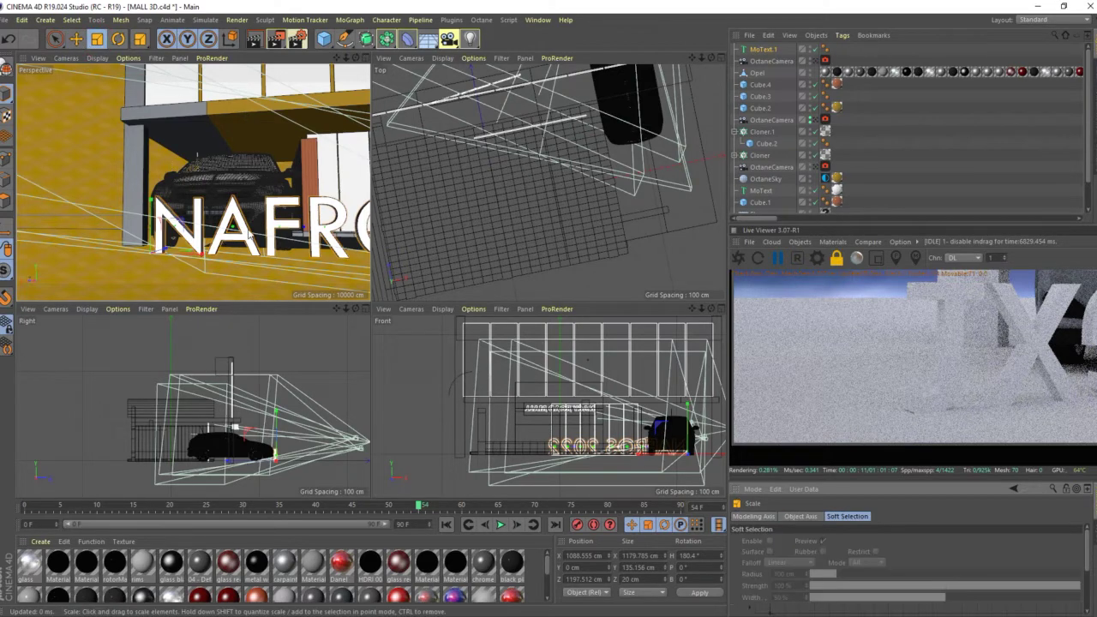
{"action": "left_click_drag", "start_coordinate": [315, 210], "coordinate": [36, 290]}
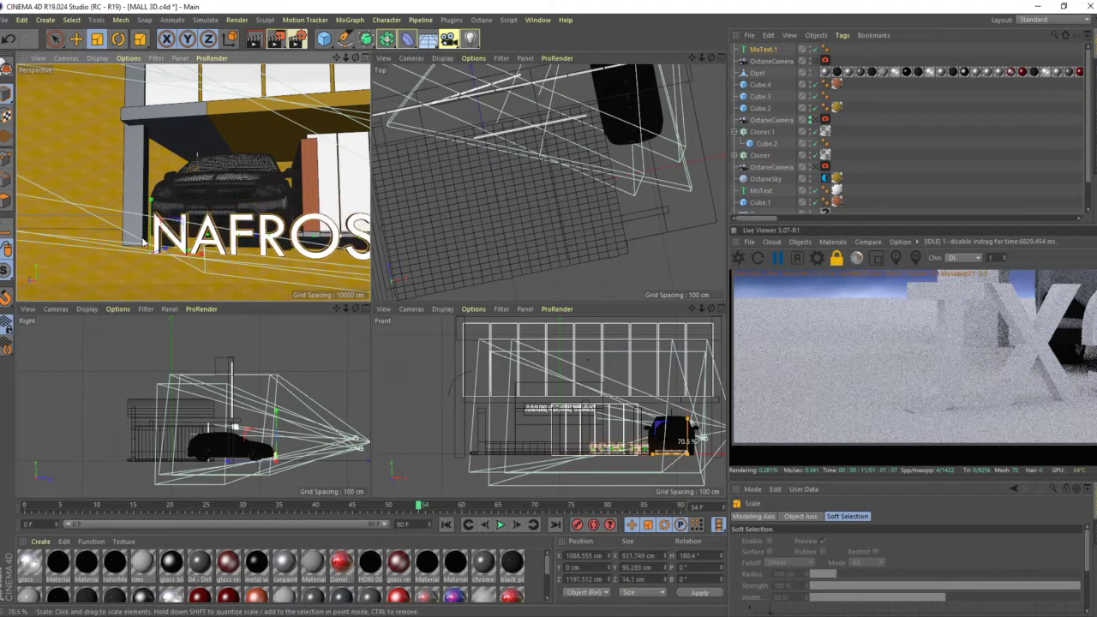
{"action": "left_click_drag", "start_coordinate": [36, 290], "coordinate": [1, 296]}
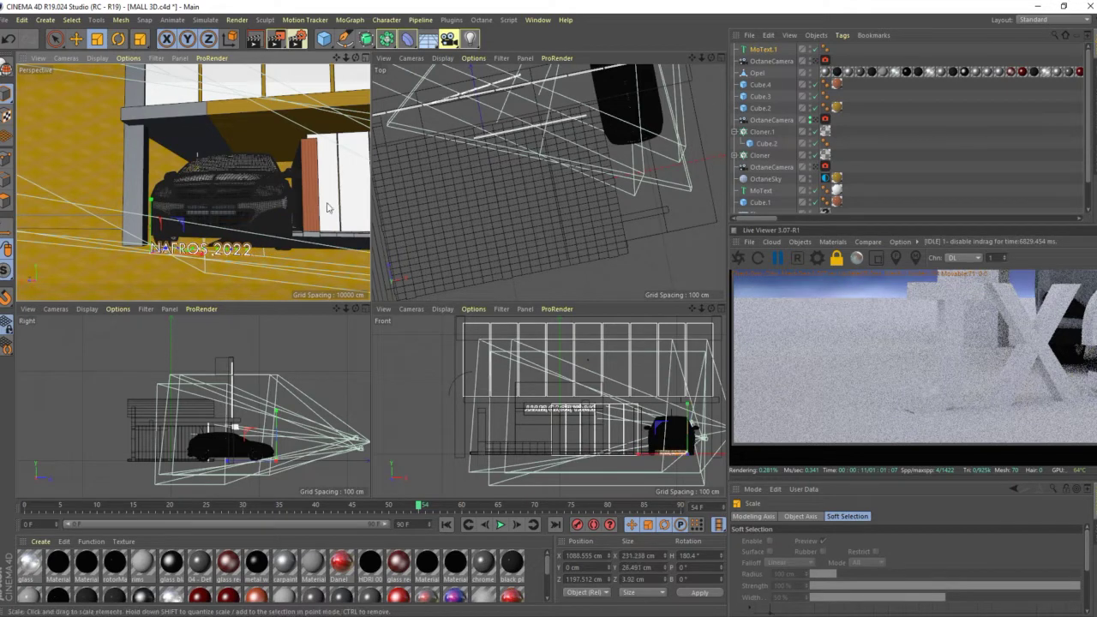
{"action": "left_click", "coordinate": [765, 388]}
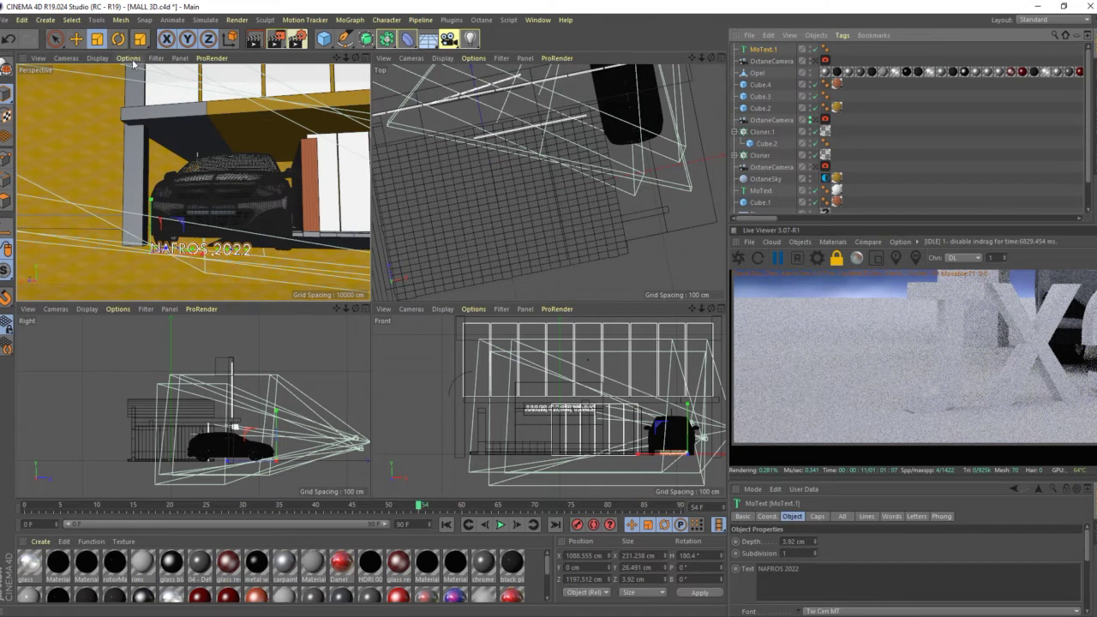
Step: Raise the NAFROS 2022 text to number plate height
{"action": "left_click", "coordinate": [76, 40]}
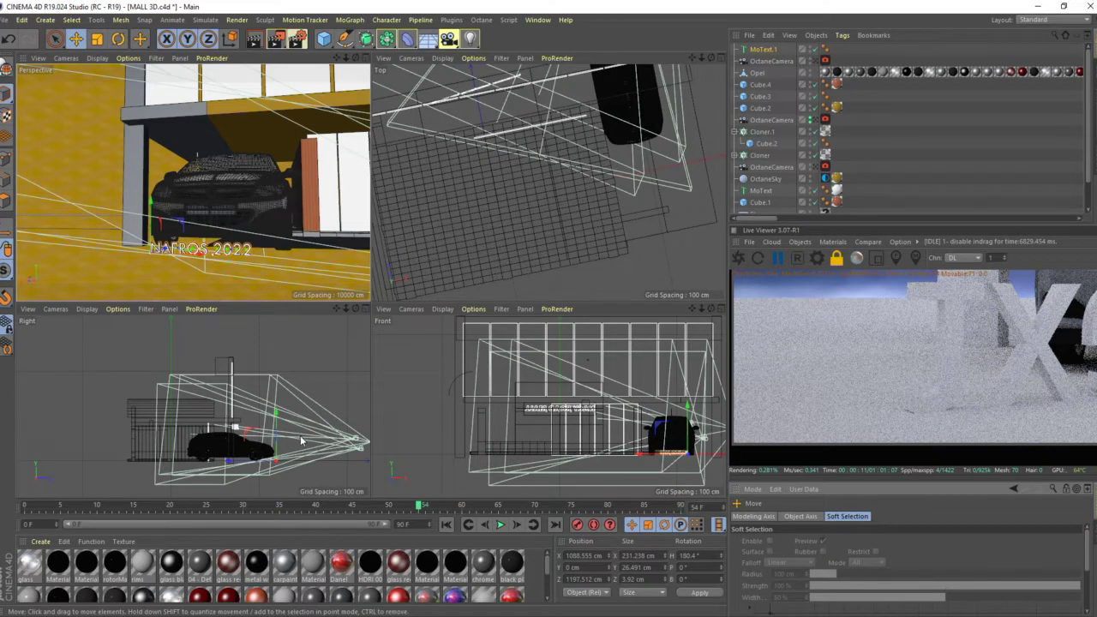
{"action": "scroll", "coordinate": [223, 214], "scroll_direction": "up", "scroll_amount": 2}
{"action": "scroll", "coordinate": [209, 213], "scroll_direction": "up", "scroll_amount": 2}
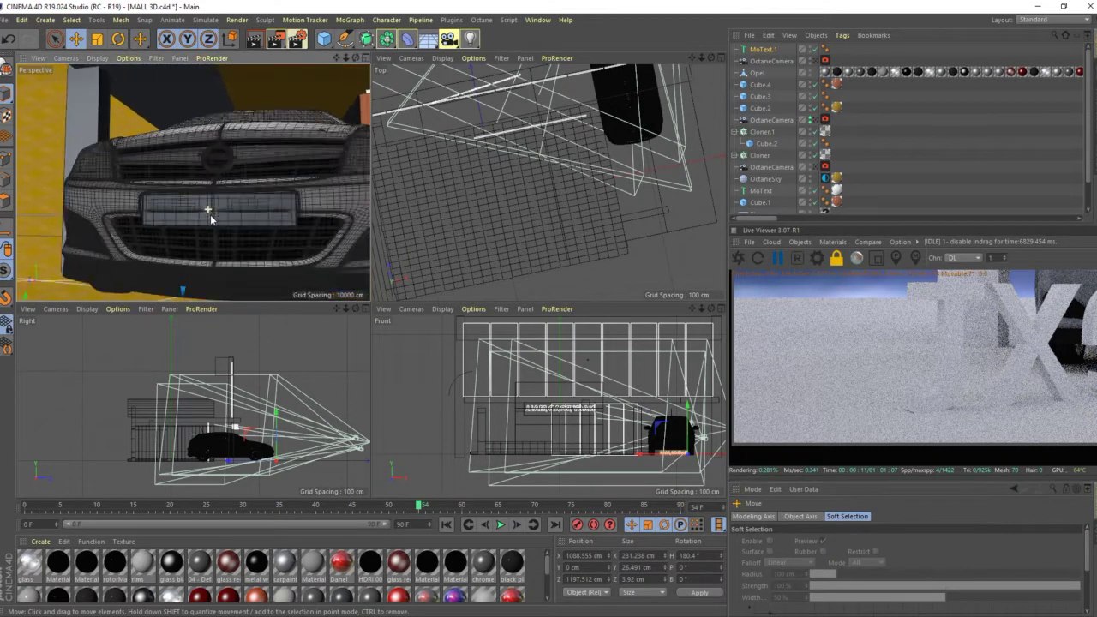
{"action": "scroll", "coordinate": [208, 223], "scroll_direction": "down", "scroll_amount": 1}
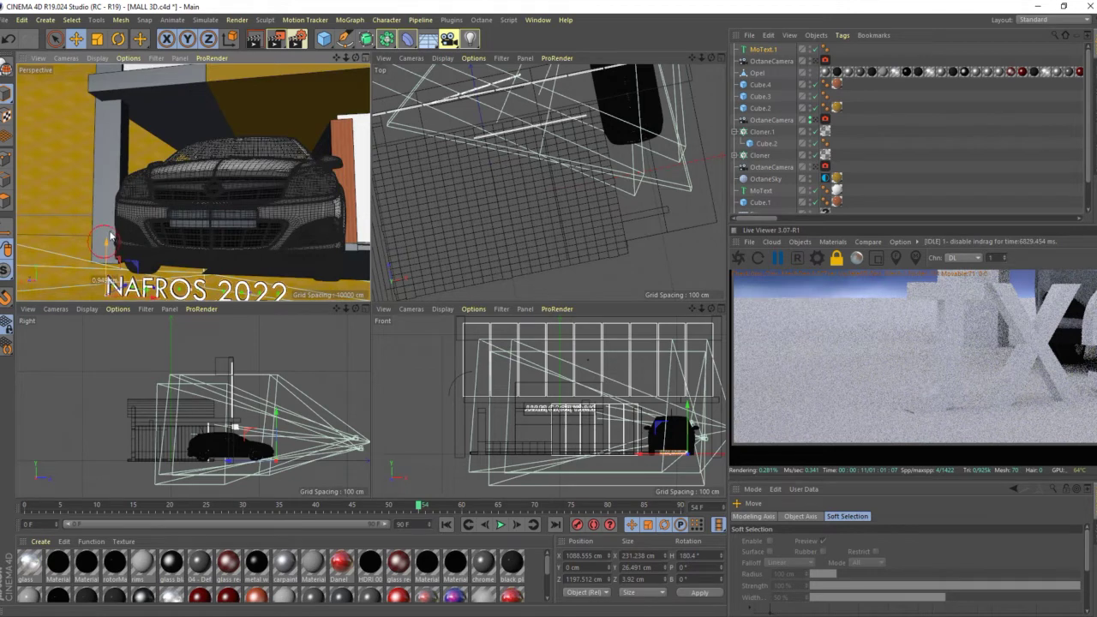
{"action": "left_click_drag", "start_coordinate": [137, 222], "coordinate": [135, 195]}
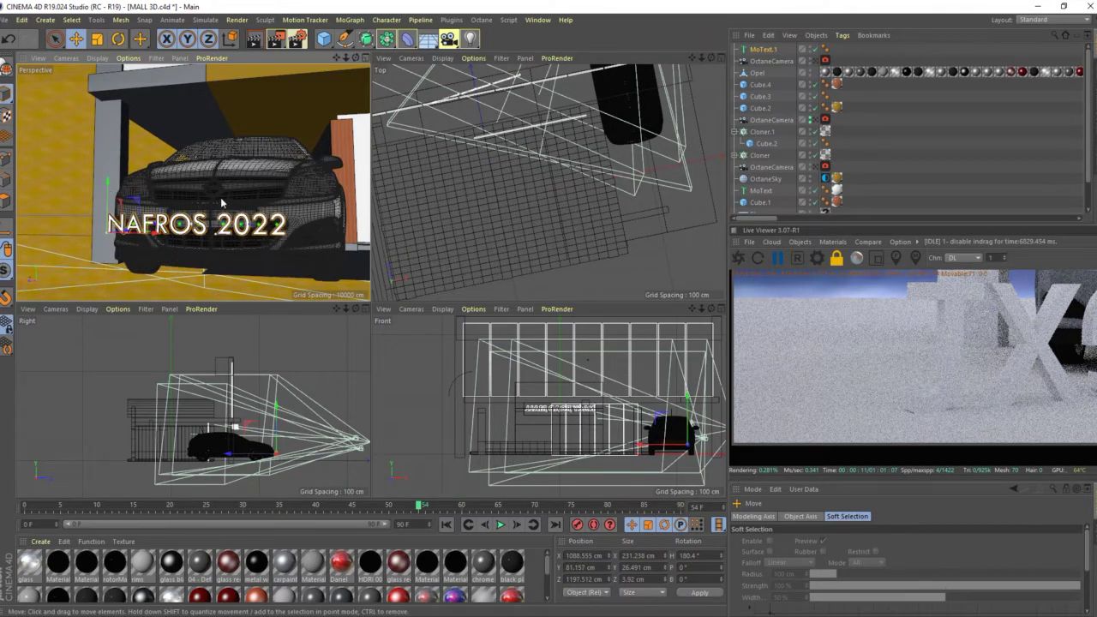
Step: Shrink the text slightly and shift it sideways toward the plate
{"action": "left_click", "coordinate": [97, 38]}
{"action": "left_click_drag", "start_coordinate": [269, 177], "coordinate": [109, 197]}
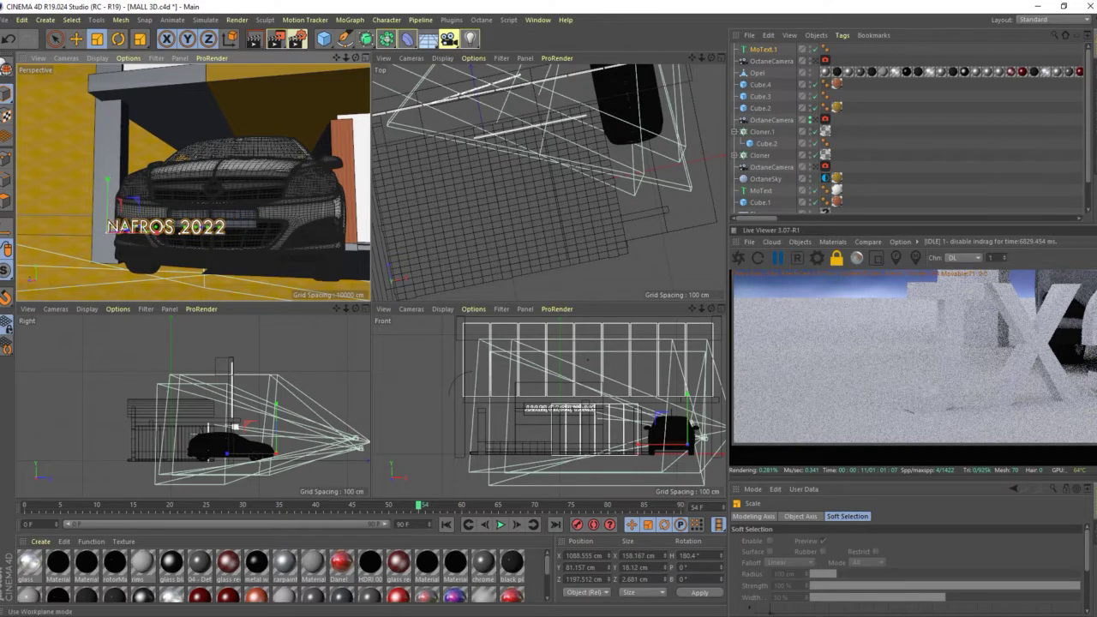
{"action": "left_click", "coordinate": [76, 39]}
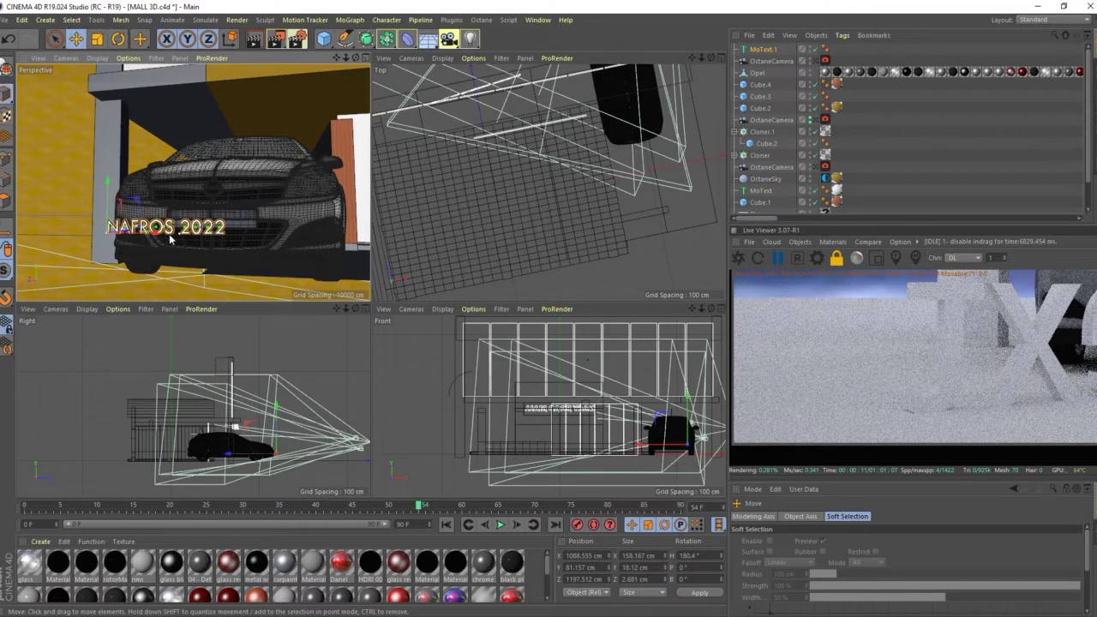
{"action": "left_click_drag", "start_coordinate": [171, 240], "coordinate": [188, 235]}
{"action": "scroll", "coordinate": [190, 233], "scroll_direction": "up", "scroll_amount": 2}
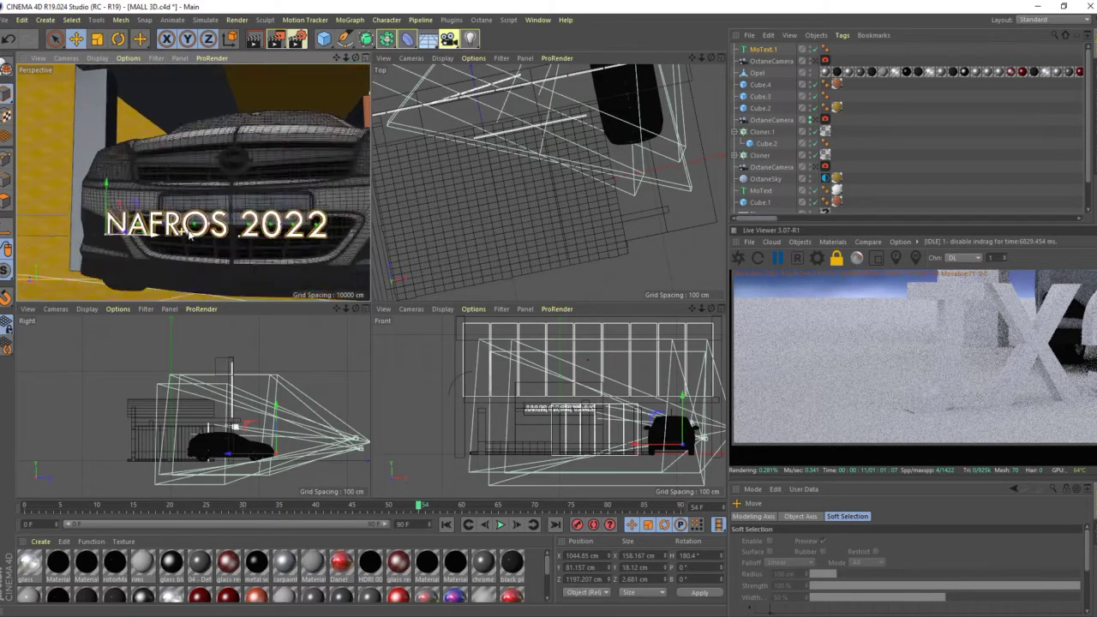
{"action": "scroll", "coordinate": [191, 233], "scroll_direction": "up", "scroll_amount": 2}
{"action": "scroll", "coordinate": [281, 229], "scroll_direction": "up", "scroll_amount": 2}
{"action": "scroll", "coordinate": [226, 209], "scroll_direction": "down", "scroll_amount": 2}
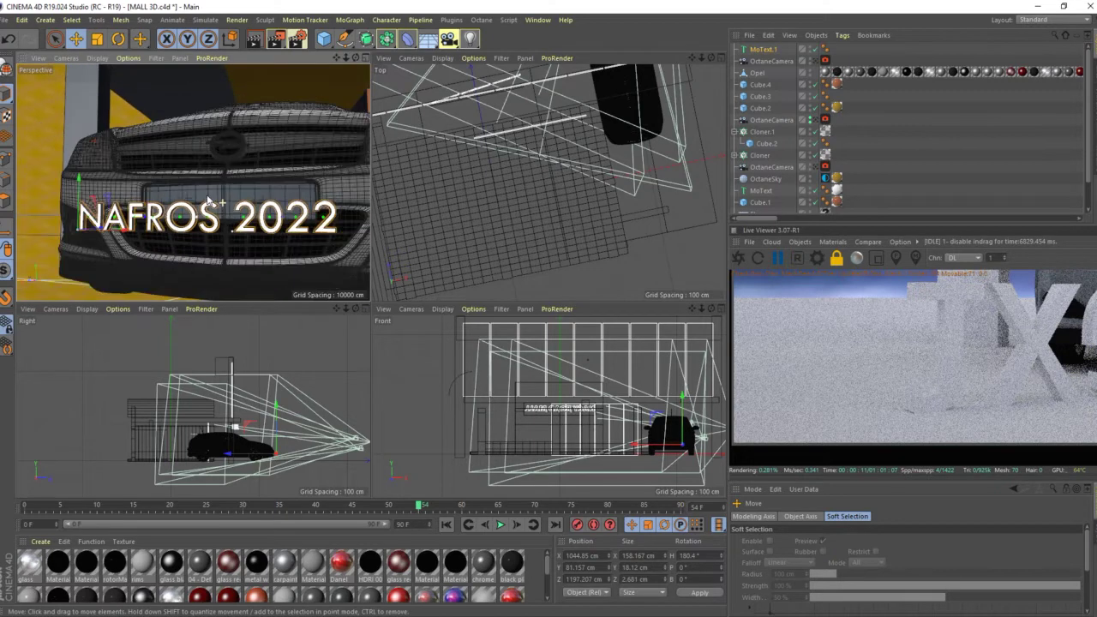
Step: Fine-tune the text to about 92.102 cm wide and centre it on the front plate
{"action": "left_click", "coordinate": [98, 42]}
{"action": "mouse_move", "coordinate": [294, 172]}
{"action": "left_mouse_down"}
{"action": "mouse_move", "coordinate": [128, 199]}
{"action": "mouse_move", "coordinate": [176, 226]}
{"action": "left_mouse_up"}
{"action": "left_click", "coordinate": [76, 39]}
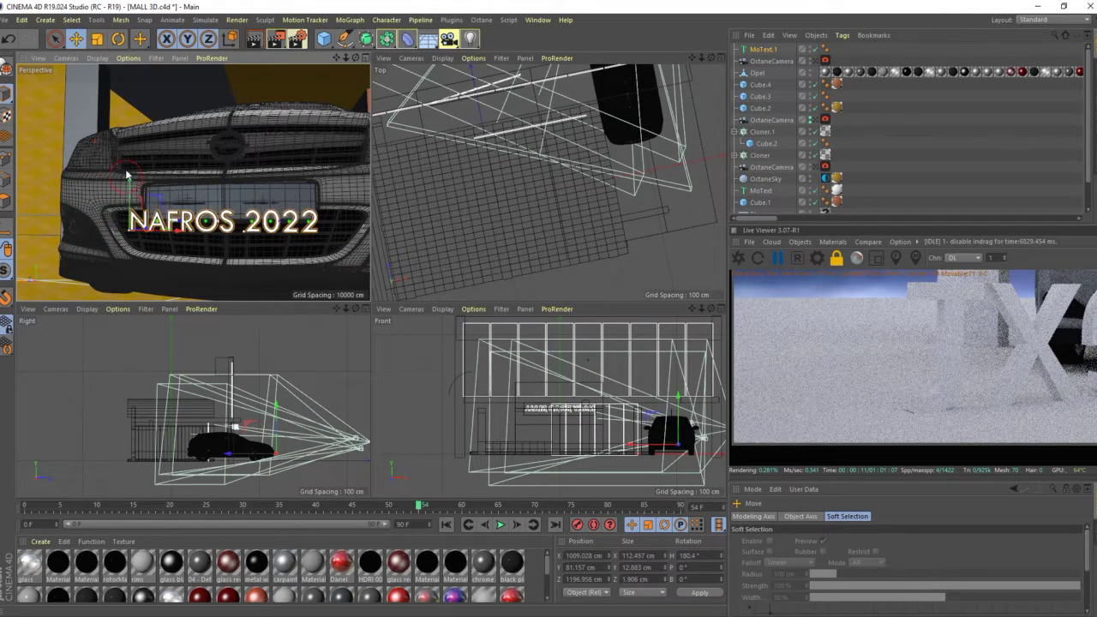
{"action": "left_click_drag", "start_coordinate": [127, 175], "coordinate": [127, 155]}
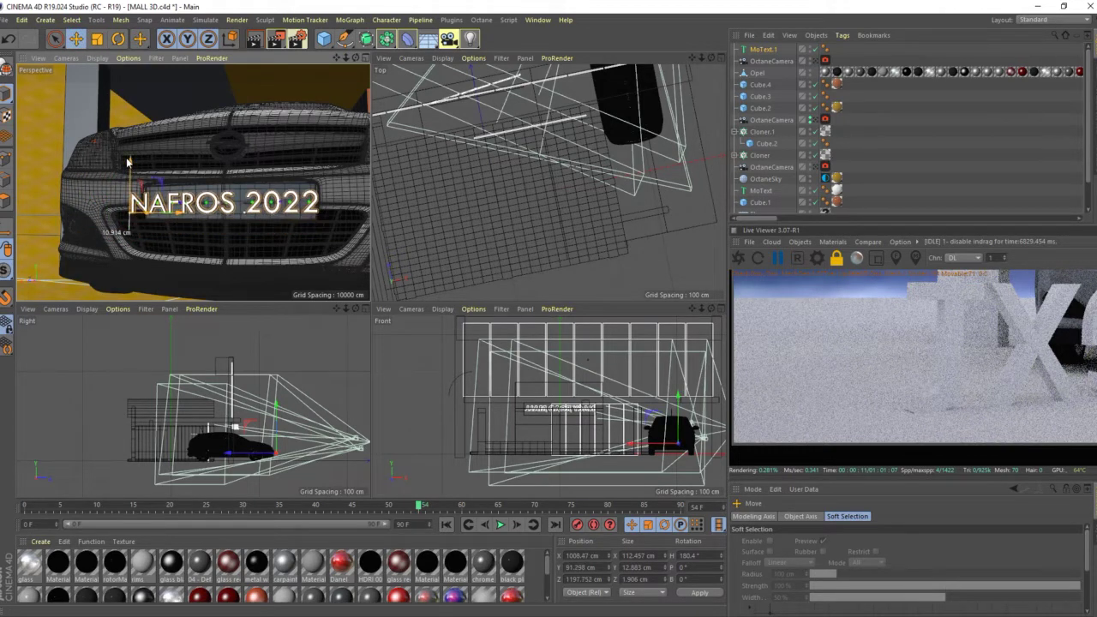
{"action": "left_click", "coordinate": [97, 39]}
{"action": "left_click_drag", "start_coordinate": [257, 164], "coordinate": [185, 170]}
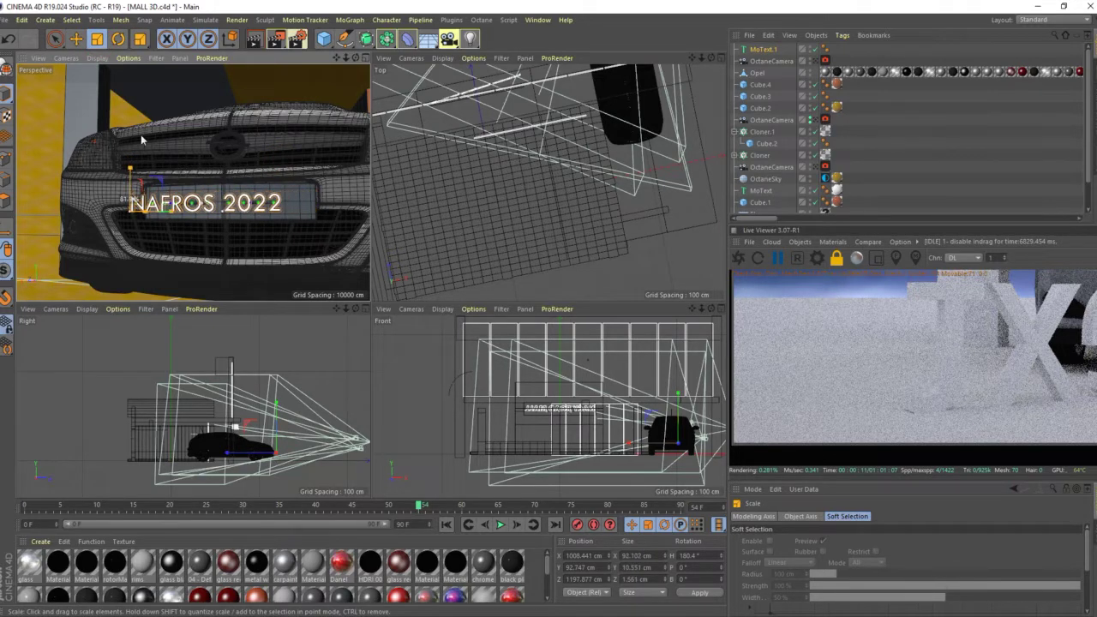
{"action": "left_click", "coordinate": [76, 39]}
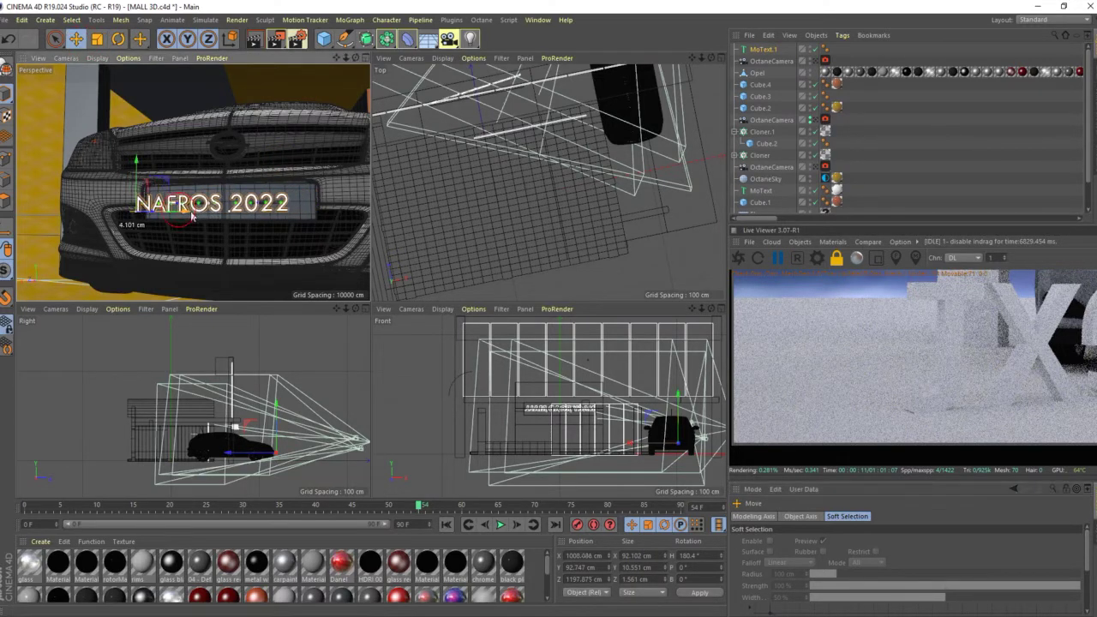
{"action": "left_click_drag", "start_coordinate": [185, 214], "coordinate": [154, 164]}
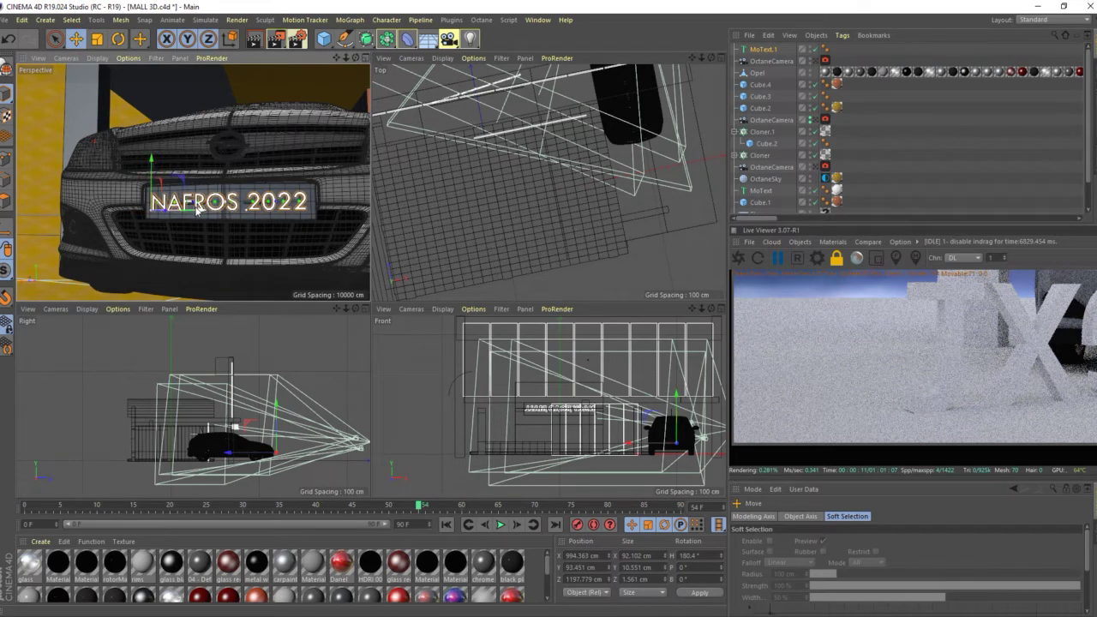
{"action": "left_click_drag", "start_coordinate": [202, 196], "coordinate": [204, 196]}
Step: Nudge the NAFROS 2022 text a few cm along Z and X on the plate
{"action": "scroll", "coordinate": [264, 442], "scroll_direction": "up", "scroll_amount": 5}
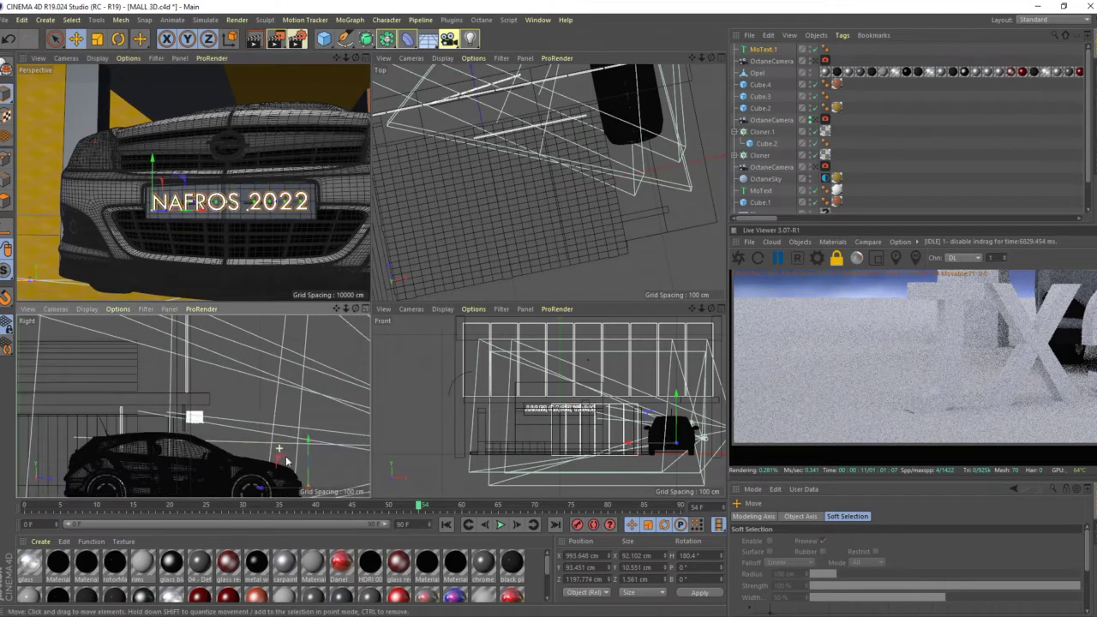
{"action": "scroll", "coordinate": [283, 464], "scroll_direction": "up", "scroll_amount": 1}
{"action": "scroll", "coordinate": [287, 463], "scroll_direction": "up", "scroll_amount": 2}
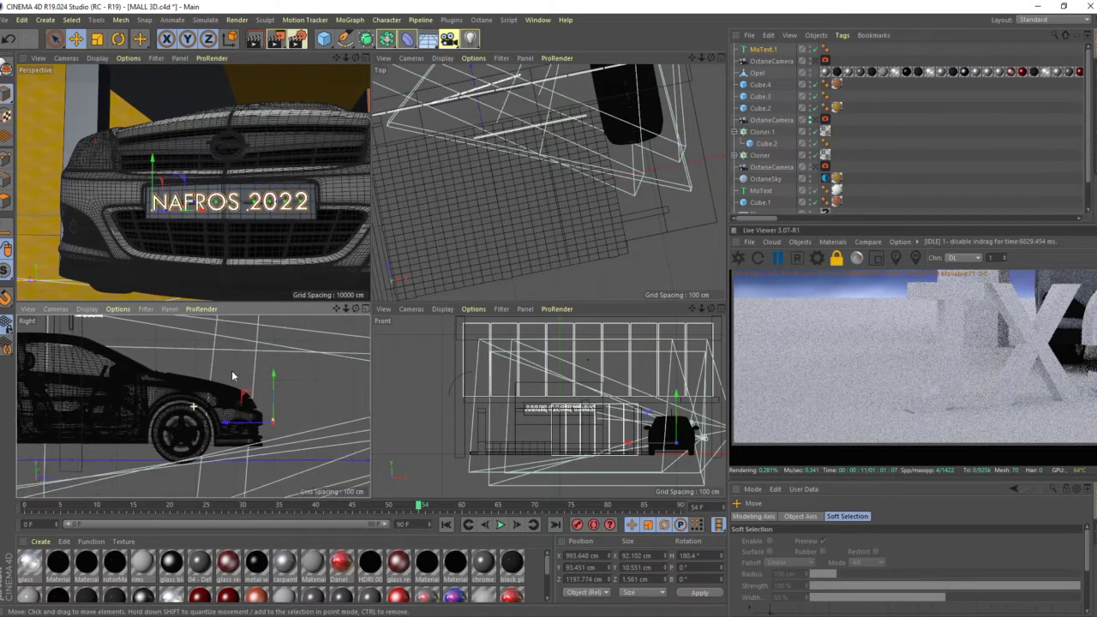
{"action": "scroll", "coordinate": [287, 446], "scroll_direction": "up", "scroll_amount": 1}
{"action": "scroll", "coordinate": [286, 431], "scroll_direction": "up", "scroll_amount": 1}
{"action": "scroll", "coordinate": [262, 403], "scroll_direction": "up", "scroll_amount": 1}
{"action": "scroll", "coordinate": [255, 395], "scroll_direction": "up", "scroll_amount": 1}
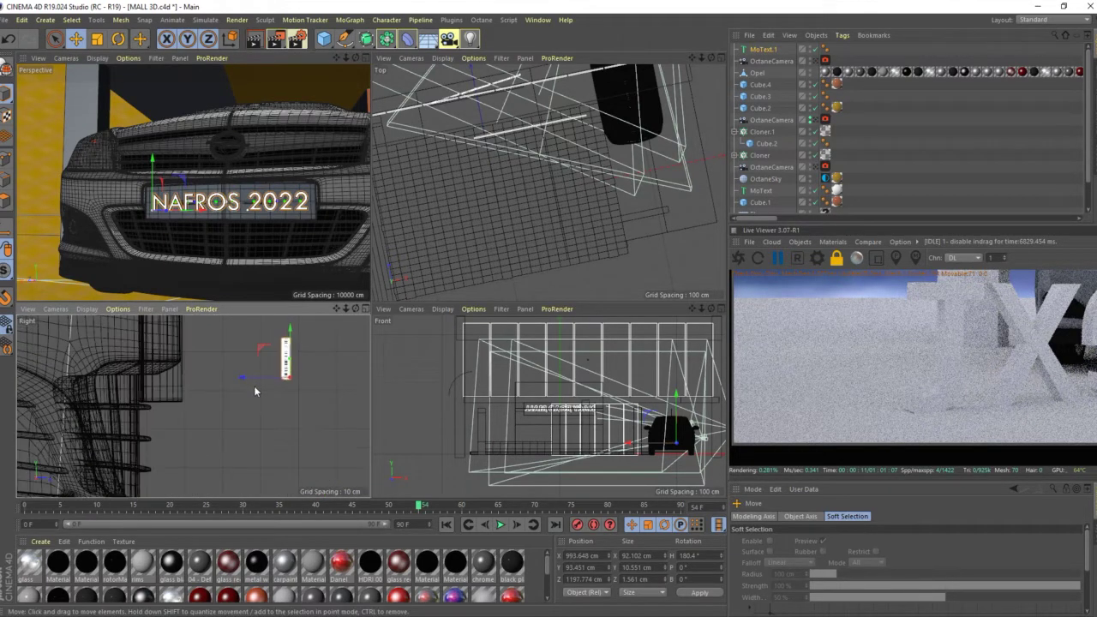
{"action": "mouse_move", "coordinate": [243, 377]}
{"action": "left_mouse_down"}
{"action": "mouse_move", "coordinate": [112, 378]}
{"action": "mouse_move", "coordinate": [139, 379]}
{"action": "left_mouse_up"}
{"action": "scroll", "coordinate": [232, 220], "scroll_direction": "up", "scroll_amount": 2}
{"action": "scroll", "coordinate": [231, 220], "scroll_direction": "up", "scroll_amount": 2}
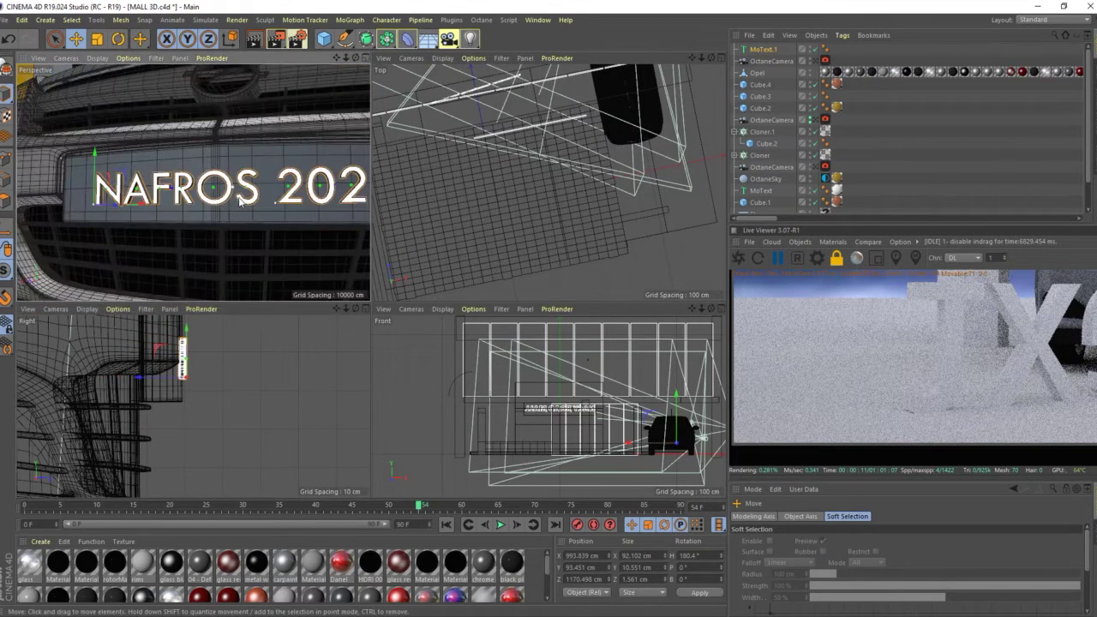
{"action": "scroll", "coordinate": [294, 195], "scroll_direction": "down", "scroll_amount": 2}
{"action": "left_click_drag", "start_coordinate": [182, 203], "coordinate": [176, 201]}
Step: Restart the Octane live preview to render the adjusted plate text
{"action": "scroll", "coordinate": [678, 445], "scroll_direction": "up", "scroll_amount": 2}
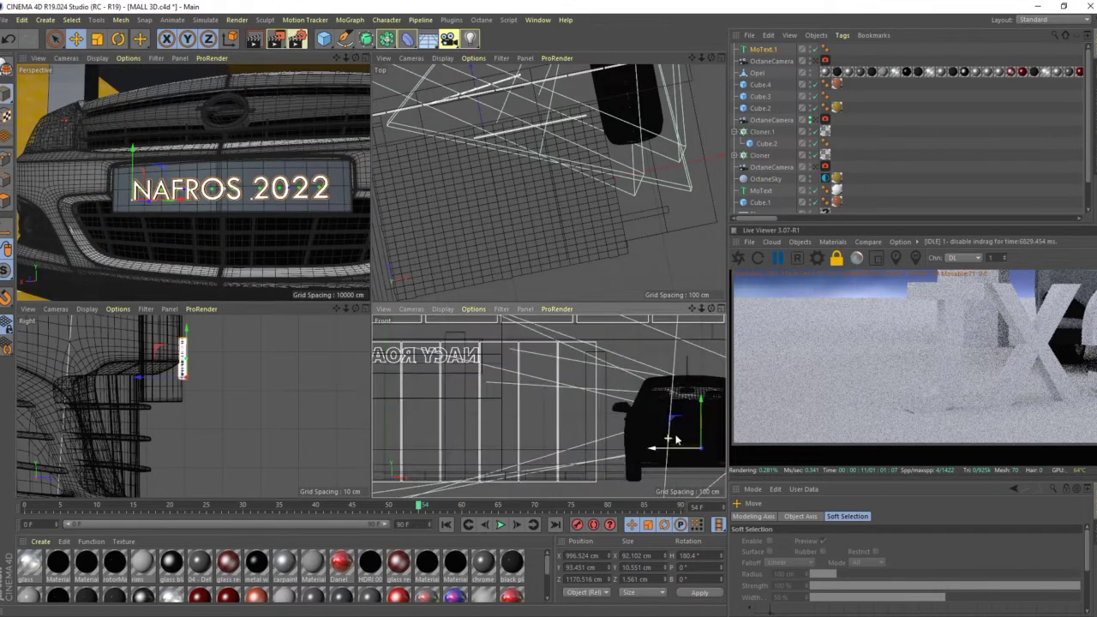
{"action": "scroll", "coordinate": [686, 445], "scroll_direction": "up", "scroll_amount": 2}
{"action": "scroll", "coordinate": [691, 447], "scroll_direction": "up", "scroll_amount": 2}
{"action": "scroll", "coordinate": [691, 446], "scroll_direction": "down", "scroll_amount": 2}
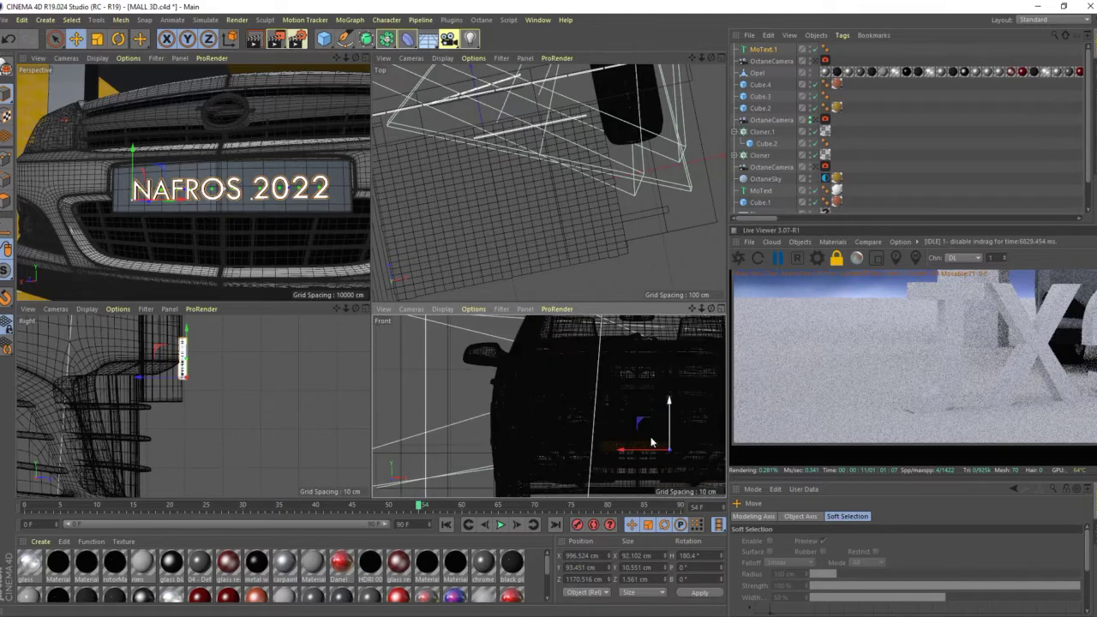
{"action": "scroll", "coordinate": [691, 447], "scroll_direction": "down", "scroll_amount": 2}
{"action": "scroll", "coordinate": [653, 167], "scroll_direction": "up", "scroll_amount": 2}
{"action": "scroll", "coordinate": [654, 163], "scroll_direction": "down", "scroll_amount": 2}
{"action": "scroll", "coordinate": [652, 137], "scroll_direction": "down", "scroll_amount": 1}
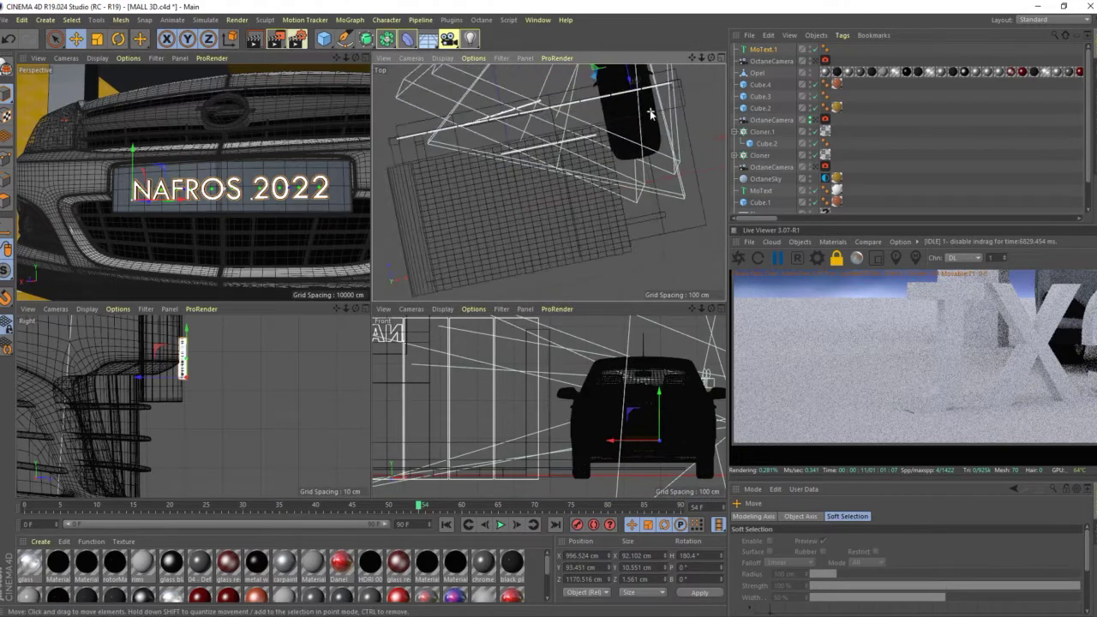
{"action": "scroll", "coordinate": [287, 196], "scroll_direction": "up", "scroll_amount": 2}
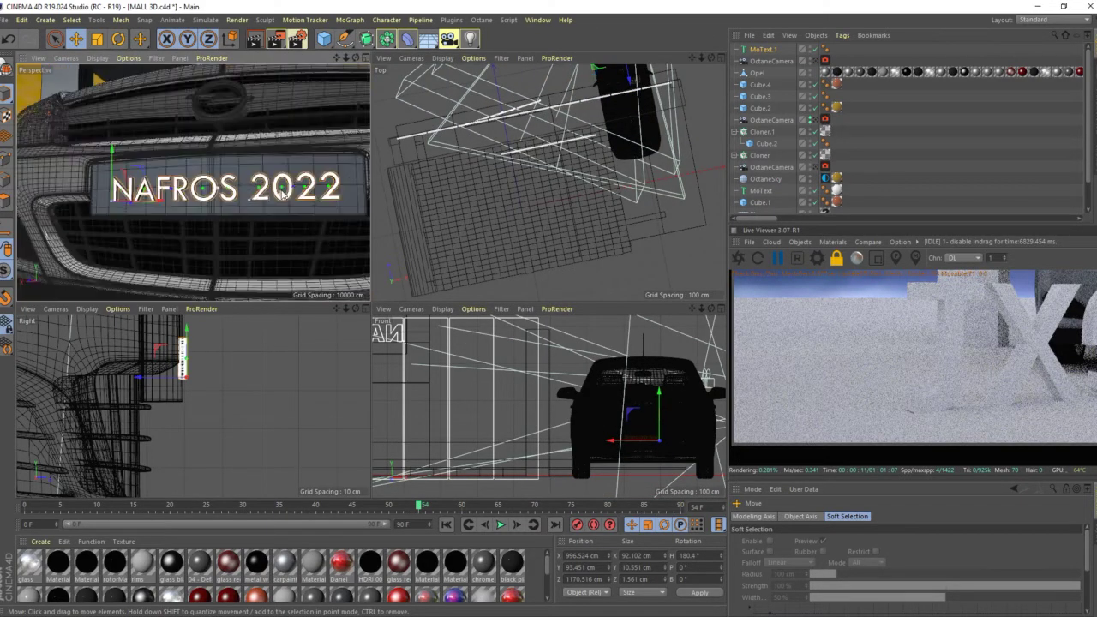
{"action": "scroll", "coordinate": [286, 195], "scroll_direction": "up", "scroll_amount": 2}
{"action": "left_click", "coordinate": [764, 260]}
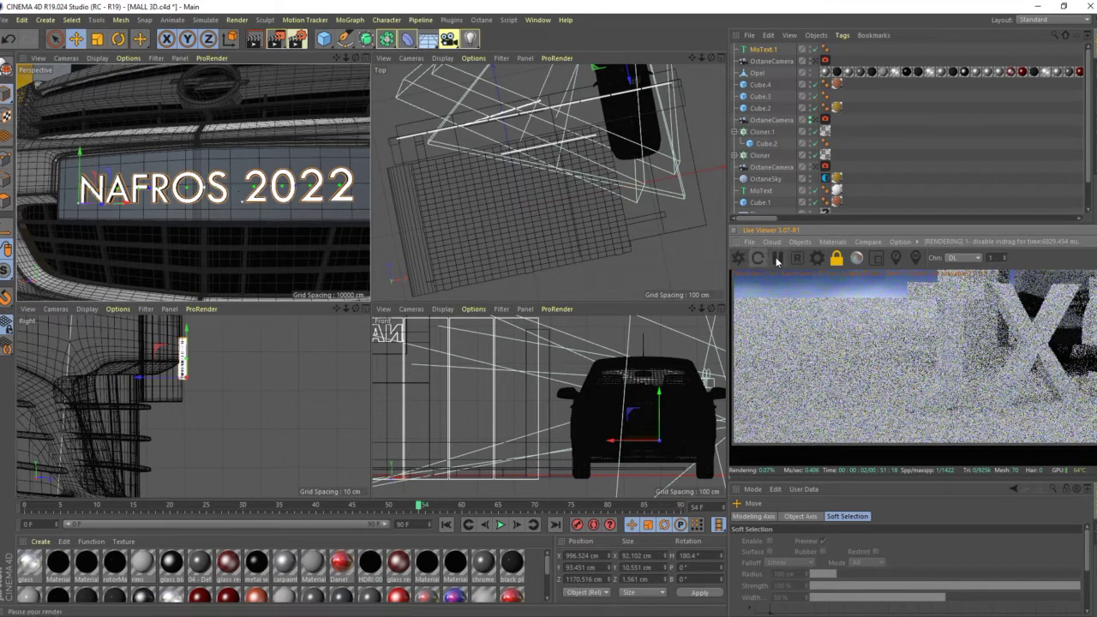
Step: Restart the Octane render, frame a close-up of the NAFROS plate and grille, and select a dark material
{"action": "left_click", "coordinate": [739, 259]}
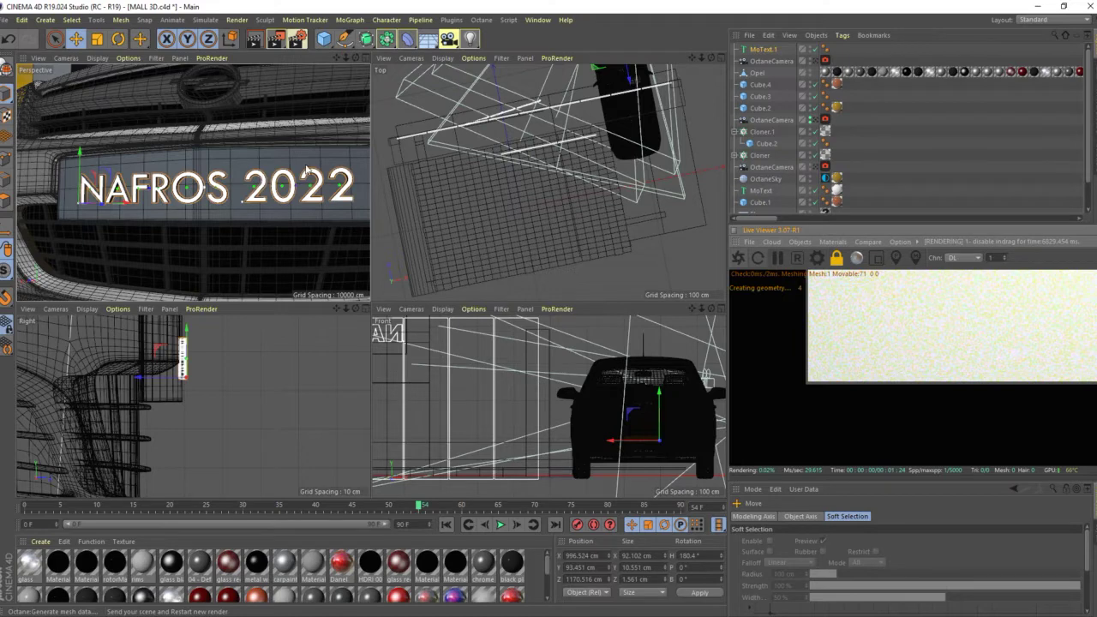
{"action": "scroll", "coordinate": [306, 169], "scroll_direction": "down", "scroll_amount": 2}
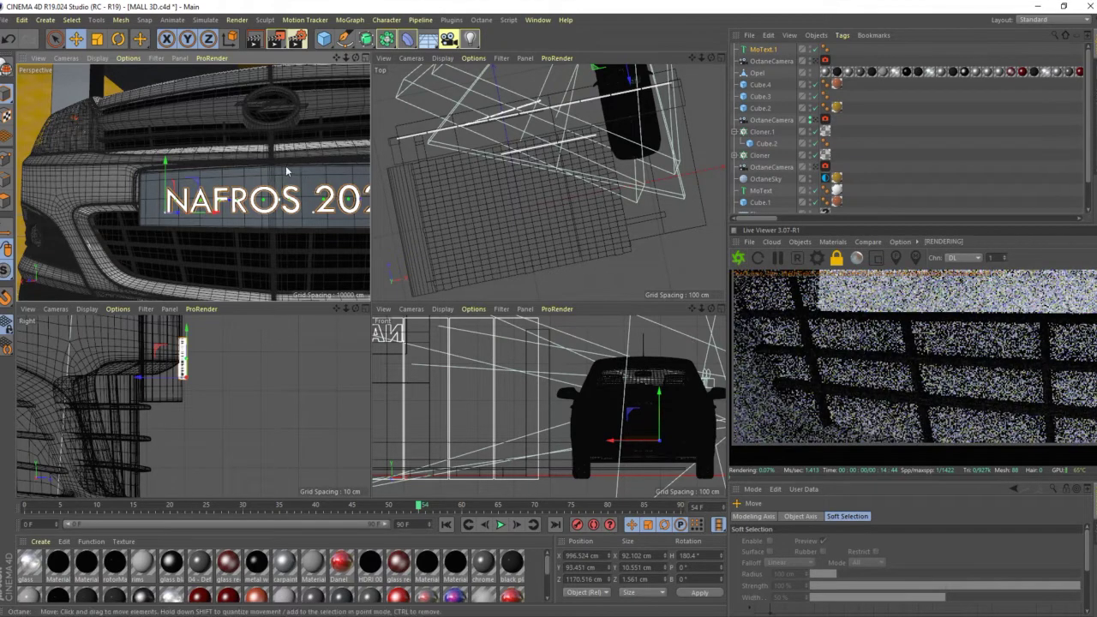
{"action": "scroll", "coordinate": [287, 170], "scroll_direction": "down", "scroll_amount": 3}
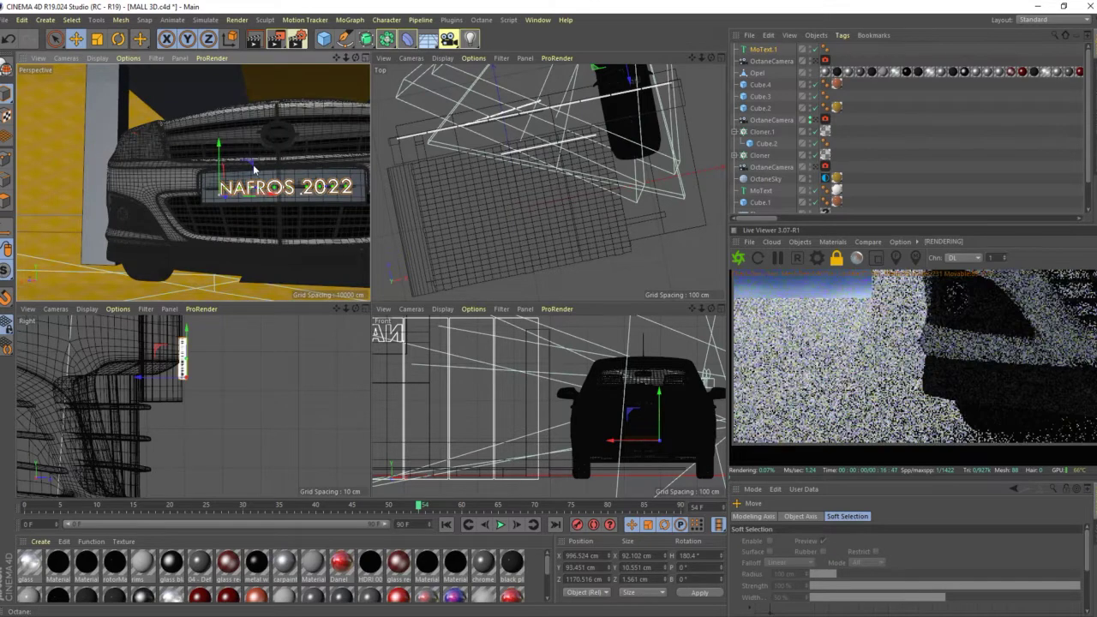
{"action": "scroll", "coordinate": [254, 170], "scroll_direction": "up", "scroll_amount": 2}
{"action": "scroll", "coordinate": [303, 208], "scroll_direction": "up", "scroll_amount": 2}
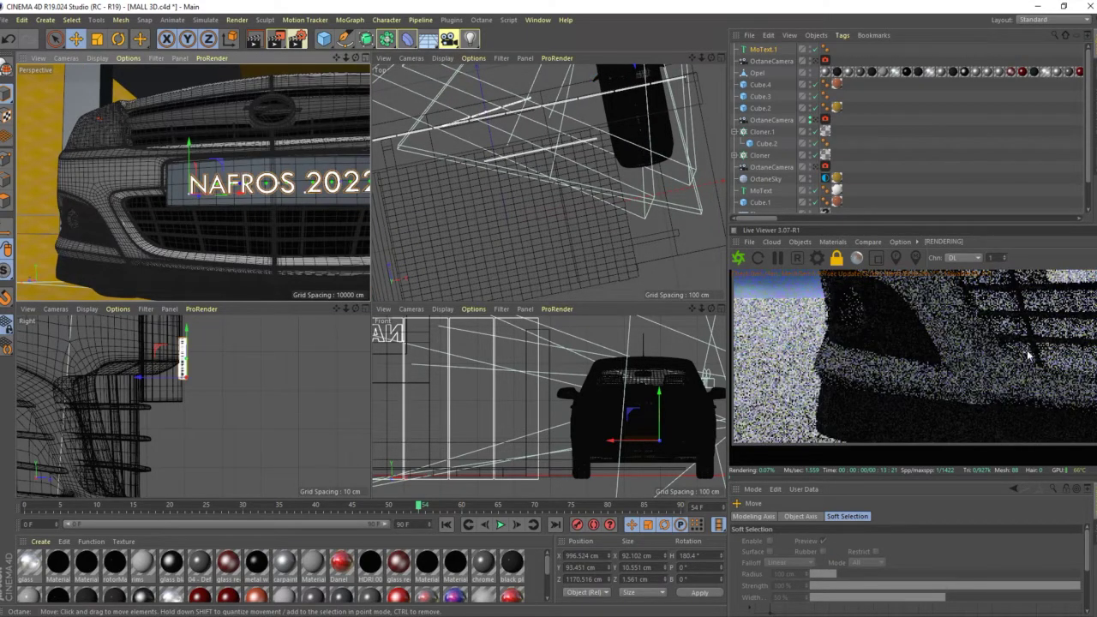
{"action": "middle_click_drag", "start_coordinate": [1029, 356], "coordinate": [825, 408], "text": "alt"}
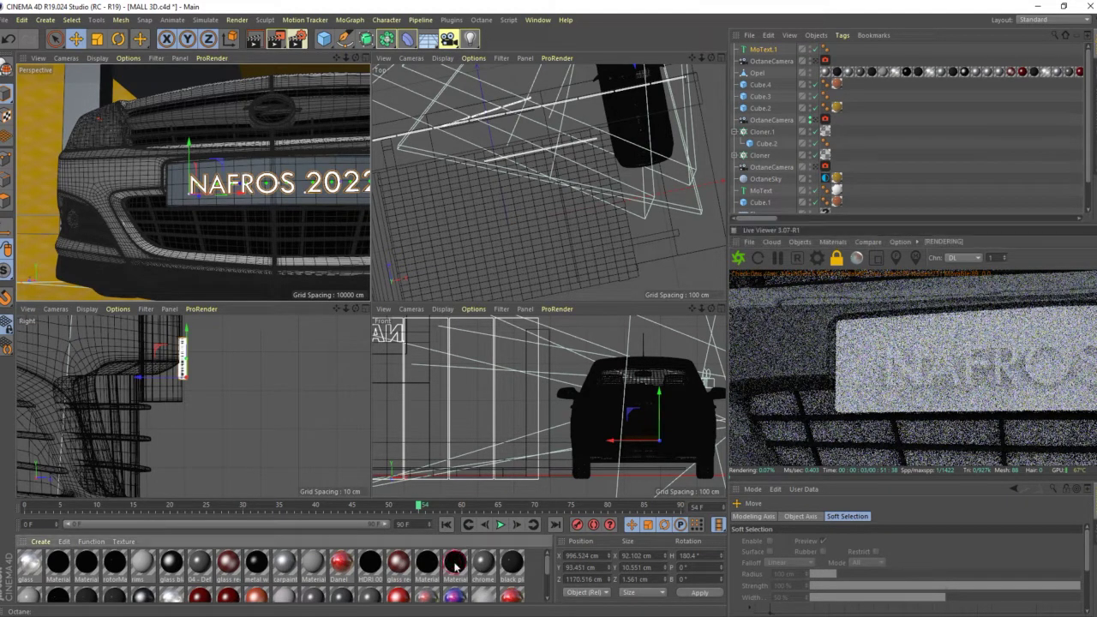
{"action": "left_click", "coordinate": [455, 563]}
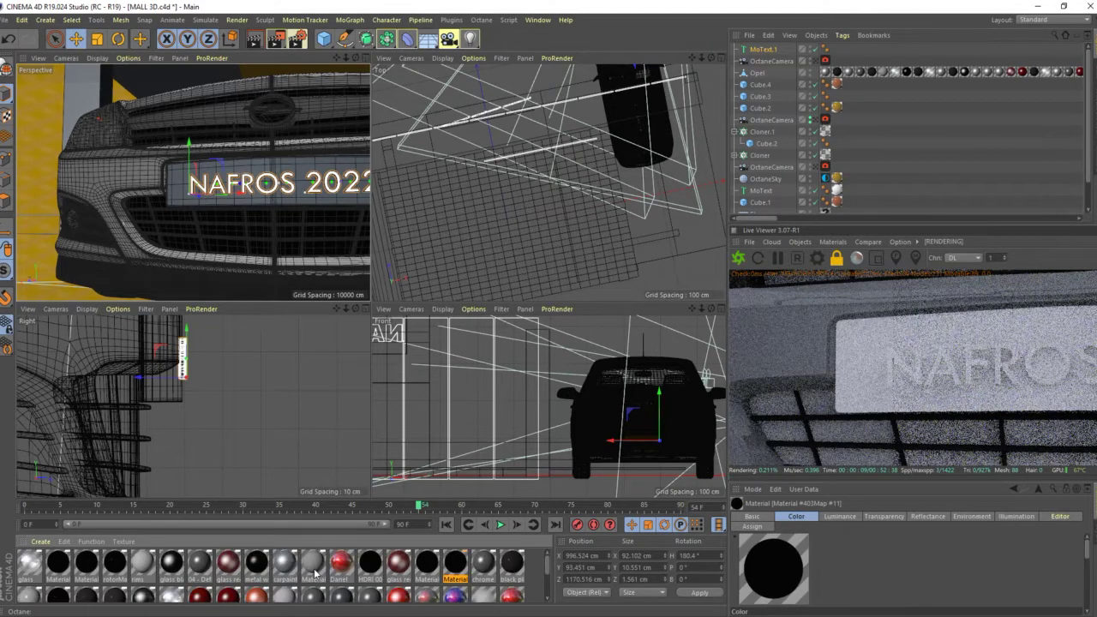
Step: Select the rotorMap material and inspect its settings in the Material Editor
{"action": "left_click", "coordinate": [260, 566]}
{"action": "double_click", "coordinate": [114, 566]}
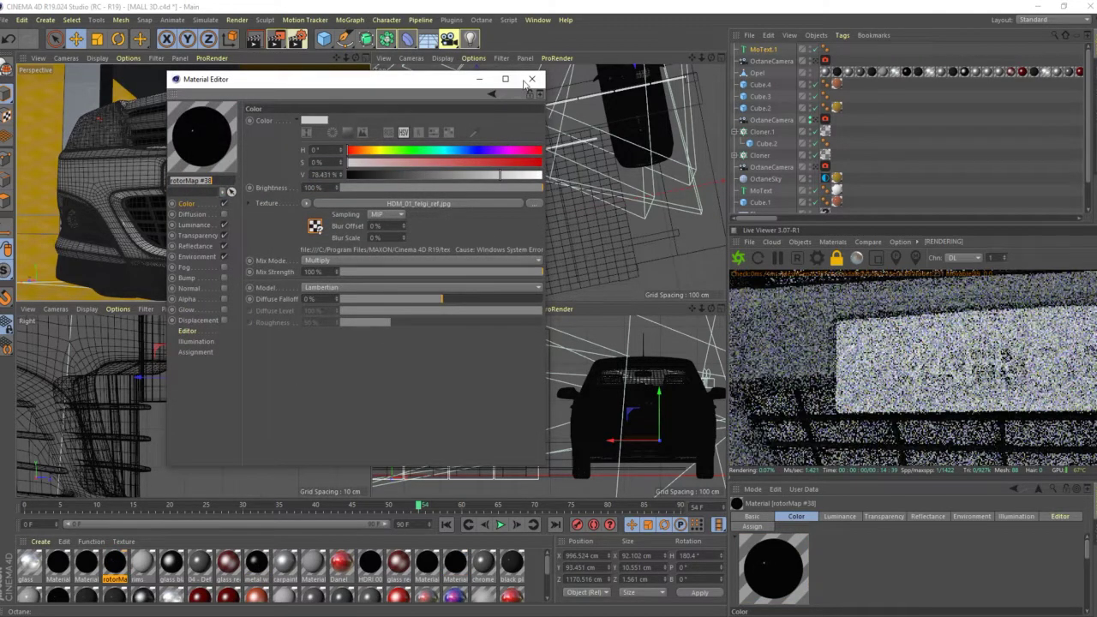
{"action": "left_click", "coordinate": [532, 79]}
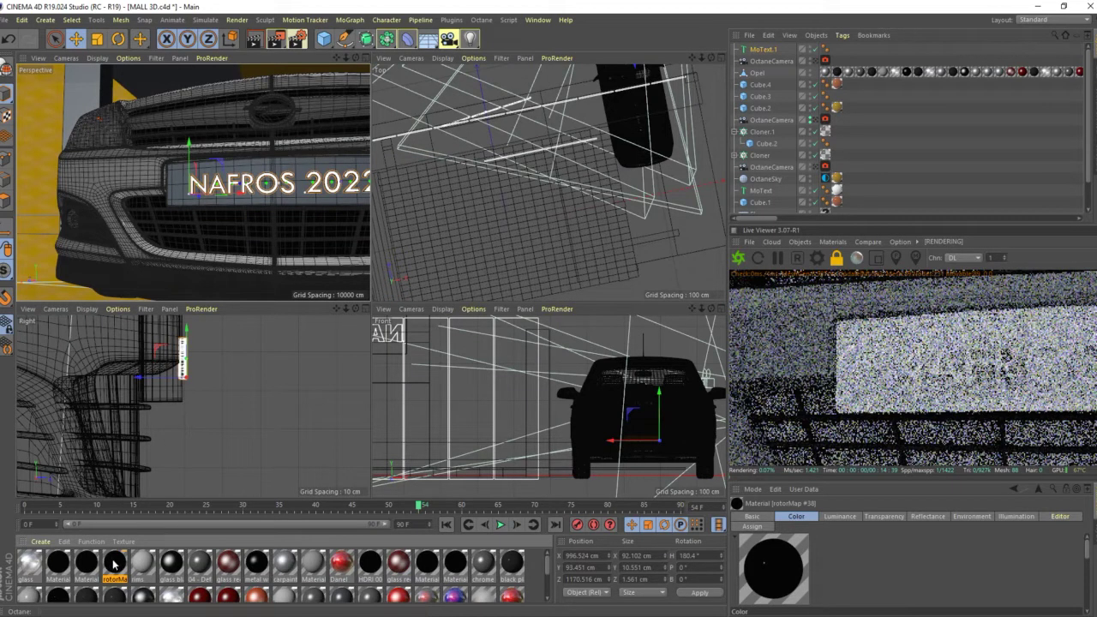
Step: Apply rotorMap to the NAFROS 2022 MoText so the lettering renders dark
{"action": "left_click_drag", "start_coordinate": [114, 562], "coordinate": [776, 52]}
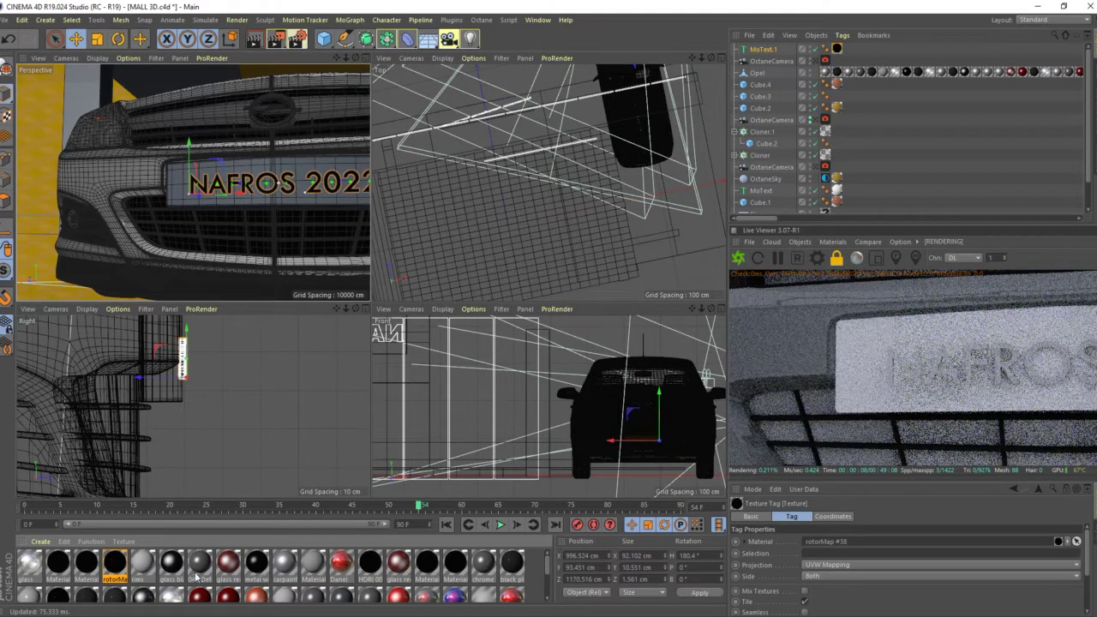
{"action": "scroll", "coordinate": [195, 579], "scroll_direction": "down", "scroll_amount": 3}
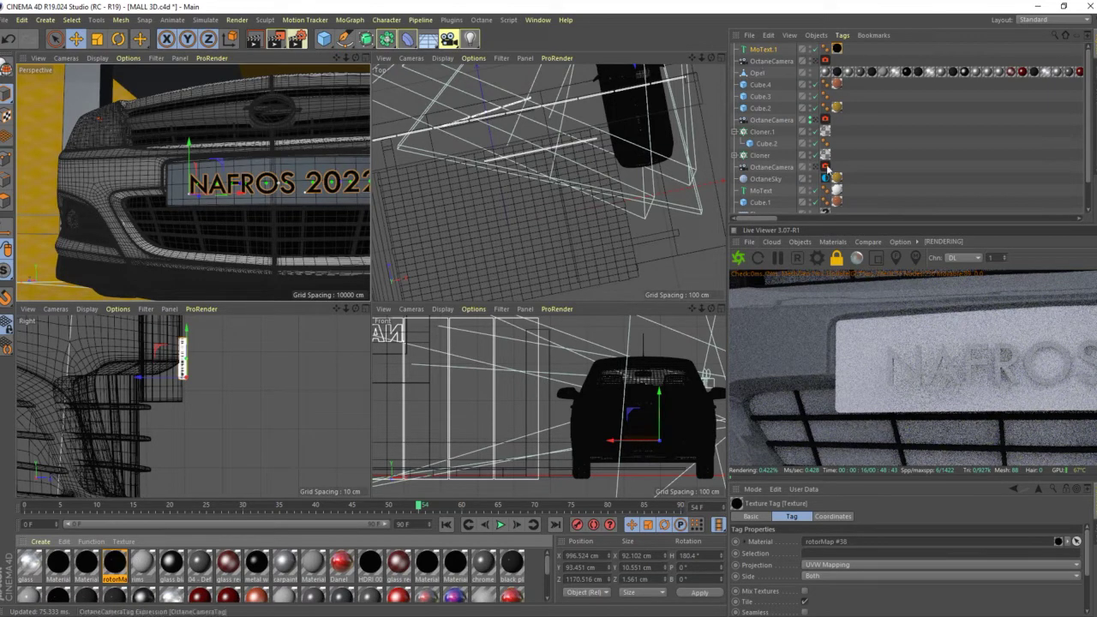
{"action": "left_click", "coordinate": [832, 242]}
{"action": "left_click", "coordinate": [831, 242]}
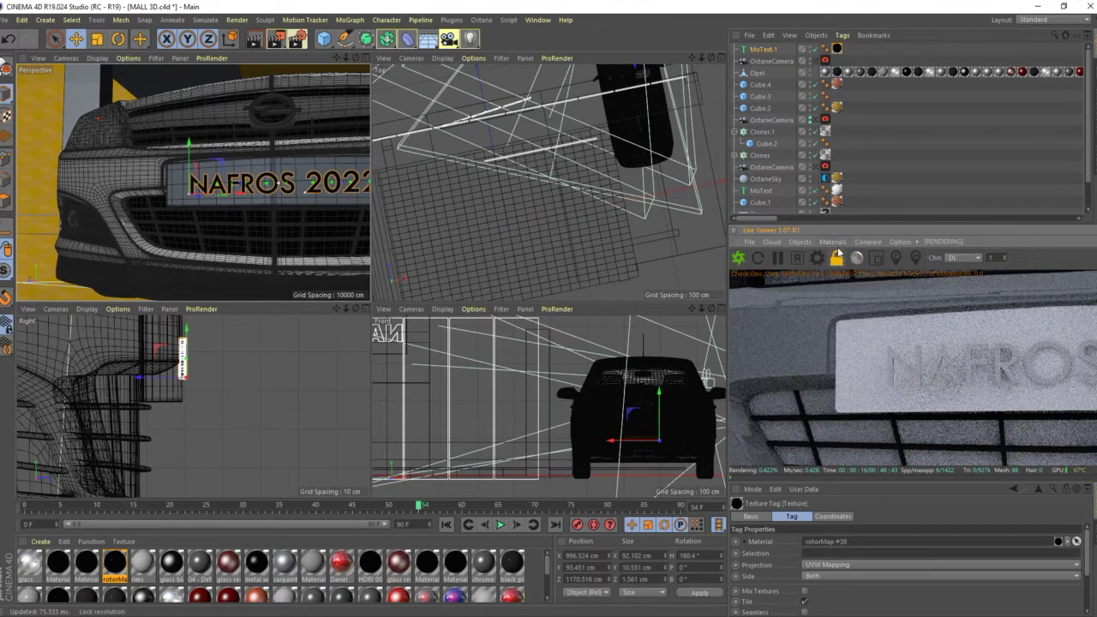
{"action": "left_click", "coordinate": [837, 247]}
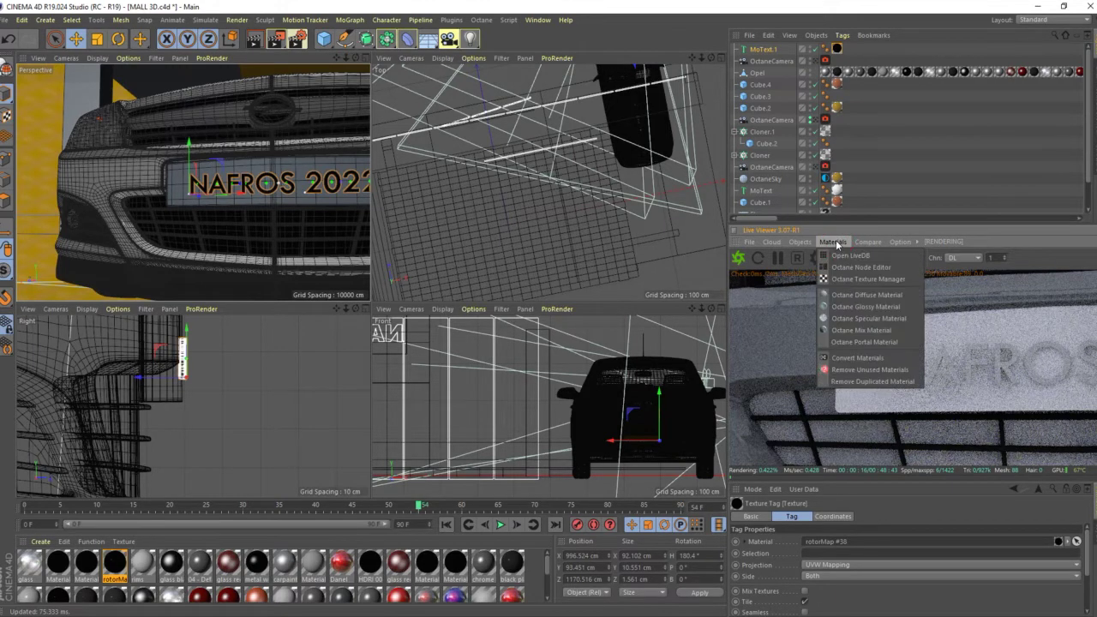
Step: Create an OctGlossy material with a near-black diffuse colour (V 8%, about 0.0049 RGB)
{"action": "left_click", "coordinate": [870, 307]}
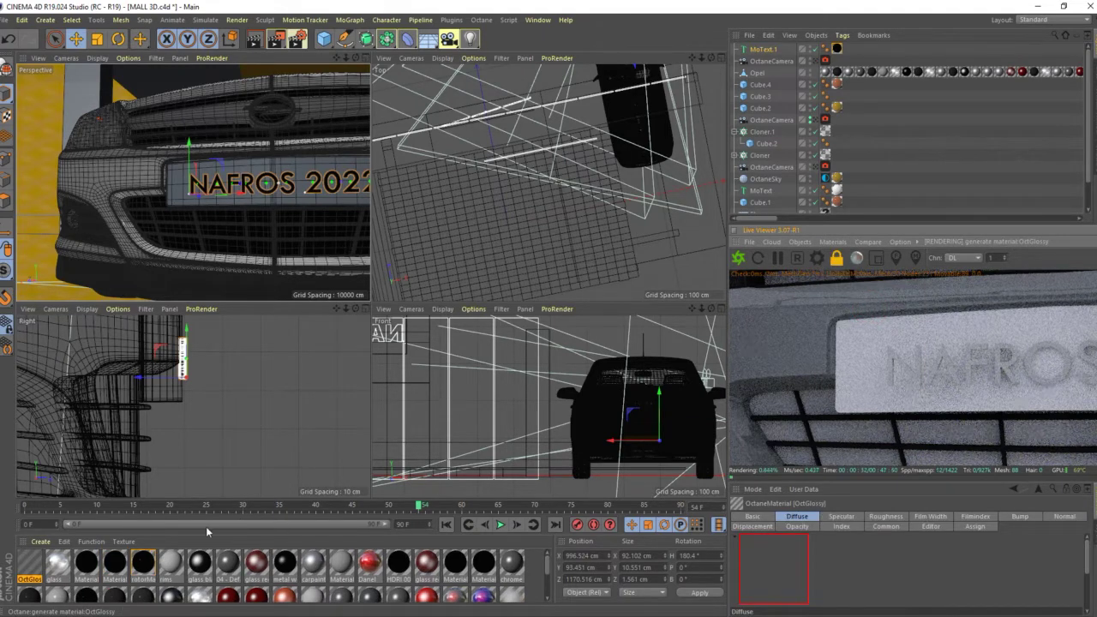
{"action": "scroll", "coordinate": [244, 593], "scroll_direction": "down", "scroll_amount": 5}
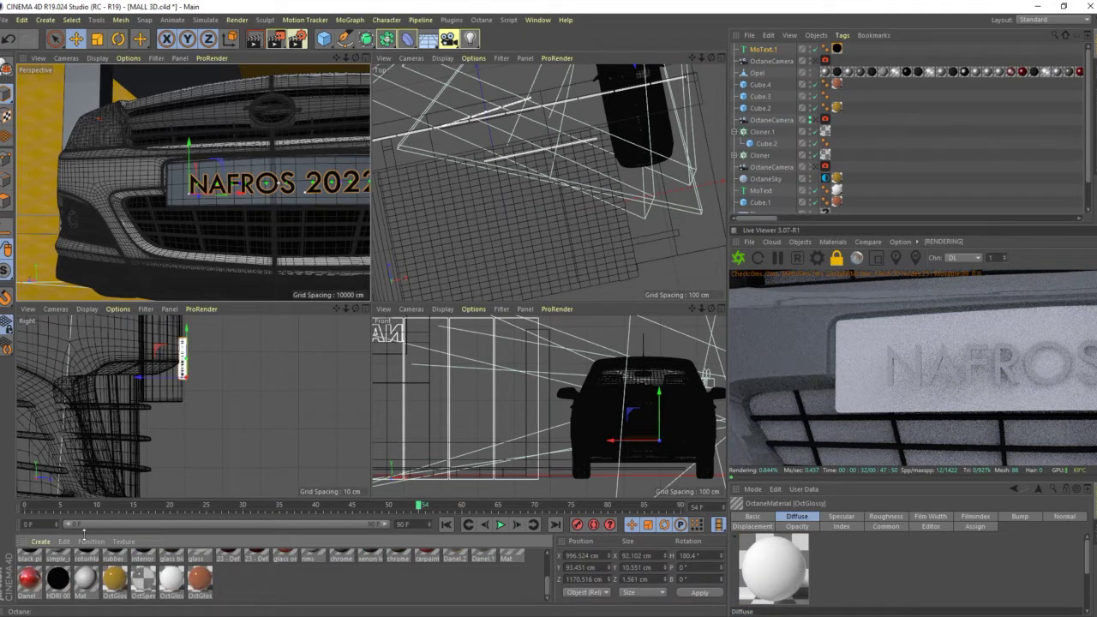
{"action": "scroll", "coordinate": [57, 578], "scroll_direction": "up", "scroll_amount": 5}
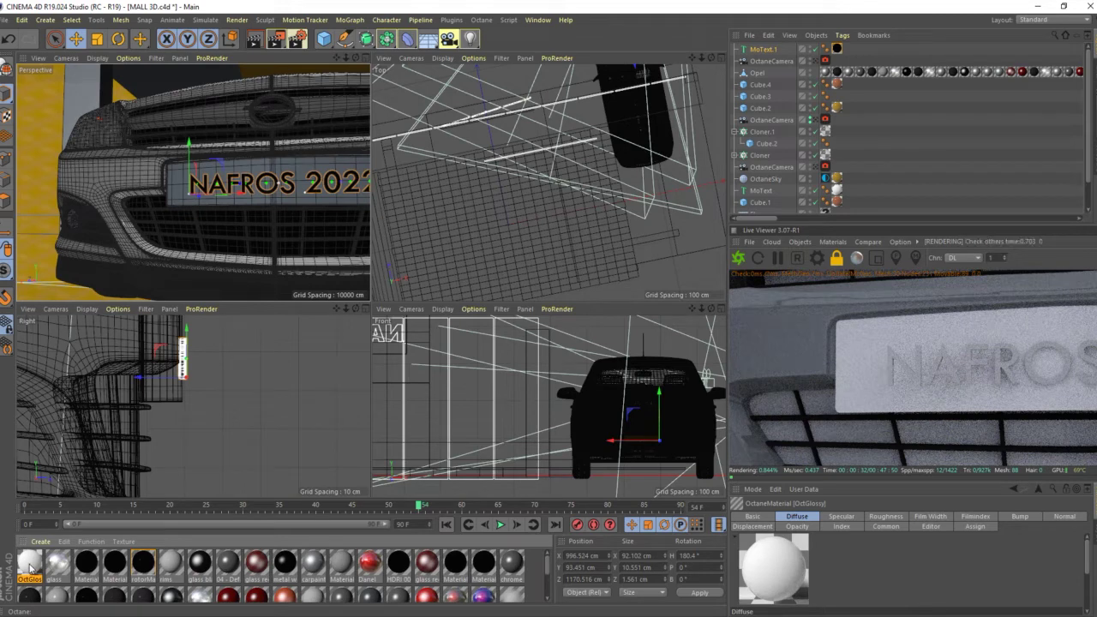
{"action": "double_click", "coordinate": [31, 569]}
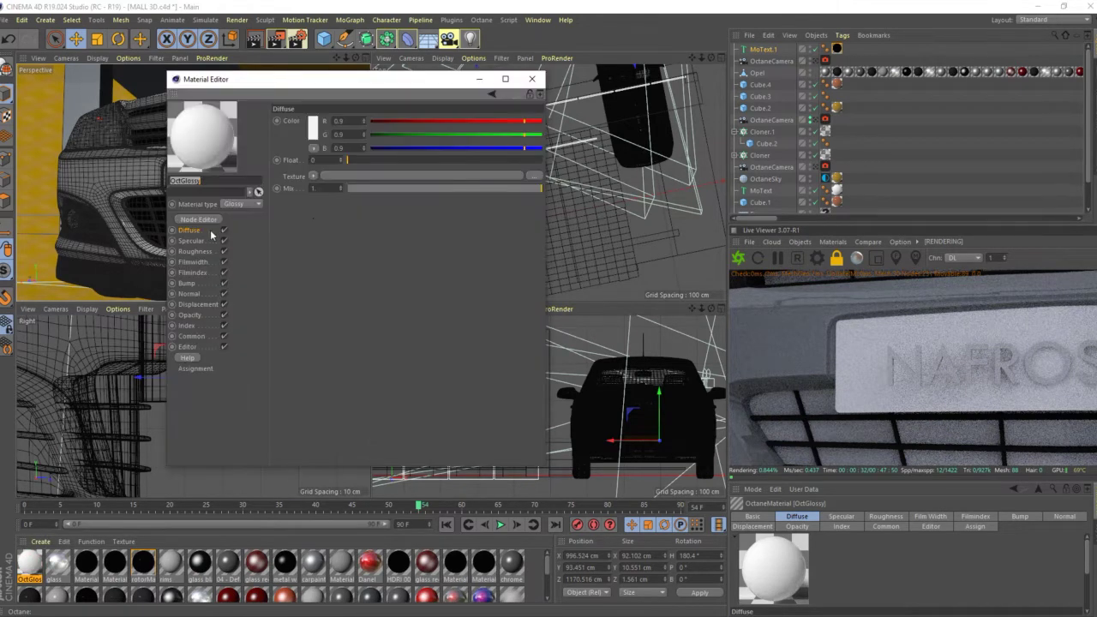
{"action": "left_click", "coordinate": [314, 135]}
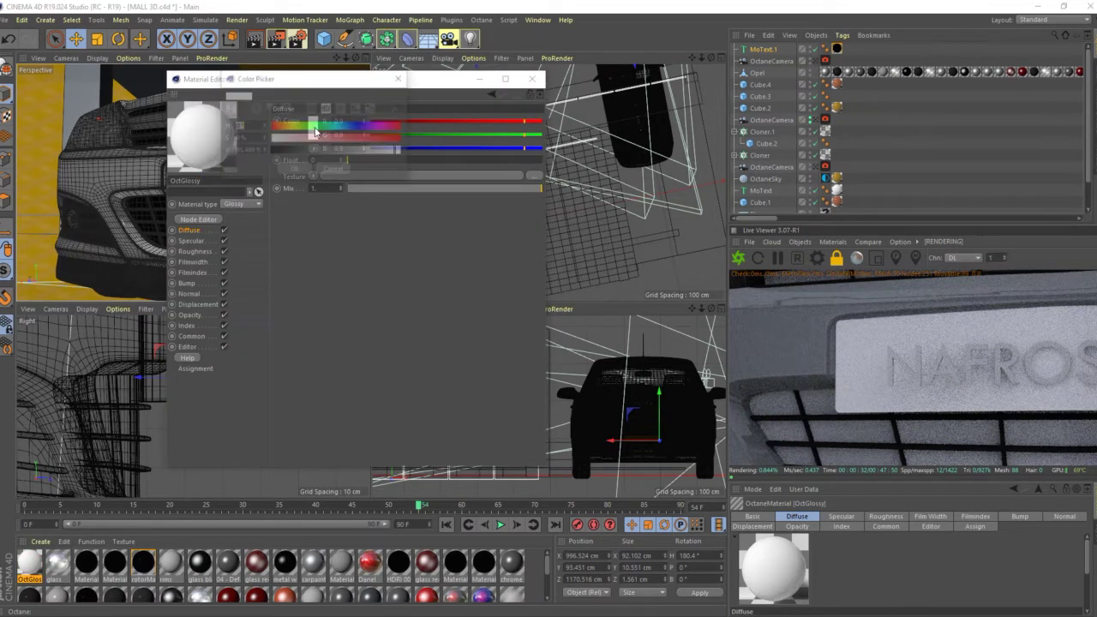
{"action": "left_click", "coordinate": [276, 151]}
{"action": "left_click_drag", "start_coordinate": [277, 151], "coordinate": [282, 152]}
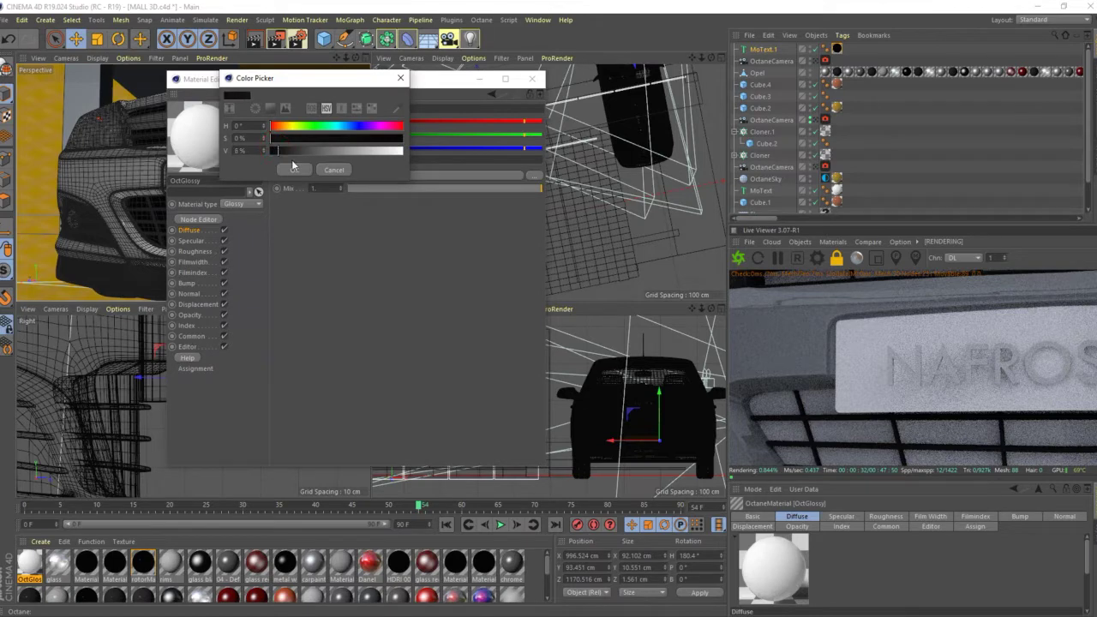
{"action": "left_click", "coordinate": [294, 171]}
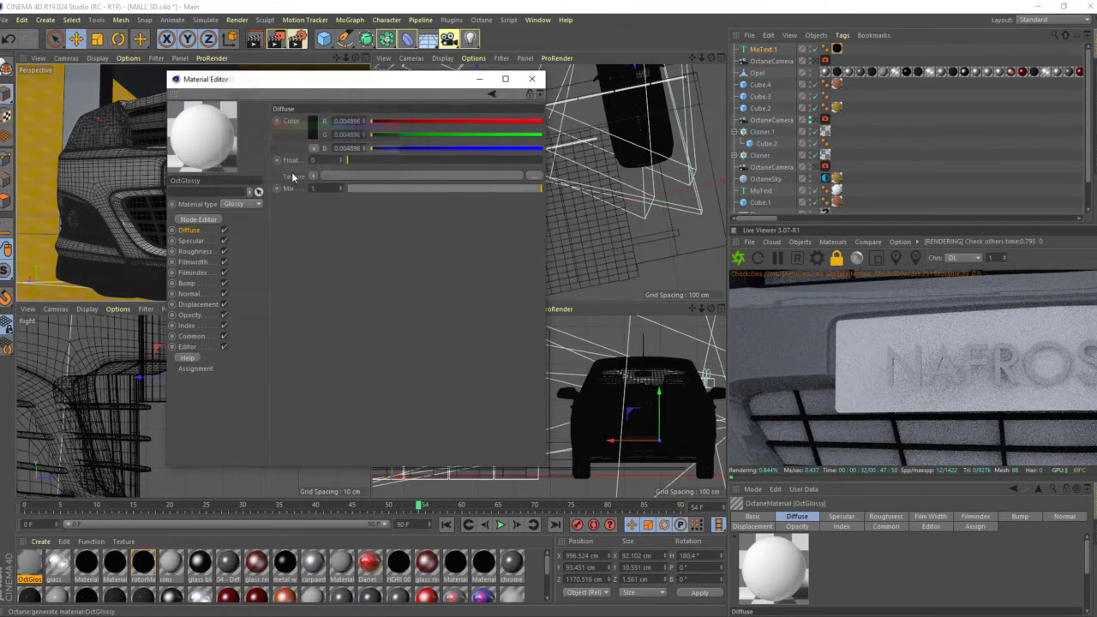
{"action": "left_click", "coordinate": [533, 80]}
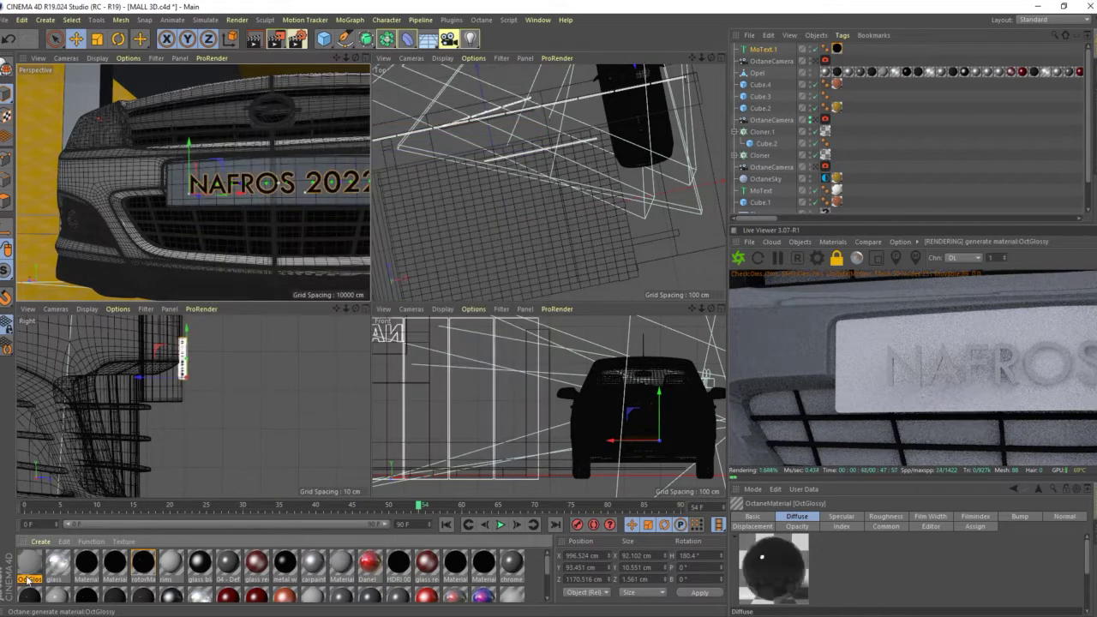
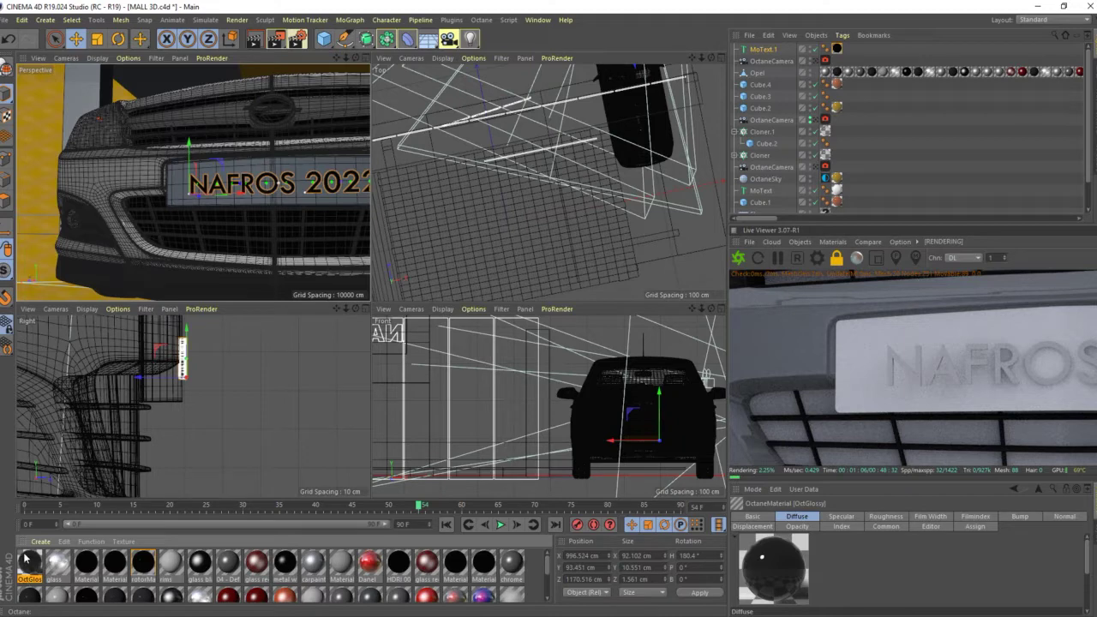
Step: Apply the OctGlossy material to MoText.1 and view the mall storefront through the Octane camera
{"action": "left_click_drag", "start_coordinate": [30, 568], "coordinate": [783, 54]}
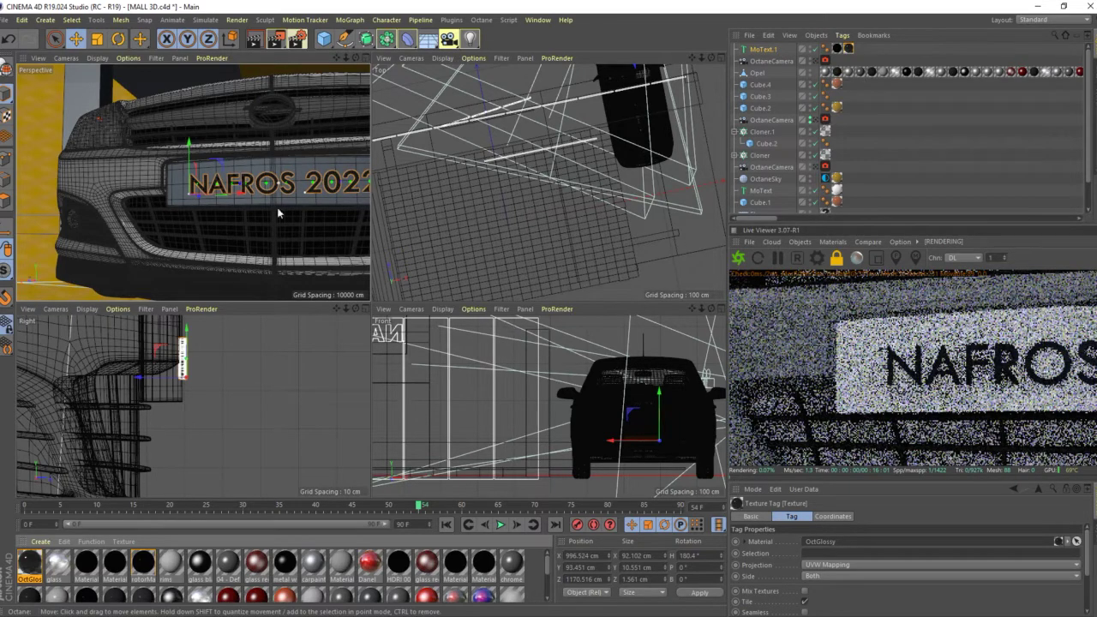
{"action": "left_click", "coordinate": [825, 60]}
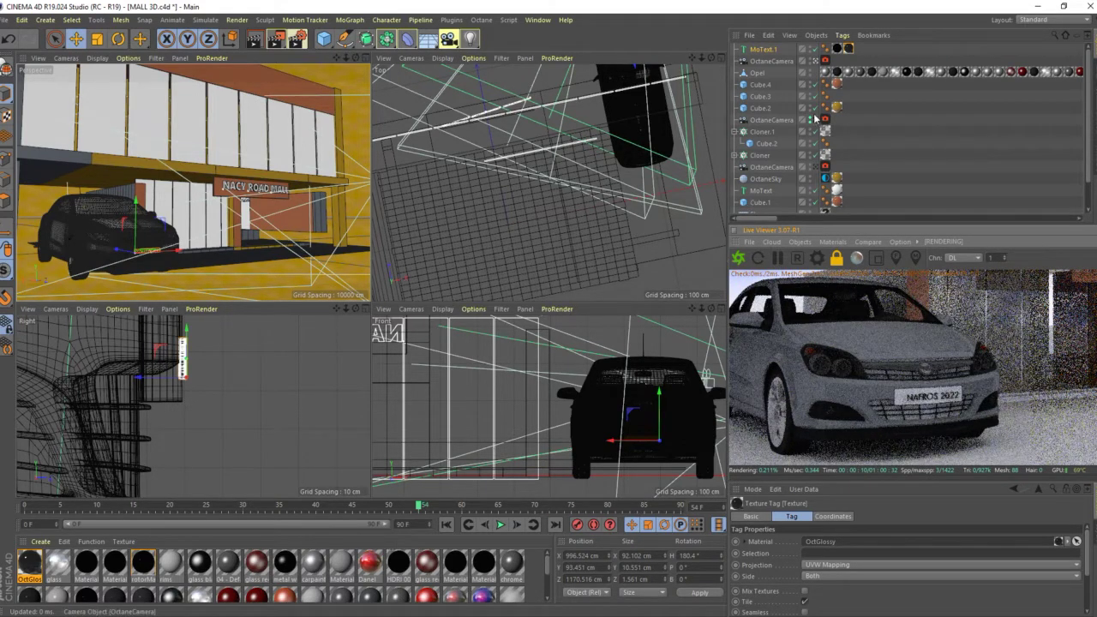
Step: Select the Opel car object and re-angle the Octane live render of it
{"action": "left_click", "coordinate": [770, 77]}
{"action": "left_click", "coordinate": [761, 76]}
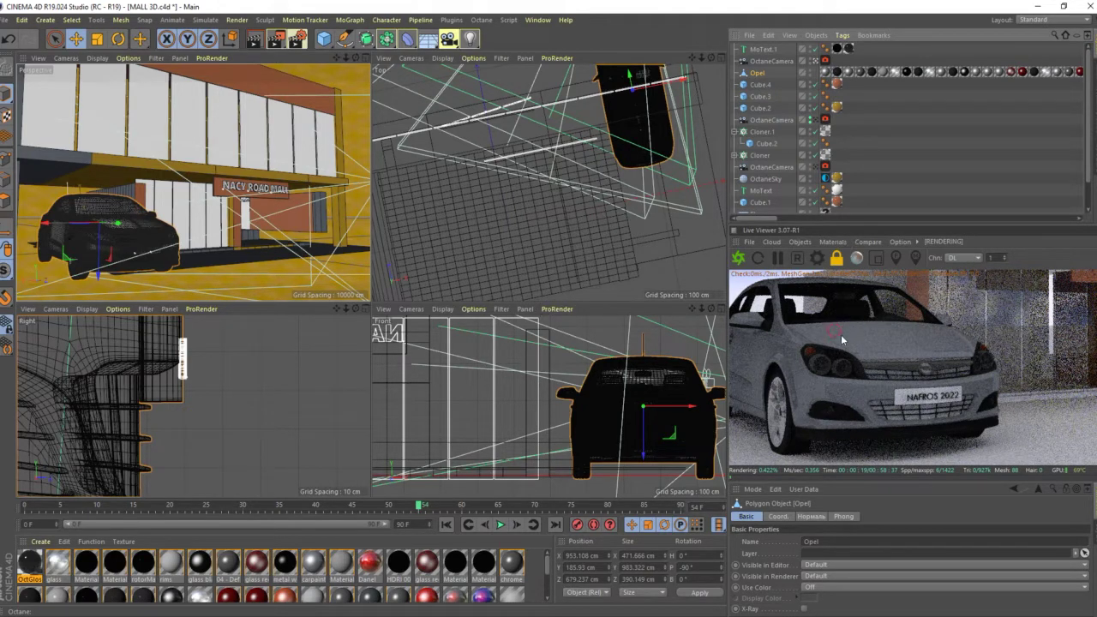
{"action": "mouse_move", "coordinate": [842, 340]}
{"action": "left_mouse_down"}
{"action": "mouse_move", "coordinate": [909, 338]}
{"action": "mouse_move", "coordinate": [931, 385]}
{"action": "left_mouse_up"}
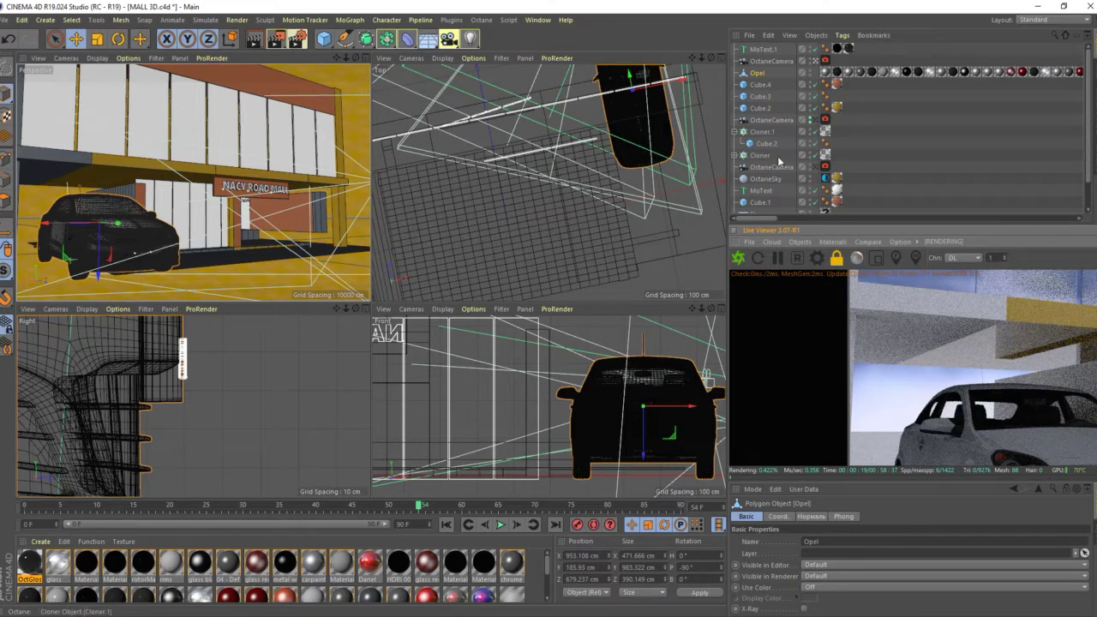
Step: Select several storefront polygons of Cube and apply the OctGlossy material to them
{"action": "scroll", "coordinate": [824, 187], "scroll_direction": "down", "scroll_amount": 1}
{"action": "left_click", "coordinate": [776, 213]}
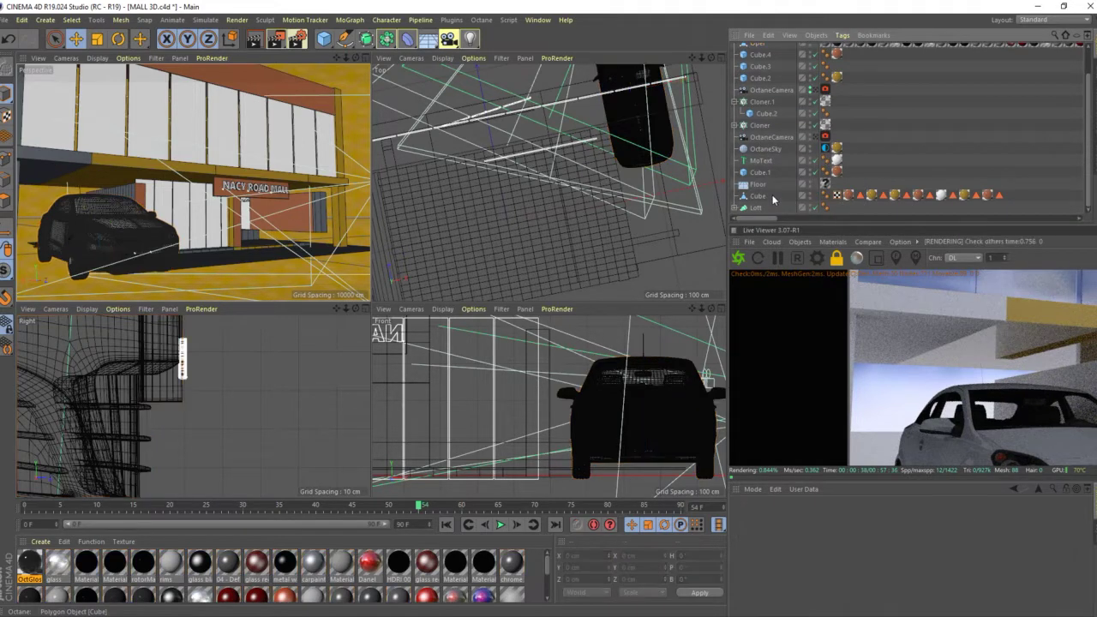
{"action": "left_click", "coordinate": [758, 195]}
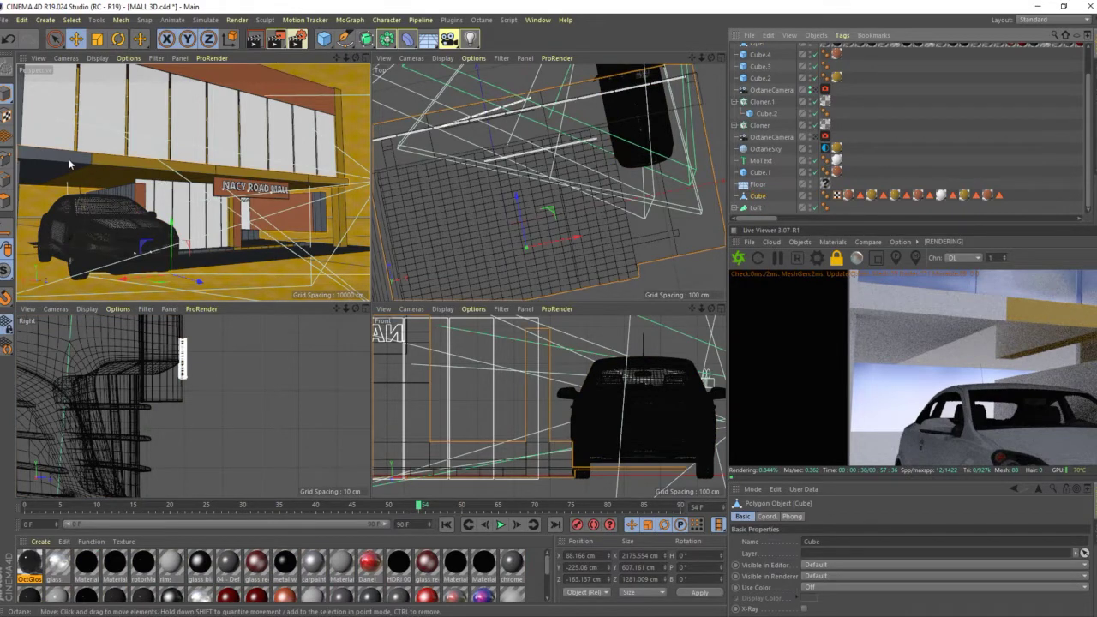
{"action": "left_click", "coordinate": [7, 199]}
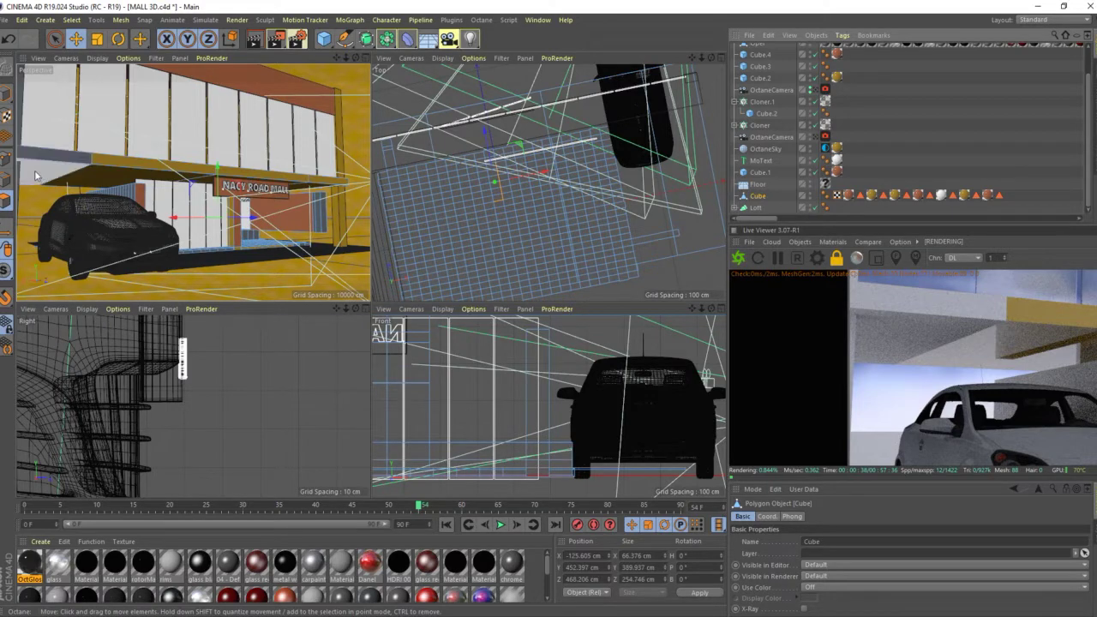
{"action": "left_click", "coordinate": [35, 172]}
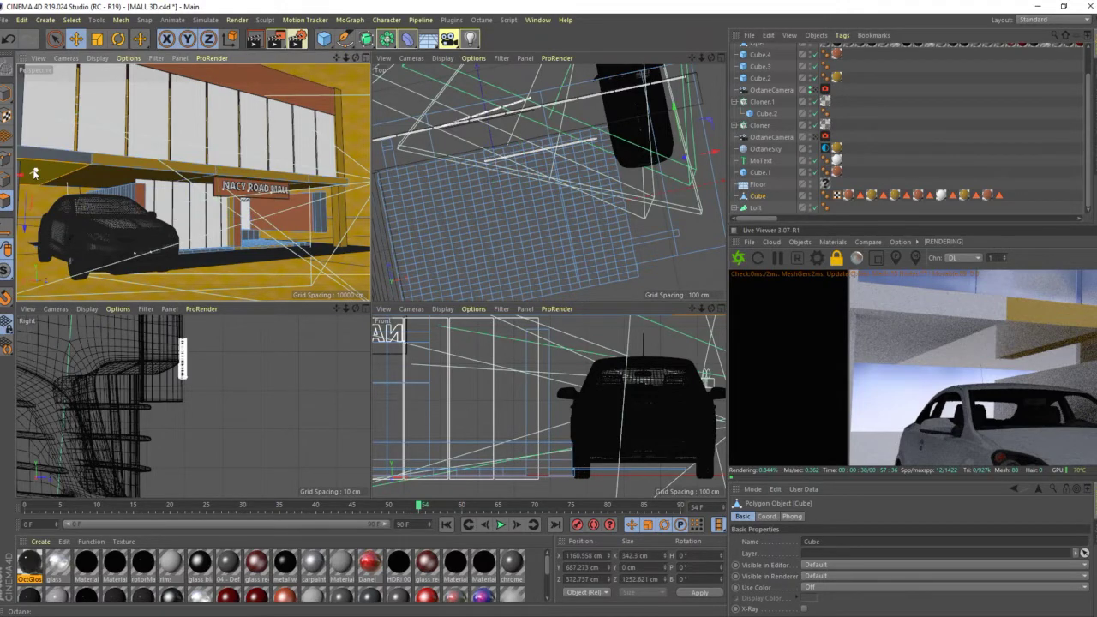
{"action": "left_click", "coordinate": [44, 160], "text": "shift"}
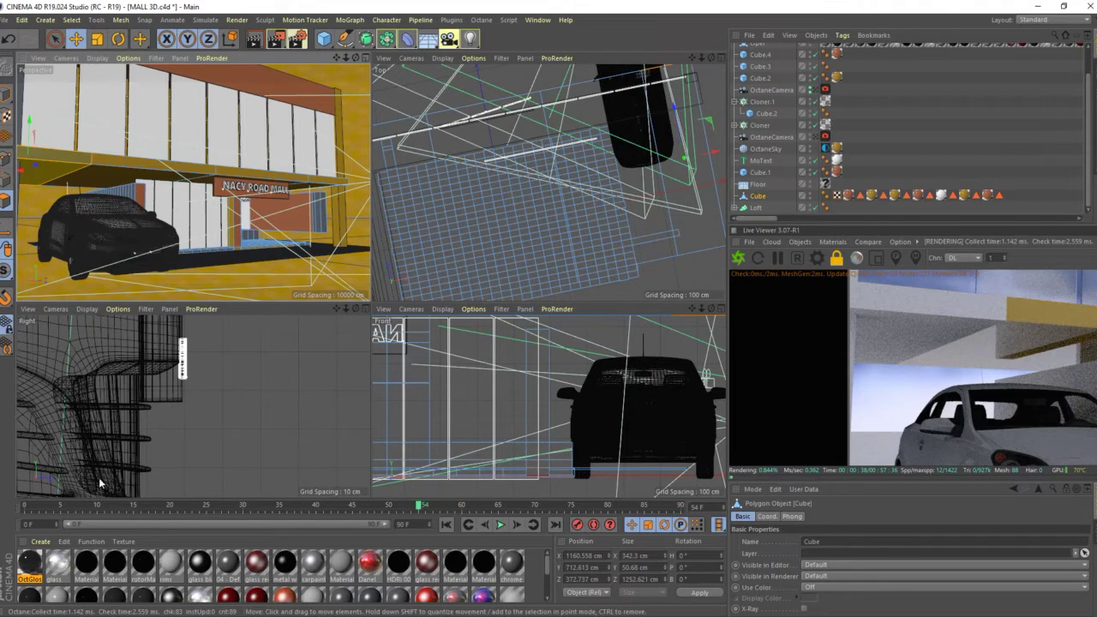
{"action": "scroll", "coordinate": [196, 571], "scroll_direction": "down", "scroll_amount": 2}
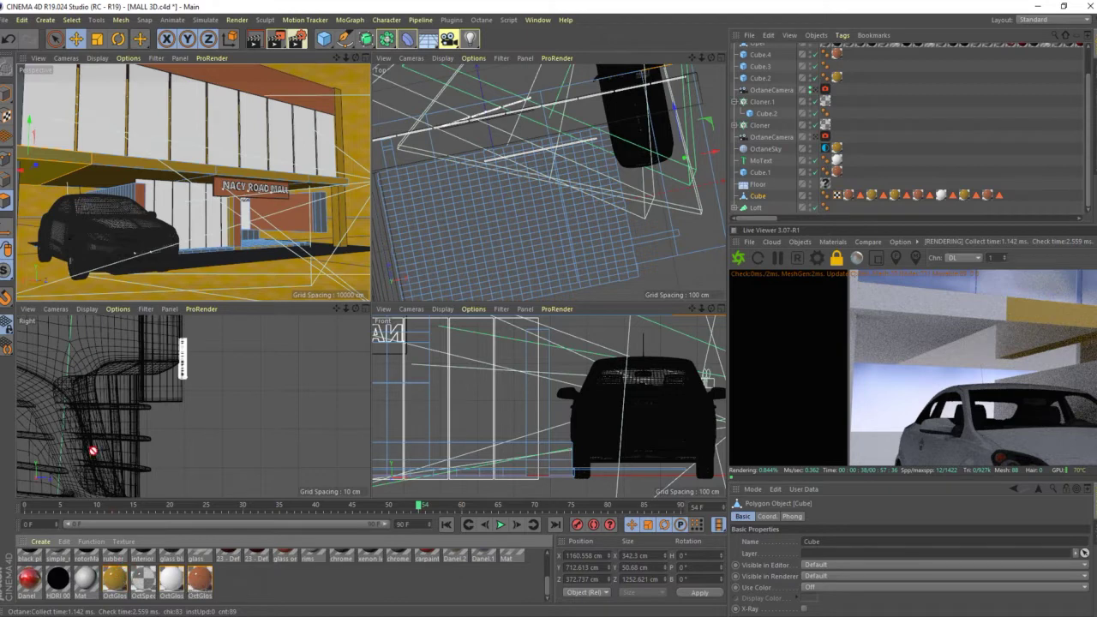
{"action": "left_click_drag", "start_coordinate": [40, 167], "coordinate": [42, 167]}
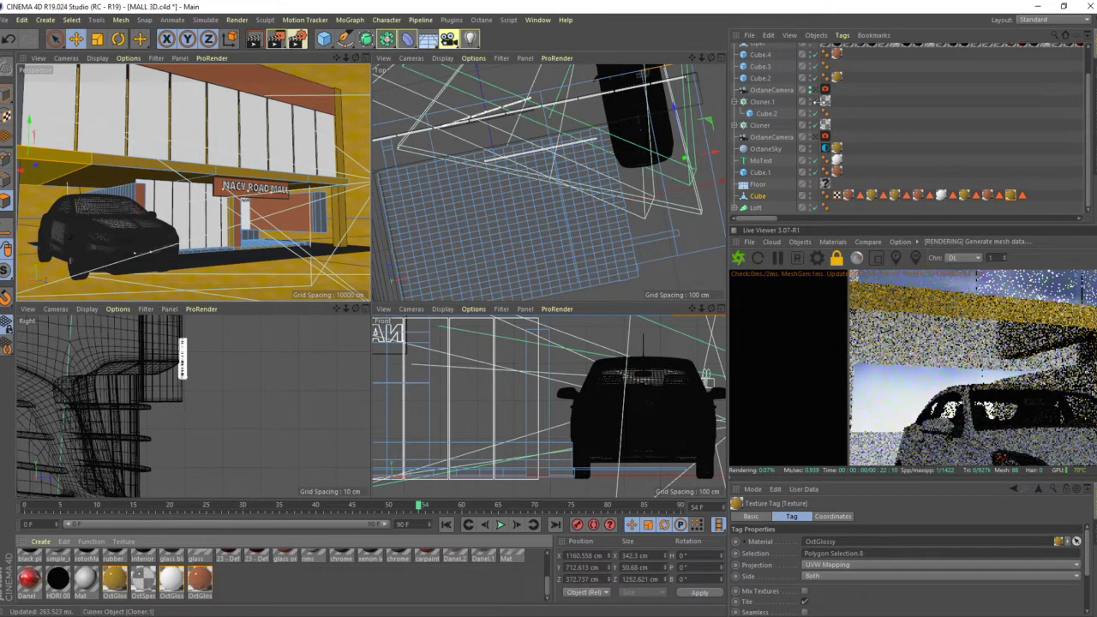
Step: Show the OctaneCamera tag settings and view the car front through the Octane camera
{"action": "scroll", "coordinate": [790, 126], "scroll_direction": "up", "scroll_amount": 2}
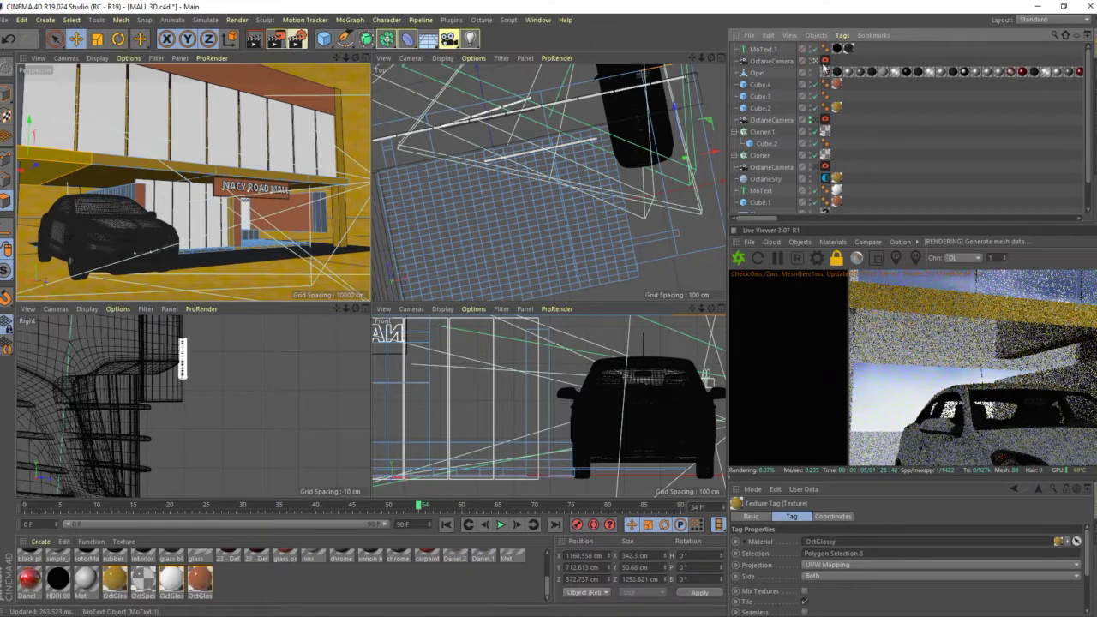
{"action": "left_click", "coordinate": [823, 61]}
{"action": "left_click", "coordinate": [817, 62]}
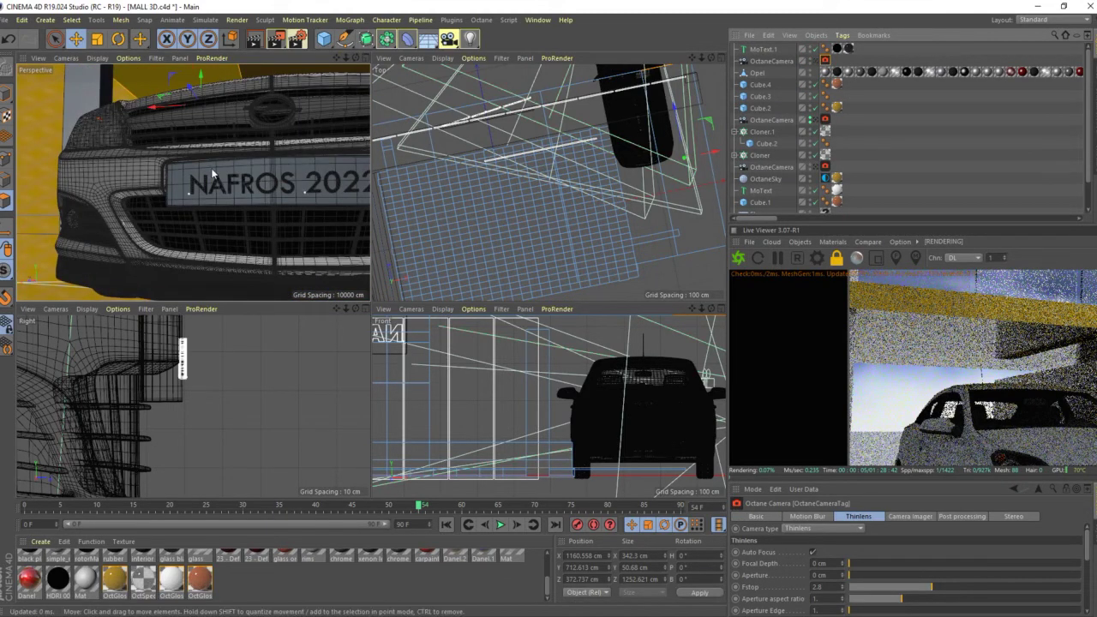
Step: Orbit the view down from the car front to a close look at the storefront base
{"action": "mouse_move", "coordinate": [215, 172]}
{"action": "left_mouse_down", "text": "alt"}
{"action": "mouse_move", "coordinate": [265, 206]}
{"action": "mouse_move", "coordinate": [229, 256]}
{"action": "mouse_move", "coordinate": [257, 214]}
{"action": "mouse_move", "coordinate": [146, 284]}
{"action": "mouse_move", "coordinate": [161, 299]}
{"action": "mouse_move", "coordinate": [105, 265]}
{"action": "mouse_move", "coordinate": [151, 279]}
{"action": "left_mouse_up", "text": "alt"}
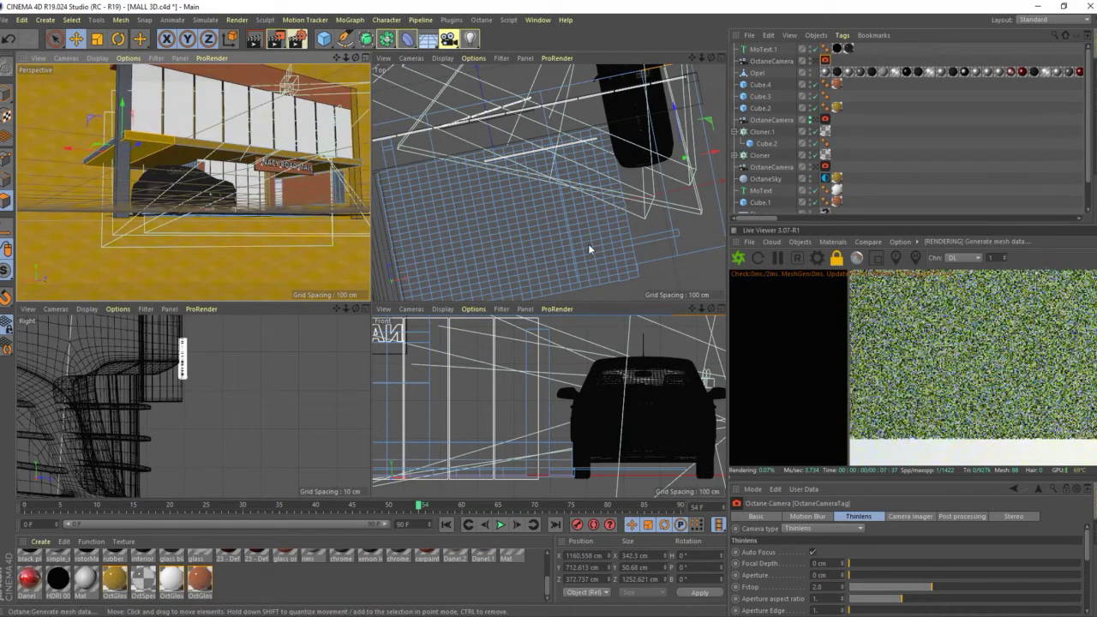
{"action": "left_click", "coordinate": [836, 179]}
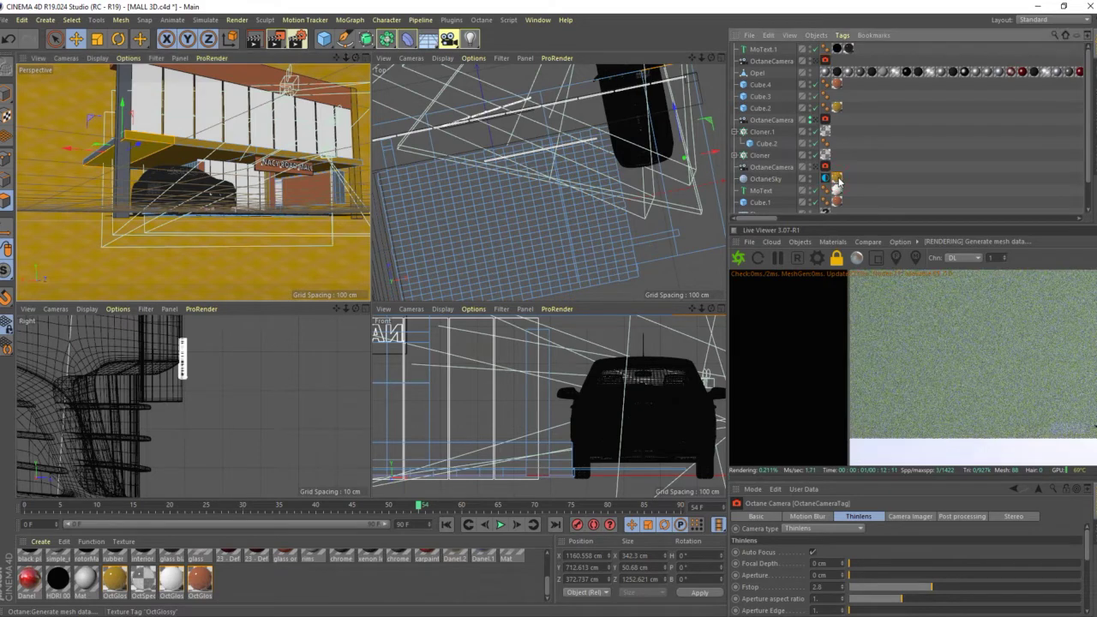
{"action": "left_click", "coordinate": [386, 260]}
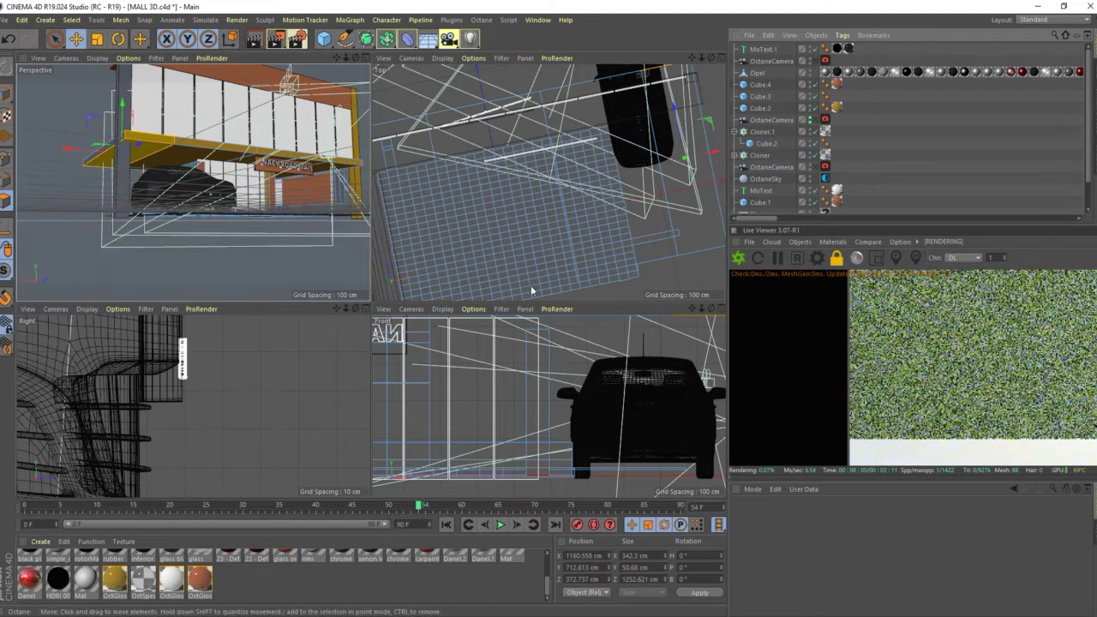
{"action": "mouse_move", "coordinate": [345, 241]}
{"action": "left_mouse_down", "text": "alt"}
{"action": "mouse_move", "coordinate": [201, 185]}
{"action": "mouse_move", "coordinate": [170, 160]}
{"action": "mouse_move", "coordinate": [163, 172]}
{"action": "left_mouse_up", "text": "alt"}
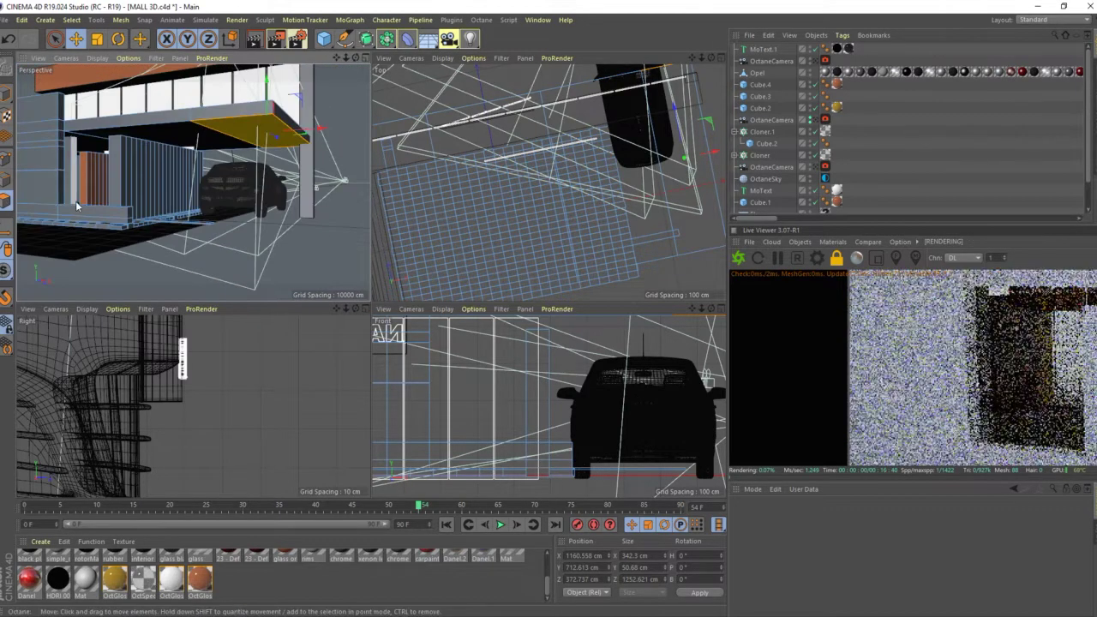
Step: Extrude the small ledge polygon outward to about 274 cm, redoing a wrong first attempt
{"action": "left_click", "coordinate": [130, 216]}
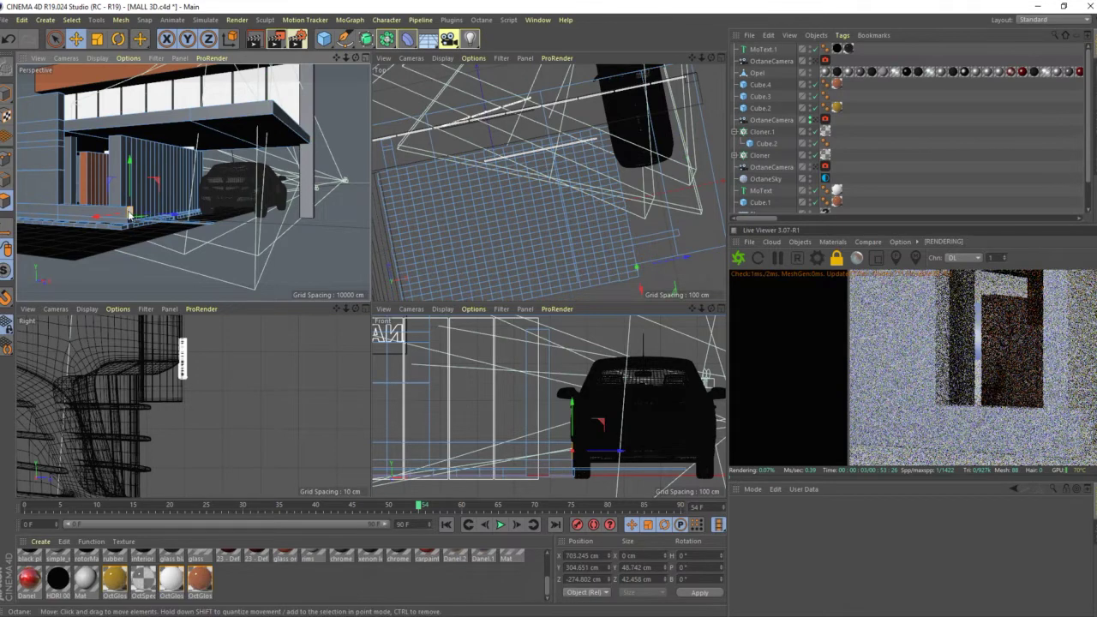
{"action": "key", "text": "d"}
{"action": "left_click_drag", "start_coordinate": [88, 209], "coordinate": [291, 264], "text": "alt"}
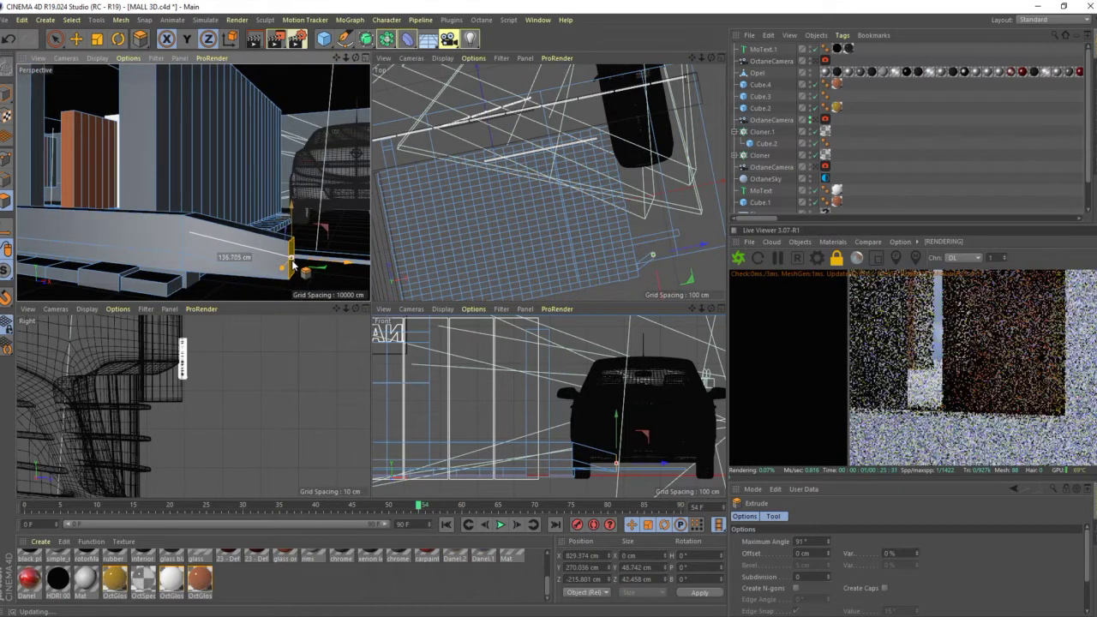
{"action": "key", "text": "ctrl+z"}
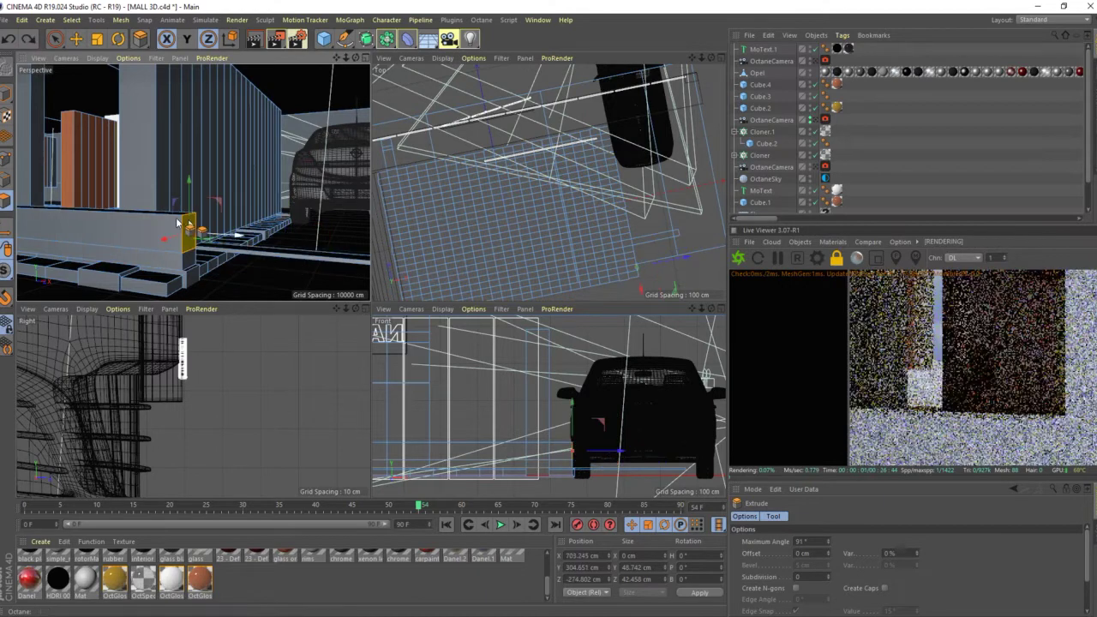
{"action": "left_click", "coordinate": [196, 227]}
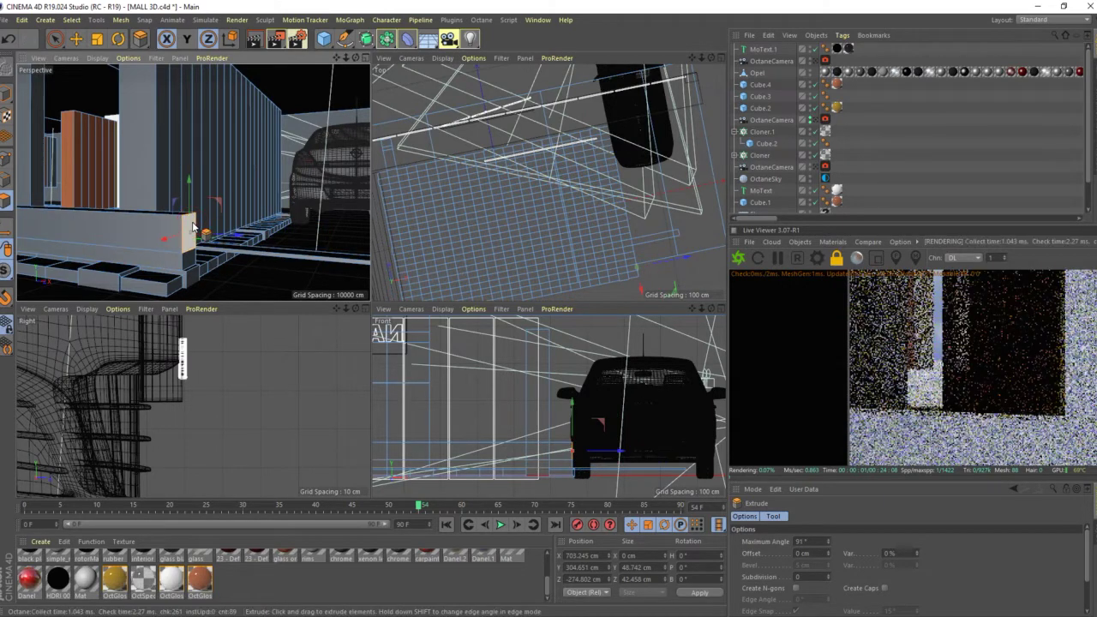
{"action": "mouse_move", "coordinate": [194, 227]}
{"action": "left_mouse_down"}
{"action": "mouse_move", "coordinate": [284, 259]}
{"action": "mouse_move", "coordinate": [351, 257]}
{"action": "left_mouse_up"}
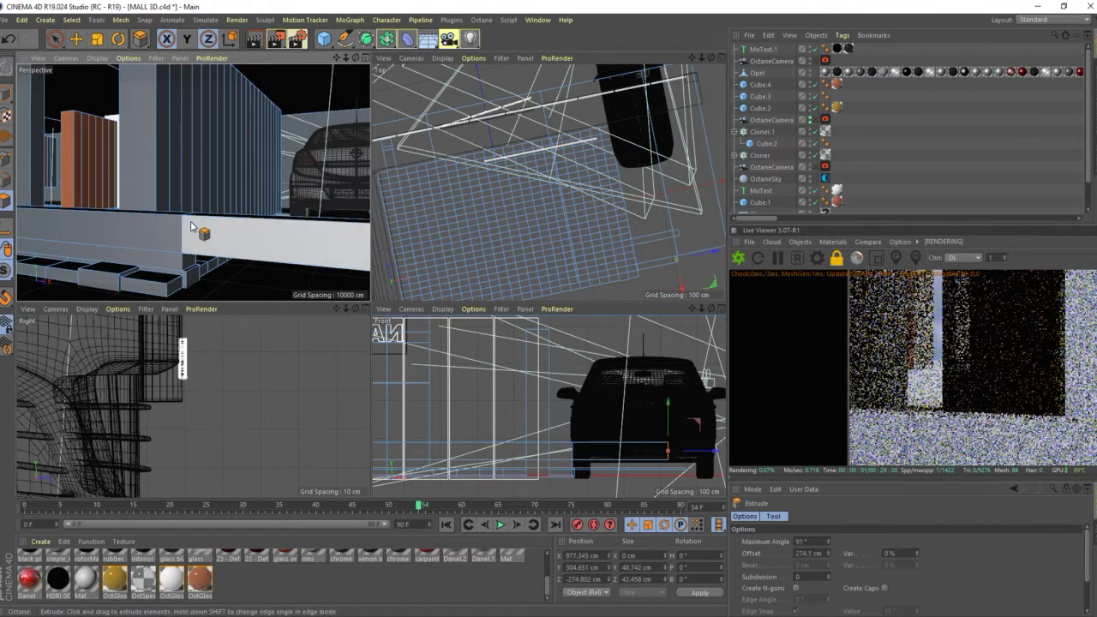
{"action": "mouse_move", "coordinate": [214, 214]}
{"action": "left_mouse_down", "text": "alt"}
{"action": "mouse_move", "coordinate": [233, 201]}
{"action": "mouse_move", "coordinate": [296, 214]}
{"action": "left_mouse_up", "text": "alt"}
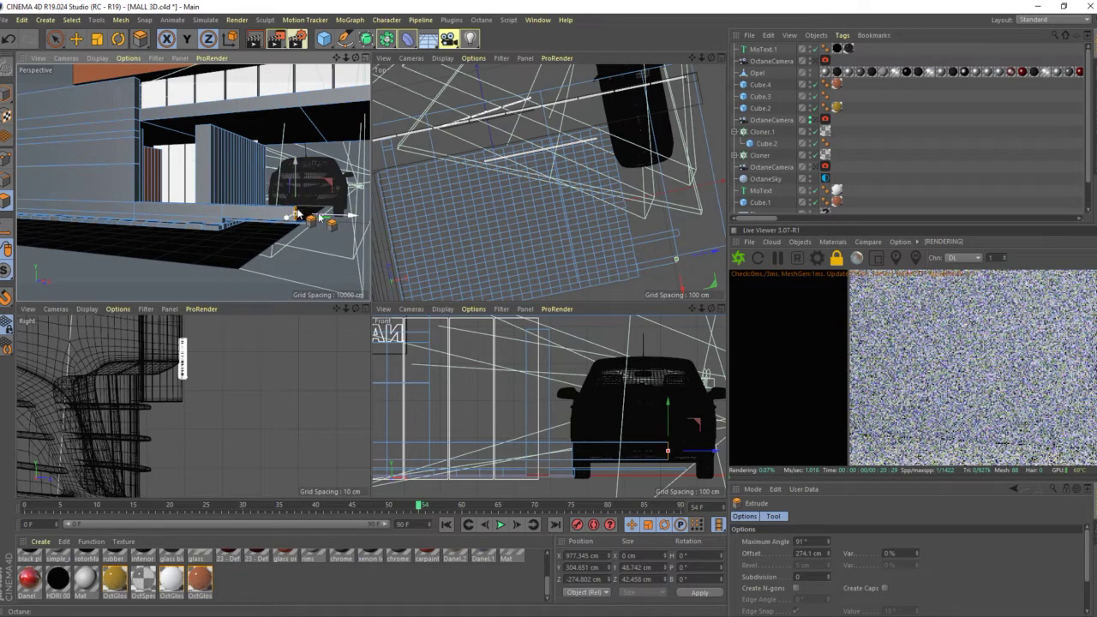
{"action": "mouse_move", "coordinate": [300, 218]}
{"action": "left_mouse_down"}
{"action": "mouse_move", "coordinate": [347, 221]}
{"action": "mouse_move", "coordinate": [221, 221]}
{"action": "left_mouse_up"}
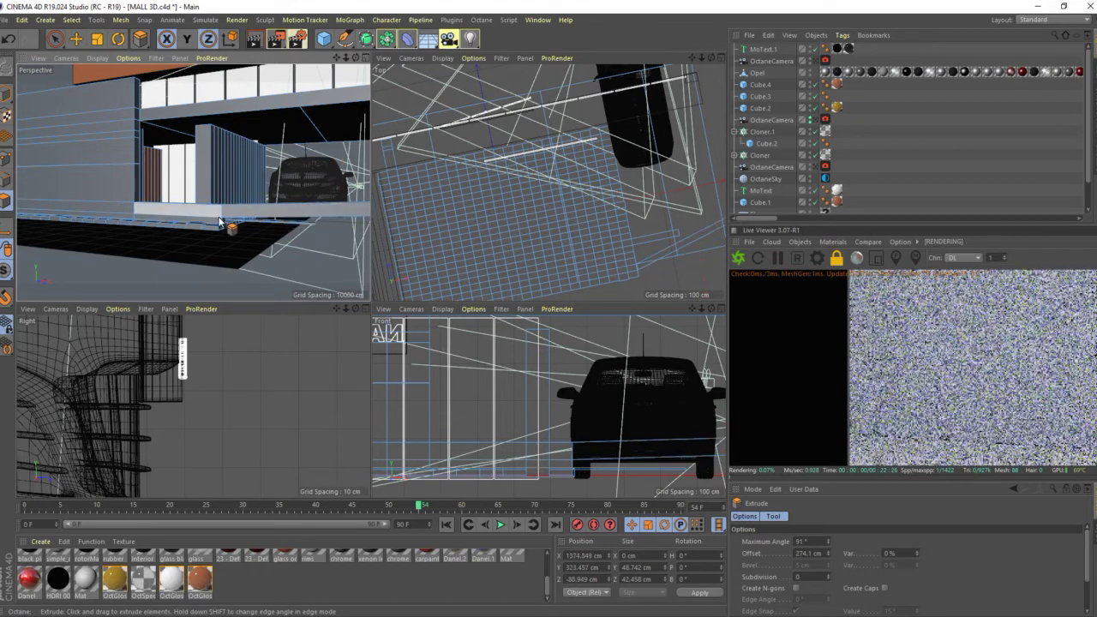
{"action": "mouse_move", "coordinate": [222, 221]}
{"action": "left_mouse_down", "text": "alt"}
{"action": "mouse_move", "coordinate": [206, 248]}
{"action": "mouse_move", "coordinate": [281, 243]}
{"action": "left_mouse_up", "text": "alt"}
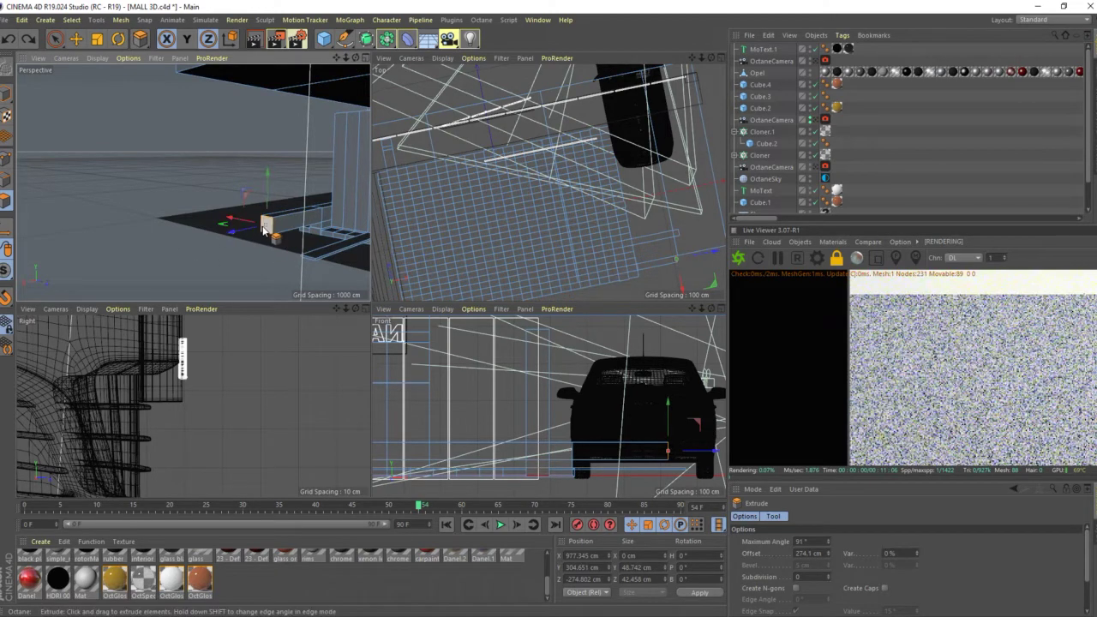
Step: Select the ledge's small end polygon and extrude it into a long block
{"action": "left_click", "coordinate": [268, 235]}
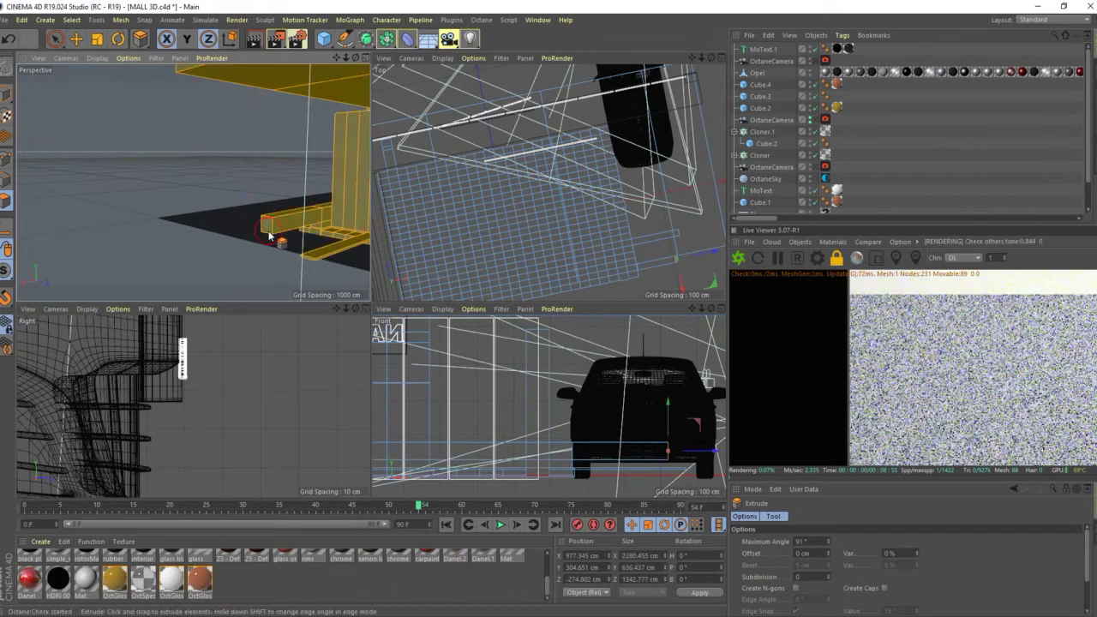
{"action": "left_click", "coordinate": [265, 233]}
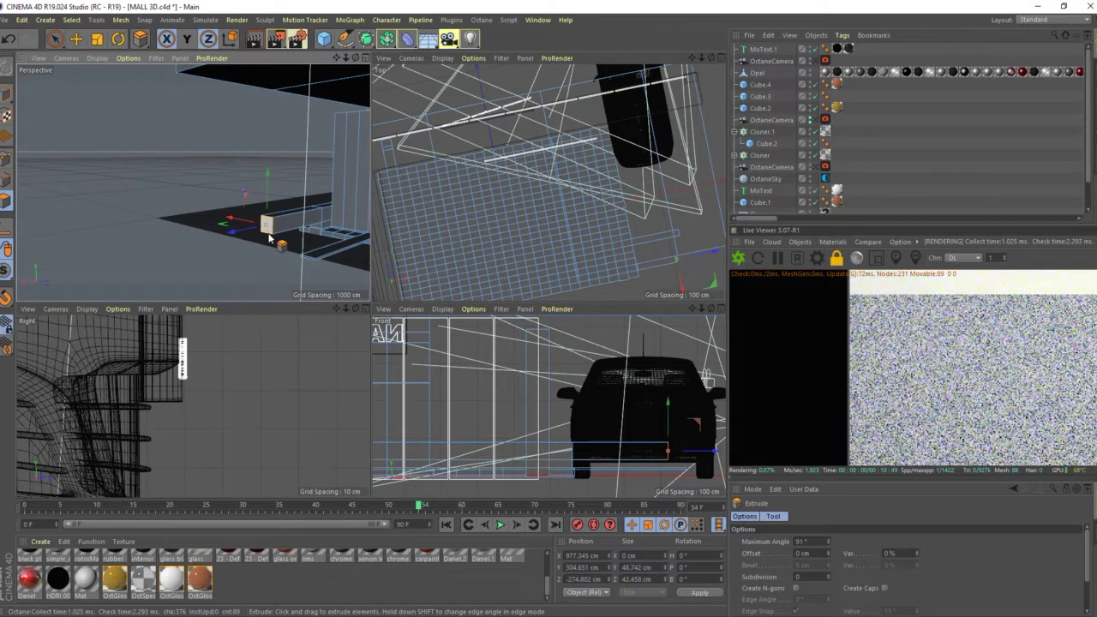
{"action": "key", "text": "space"}
{"action": "left_click_drag", "start_coordinate": [264, 235], "coordinate": [267, 234]}
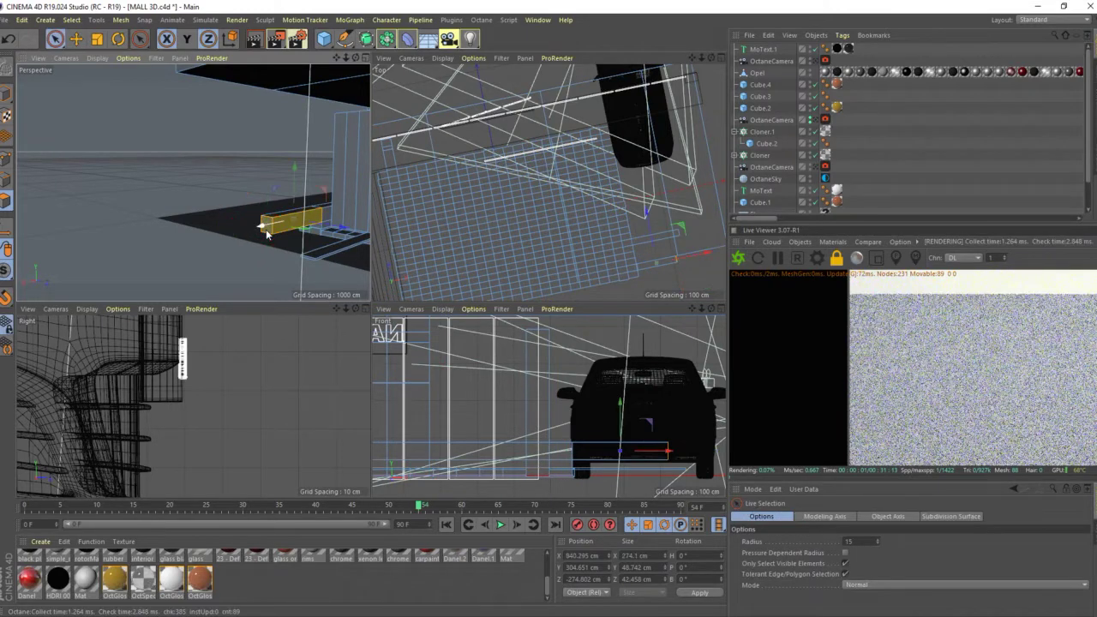
Step: Redo the end-face extrusion so the ledge runs about 722 cm along the front
{"action": "key", "text": "ctrl+z"}
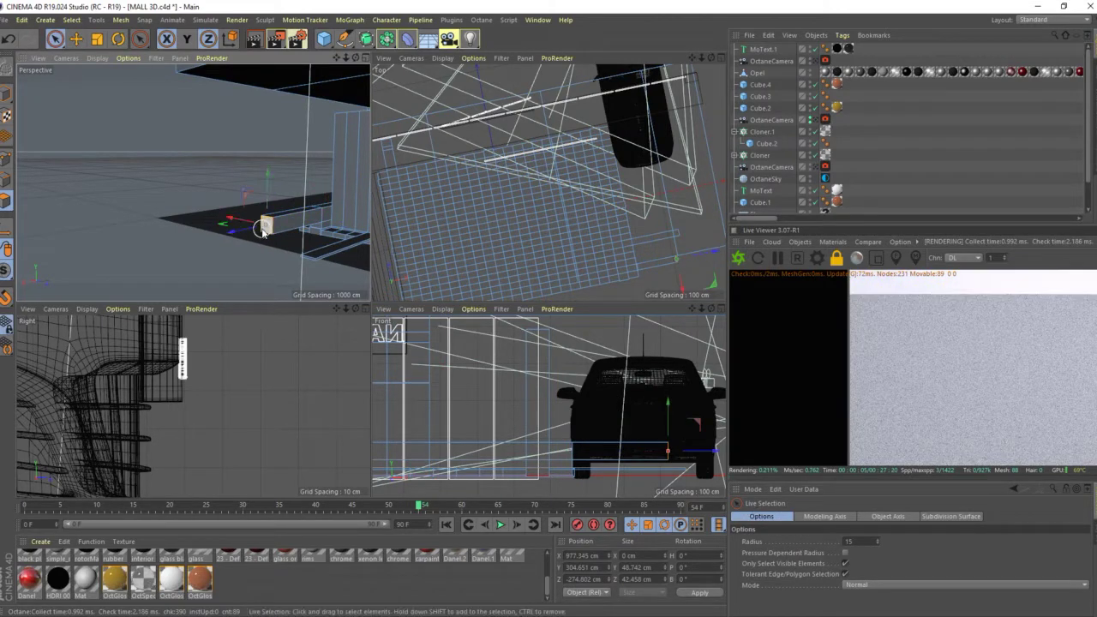
{"action": "key", "text": "space"}
{"action": "mouse_move", "coordinate": [264, 231]}
{"action": "left_mouse_down"}
{"action": "mouse_move", "coordinate": [292, 225]}
{"action": "mouse_move", "coordinate": [274, 214]}
{"action": "mouse_move", "coordinate": [256, 227]}
{"action": "left_mouse_up"}
{"action": "scroll", "coordinate": [274, 204], "scroll_direction": "down", "scroll_amount": 3}
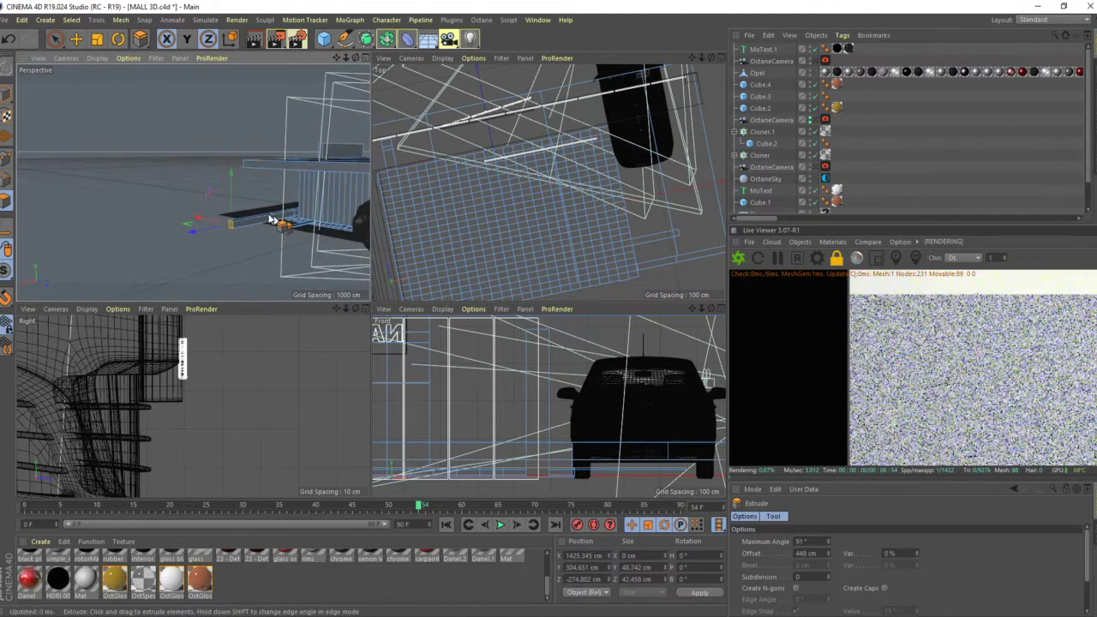
{"action": "left_click_drag", "start_coordinate": [247, 250], "coordinate": [367, 246], "text": "alt"}
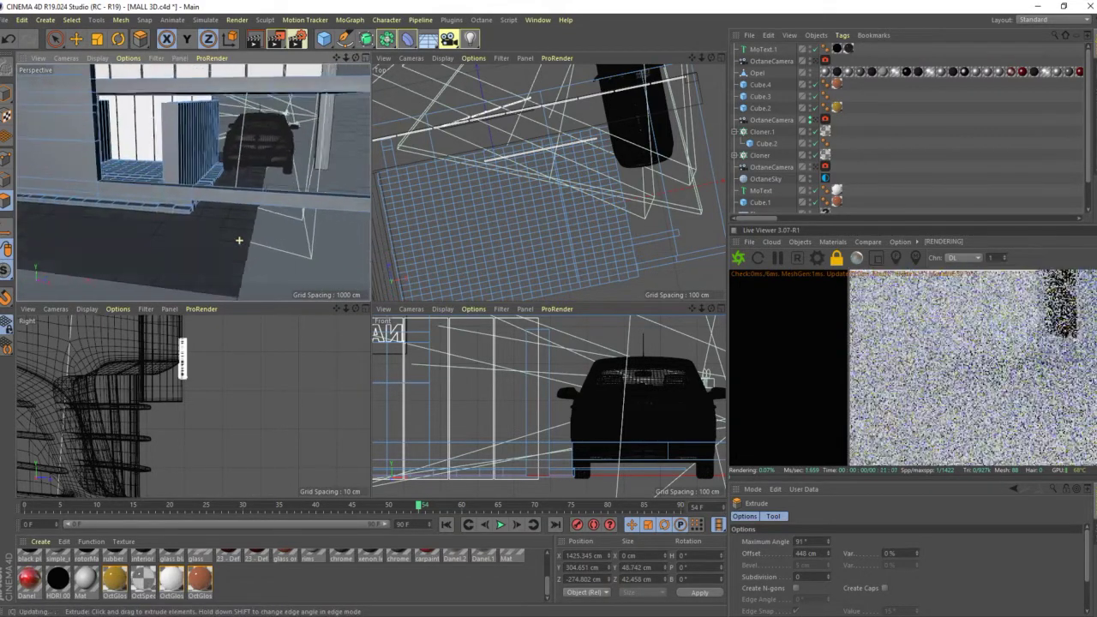
{"action": "left_click_drag", "start_coordinate": [239, 241], "coordinate": [240, 238], "text": "alt"}
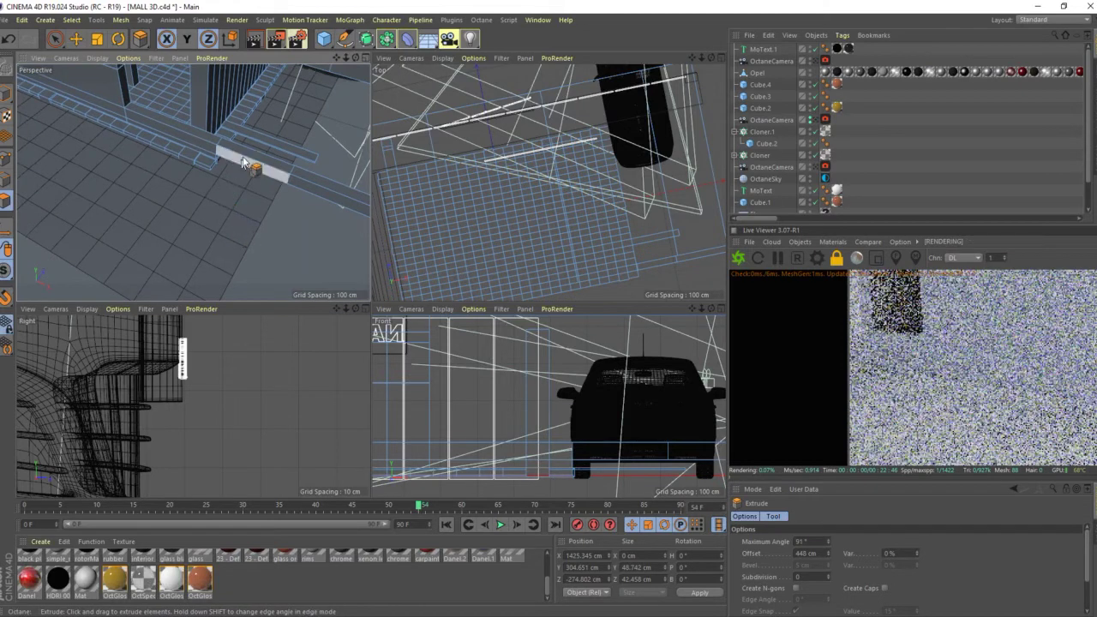
Step: Select the long floor strips along the walkway edge beside the storefront
{"action": "left_click", "coordinate": [242, 153]}
{"action": "key", "text": "space"}
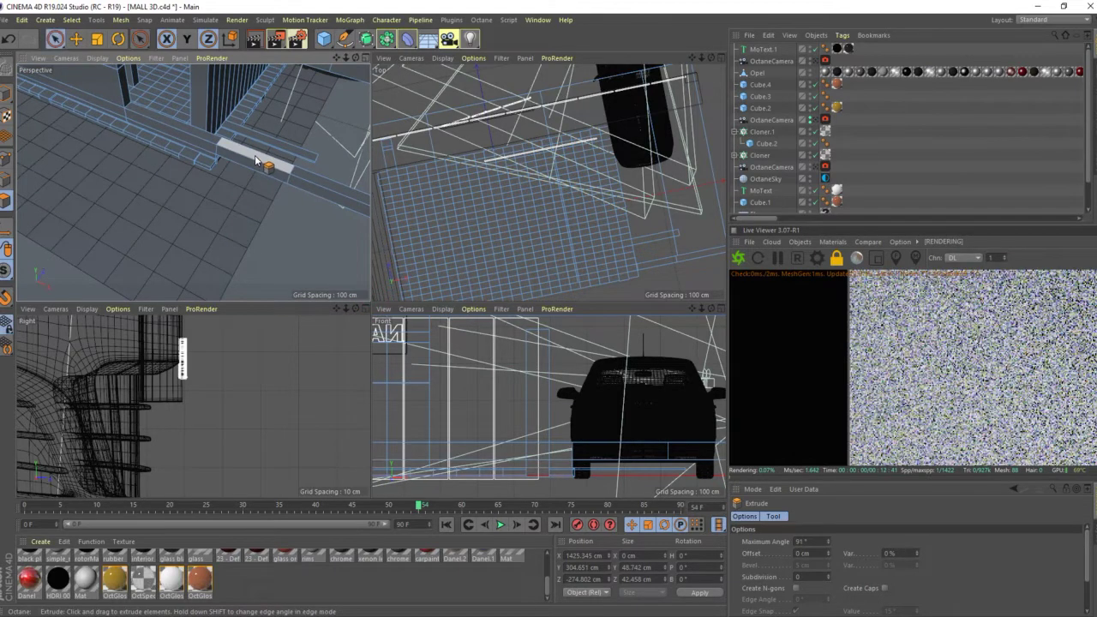
{"action": "left_click", "coordinate": [311, 177]}
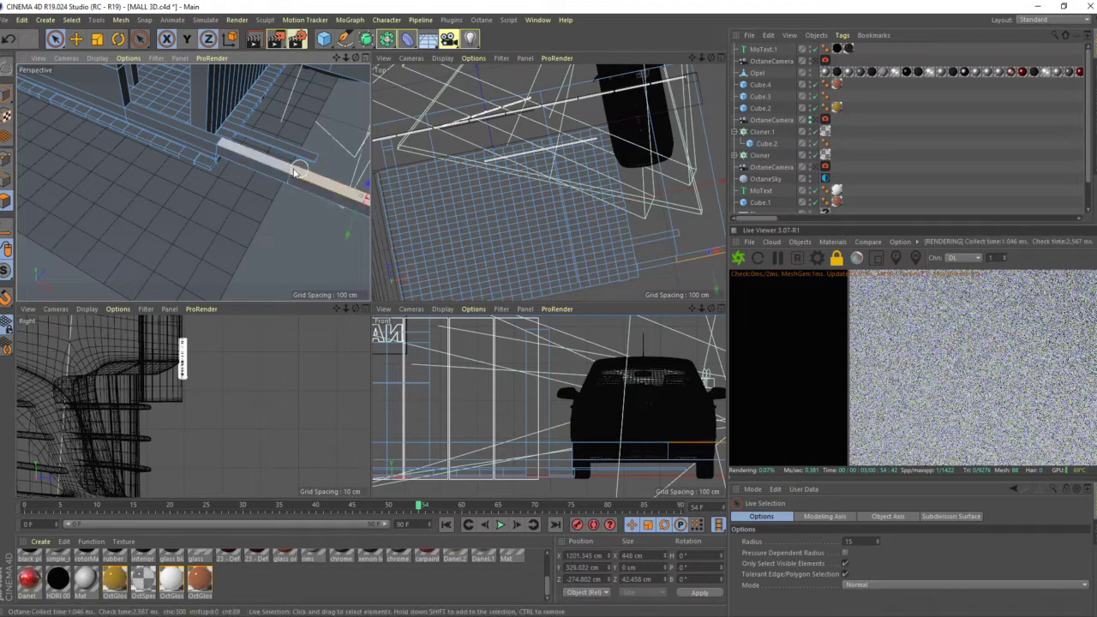
{"action": "scroll", "coordinate": [251, 163], "scroll_direction": "up", "scroll_amount": 3}
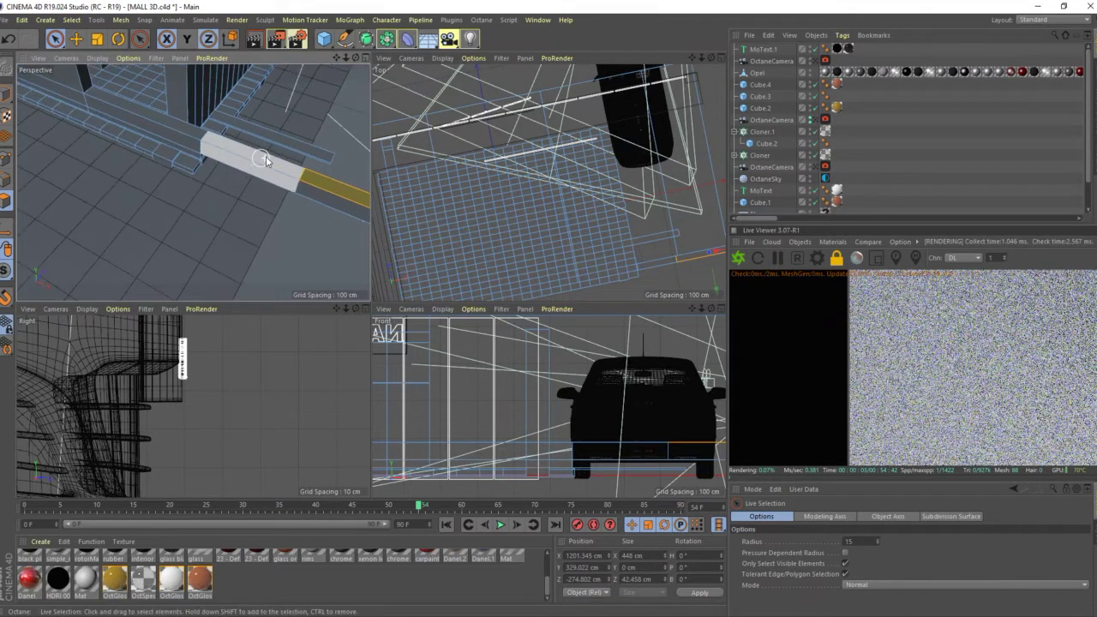
{"action": "scroll", "coordinate": [266, 156], "scroll_direction": "up", "scroll_amount": 3}
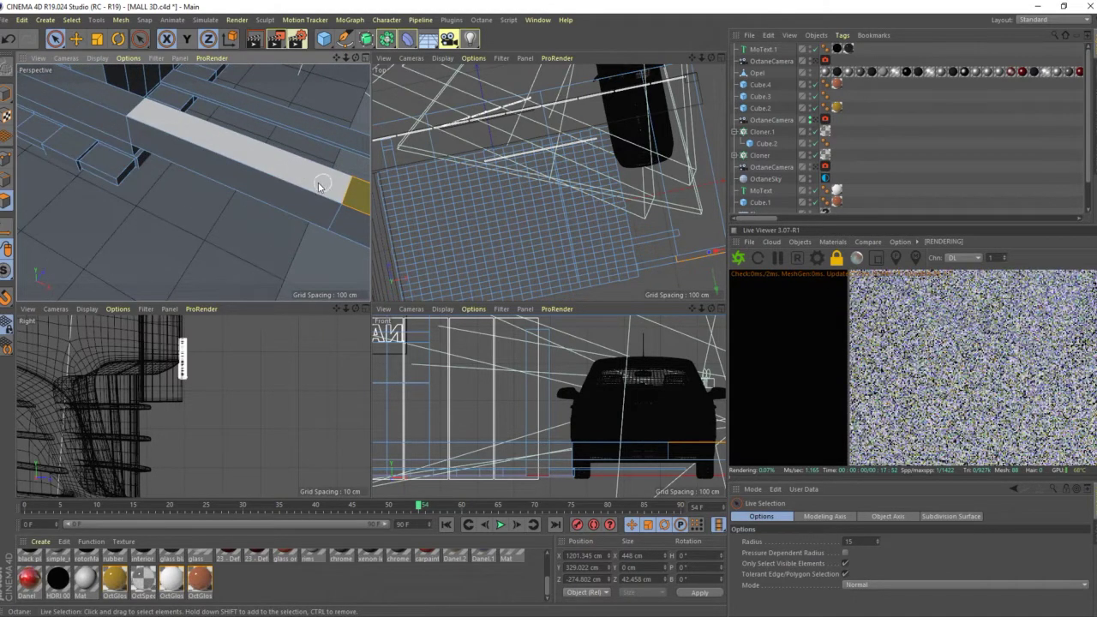
{"action": "left_click", "coordinate": [324, 184], "text": "shift"}
{"action": "scroll", "coordinate": [322, 185], "scroll_direction": "down", "scroll_amount": 1}
{"action": "scroll", "coordinate": [321, 182], "scroll_direction": "down", "scroll_amount": 2}
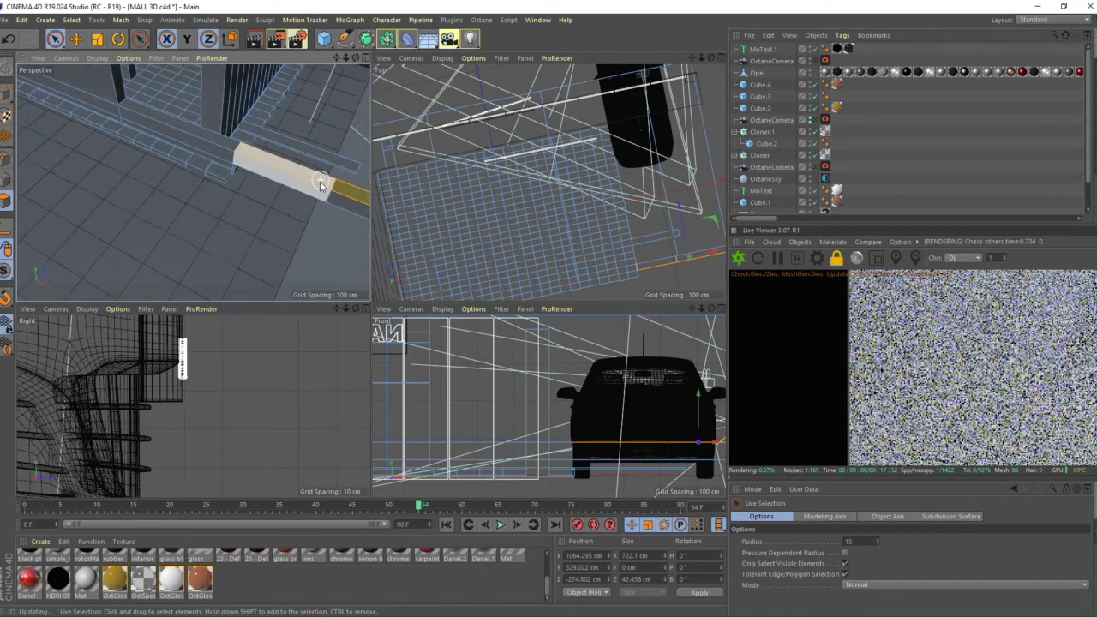
{"action": "scroll", "coordinate": [318, 185], "scroll_direction": "down", "scroll_amount": 2}
{"action": "scroll", "coordinate": [317, 186], "scroll_direction": "down", "scroll_amount": 2}
{"action": "scroll", "coordinate": [319, 192], "scroll_direction": "down", "scroll_amount": 2}
{"action": "scroll", "coordinate": [313, 183], "scroll_direction": "up", "scroll_amount": 3}
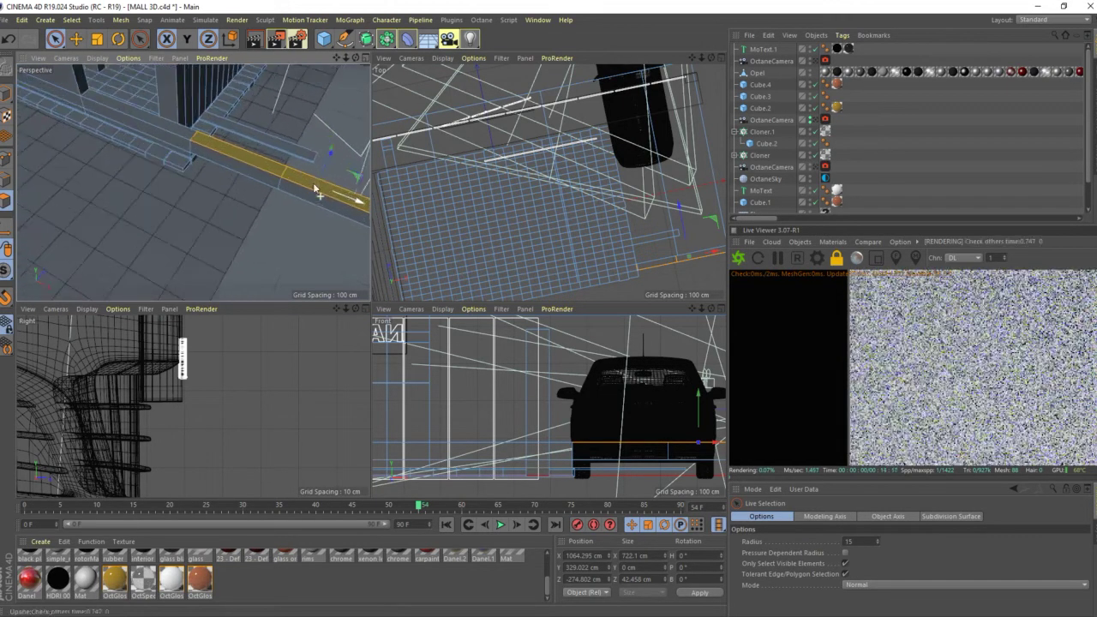
{"action": "scroll", "coordinate": [310, 183], "scroll_direction": "up", "scroll_amount": 2}
Step: Extrude the walkway strip 235 cm upward into a wall, undoing stray extrusions
{"action": "key", "text": "d"}
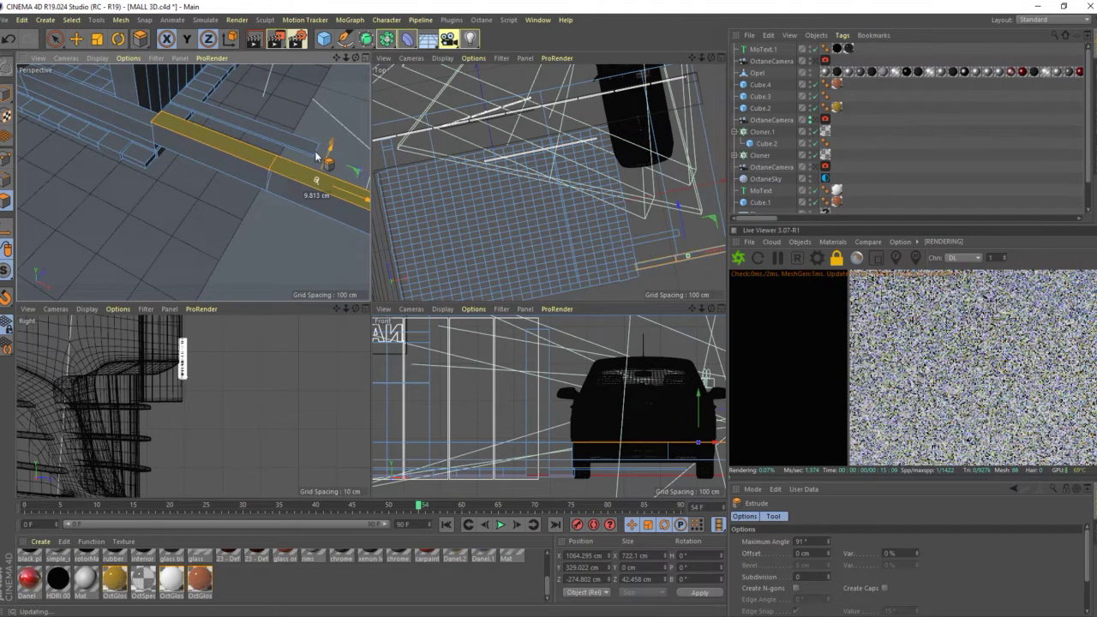
{"action": "left_click_drag", "start_coordinate": [317, 187], "coordinate": [315, 192]}
{"action": "key", "text": "ctrl+z"}
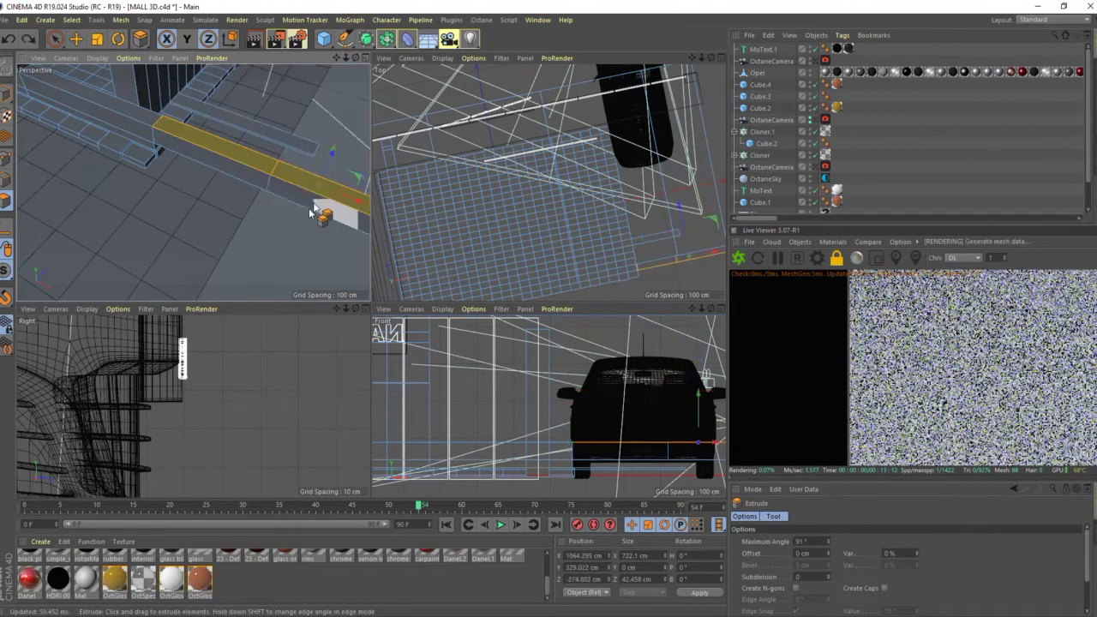
{"action": "left_click_drag", "start_coordinate": [295, 176], "coordinate": [122, 150]}
{"action": "mouse_move", "coordinate": [203, 219]}
{"action": "left_mouse_down", "text": "alt"}
{"action": "mouse_move", "coordinate": [240, 261]}
{"action": "mouse_move", "coordinate": [291, 257]}
{"action": "mouse_move", "coordinate": [85, 266]}
{"action": "left_mouse_up", "text": "alt"}
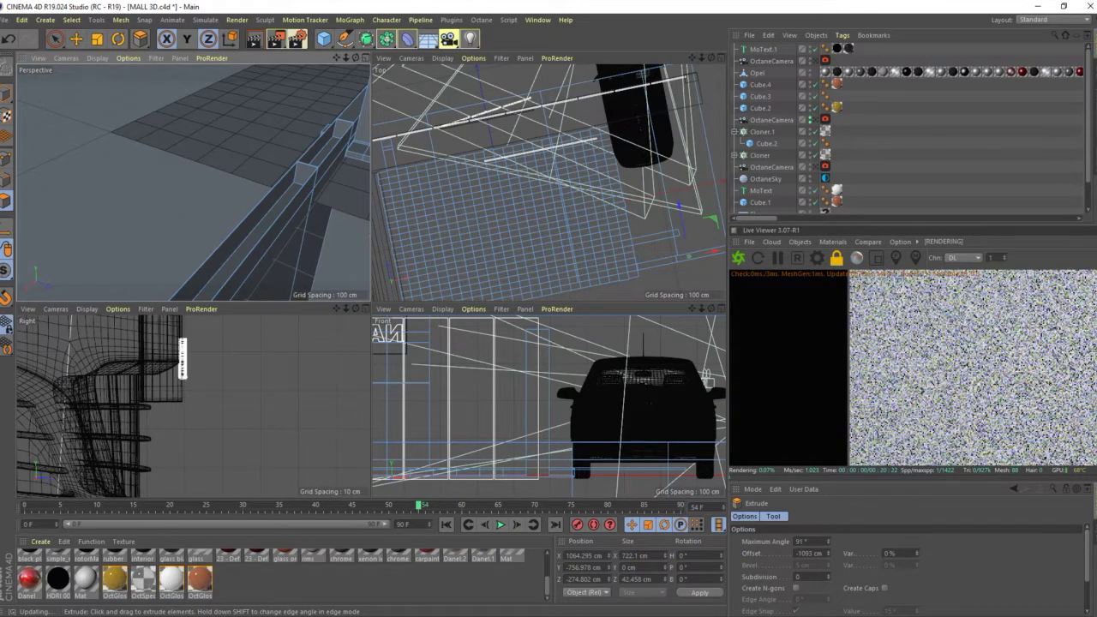
{"action": "key", "text": "ctrl+z"}
{"action": "mouse_move", "coordinate": [261, 208]}
{"action": "left_mouse_down"}
{"action": "mouse_move", "coordinate": [265, 112]}
{"action": "mouse_move", "coordinate": [252, 233]}
{"action": "mouse_move", "coordinate": [283, 171]}
{"action": "mouse_move", "coordinate": [257, 129]}
{"action": "mouse_move", "coordinate": [272, 128]}
{"action": "left_mouse_up"}
{"action": "scroll", "coordinate": [249, 104], "scroll_direction": "down", "scroll_amount": 3}
{"action": "scroll", "coordinate": [249, 104], "scroll_direction": "down", "scroll_amount": 2}
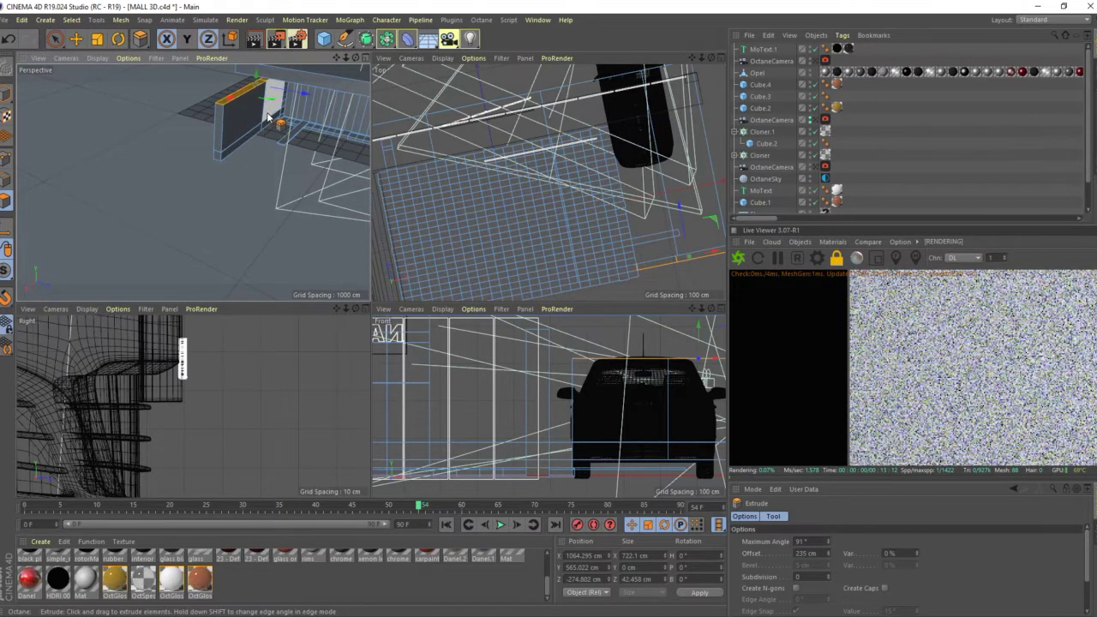
Step: Orbit behind the new wall and select its face polygons
{"action": "mouse_move", "coordinate": [271, 129]}
{"action": "left_mouse_down", "text": "alt"}
{"action": "mouse_move", "coordinate": [246, 122]}
{"action": "mouse_move", "coordinate": [258, 142]}
{"action": "left_mouse_up", "text": "alt"}
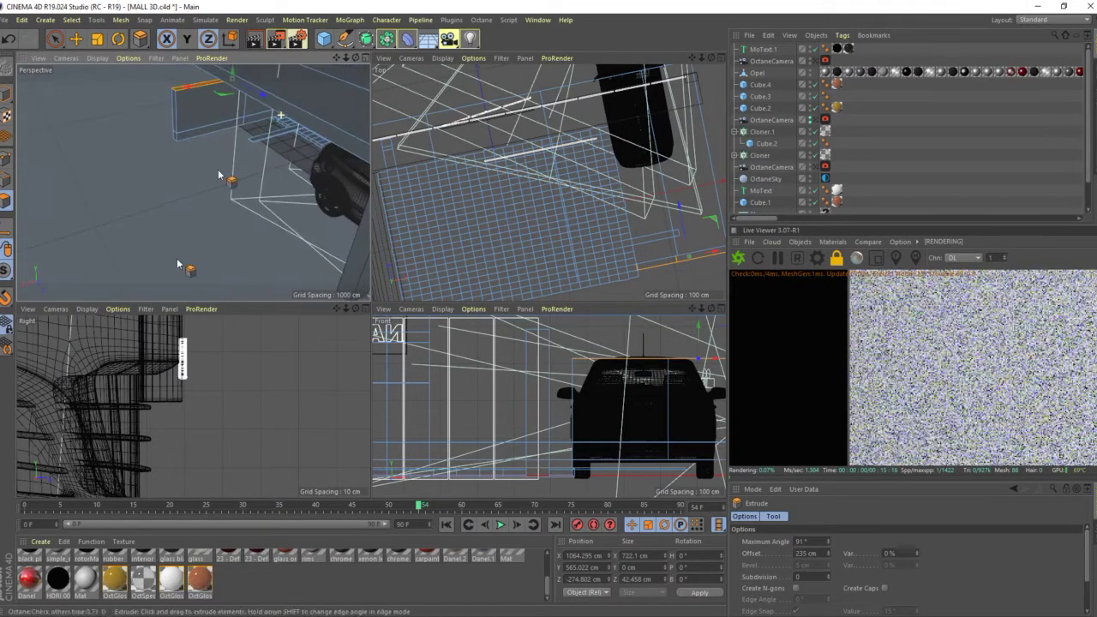
{"action": "left_click_drag", "start_coordinate": [253, 49], "coordinate": [277, 109], "text": "alt"}
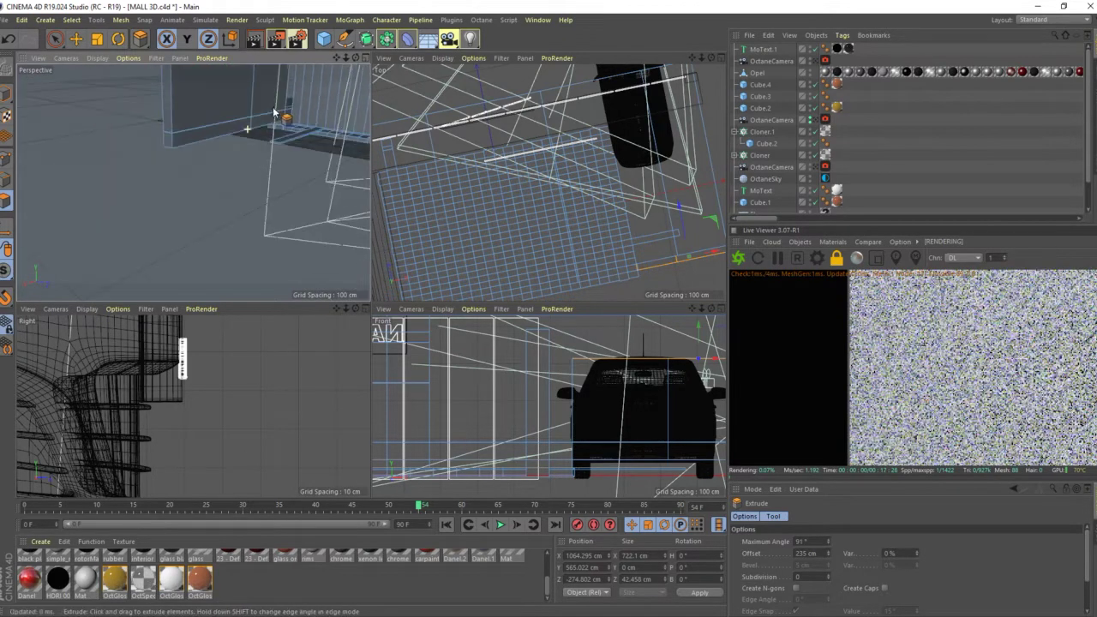
{"action": "left_click", "coordinate": [268, 95]}
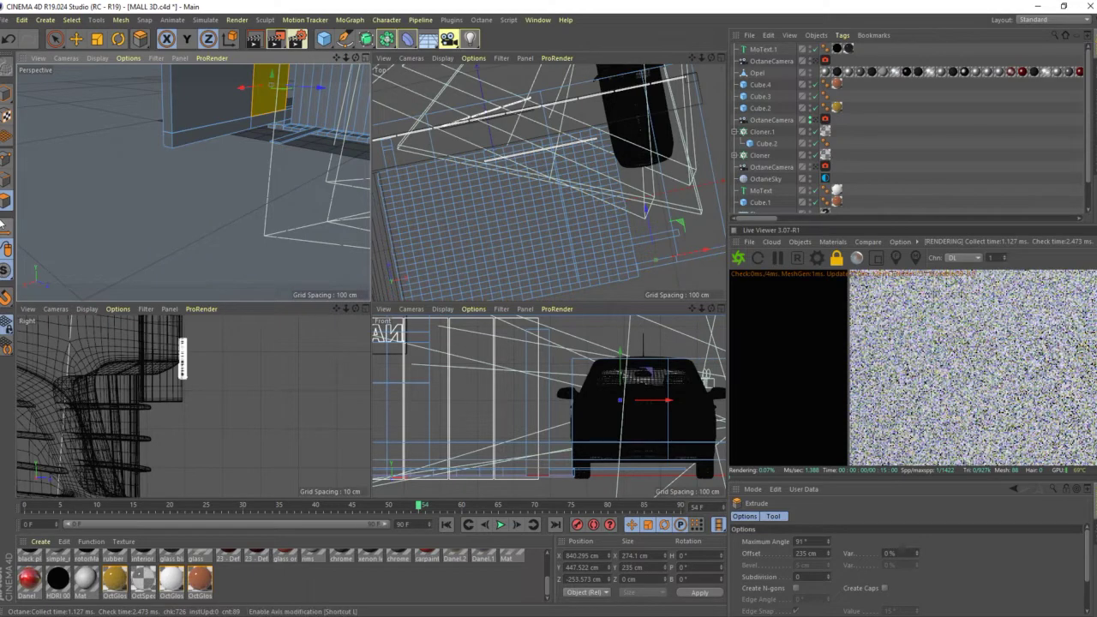
{"action": "key", "text": "space"}
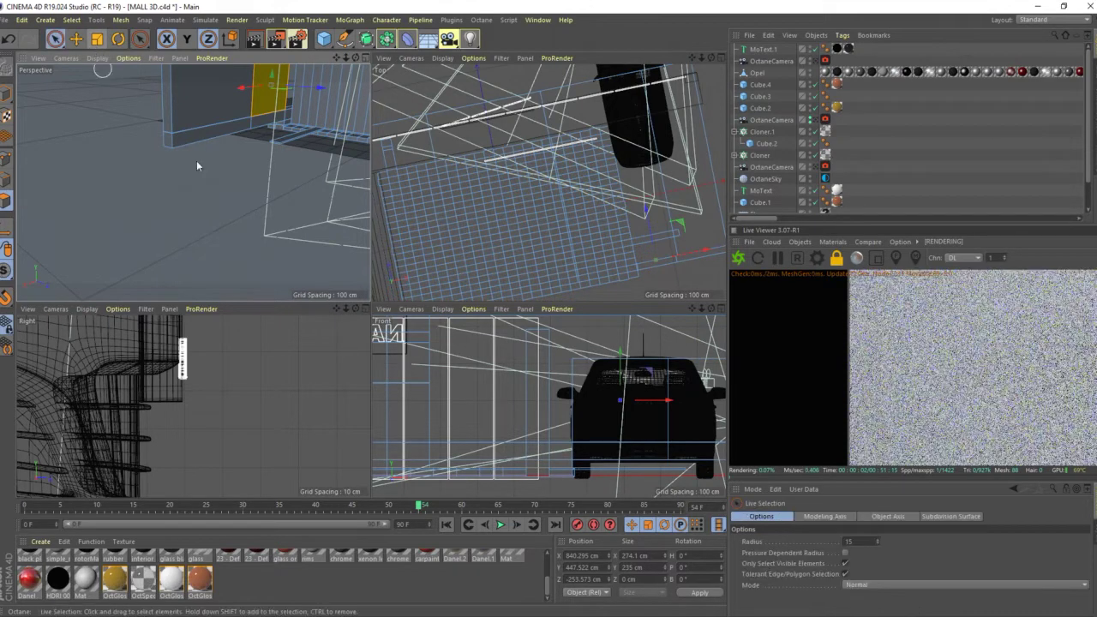
{"action": "left_click", "coordinate": [227, 101], "text": "shift"}
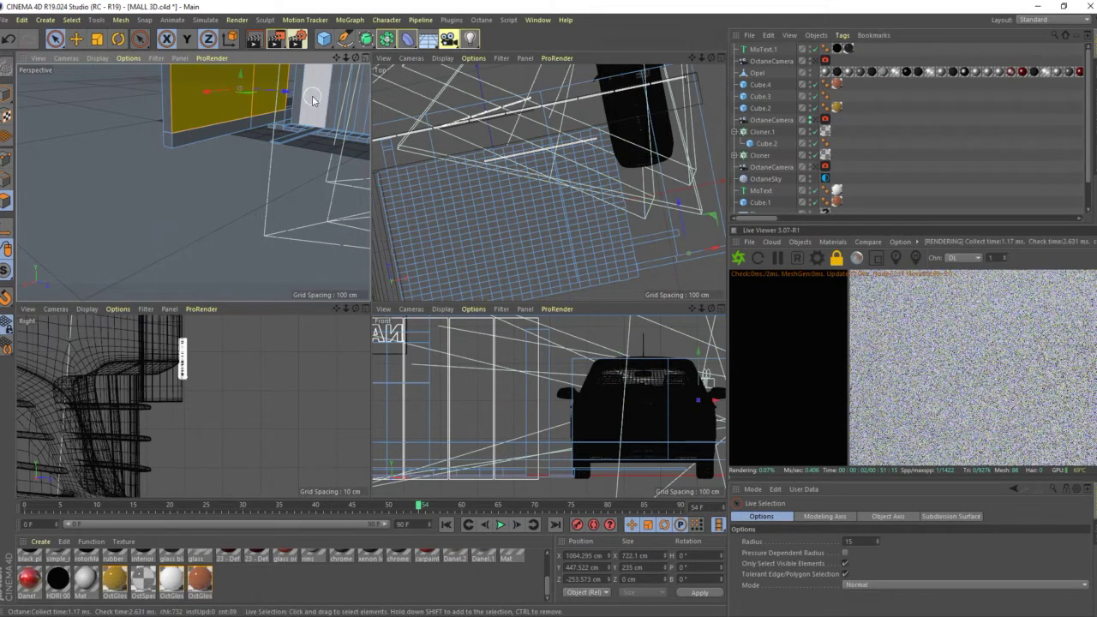
Step: Apply OctGlossy to the selected wall faces and switch the viewport to the Octane camera
{"action": "scroll", "coordinate": [302, 103], "scroll_direction": "down", "scroll_amount": 6}
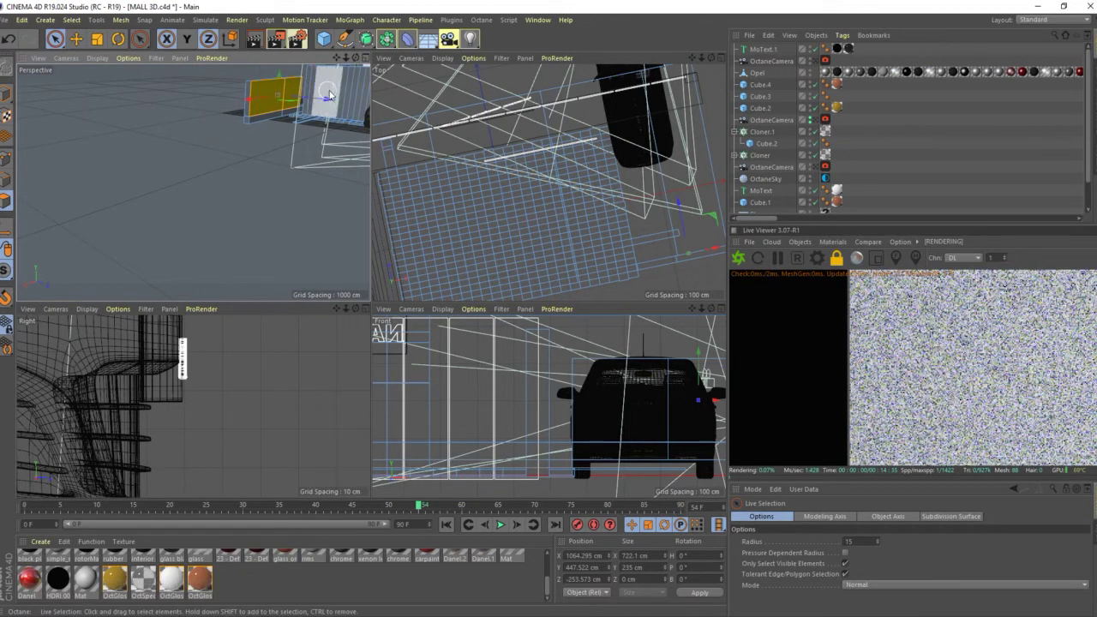
{"action": "left_click", "coordinate": [317, 95], "text": "shift"}
{"action": "left_click", "coordinate": [318, 95], "text": "shift"}
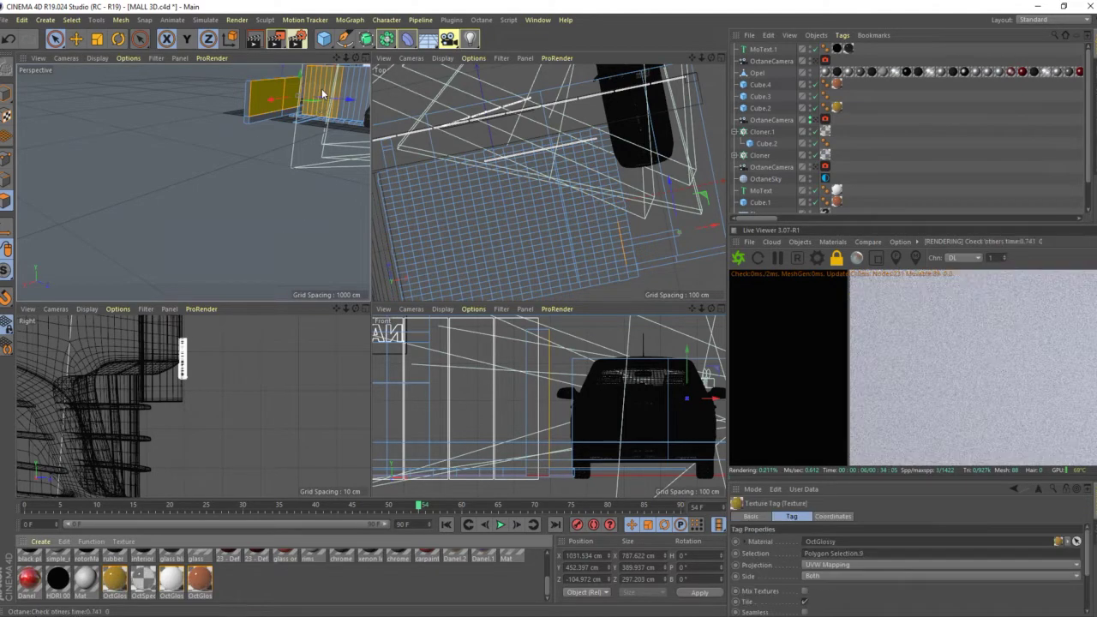
{"action": "left_click_drag", "start_coordinate": [322, 89], "coordinate": [322, 89]}
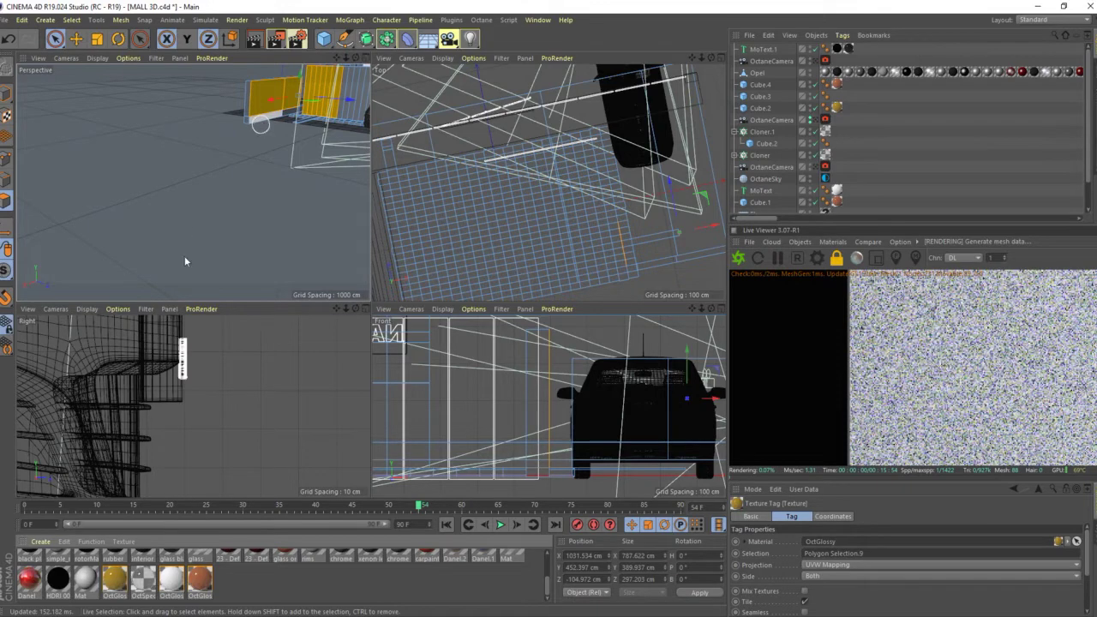
{"action": "left_click", "coordinate": [812, 62]}
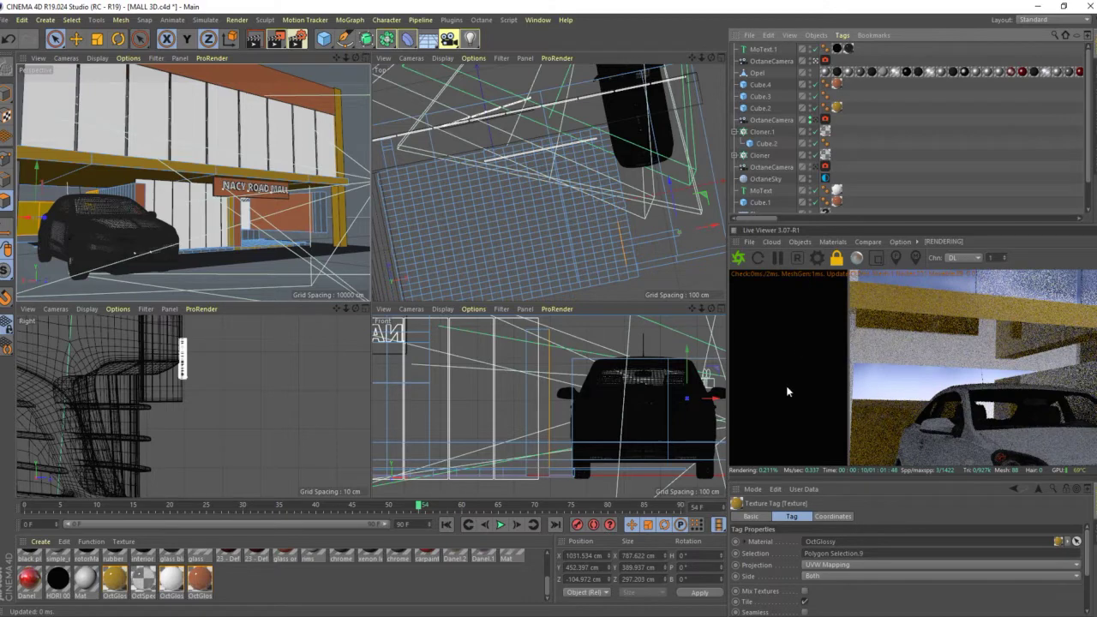
Step: Apply the OctGlossy material to the Cube object
{"action": "scroll", "coordinate": [1012, 201], "scroll_direction": "down", "scroll_amount": 3}
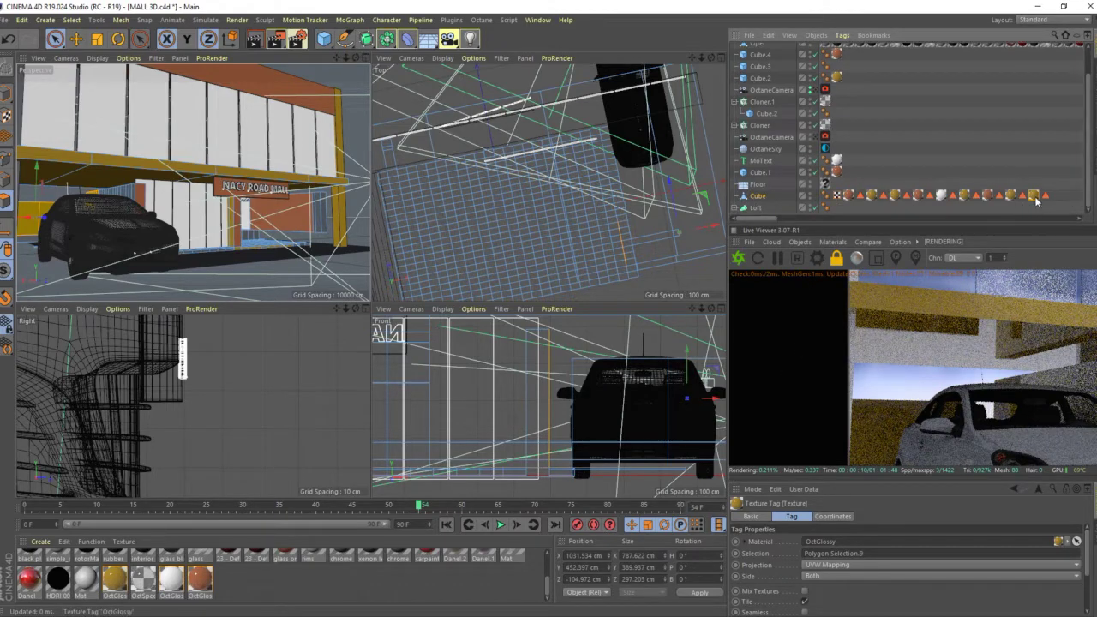
{"action": "left_click_drag", "start_coordinate": [235, 559], "coordinate": [204, 590]}
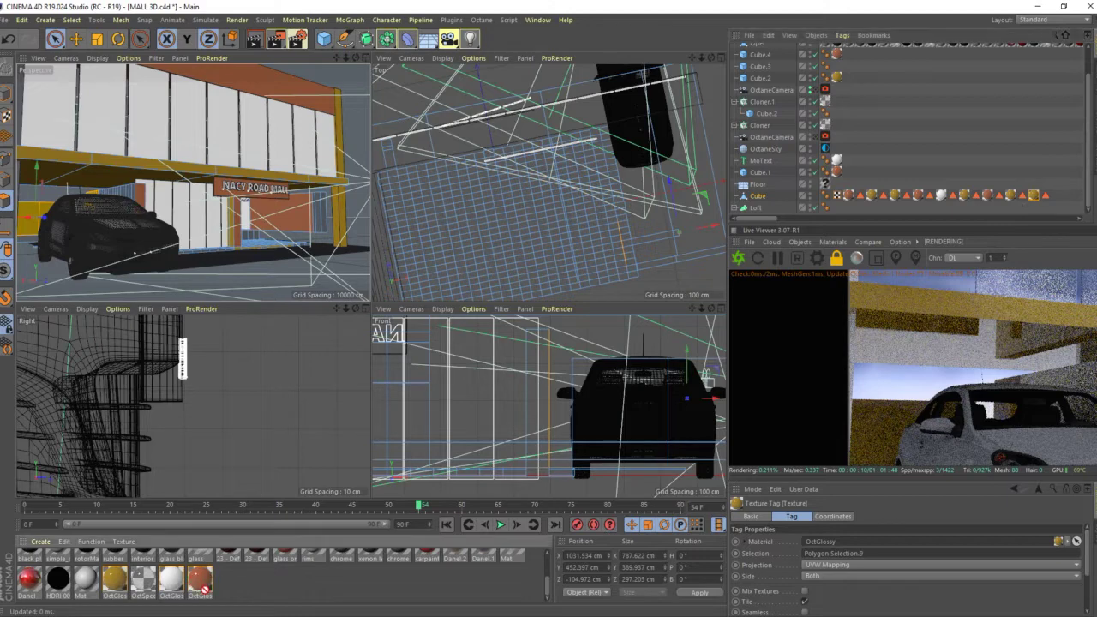
{"action": "left_click_drag", "start_coordinate": [1083, 208], "coordinate": [1031, 200]}
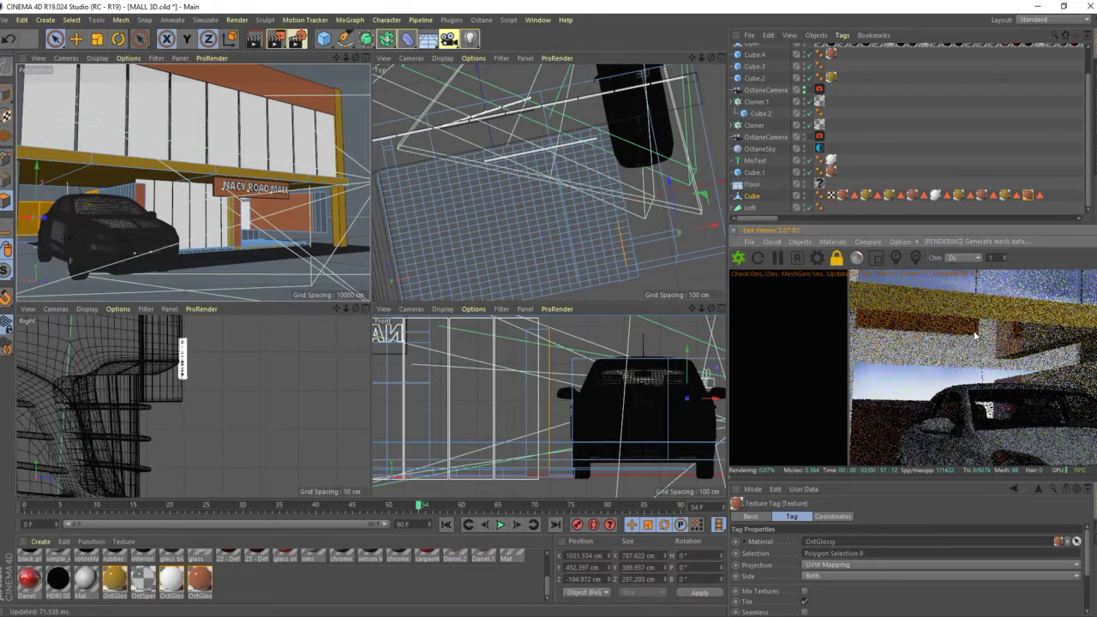
Step: Orbit the live render in close past the NACY ROAD MALL sign to the storefront below
{"action": "left_click_drag", "start_coordinate": [975, 337], "coordinate": [745, 407]}
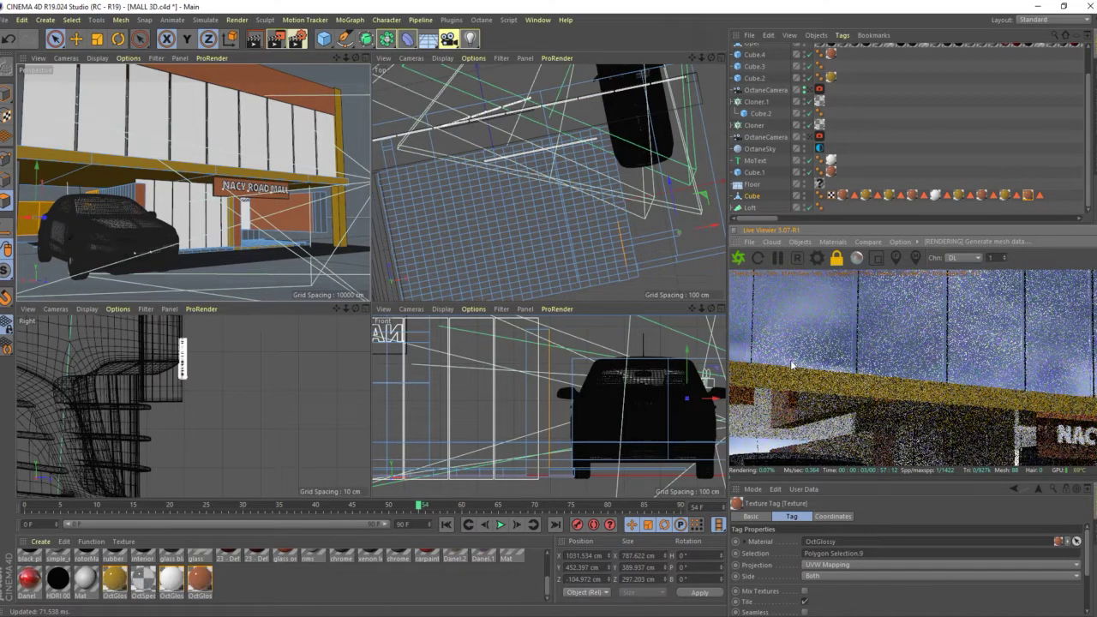
{"action": "left_click_drag", "start_coordinate": [792, 365], "coordinate": [825, 386]}
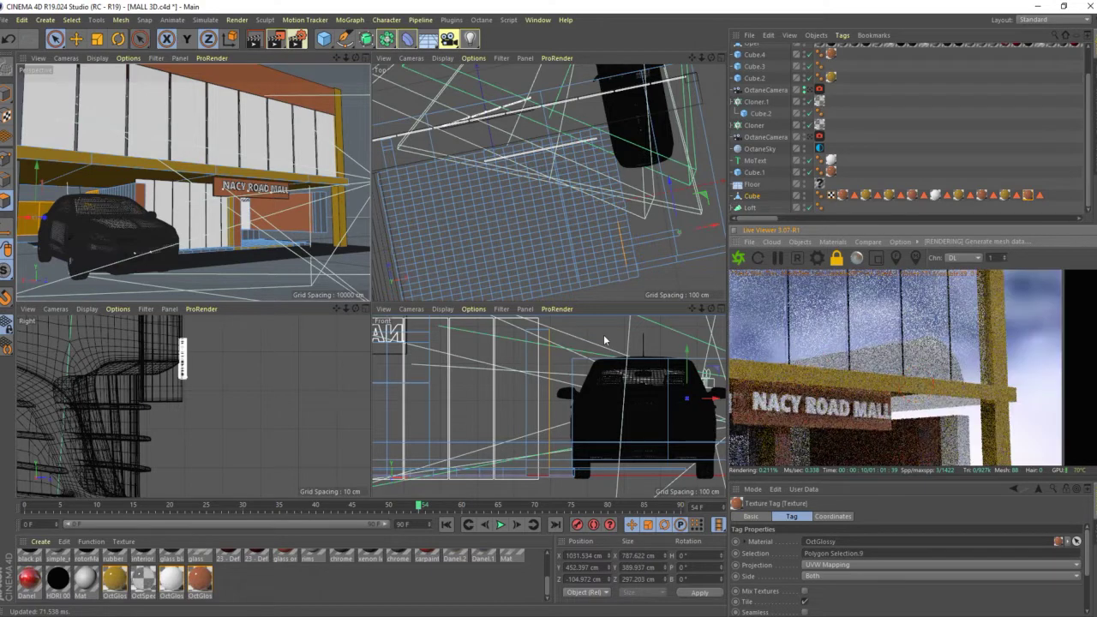
{"action": "mouse_move", "coordinate": [867, 319]}
{"action": "left_mouse_down"}
{"action": "mouse_move", "coordinate": [902, 381]}
{"action": "mouse_move", "coordinate": [885, 316]}
{"action": "mouse_move", "coordinate": [893, 297]}
{"action": "left_mouse_up"}
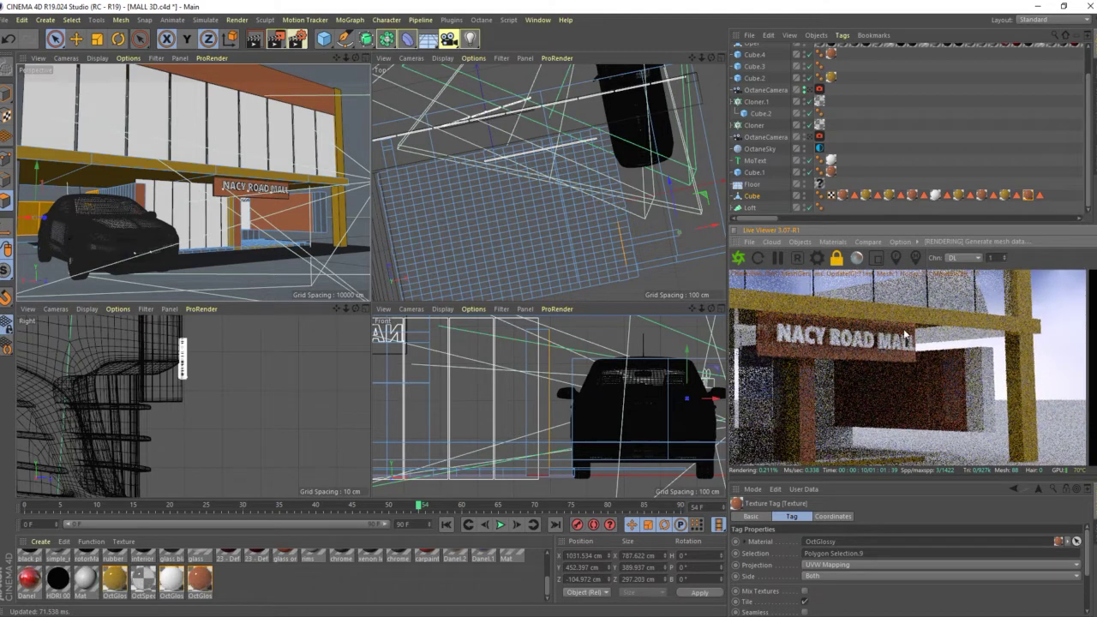
{"action": "left_click_drag", "start_coordinate": [1000, 380], "coordinate": [1009, 305]}
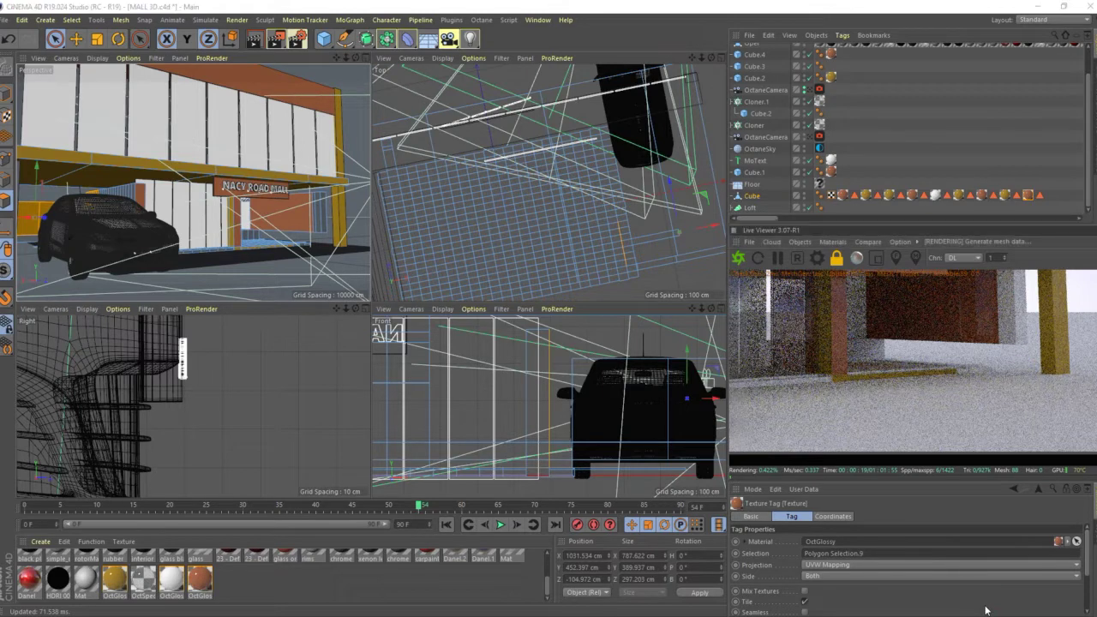
{"action": "left_click", "coordinate": [1042, 601]}
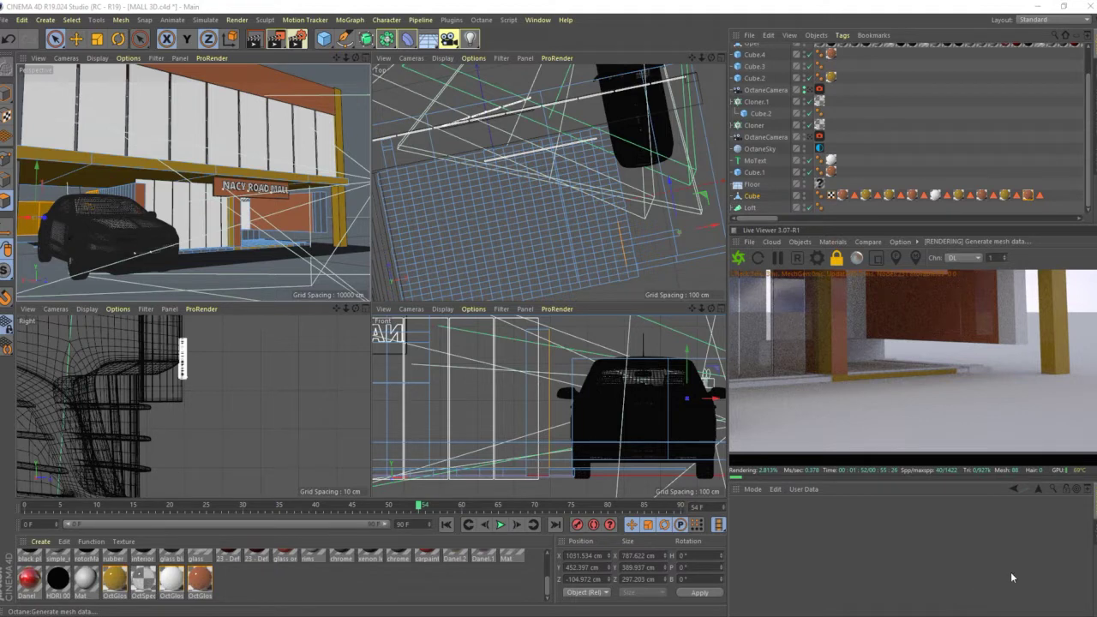
Step: Create a new Octane Diffuse material and open it in the Material Editor
{"action": "left_click", "coordinate": [833, 242]}
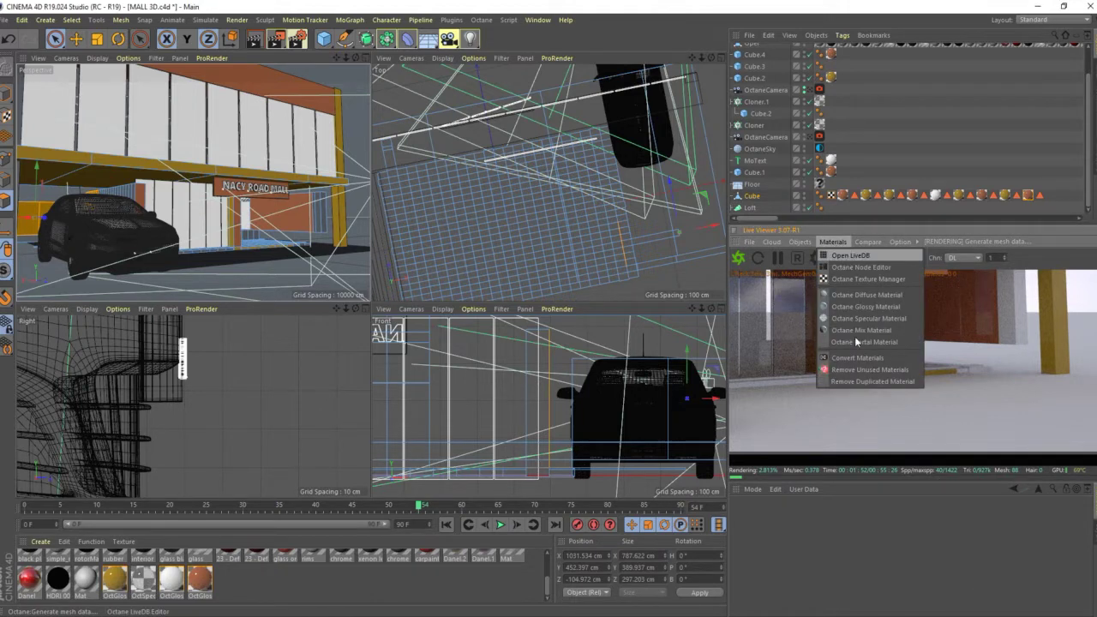
{"action": "left_click", "coordinate": [867, 295]}
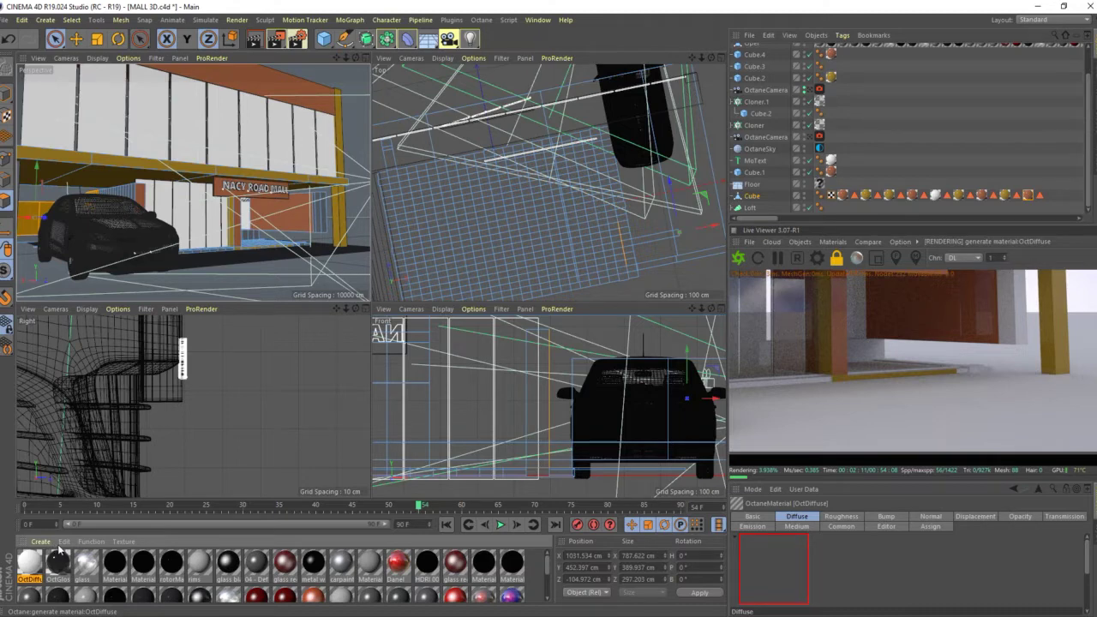
{"action": "double_click", "coordinate": [57, 553]}
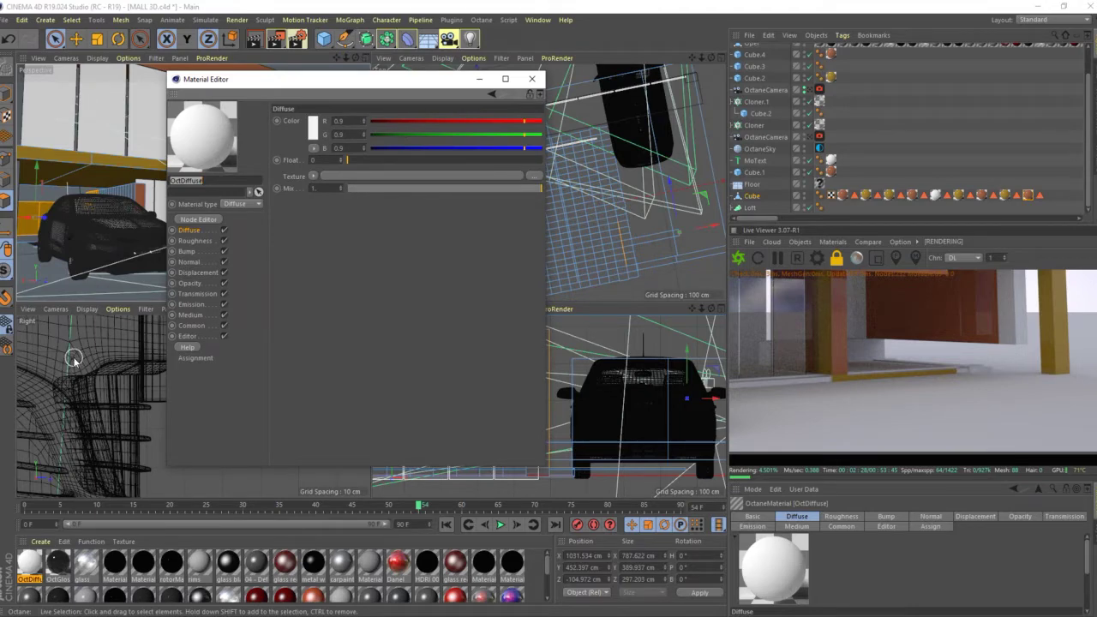
Step: Load the white marble JPG from Documents as the diffuse texture, copied into the project
{"action": "left_click", "coordinate": [533, 175]}
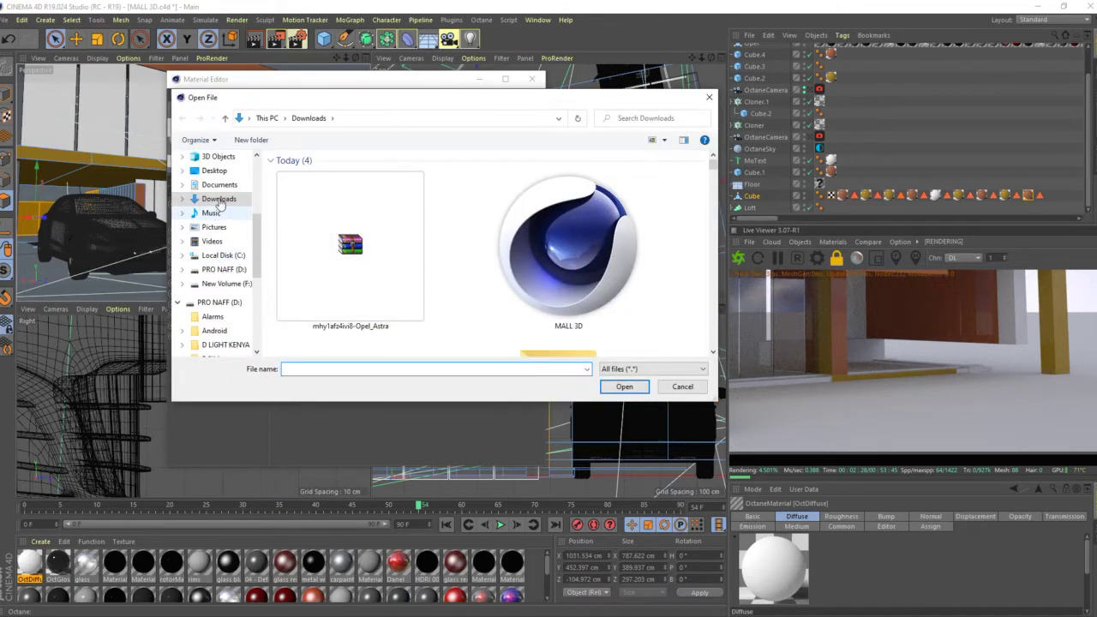
{"action": "left_click", "coordinate": [220, 184]}
{"action": "left_click", "coordinate": [337, 288]}
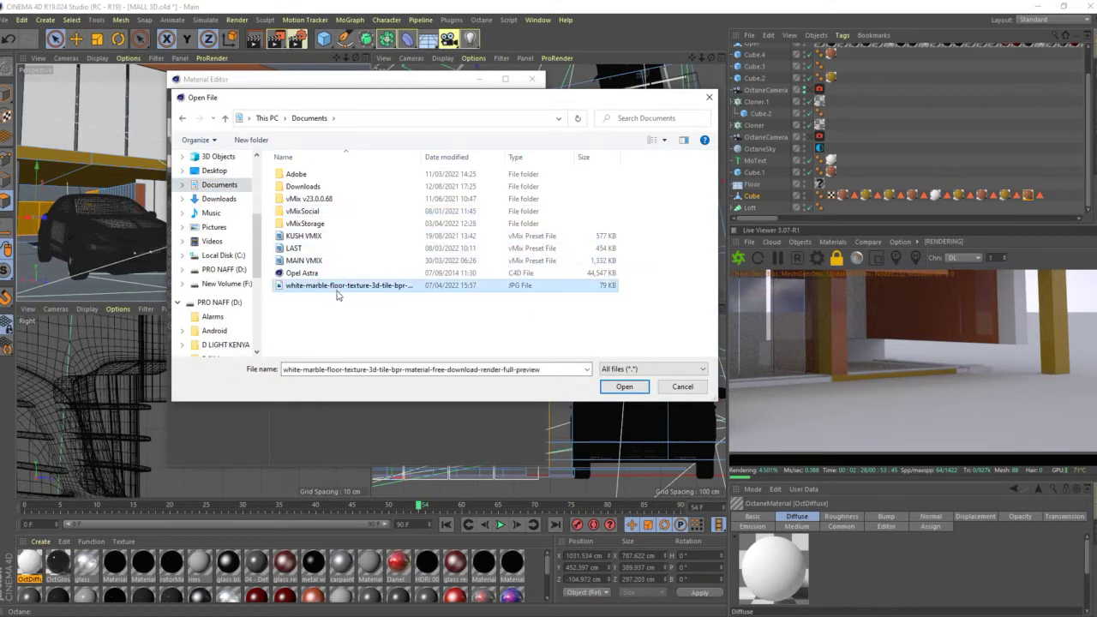
{"action": "left_click", "coordinate": [624, 387]}
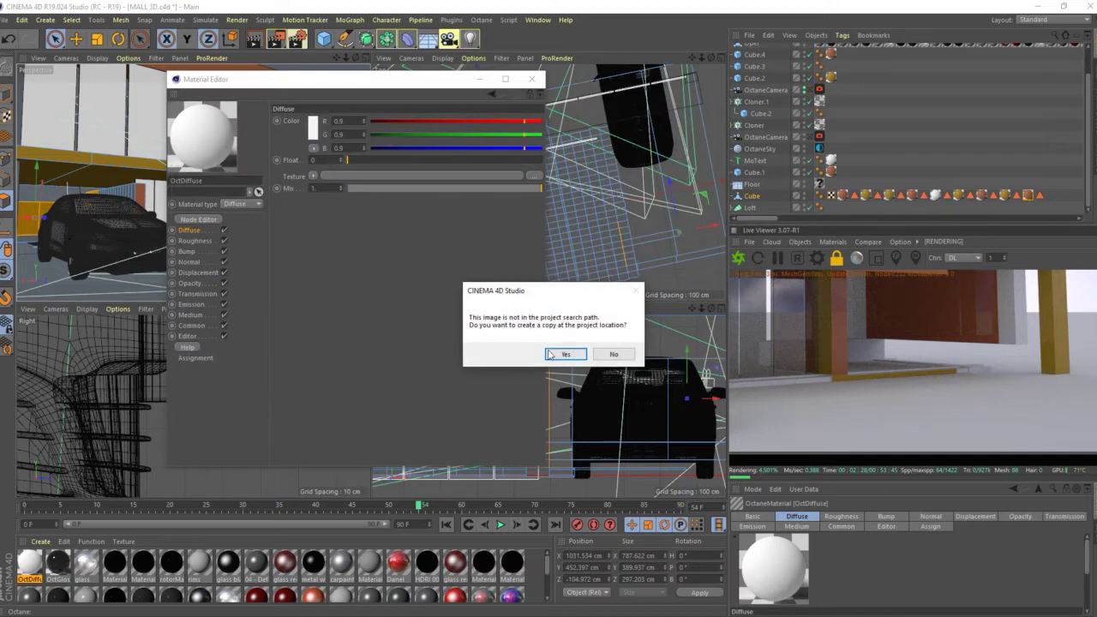
{"action": "left_click", "coordinate": [566, 356]}
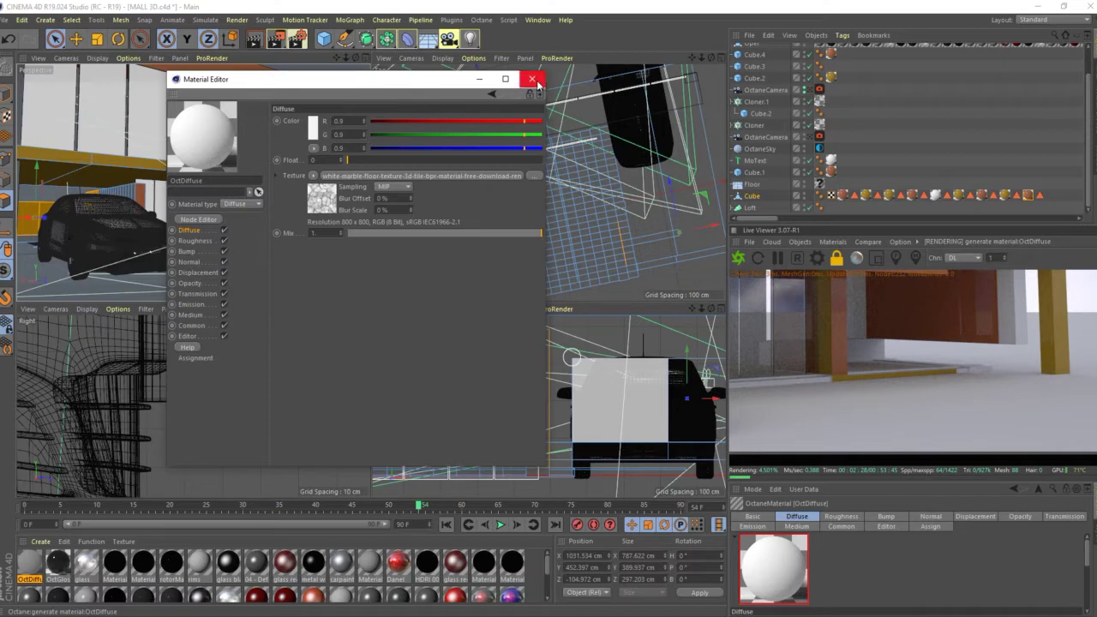
{"action": "left_click", "coordinate": [533, 79]}
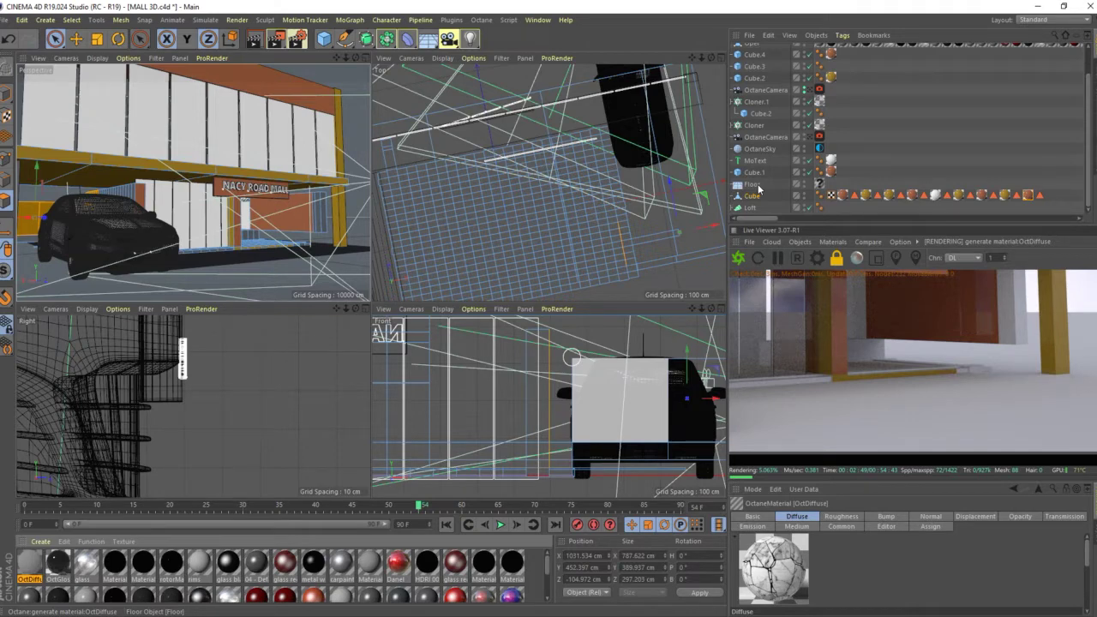
Step: Drag the OctDiffuse marble material onto the Floor object to apply it
{"action": "left_click", "coordinate": [758, 186]}
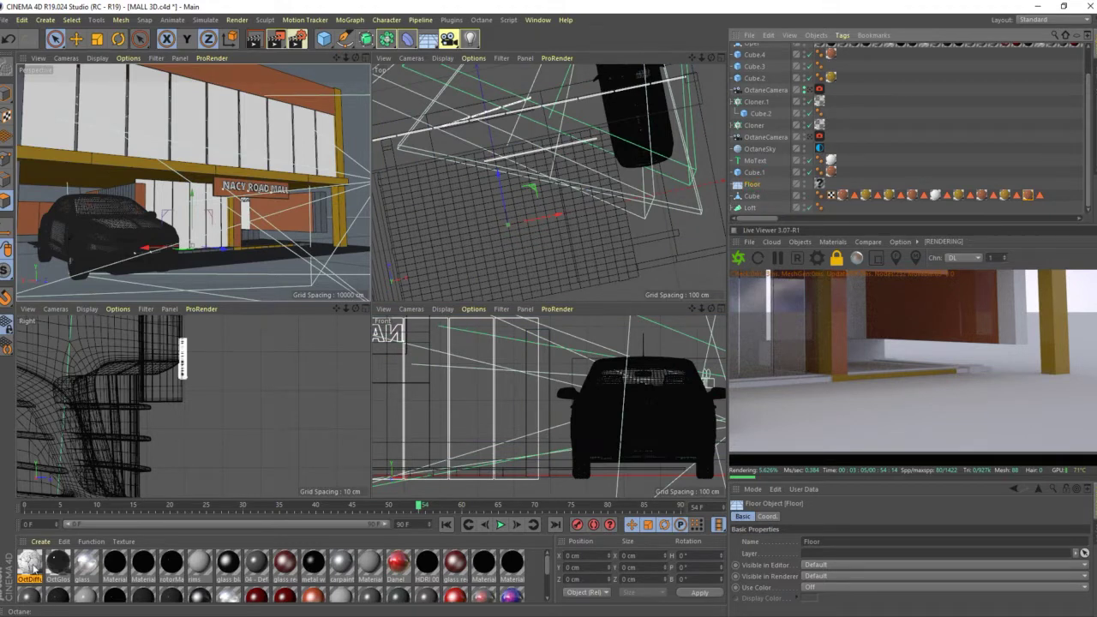
{"action": "left_click_drag", "start_coordinate": [45, 566], "coordinate": [771, 183]}
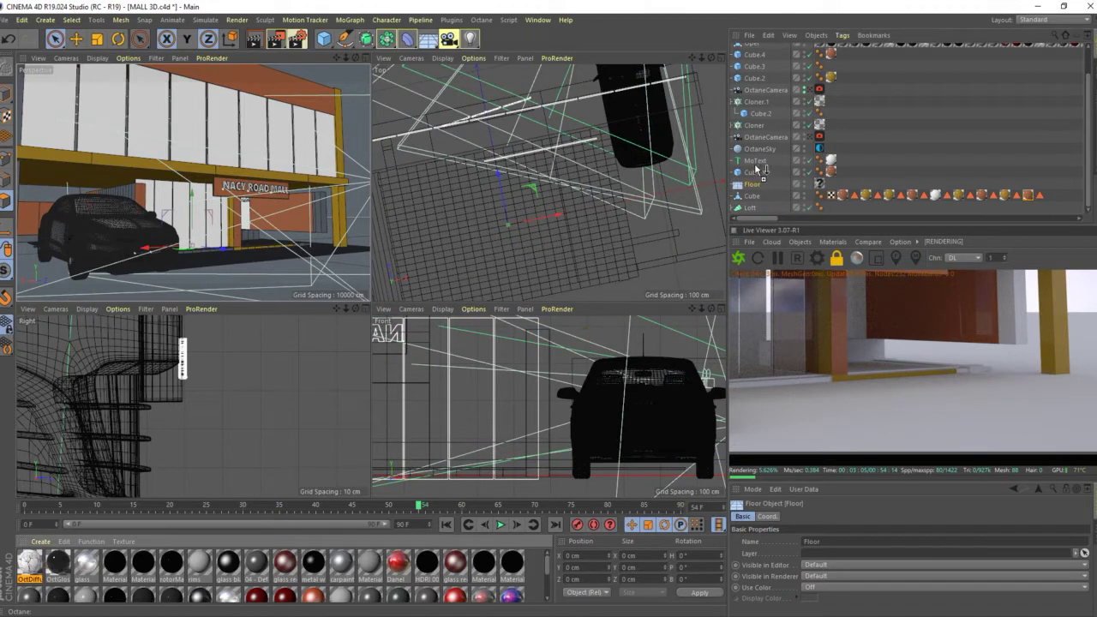
{"action": "left_click_drag", "start_coordinate": [772, 184], "coordinate": [753, 188]}
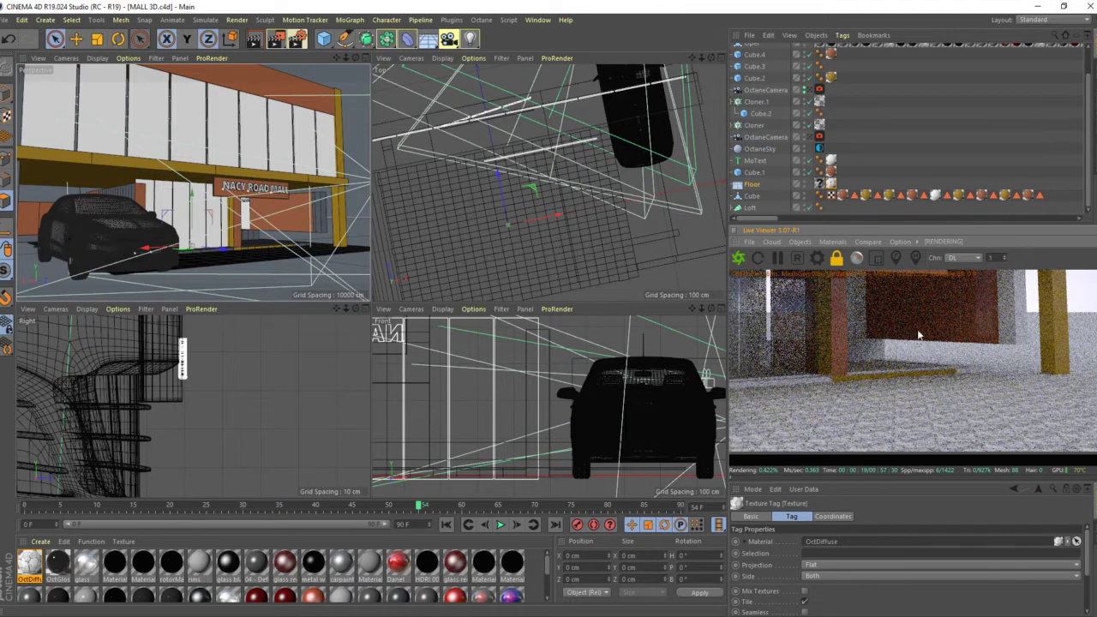
Step: Set the floor texture to Cubic projection on the Front side with Length U 112%
{"action": "left_click", "coordinate": [824, 568]}
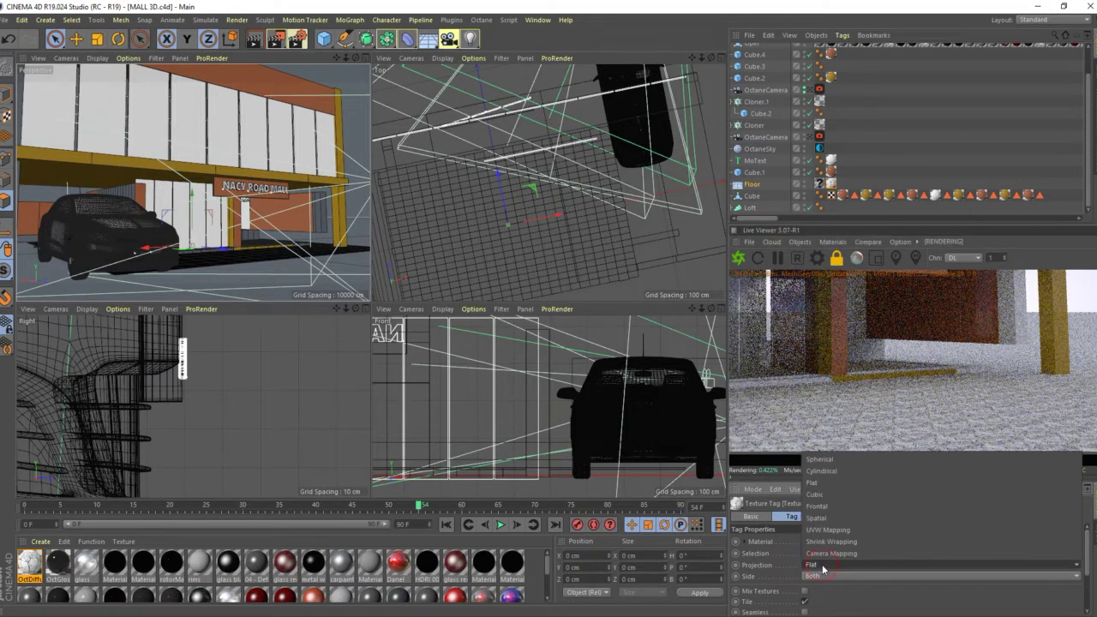
{"action": "left_click", "coordinate": [817, 494]}
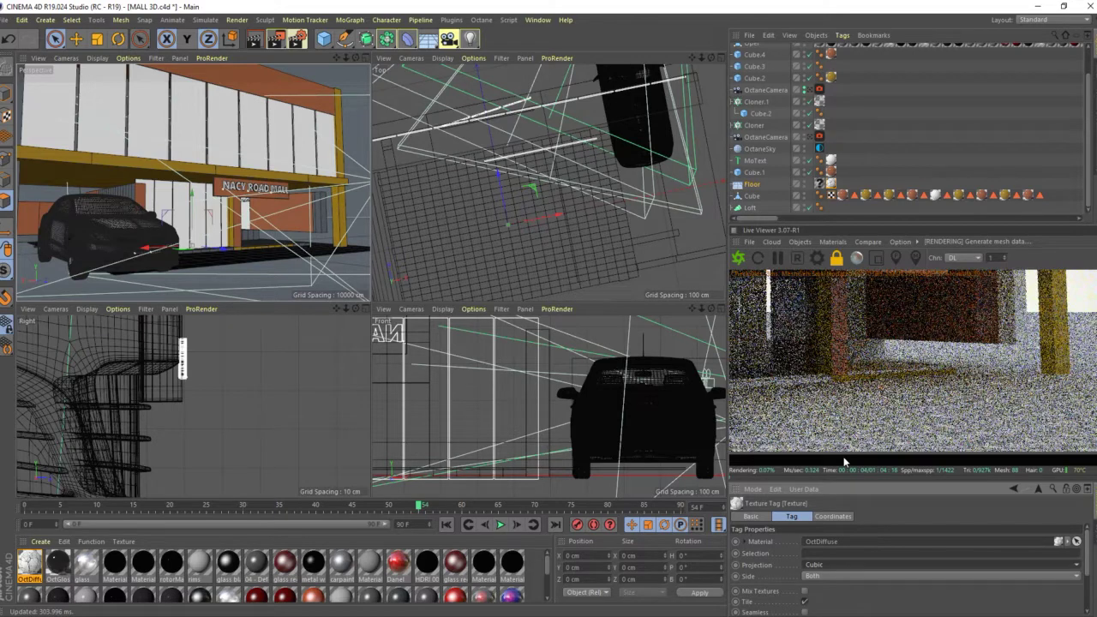
{"action": "left_click", "coordinate": [818, 577]}
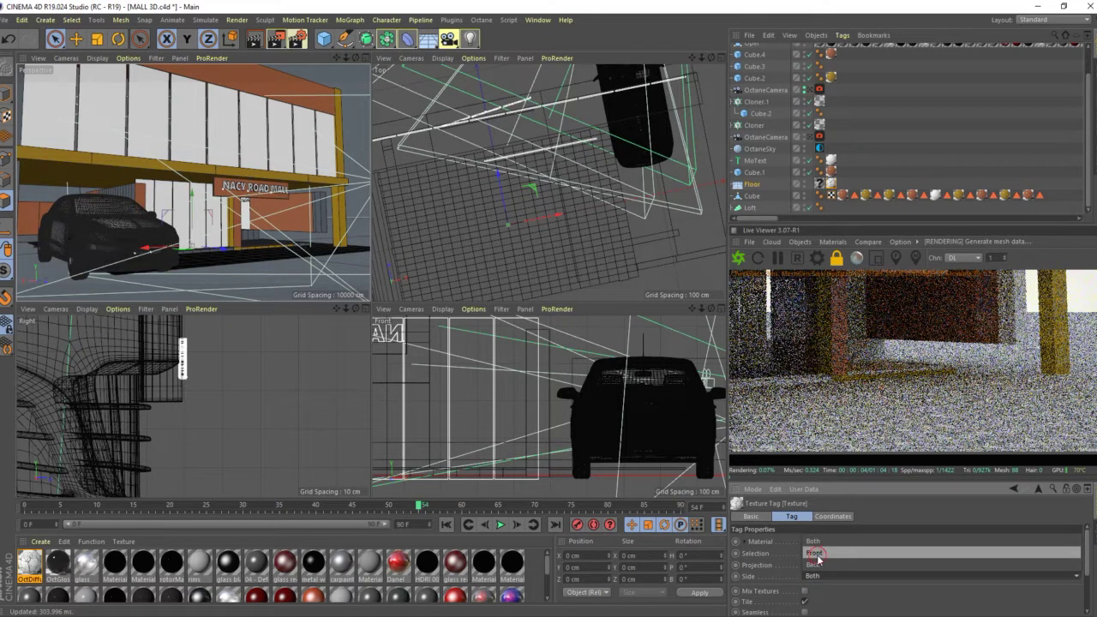
{"action": "left_click", "coordinate": [816, 556]}
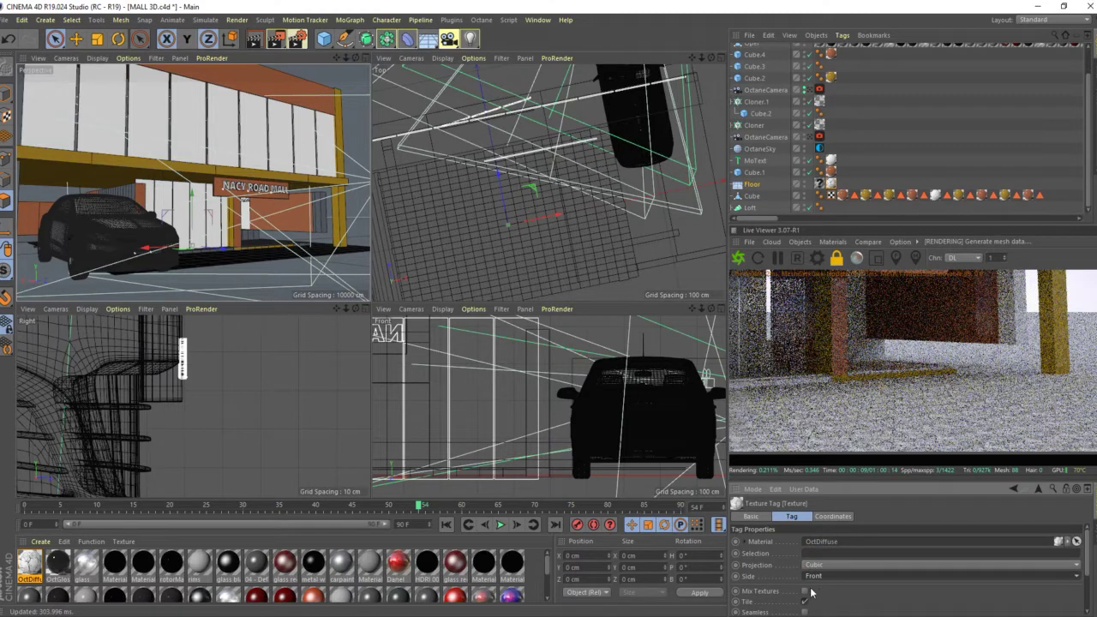
{"action": "left_click_drag", "start_coordinate": [1089, 558], "coordinate": [1093, 593]}
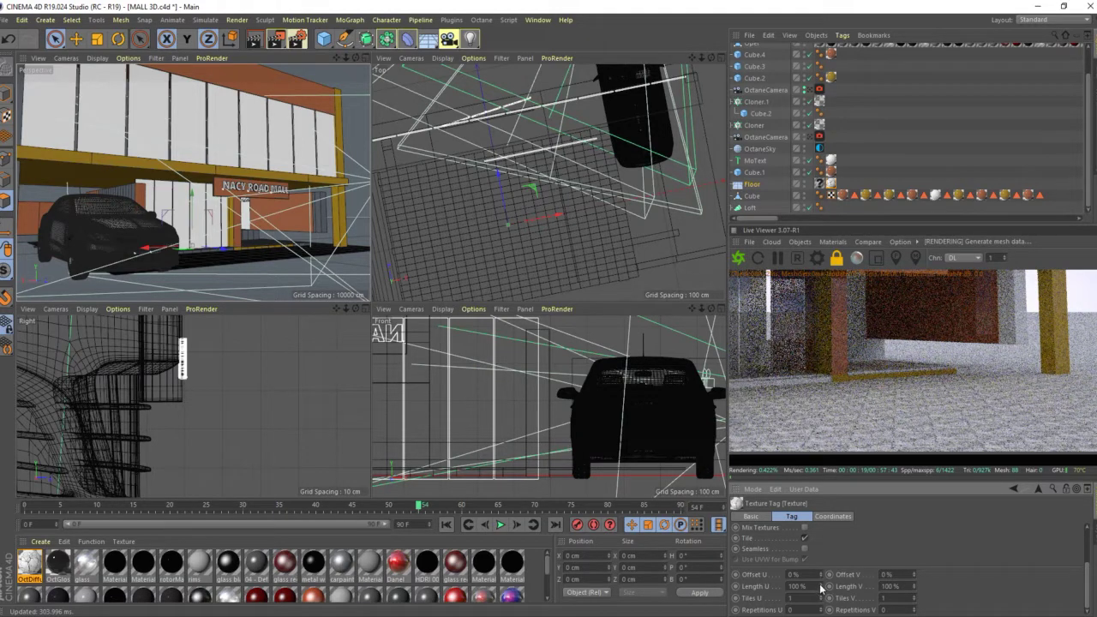
{"action": "left_click", "coordinate": [821, 585]}
{"action": "left_click_drag", "start_coordinate": [820, 589], "coordinate": [817, 582]}
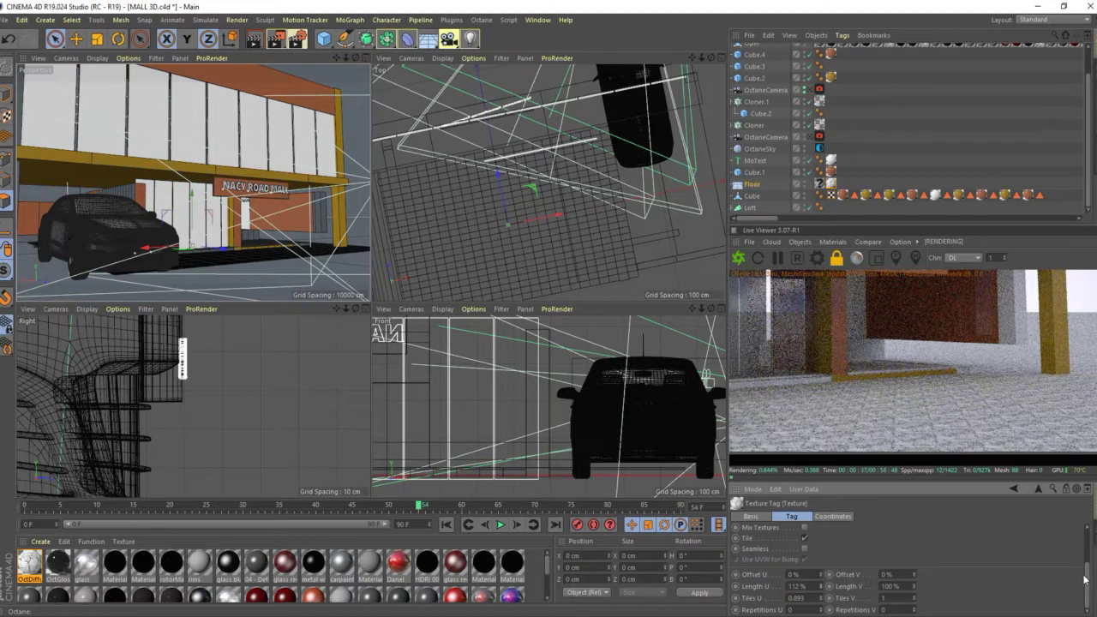
Step: Unlock the Live Viewer and reframe the render toward the mall front
{"action": "scroll", "coordinate": [1086, 583], "scroll_direction": "up", "scroll_amount": 1}
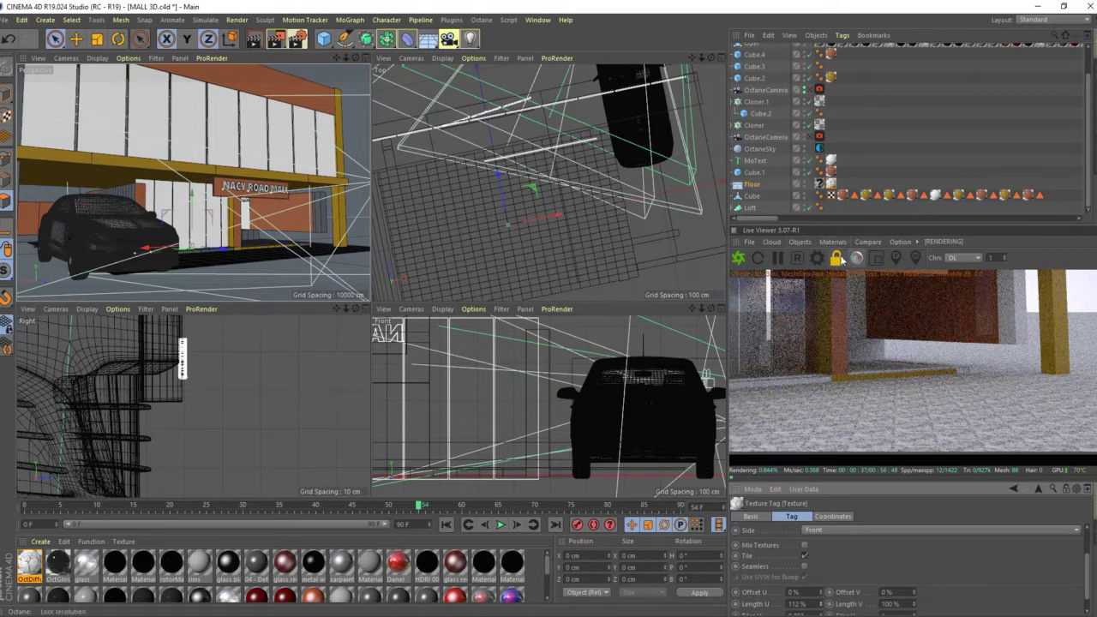
{"action": "left_click", "coordinate": [836, 257]}
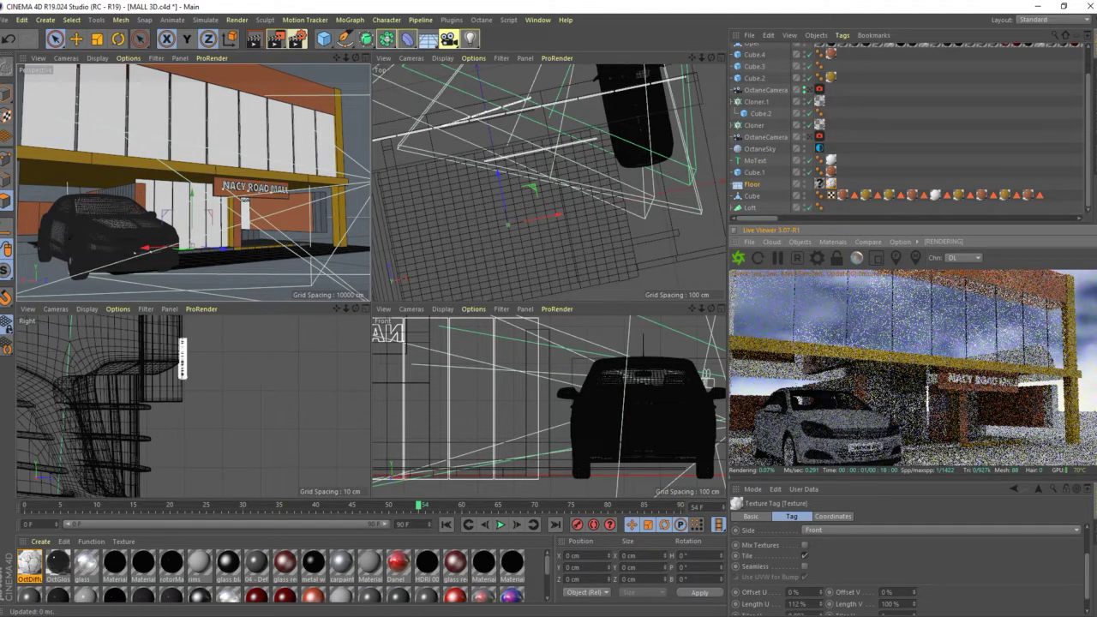
{"action": "left_click_drag", "start_coordinate": [1094, 322], "coordinate": [887, 378]}
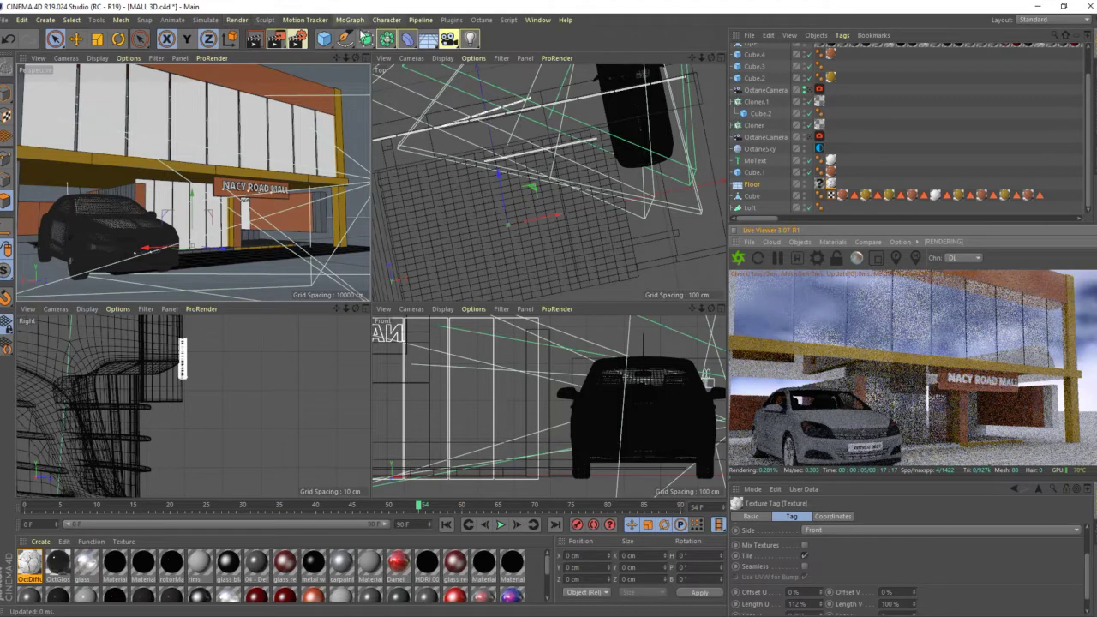
{"action": "left_click", "coordinate": [300, 39]}
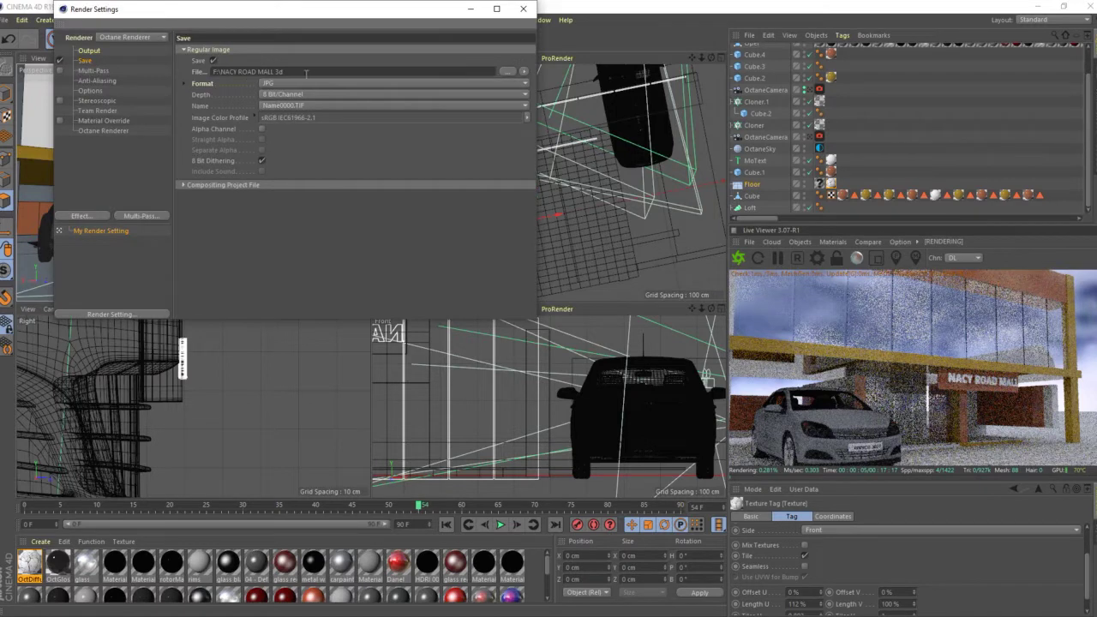
{"action": "left_click", "coordinate": [102, 79]}
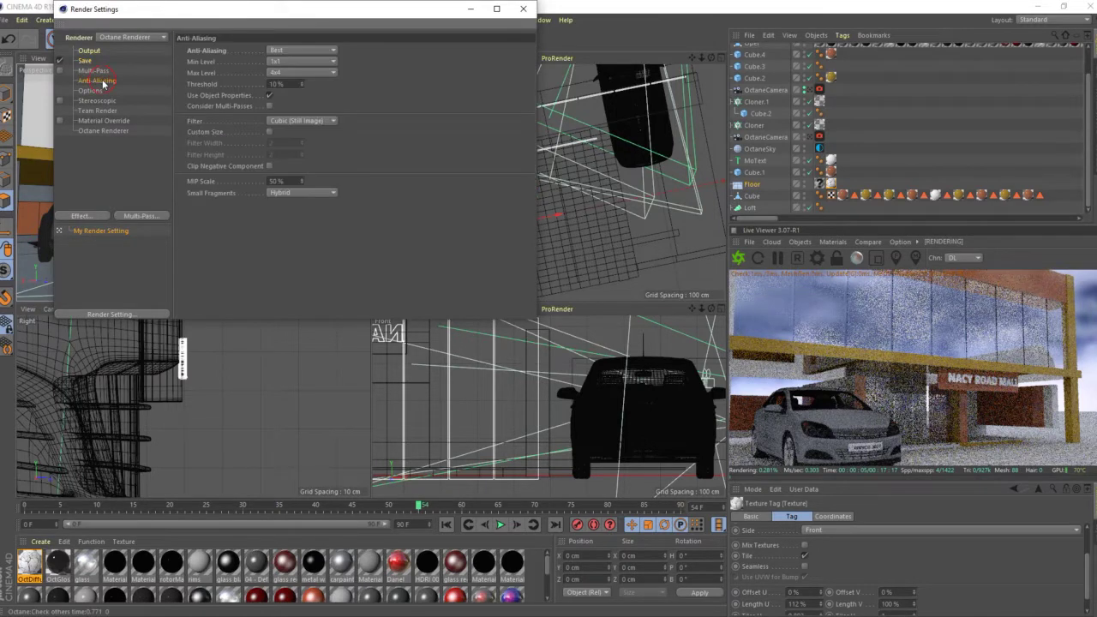
{"action": "left_click", "coordinate": [274, 51]}
{"action": "left_click", "coordinate": [278, 85]}
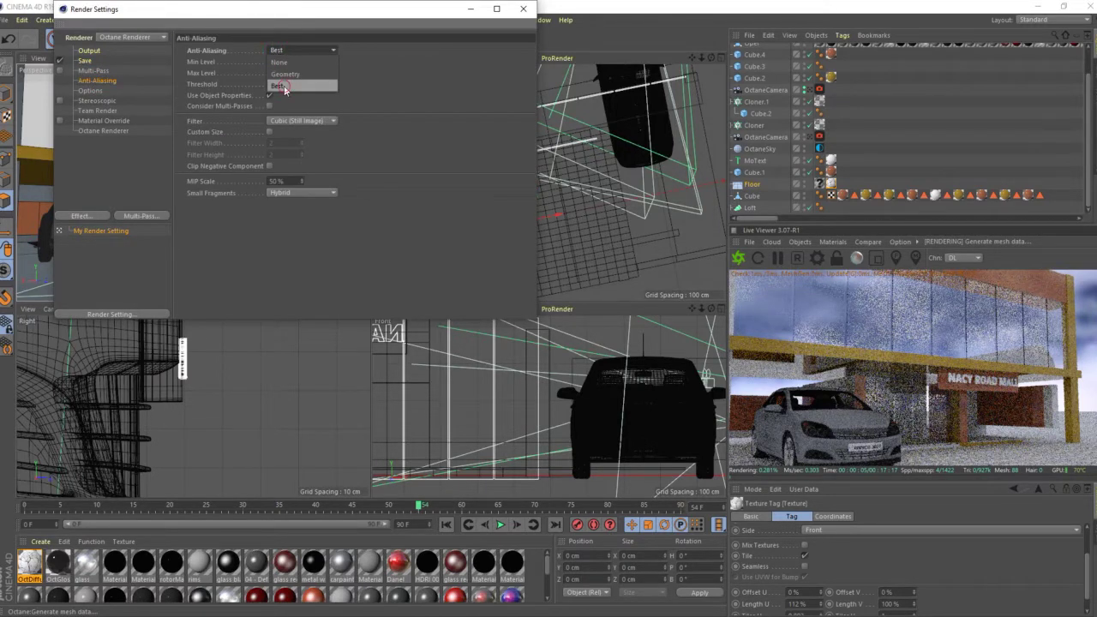
{"action": "left_click", "coordinate": [94, 132]}
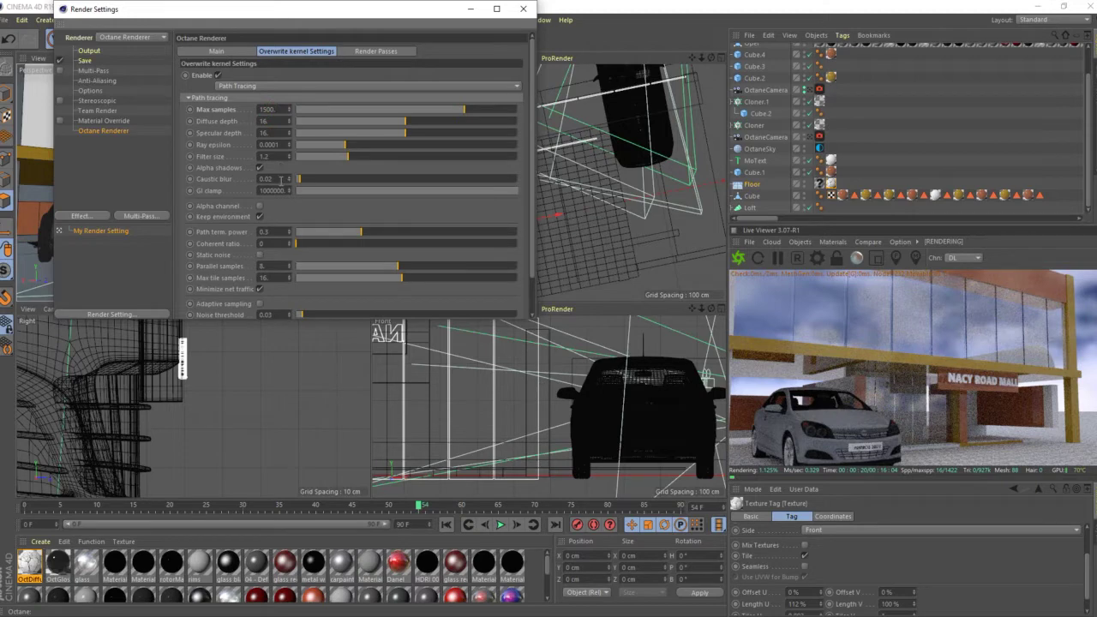
{"action": "left_click", "coordinate": [522, 11]}
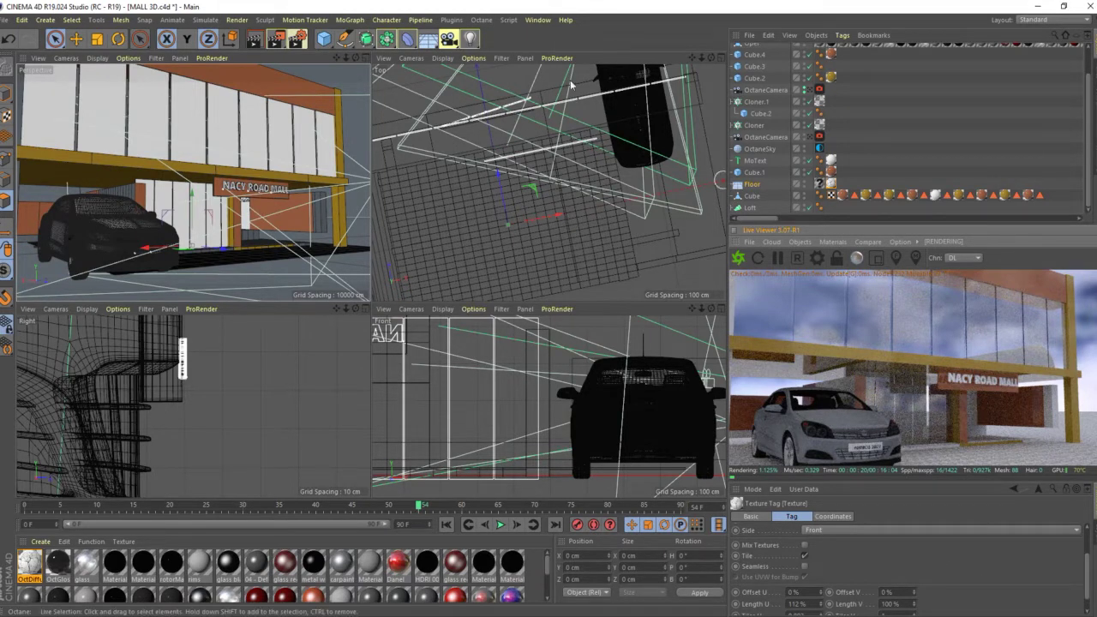
Step: Start a Picture Viewer render past the missing-textures warning, stop it, and lock the Live Viewer resolution
{"action": "left_click", "coordinate": [276, 40]}
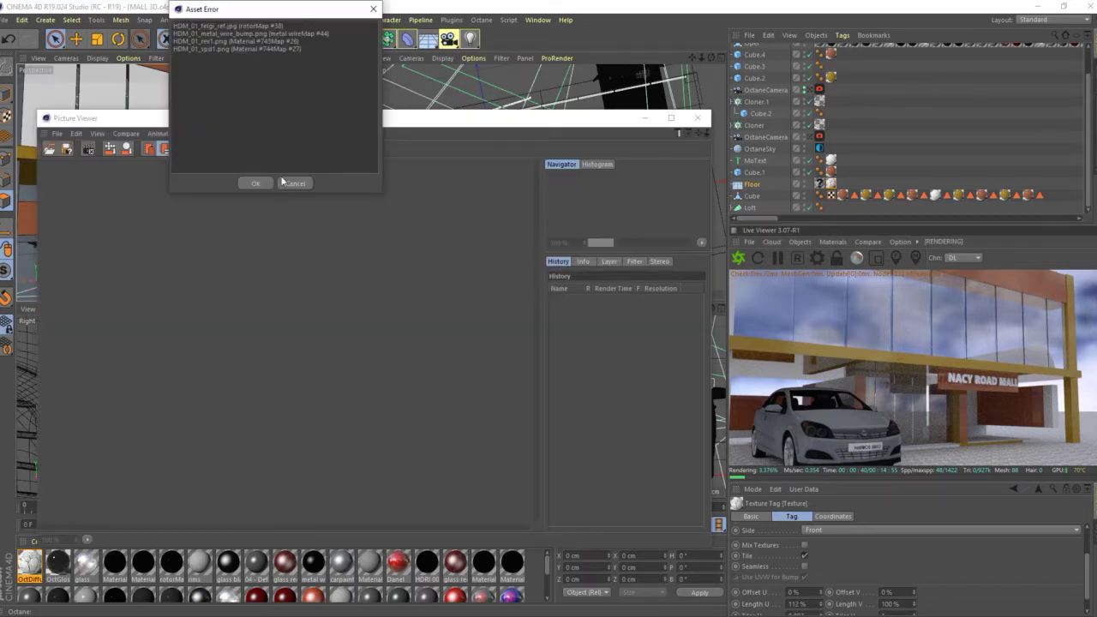
{"action": "left_click", "coordinate": [256, 184]}
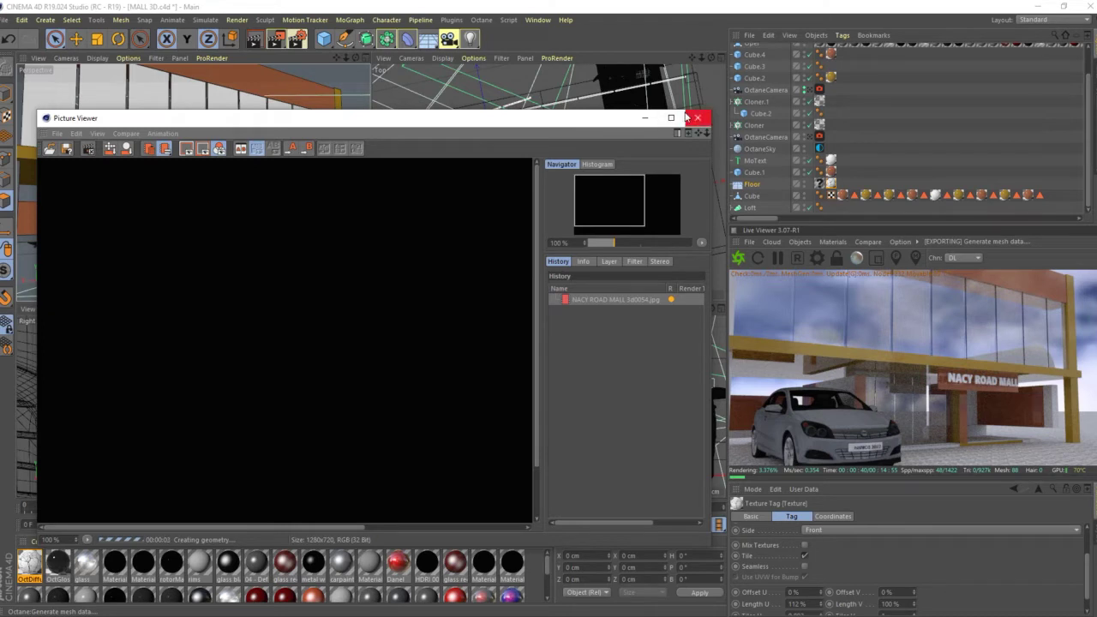
{"action": "left_click_drag", "start_coordinate": [458, 122], "coordinate": [476, 81]}
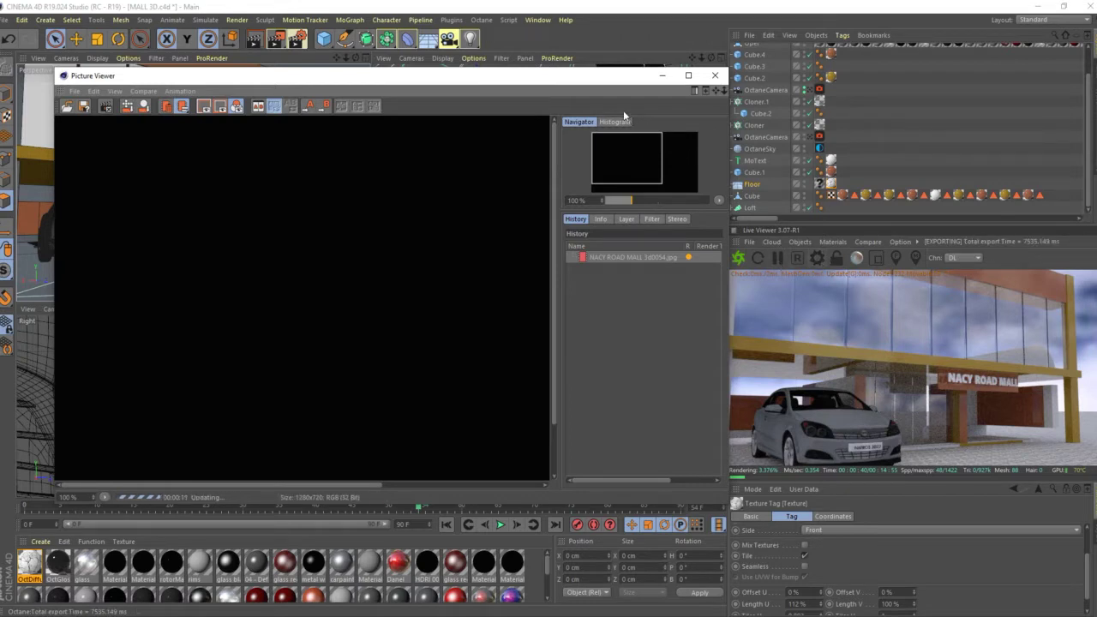
{"action": "left_click", "coordinate": [717, 77]}
{"action": "left_click", "coordinate": [577, 361]}
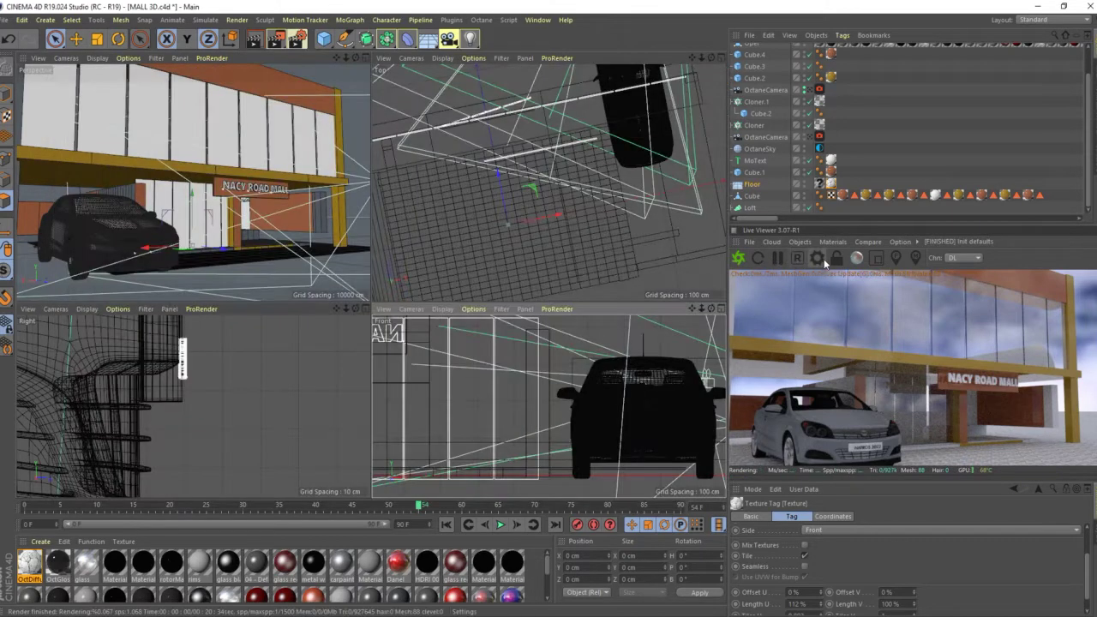
{"action": "left_click", "coordinate": [836, 260]}
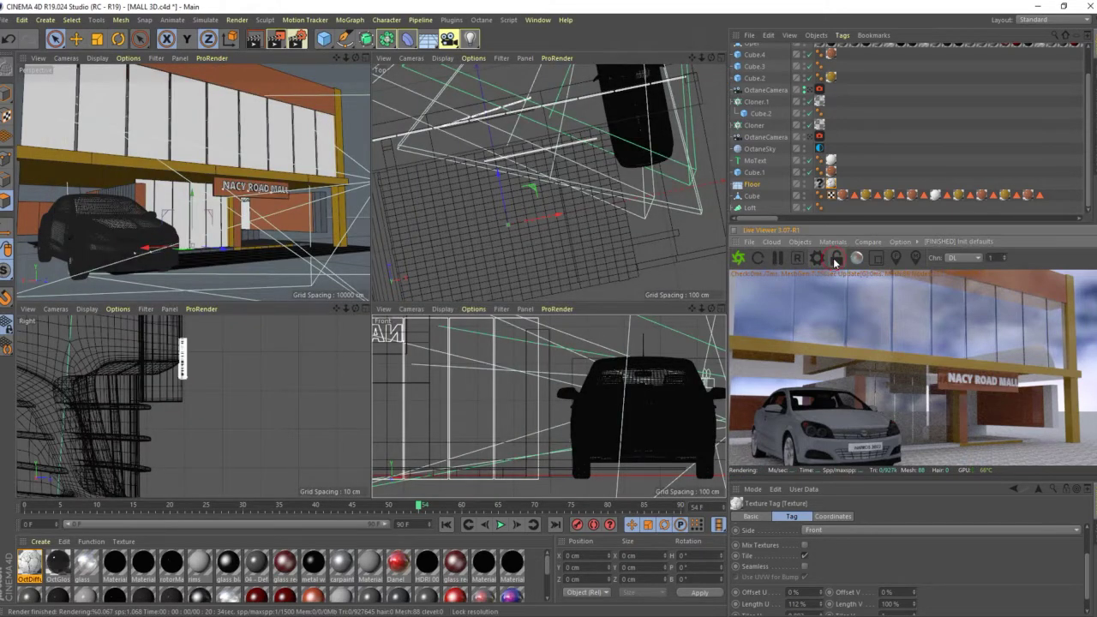
Step: Render the scene to the Picture Viewer again, dismissing the missing-textures warning
{"action": "left_click", "coordinate": [274, 42]}
{"action": "left_click", "coordinate": [257, 184]}
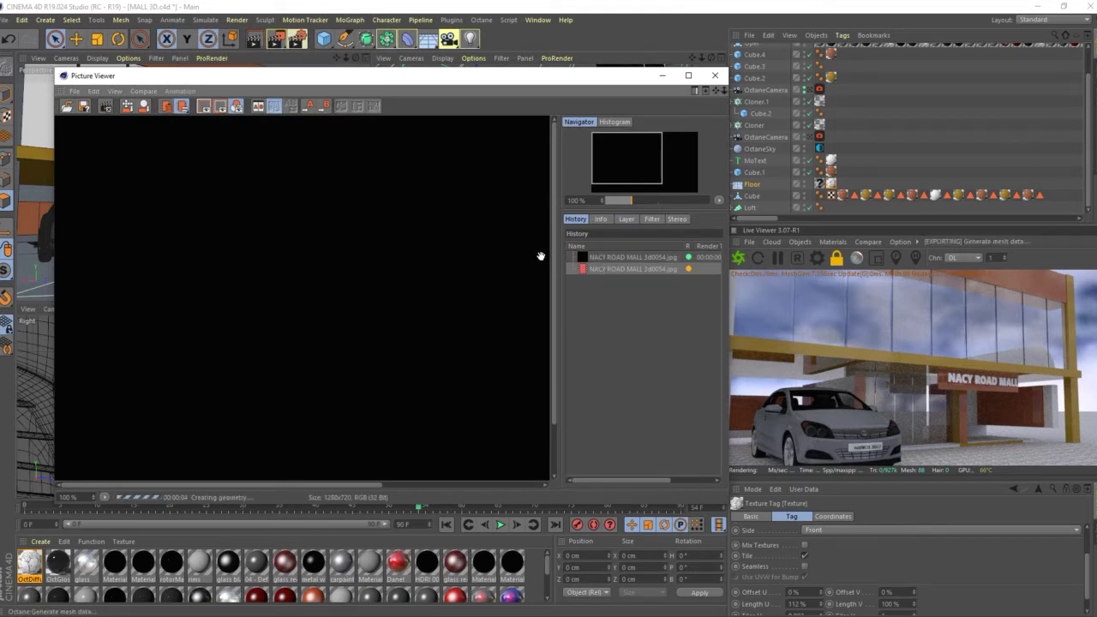
{"action": "scroll", "coordinate": [794, 148], "scroll_direction": "up", "scroll_amount": 2}
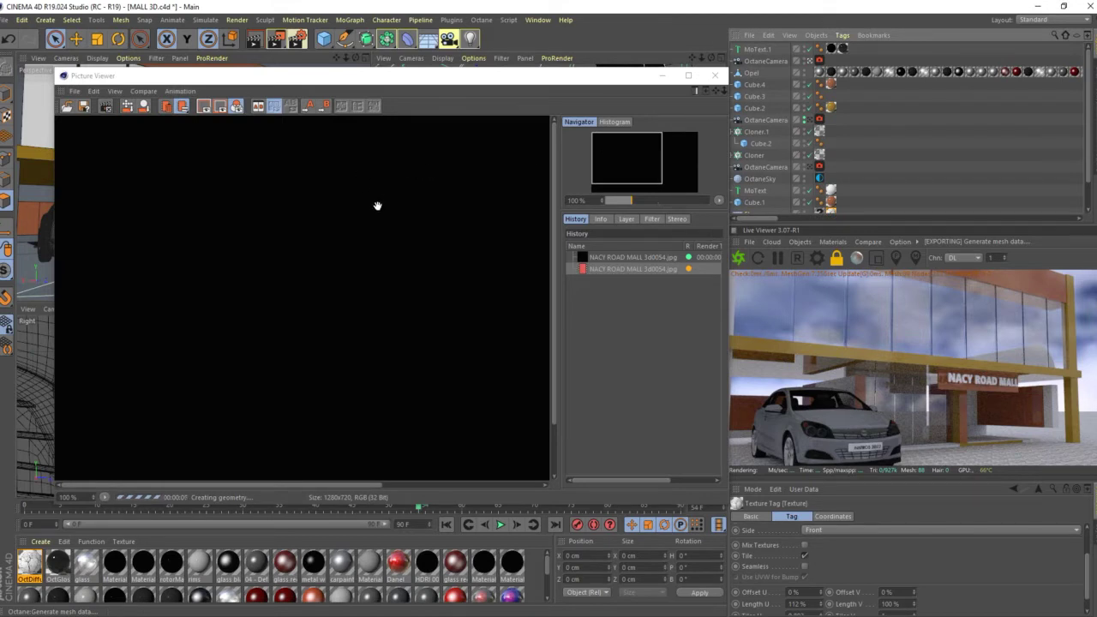
{"action": "scroll", "coordinate": [346, 264], "scroll_direction": "down", "scroll_amount": 2}
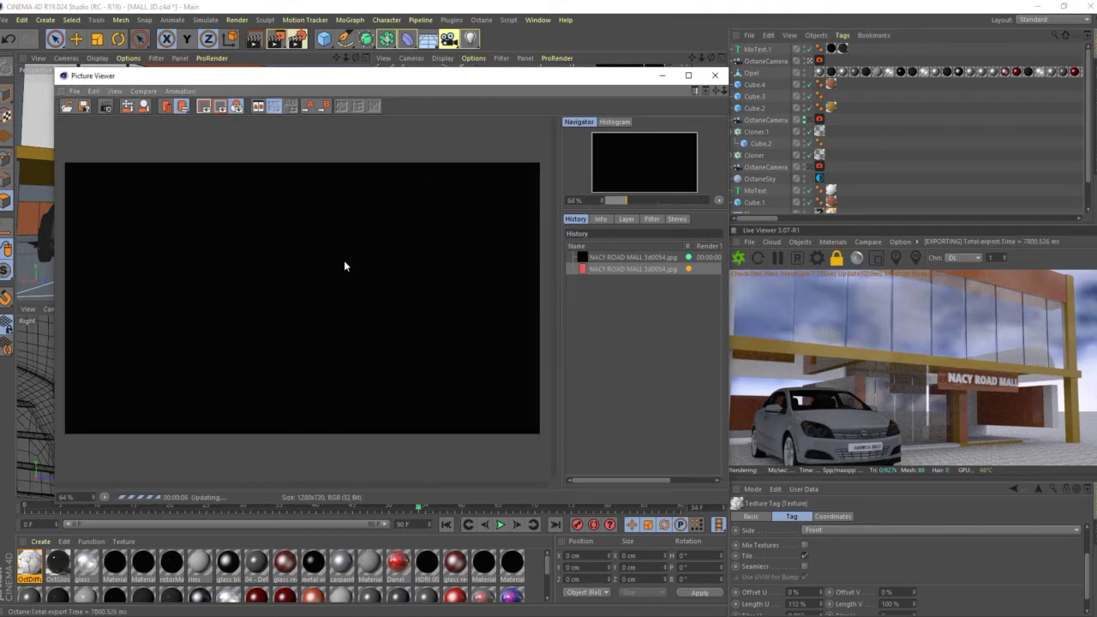
{"action": "scroll", "coordinate": [344, 261], "scroll_direction": "down", "scroll_amount": 2}
{"action": "scroll", "coordinate": [345, 261], "scroll_direction": "up", "scroll_amount": 1}
{"action": "scroll", "coordinate": [345, 261], "scroll_direction": "up", "scroll_amount": 1}
{"action": "scroll", "coordinate": [199, 336], "scroll_direction": "down", "scroll_amount": 1}
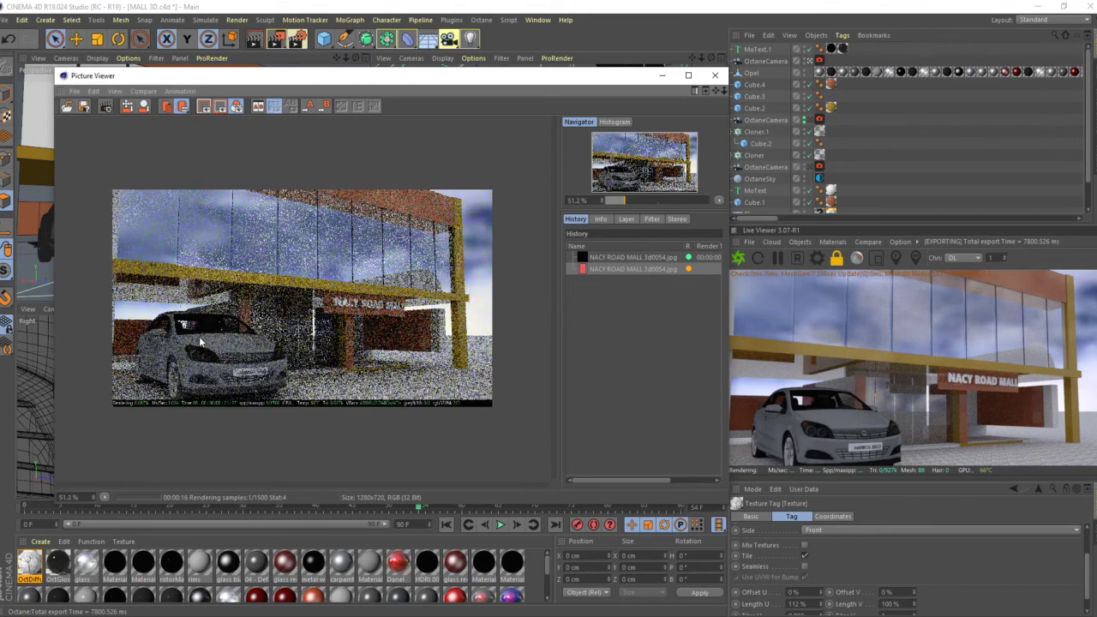
{"action": "scroll", "coordinate": [198, 326], "scroll_direction": "up", "scroll_amount": 1}
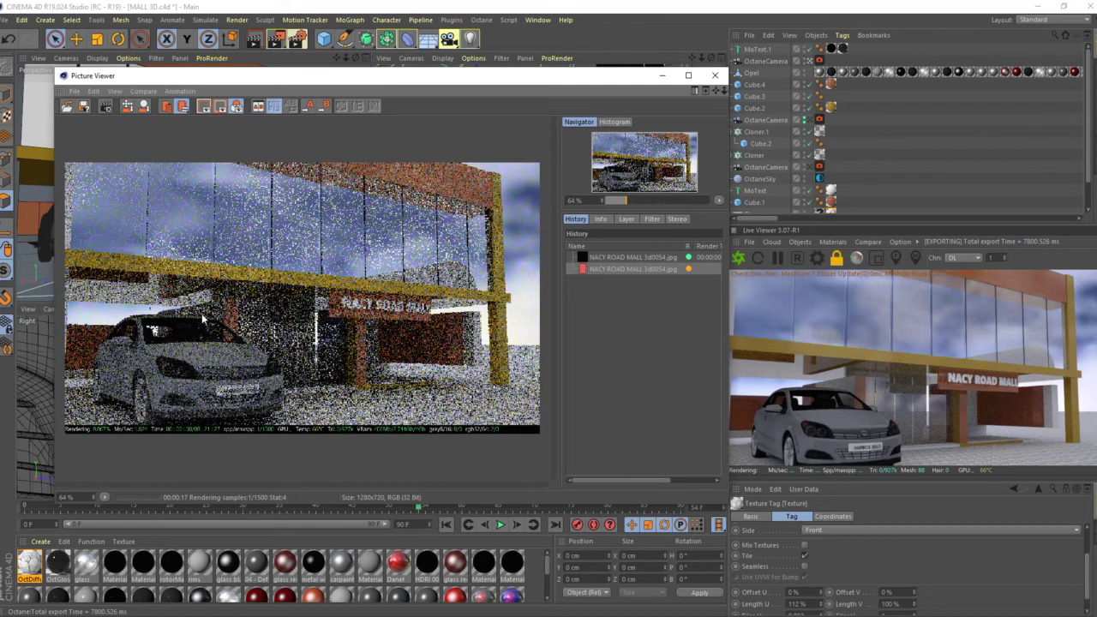